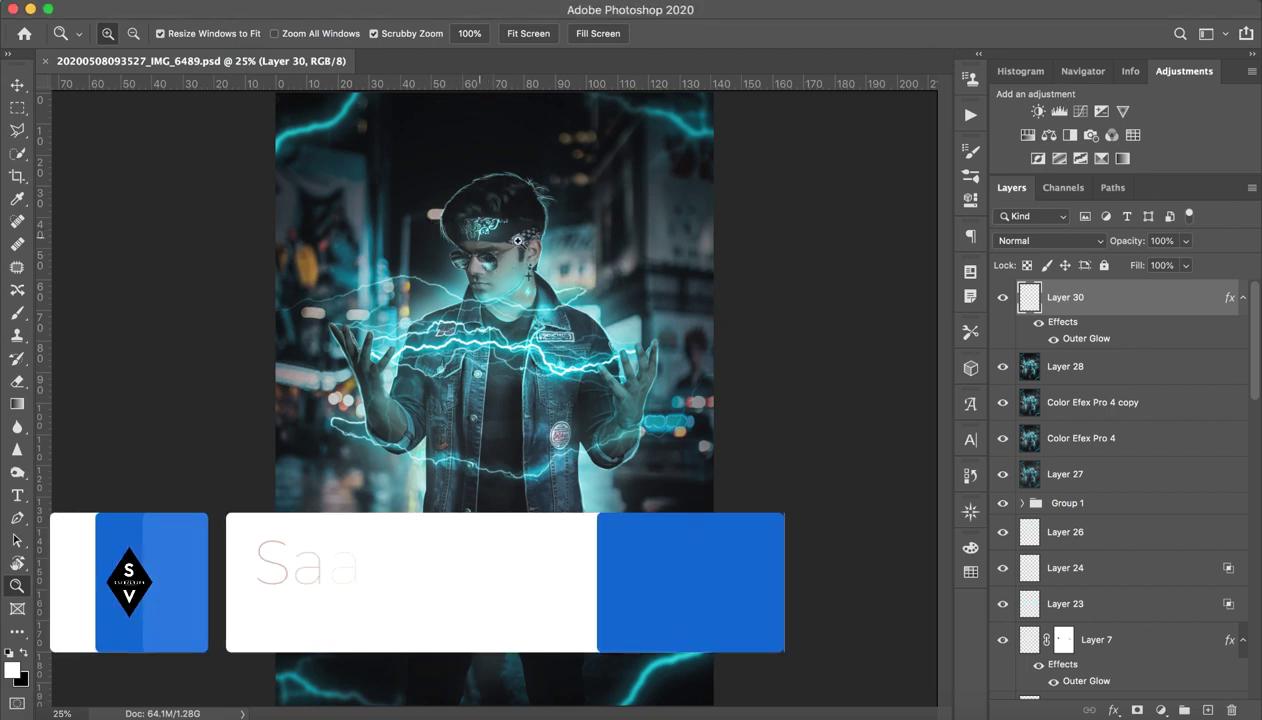
- Undo an accidental square crop and fit the whole composite in the window
{"action": "mouse_move", "coordinate": [456, 222]}
{"action": "left_mouse_down"}
{"action": "mouse_move", "coordinate": [649, 340]}
{"action": "mouse_move", "coordinate": [652, 395]}
{"action": "mouse_move", "coordinate": [684, 423]}
{"action": "left_mouse_up"}
{"action": "key", "text": "c"}
{"action": "key", "text": "Return"}
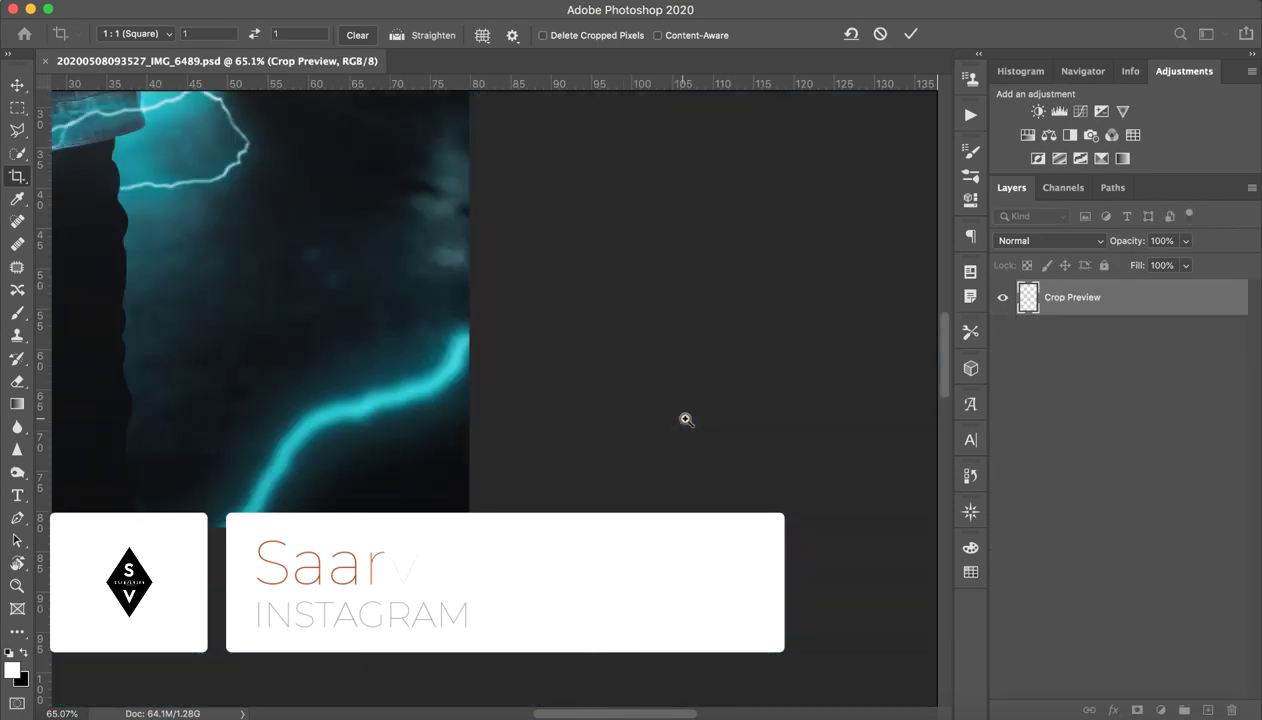
{"action": "key", "text": "z"}
{"action": "key", "text": "b"}
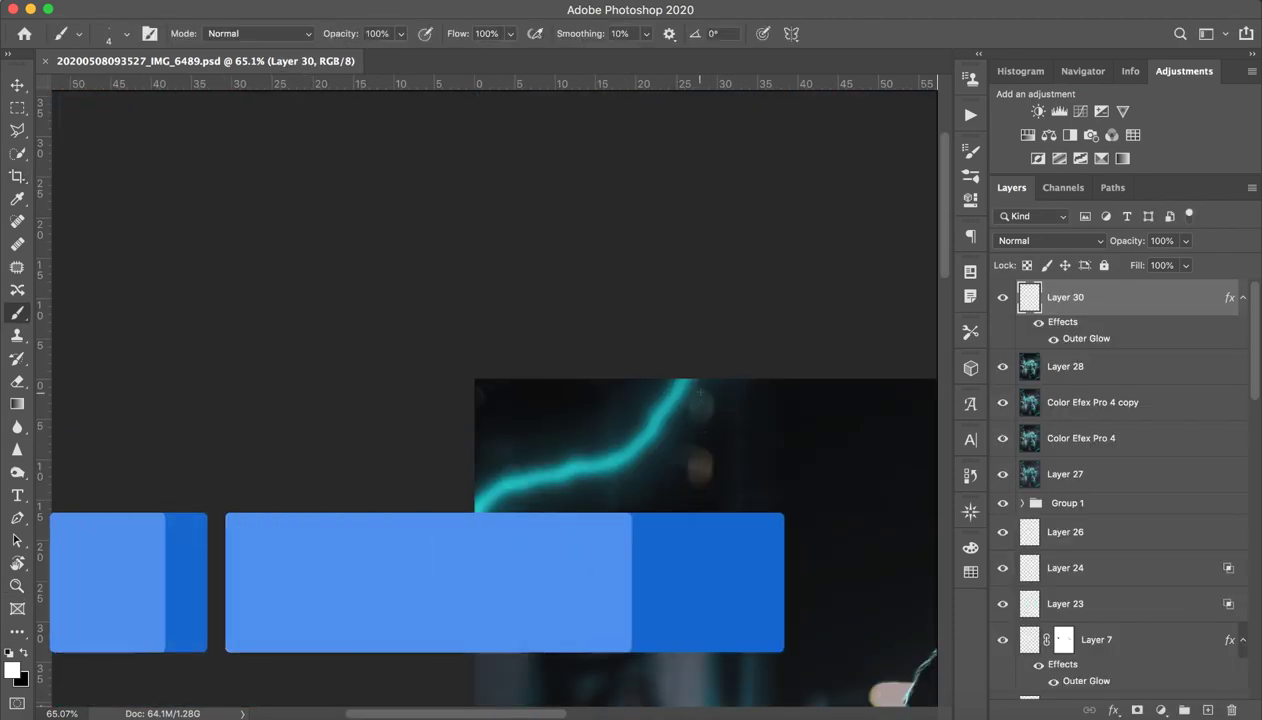
{"action": "key", "text": "ctrl+z"}
{"action": "key", "text": "ctrl+0"}
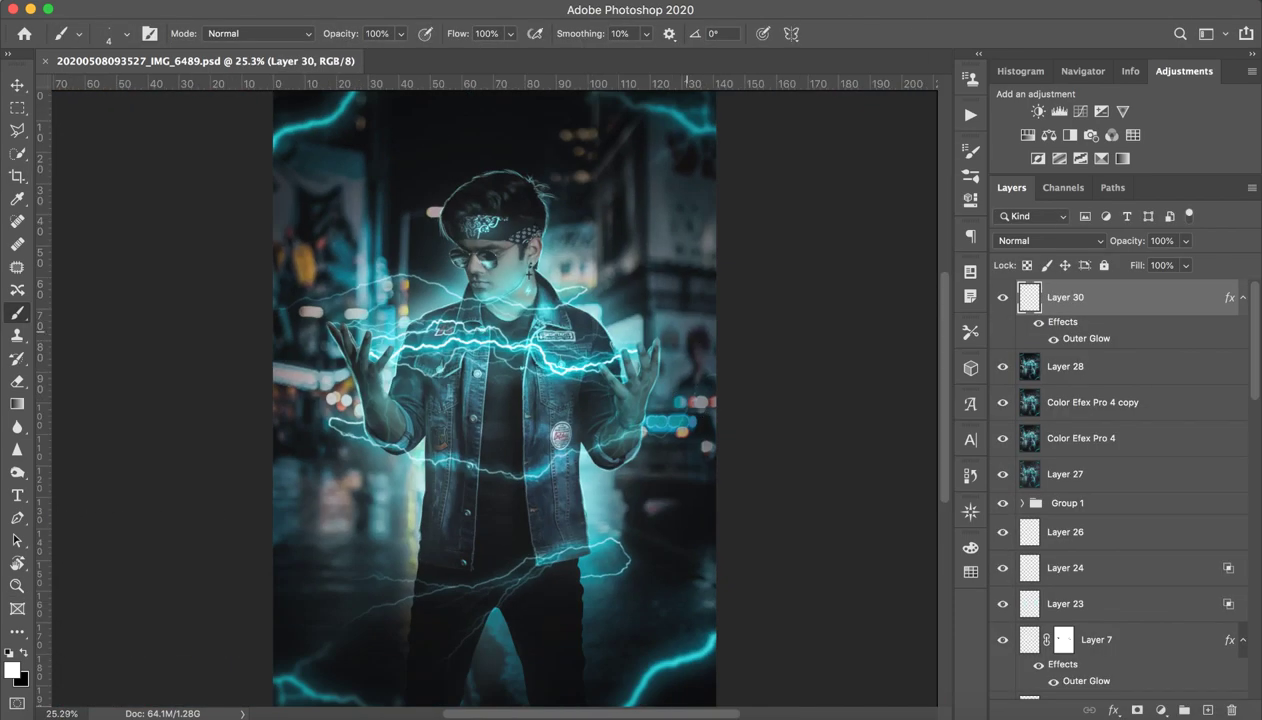
{"action": "key", "text": "z"}
- Zoom in on the man's neck, then pan down to the jacket
{"action": "left_click_drag", "start_coordinate": [505, 289], "coordinate": [610, 293]}
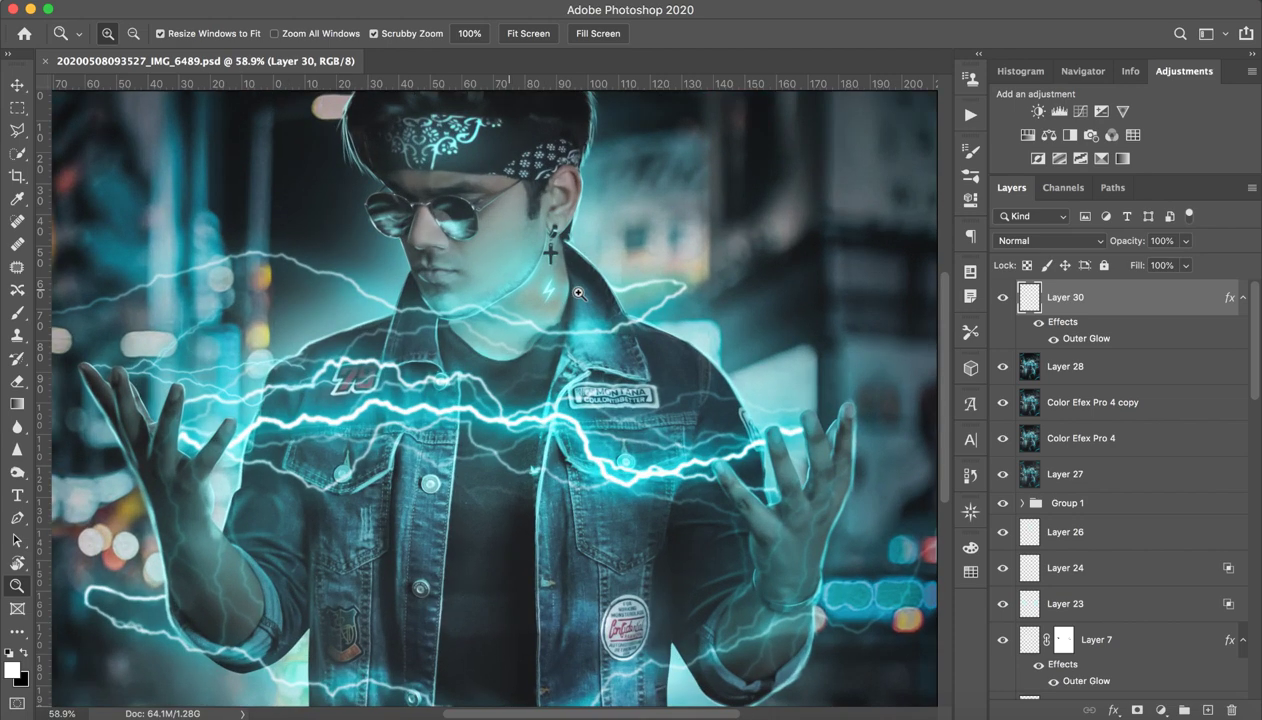
{"action": "key", "text": "b"}
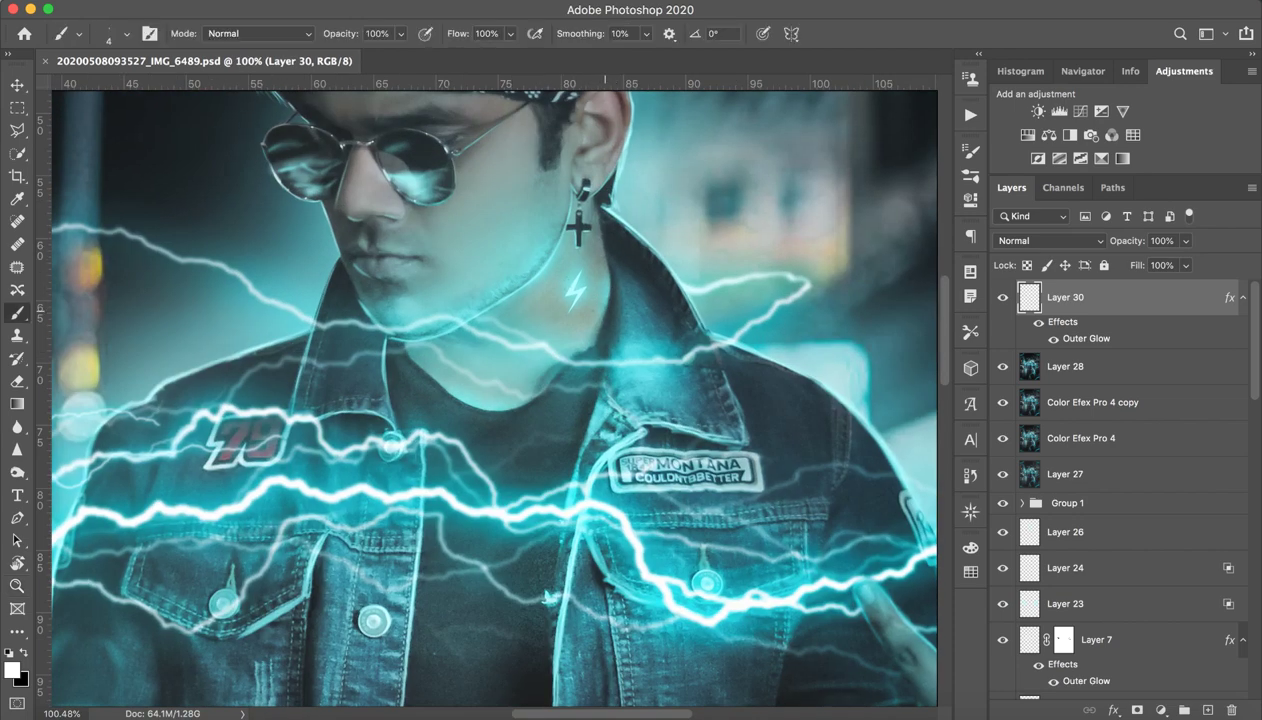
{"action": "key", "text": "z"}
{"action": "left_click_drag", "start_coordinate": [606, 322], "coordinate": [553, 346]}
{"action": "key", "text": "b"}
{"action": "scroll", "coordinate": [543, 346], "scroll_direction": "down", "scroll_amount": 3}
{"action": "key", "text": "z"}
{"action": "key", "text": "b"}
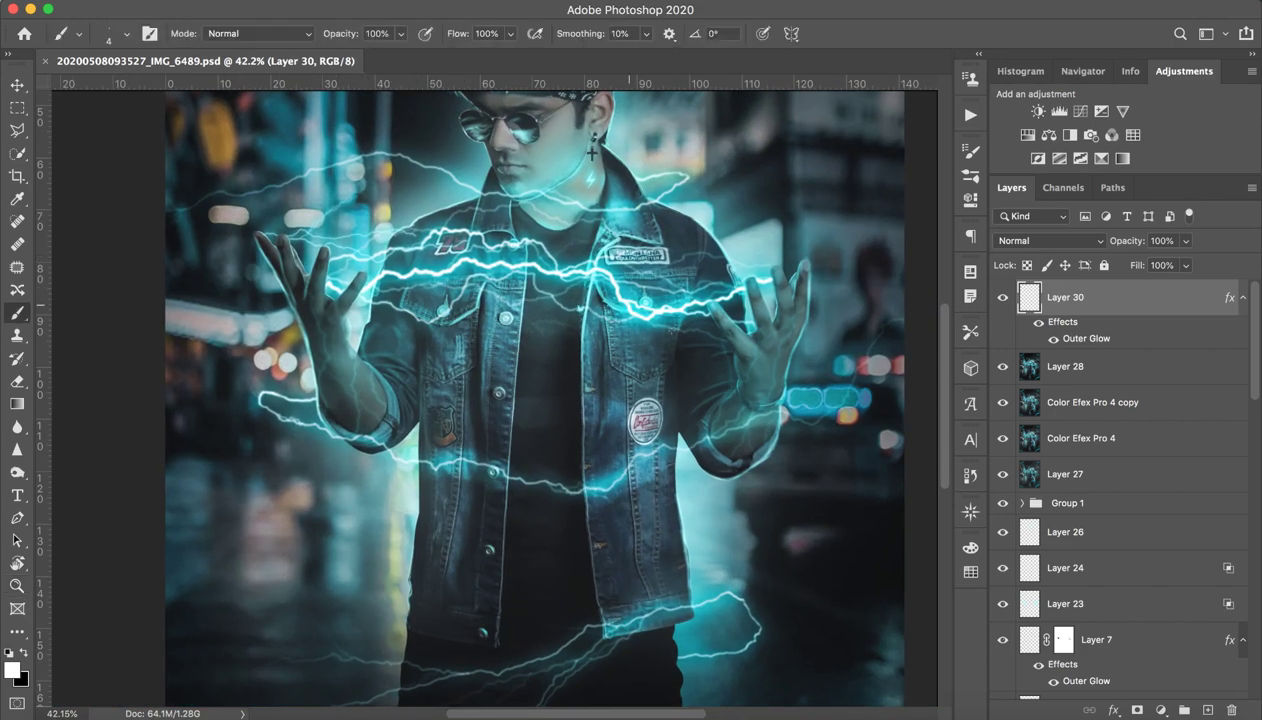
- Zoom around the left hand, torso, face and shoulders to inspect the composite
{"action": "key", "text": "z"}
{"action": "left_click_drag", "start_coordinate": [253, 174], "coordinate": [330, 174]}
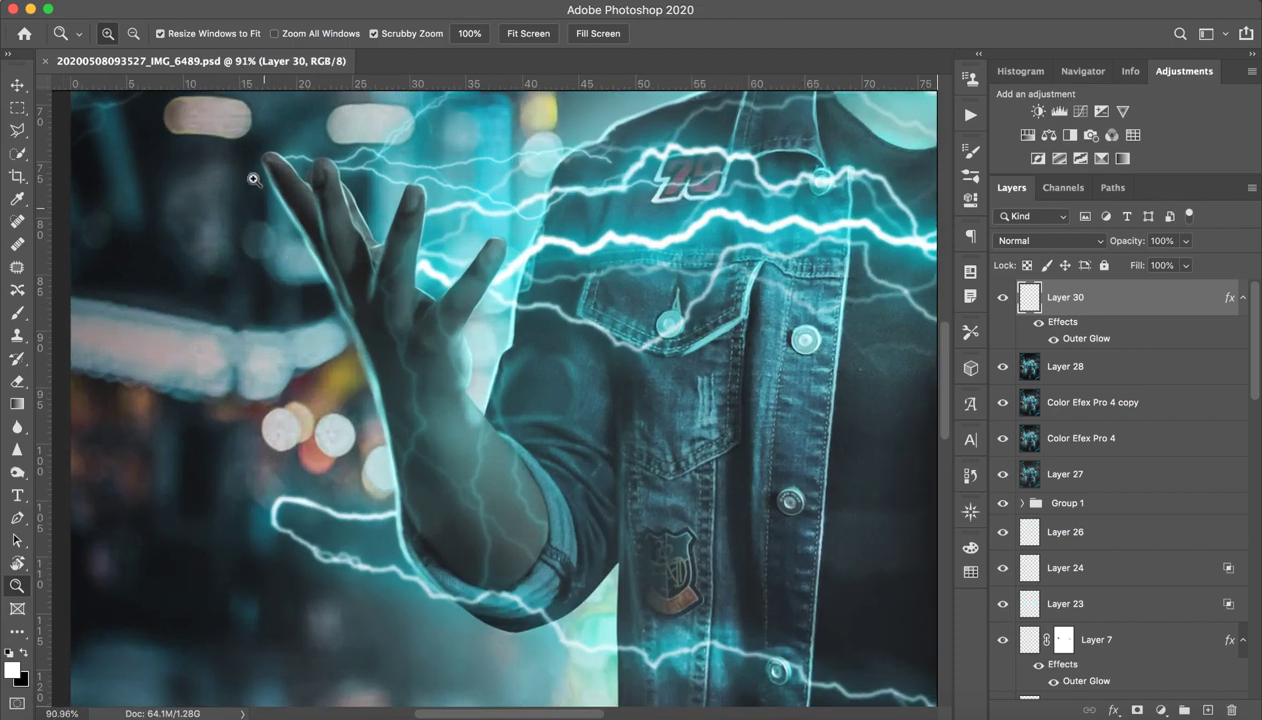
{"action": "key", "text": "b"}
{"action": "key", "text": "z"}
{"action": "left_click_drag", "start_coordinate": [547, 491], "coordinate": [711, 351]}
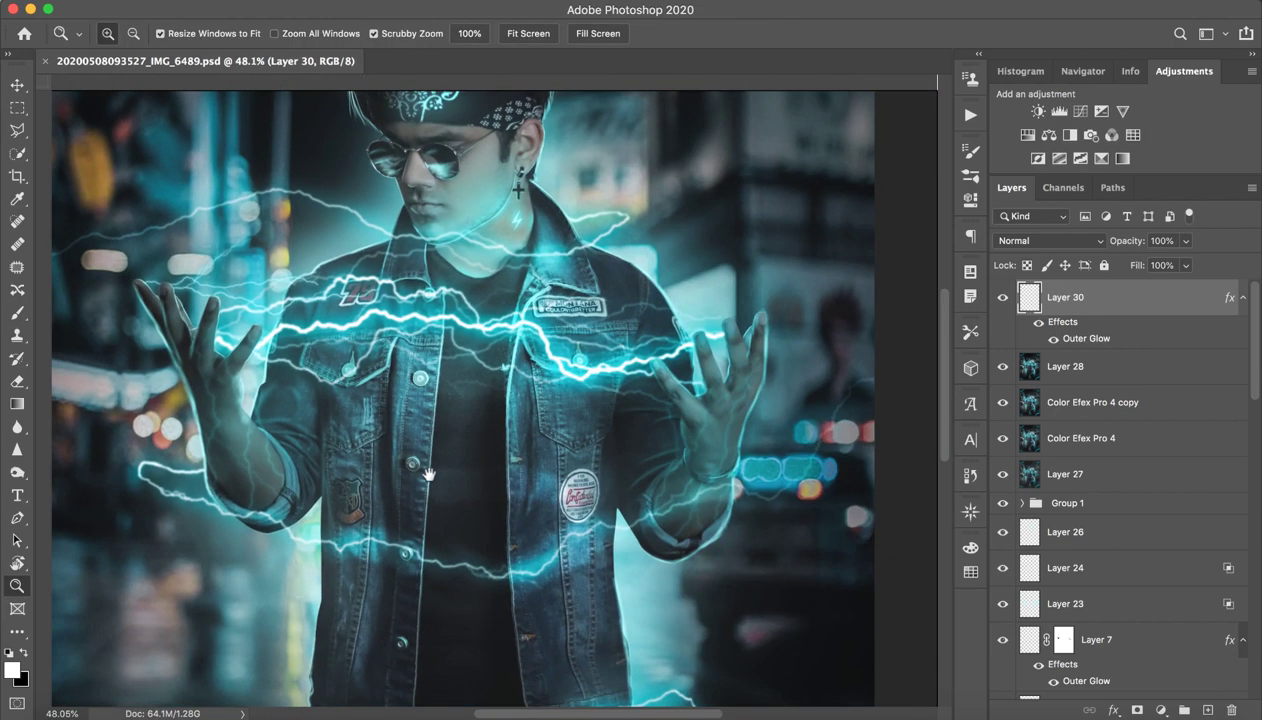
{"action": "left_click_drag", "start_coordinate": [433, 286], "coordinate": [492, 383]}
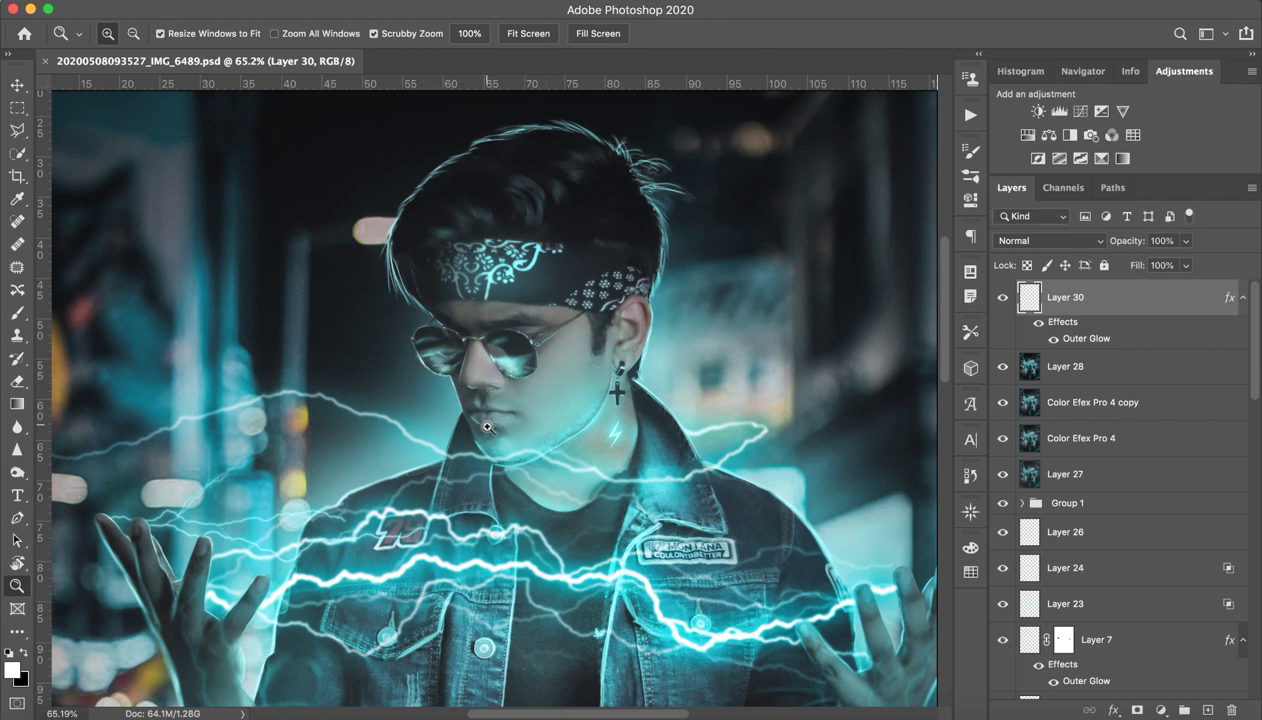
{"action": "scroll", "coordinate": [523, 564], "scroll_direction": "down", "scroll_amount": 2}
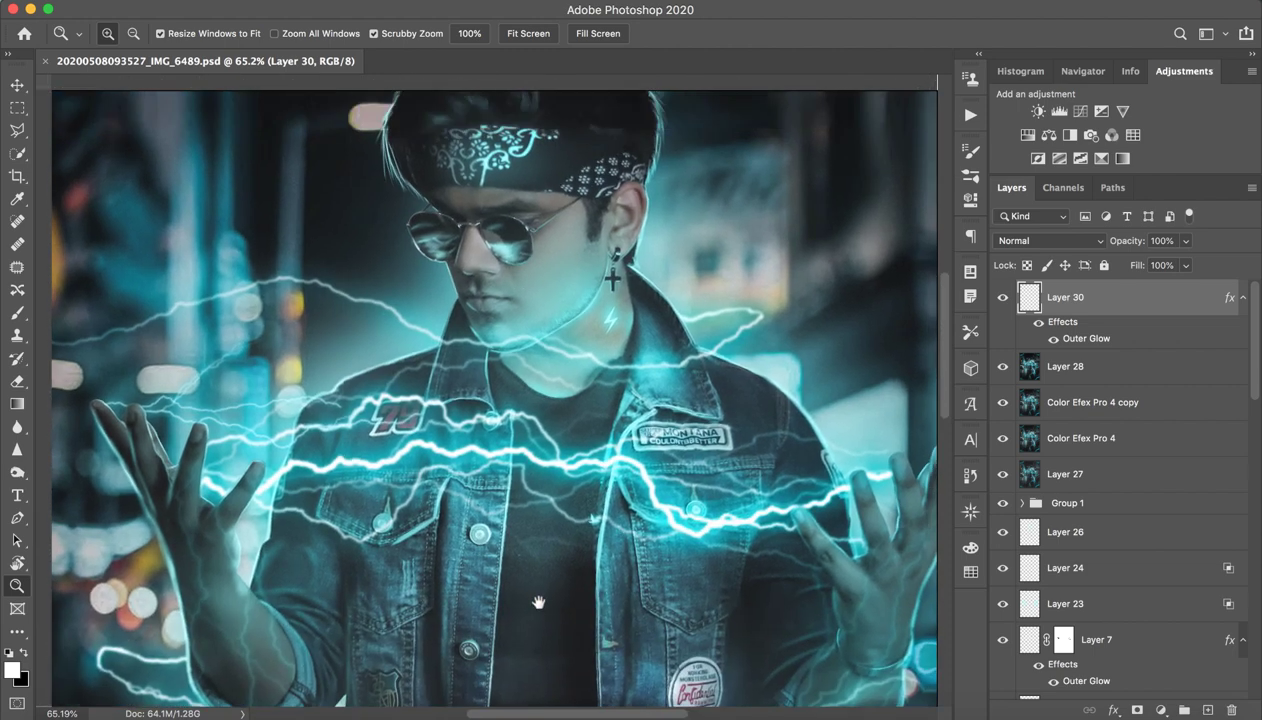
{"action": "scroll", "coordinate": [527, 588], "scroll_direction": "up", "scroll_amount": 4}
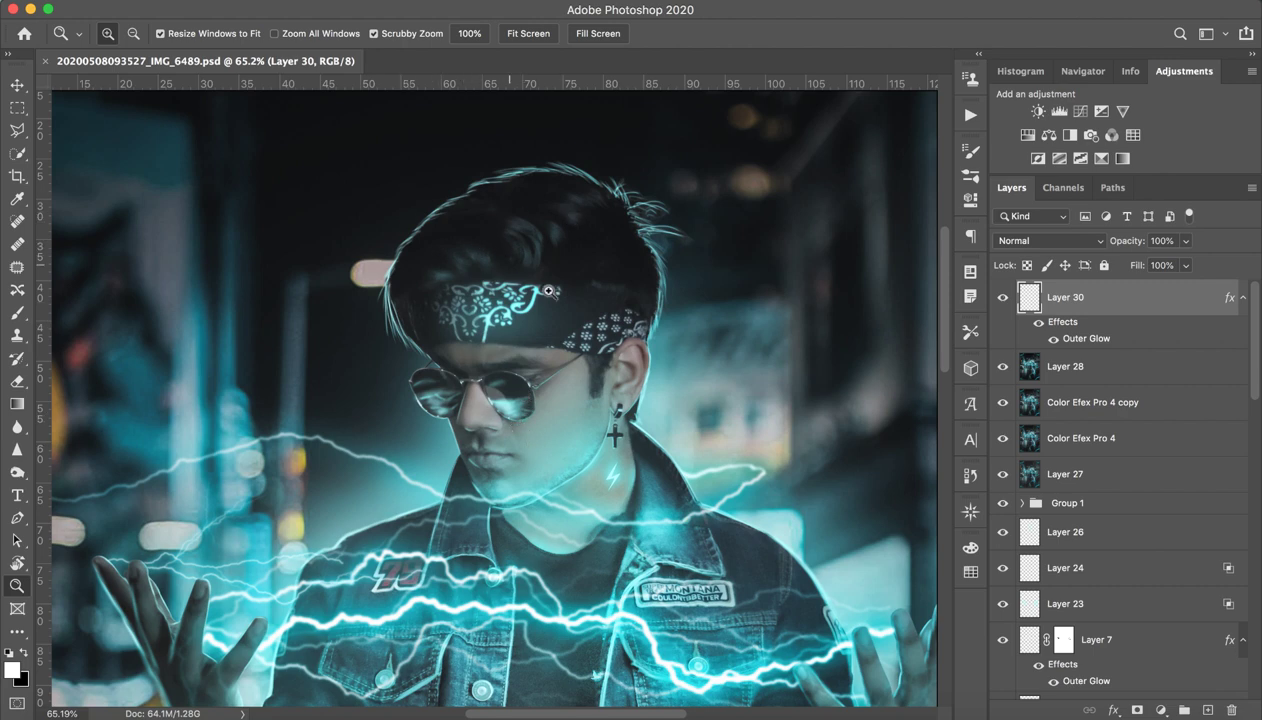
{"action": "scroll", "coordinate": [640, 330], "scroll_direction": "down", "scroll_amount": 5}
{"action": "scroll", "coordinate": [650, 488], "scroll_direction": "down", "scroll_amount": 1}
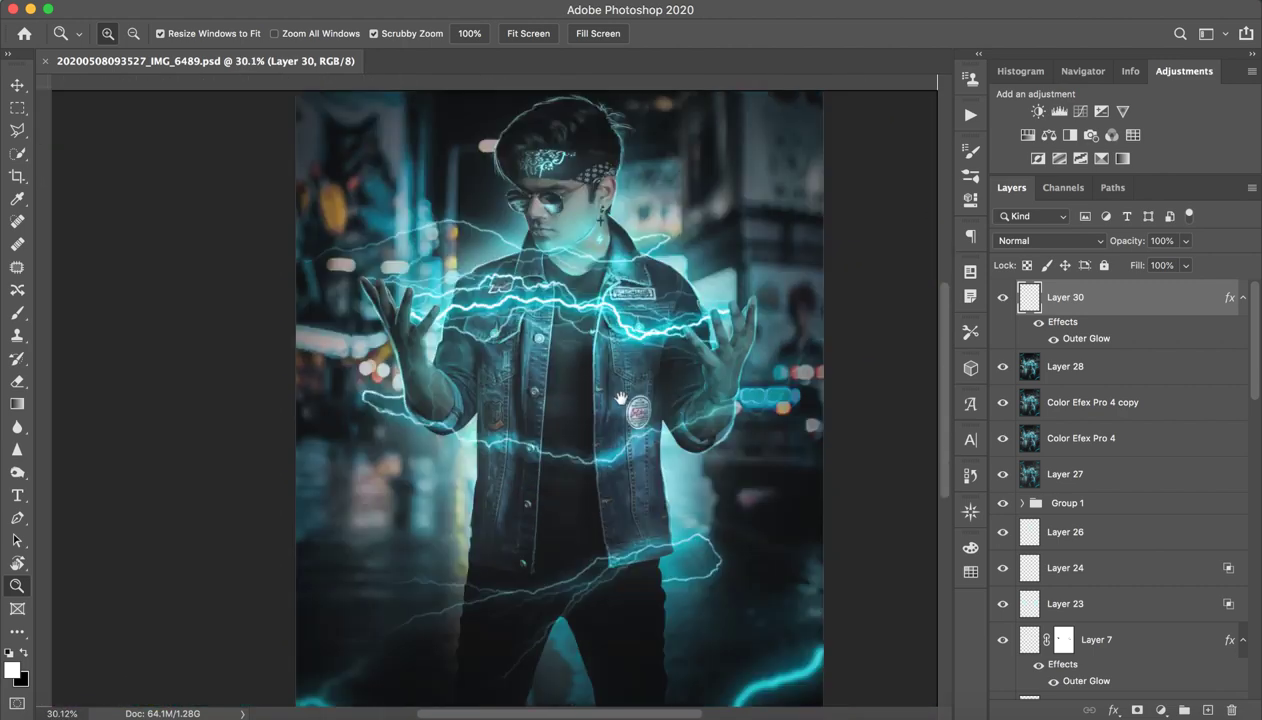
{"action": "scroll", "coordinate": [630, 562], "scroll_direction": "down", "scroll_amount": 2}
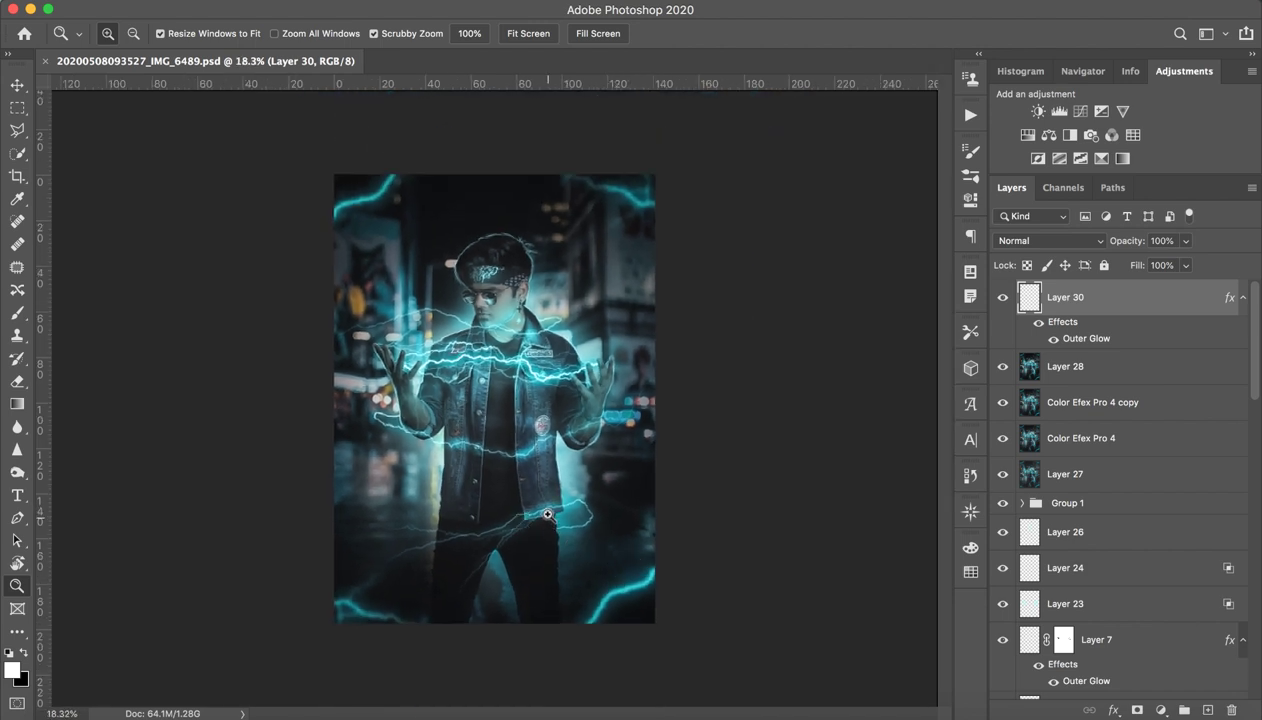
{"action": "scroll", "coordinate": [595, 491], "scroll_direction": "up", "scroll_amount": 2}
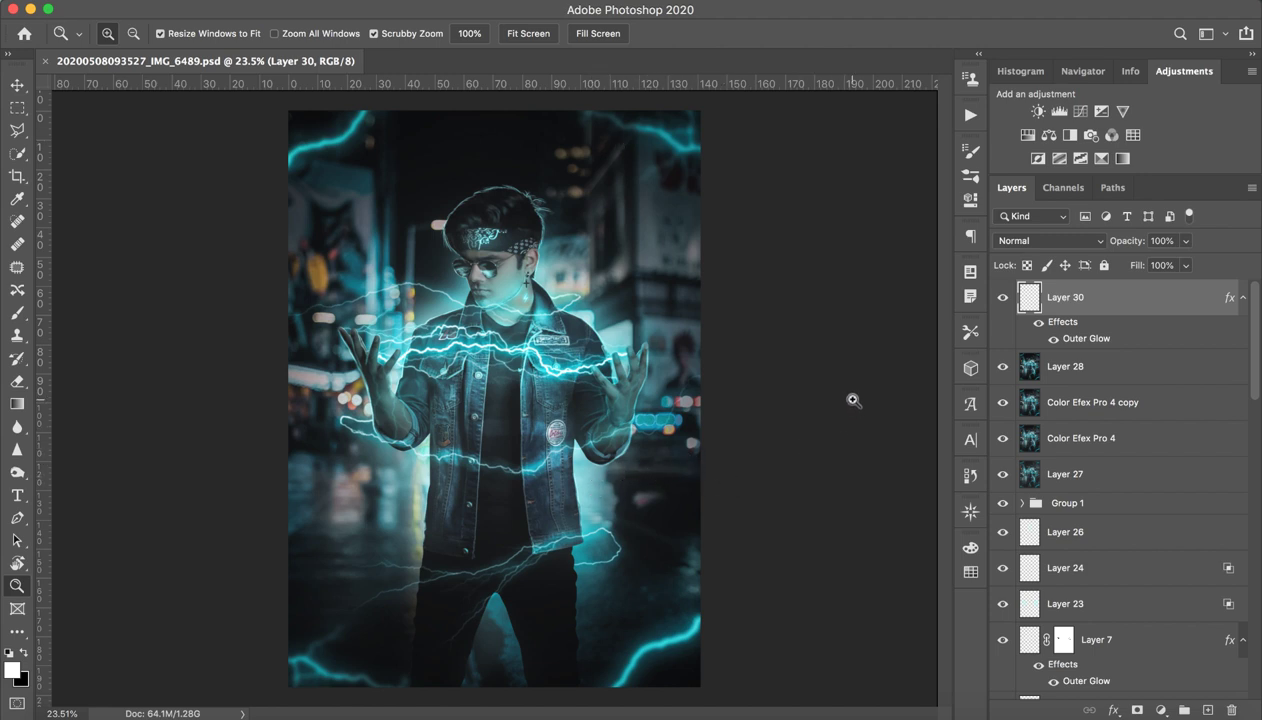
- Hide every layer from Layer 30 downward, leaving only the black Layer 1 visible
{"action": "left_click", "coordinate": [1002, 299]}
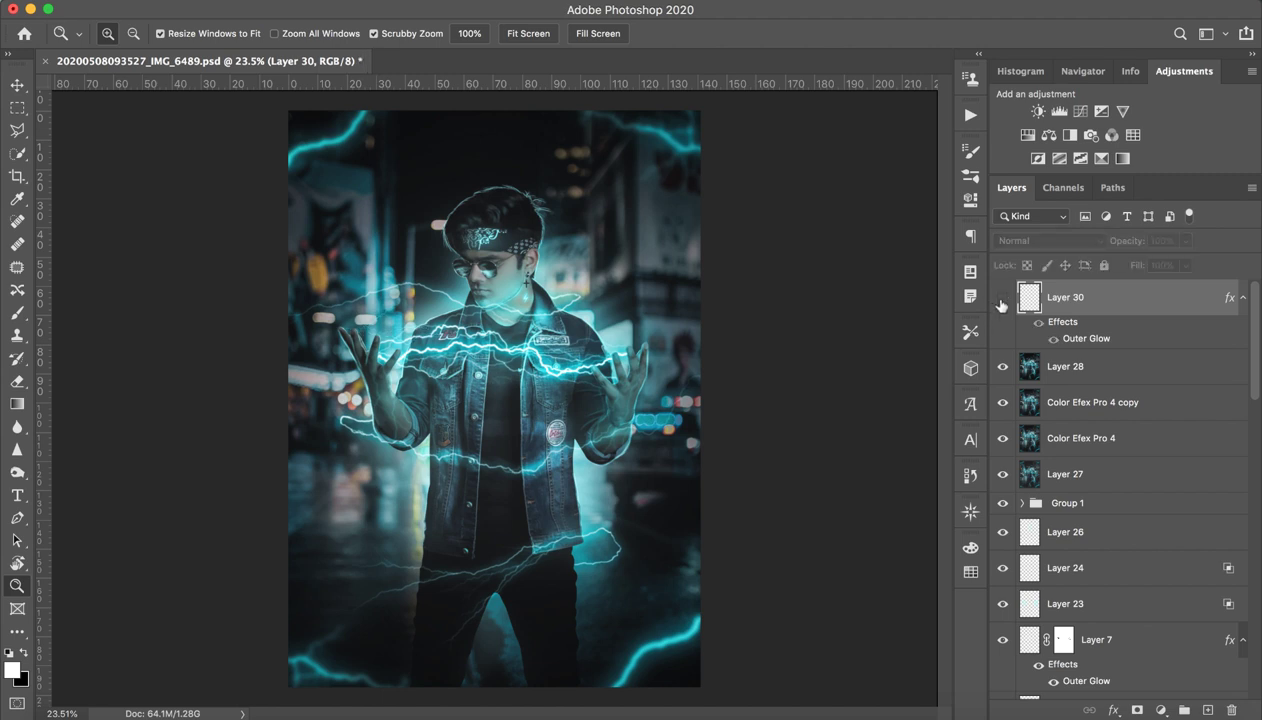
{"action": "left_click", "coordinate": [1000, 299]}
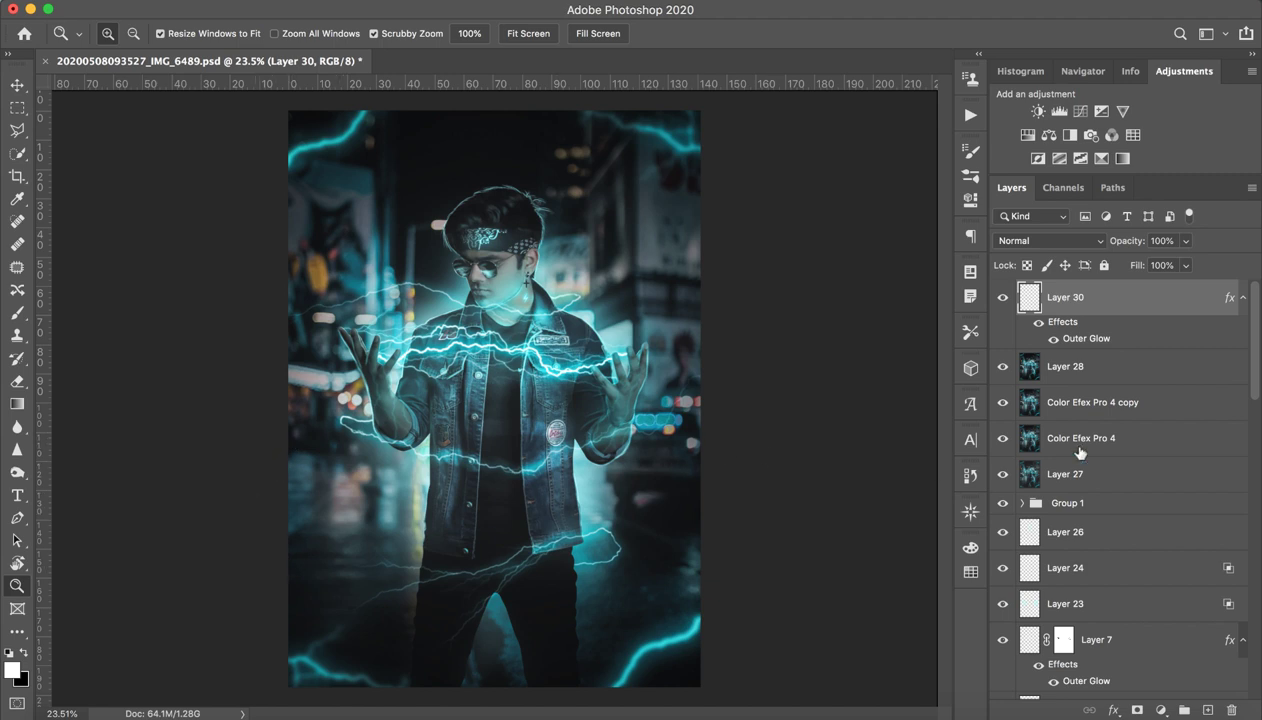
{"action": "left_click_drag", "start_coordinate": [1003, 297], "coordinate": [1010, 628]}
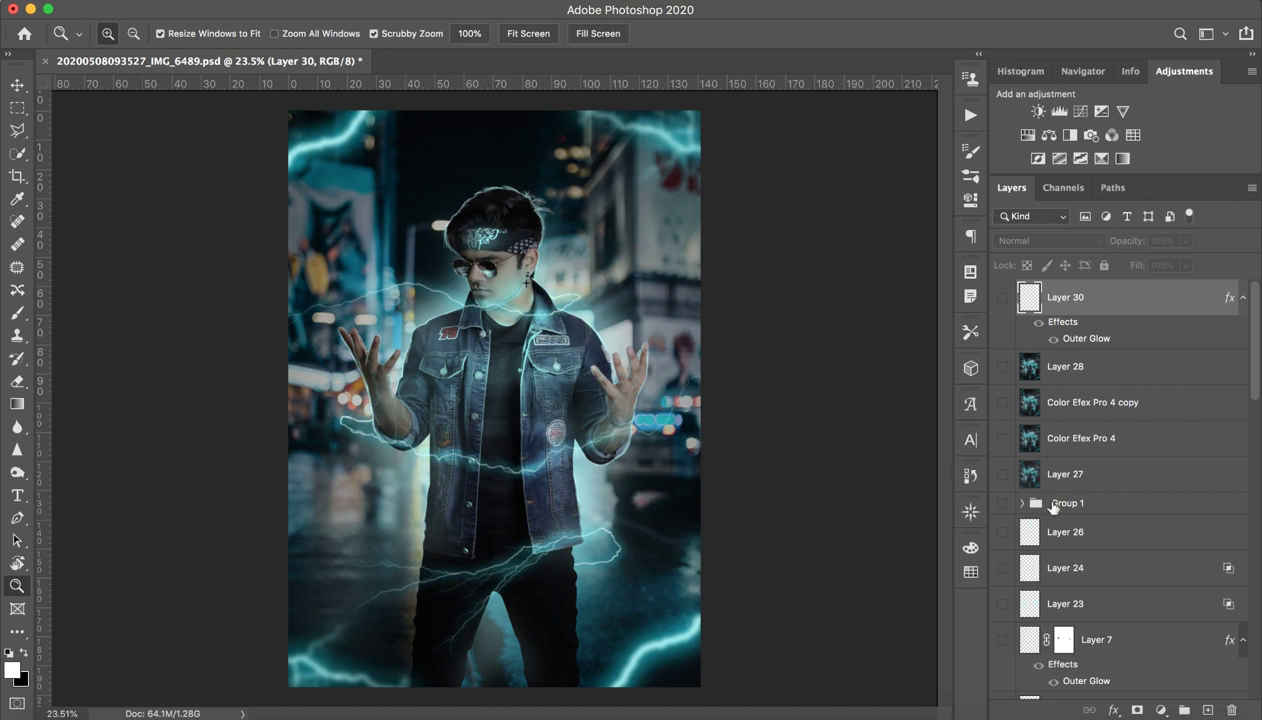
{"action": "left_click_drag", "start_coordinate": [1253, 383], "coordinate": [1251, 461]}
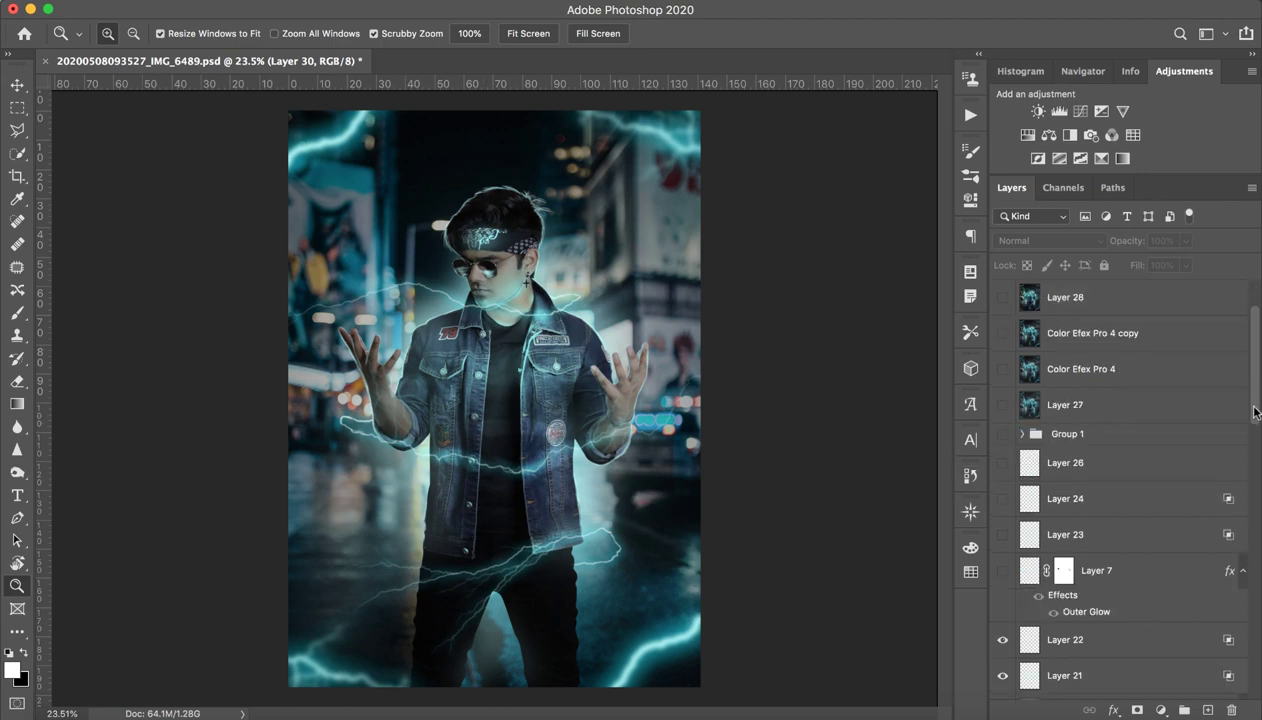
{"action": "left_click_drag", "start_coordinate": [1003, 437], "coordinate": [1003, 668]}
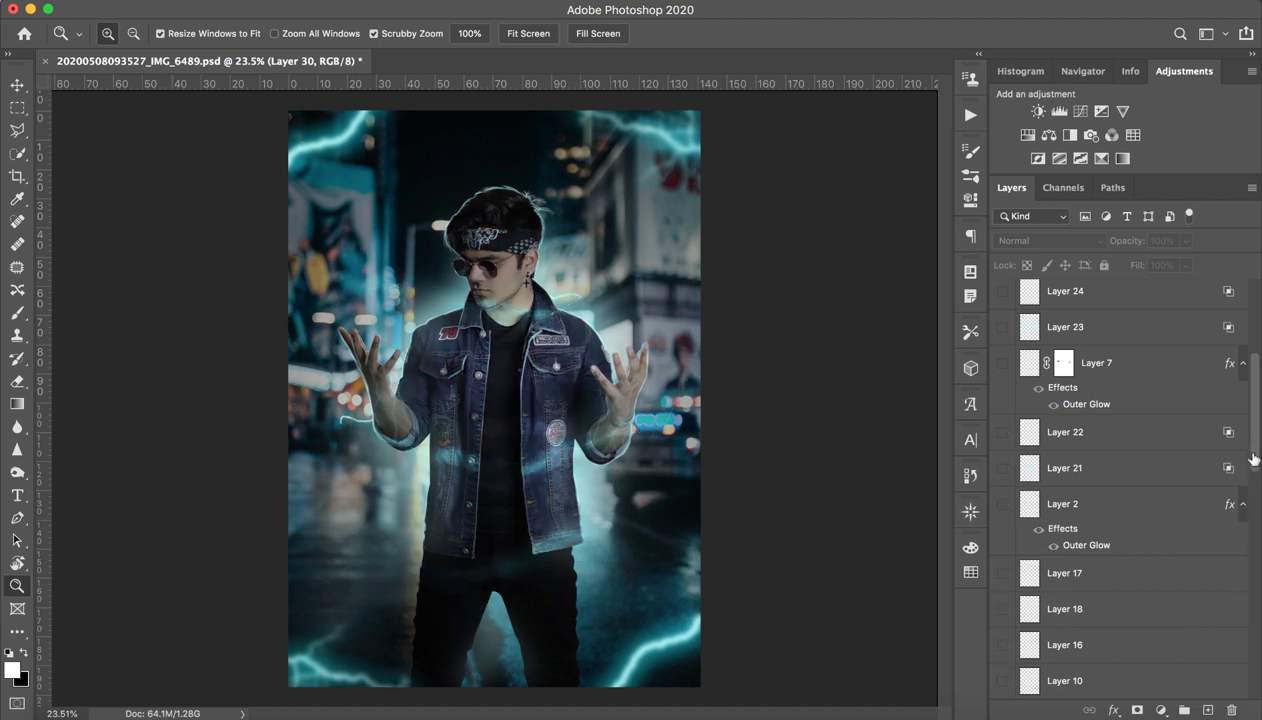
{"action": "left_click_drag", "start_coordinate": [1255, 457], "coordinate": [1253, 555]}
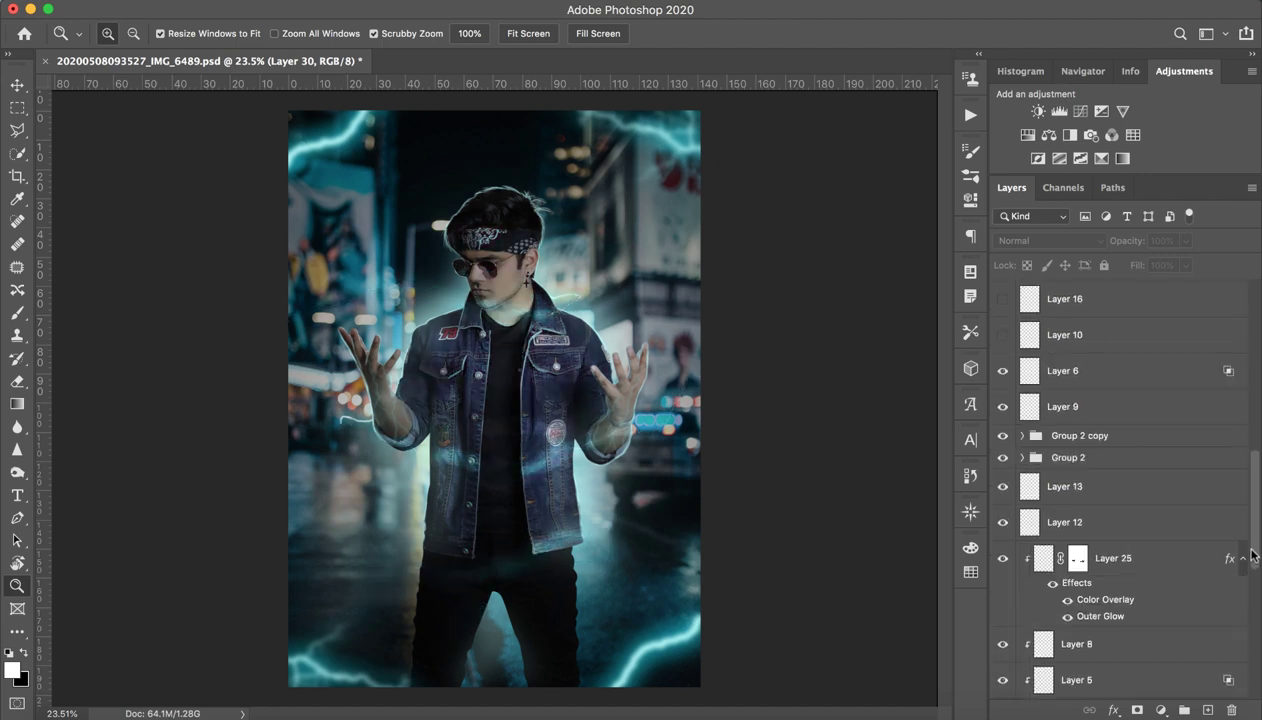
{"action": "mouse_move", "coordinate": [1008, 376]}
{"action": "left_mouse_down"}
{"action": "mouse_move", "coordinate": [1009, 708]}
{"action": "mouse_move", "coordinate": [1018, 686]}
{"action": "left_mouse_up"}
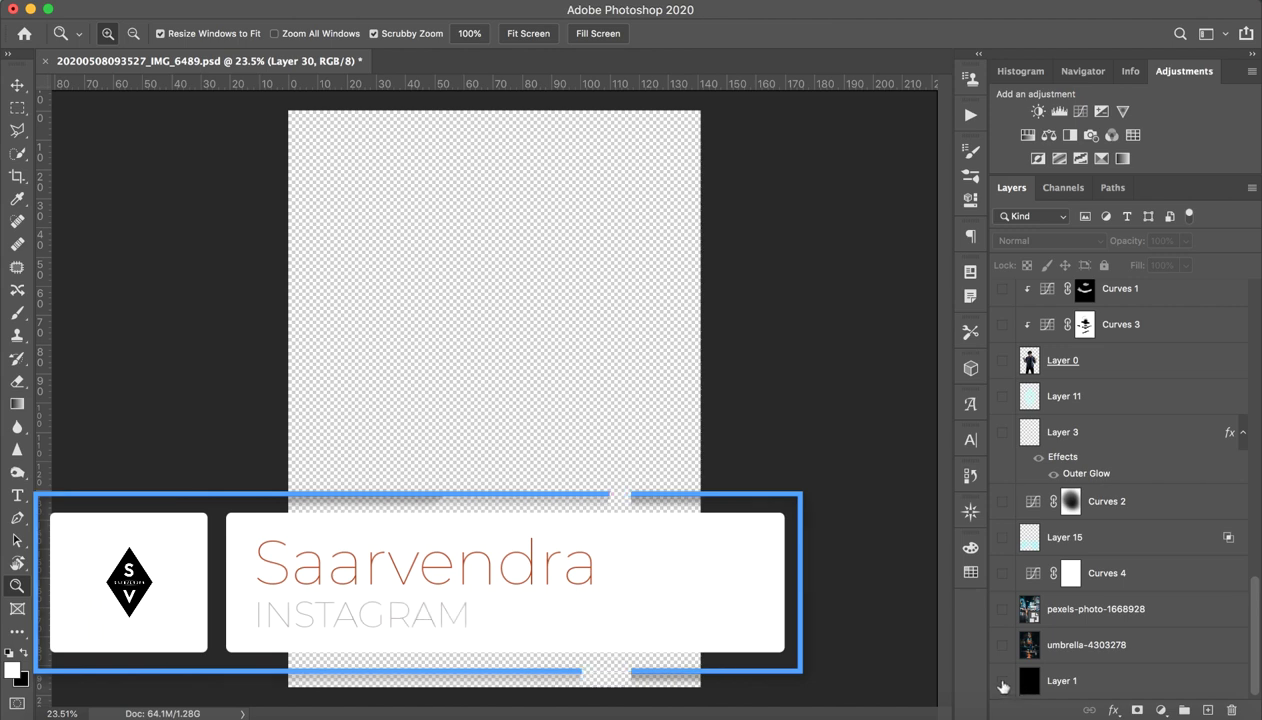
{"action": "left_click", "coordinate": [1003, 681]}
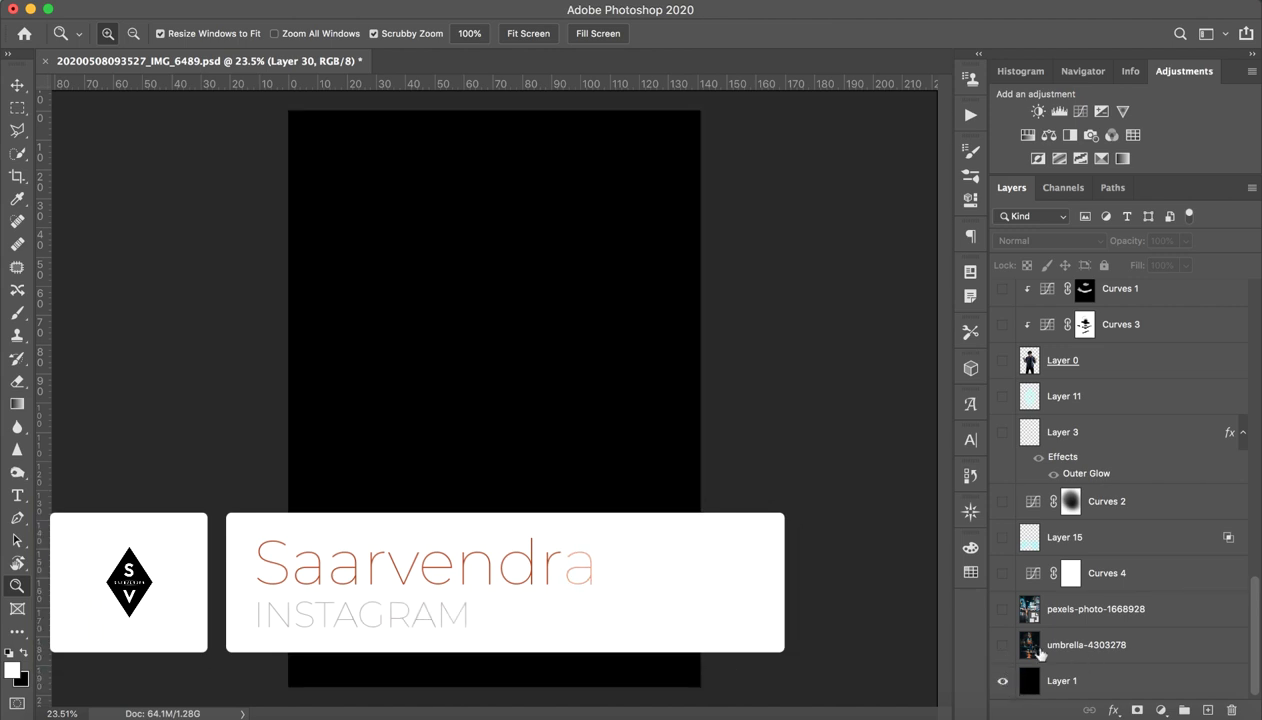
- Preview the city and umbrella photo layers, then delete the umbrella-4303278 layer
{"action": "left_click", "coordinate": [1078, 650]}
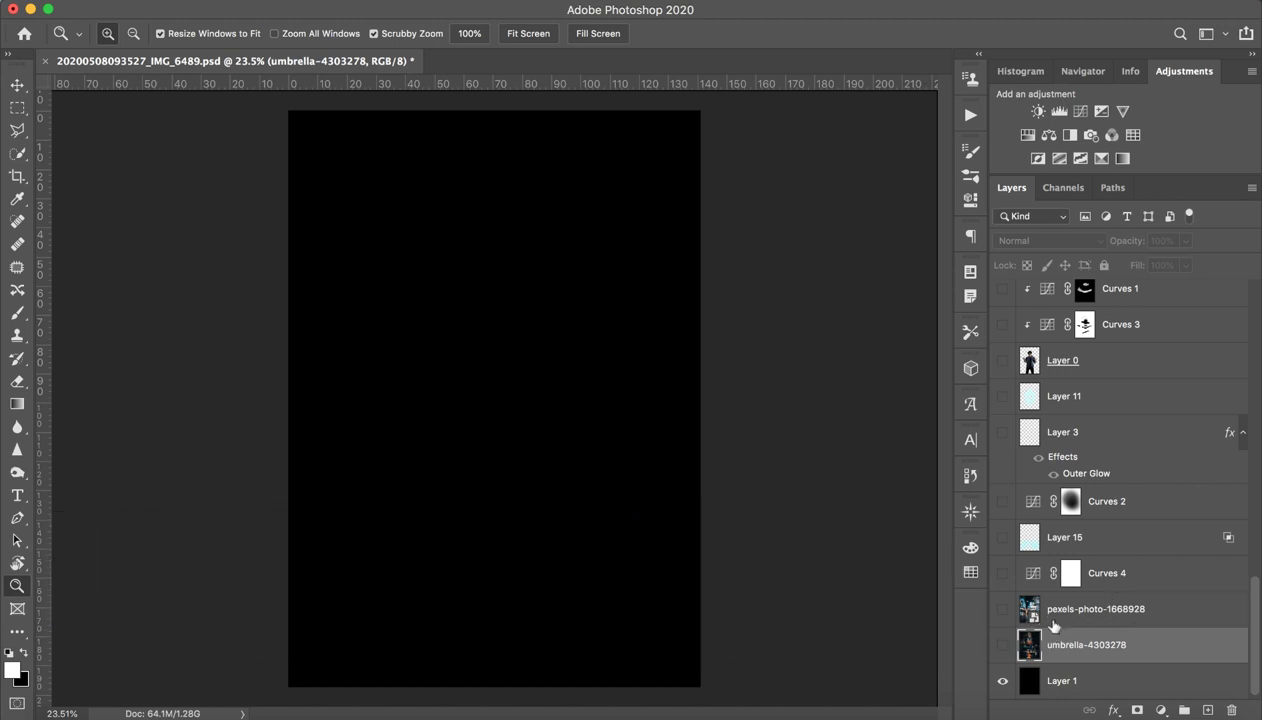
{"action": "left_click", "coordinate": [1003, 610]}
{"action": "left_click", "coordinate": [1002, 645]}
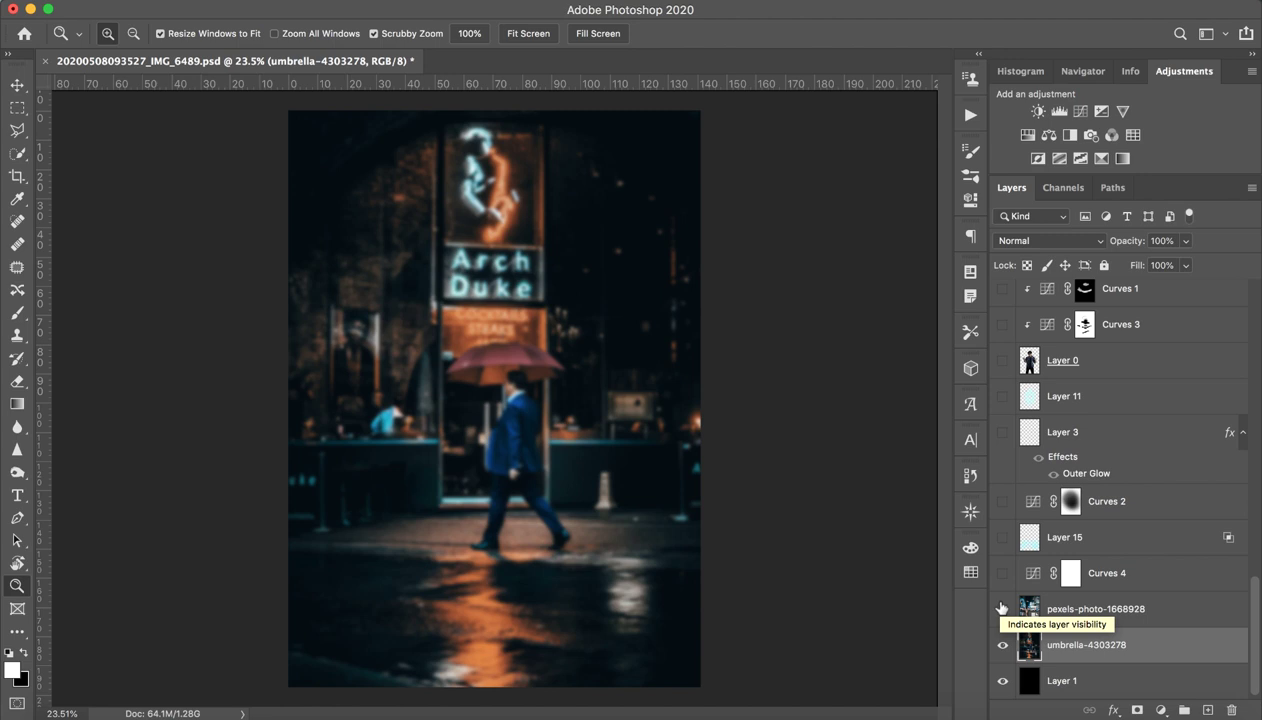
{"action": "left_click", "coordinate": [1002, 645]}
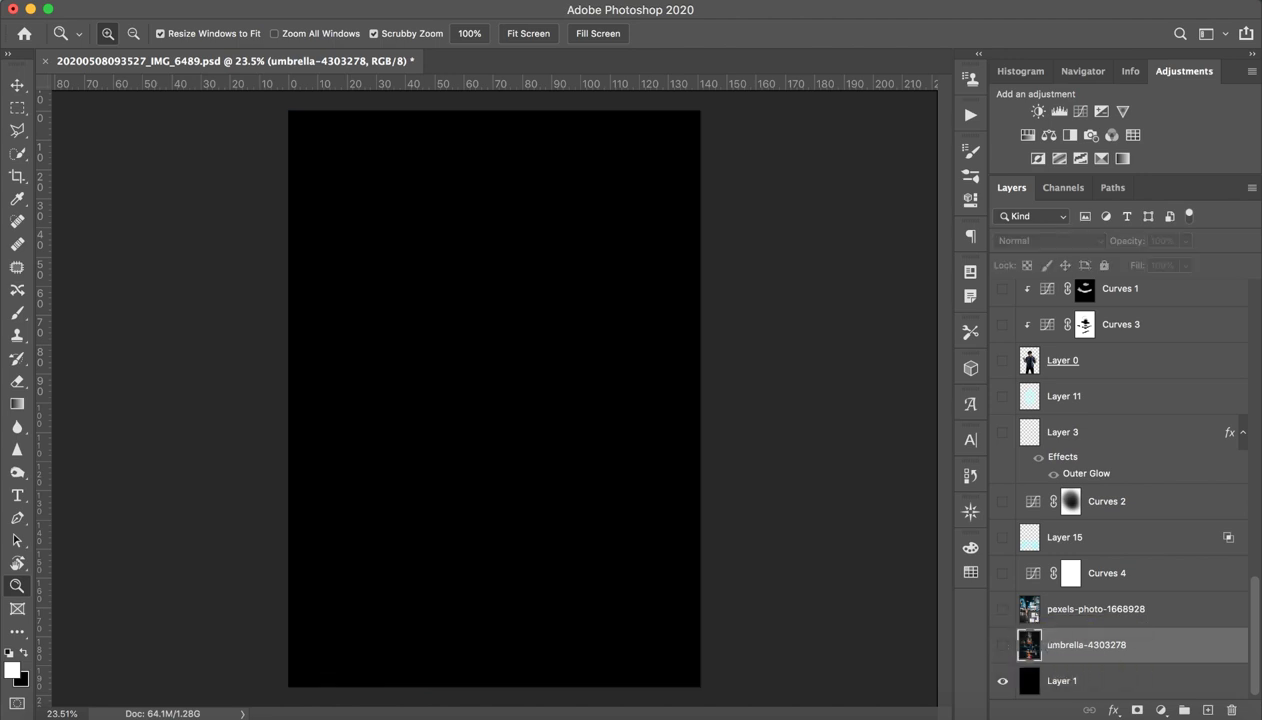
{"action": "left_click_drag", "start_coordinate": [1245, 707], "coordinate": [1232, 709]}
- Show the pexels-photo-1668928 street photo and the Curves 4 adjustment, reviewing its curve
{"action": "left_click", "coordinate": [1030, 645]}
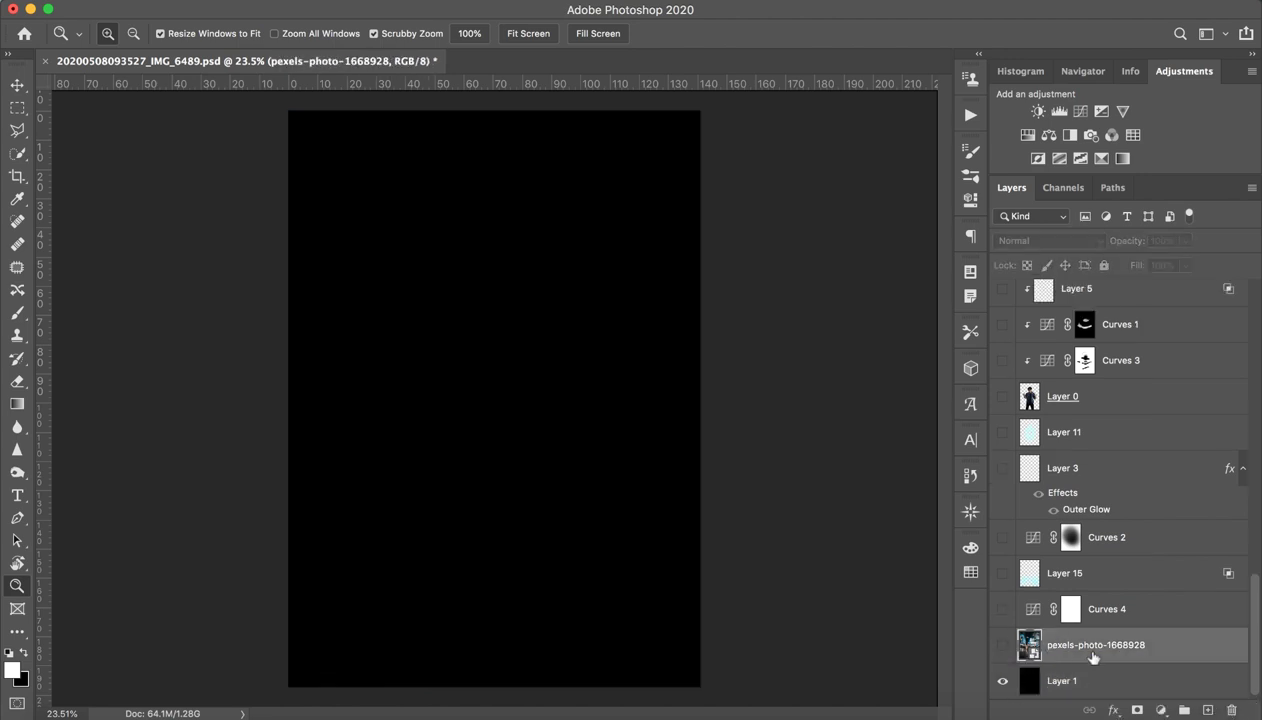
{"action": "left_click", "coordinate": [1002, 645]}
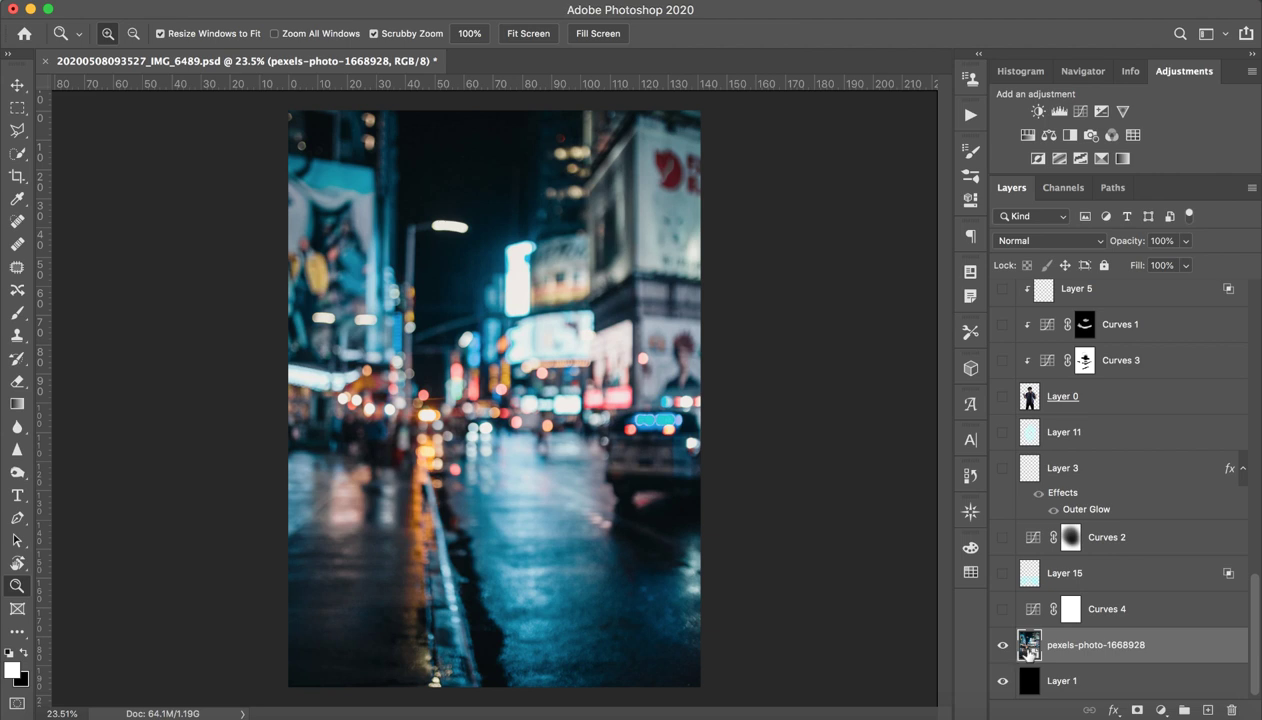
{"action": "left_click", "coordinate": [1110, 616]}
{"action": "left_click", "coordinate": [1003, 609]}
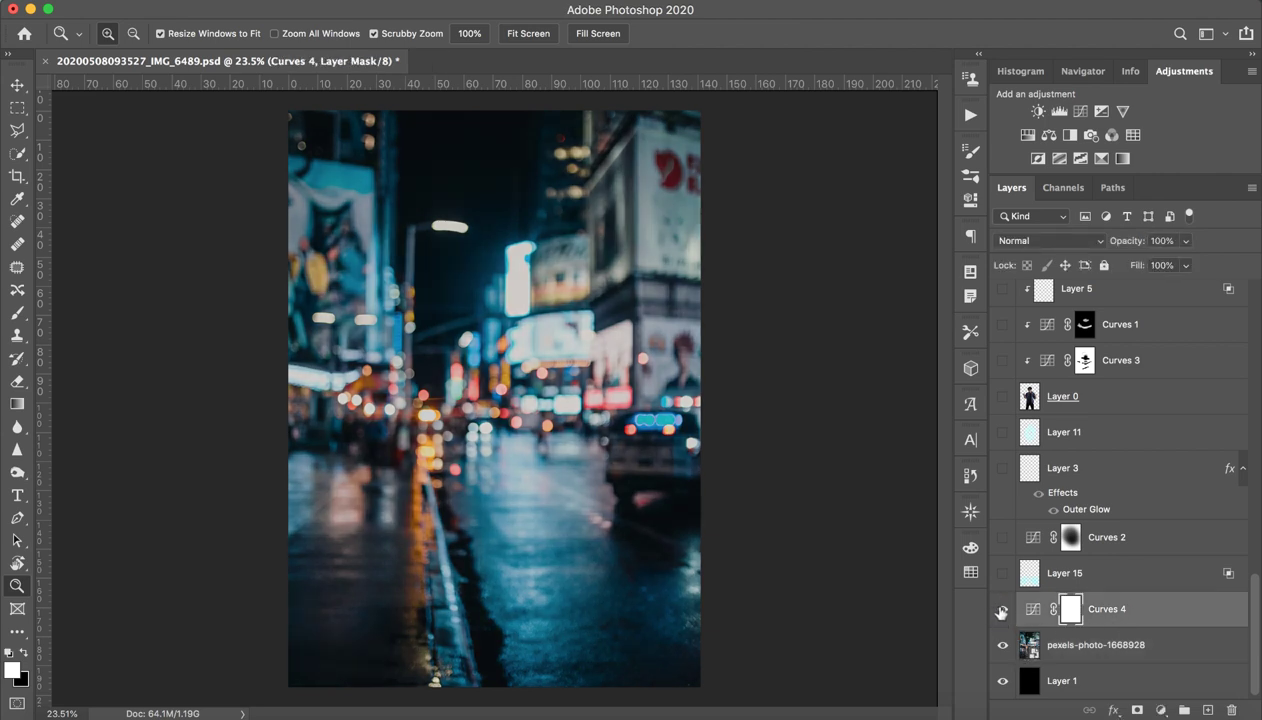
{"action": "double_click", "coordinate": [1032, 609]}
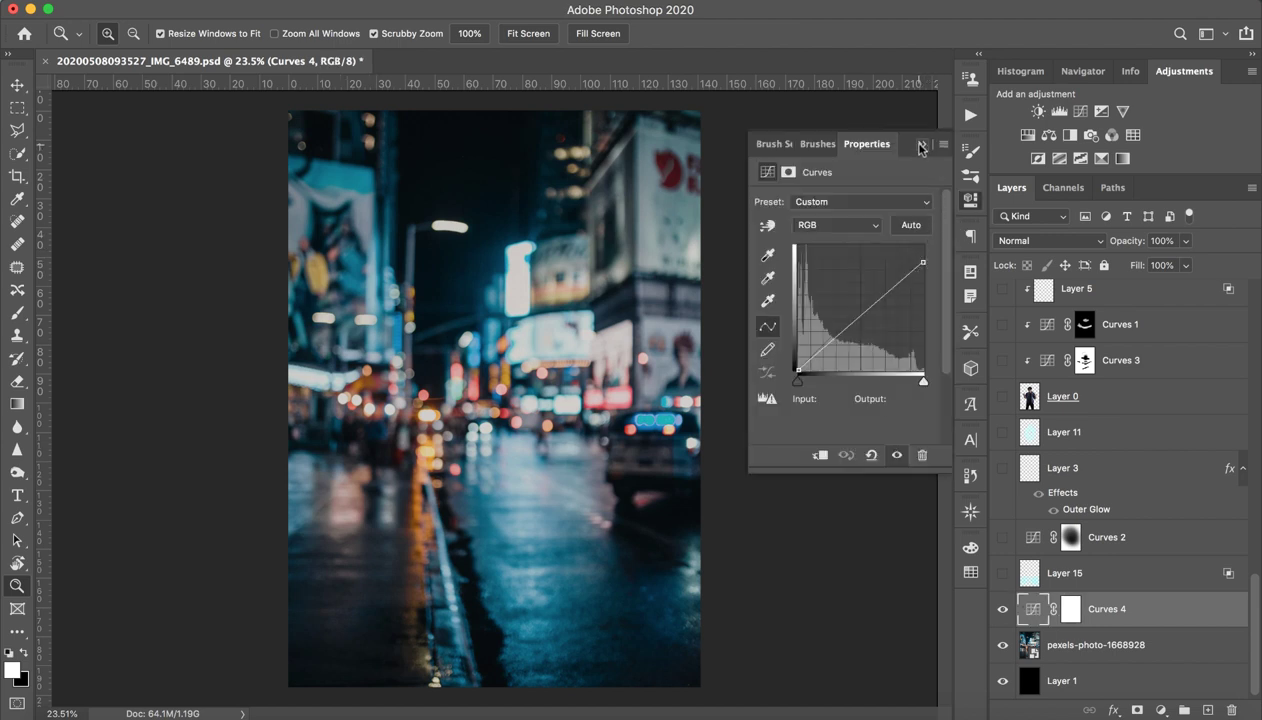
{"action": "left_click", "coordinate": [920, 147]}
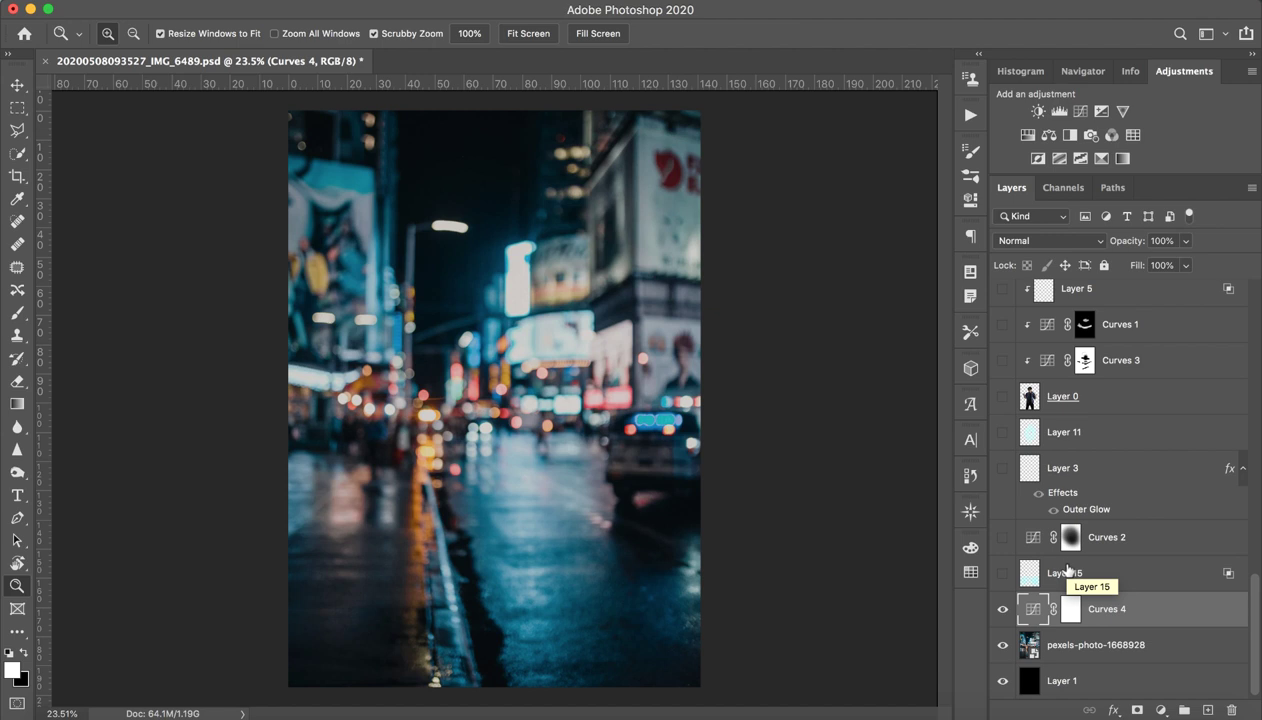
- Turn on Layer 15, toggling it to compare the street with and without it
{"action": "left_click", "coordinate": [1100, 573]}
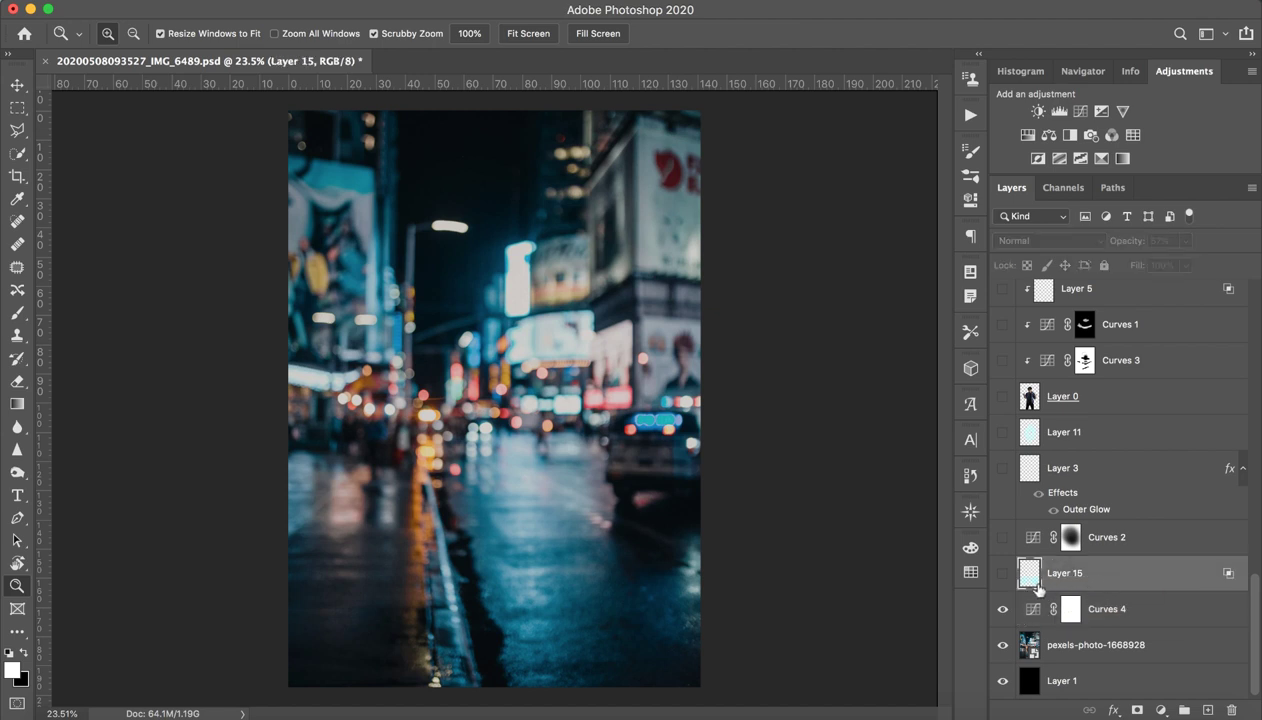
{"action": "left_click", "coordinate": [1002, 573]}
{"action": "left_click", "coordinate": [1002, 573]}
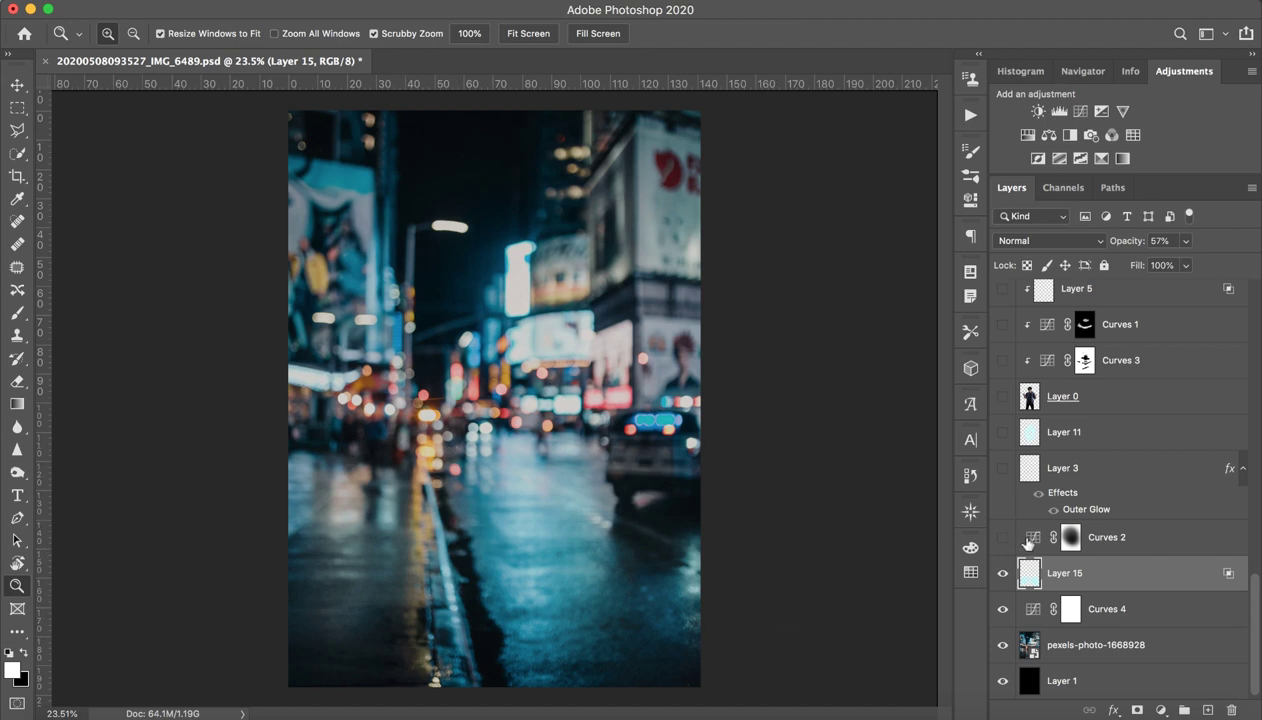
{"action": "left_click", "coordinate": [1002, 573]}
- Hide Layer 15, add a new layer, and set a very large soft brush in #8aedff
{"action": "left_click", "coordinate": [1002, 573]}
{"action": "left_click", "coordinate": [1207, 709]}
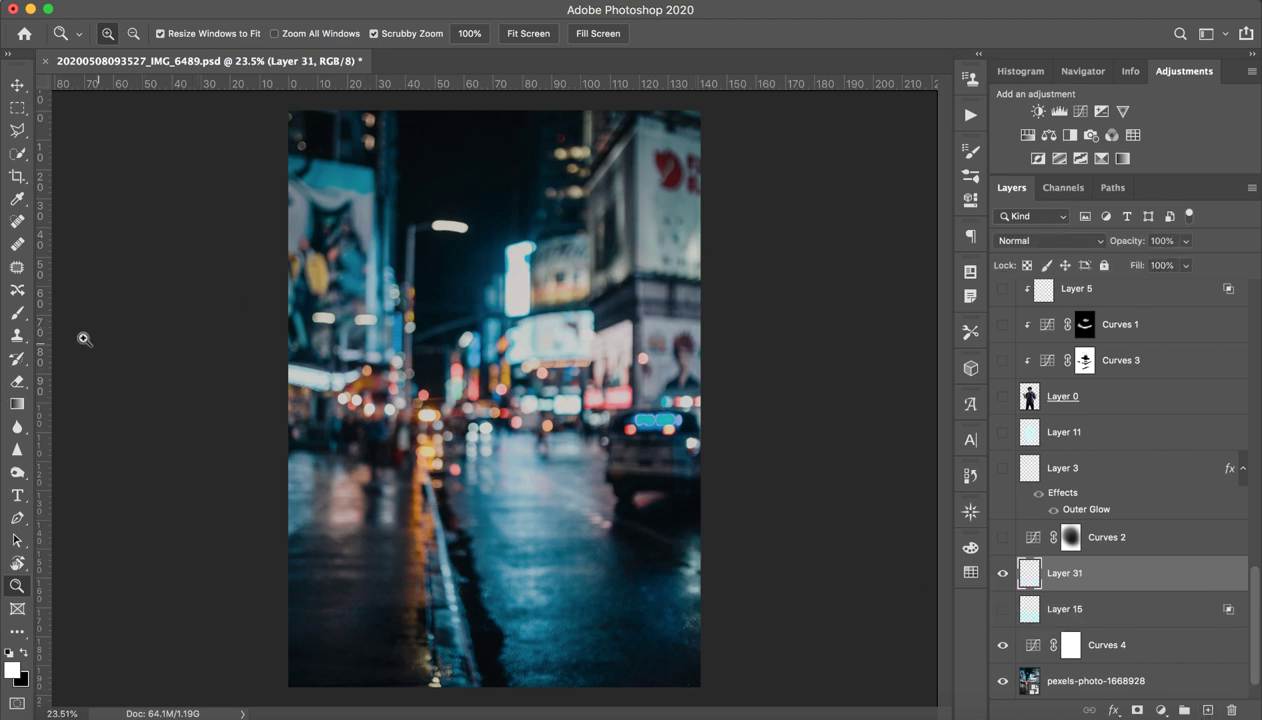
{"action": "left_click", "coordinate": [14, 314]}
{"action": "left_click", "coordinate": [12, 668]}
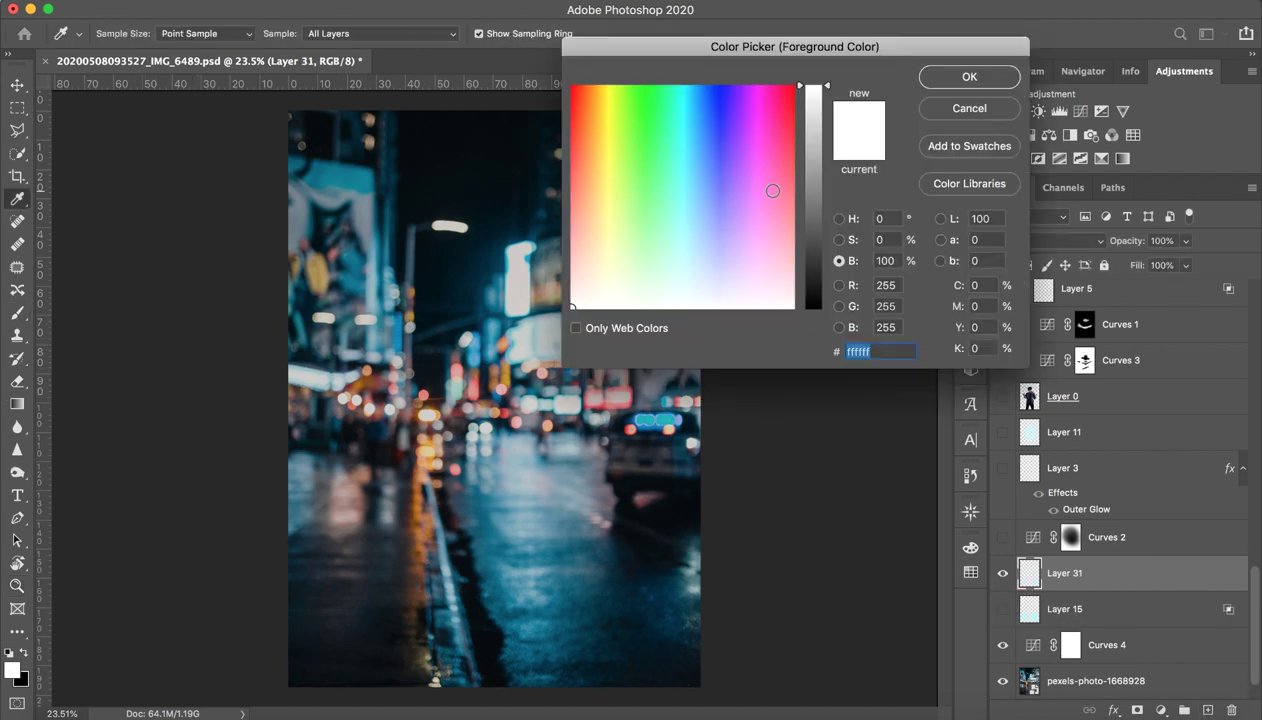
{"action": "mouse_move", "coordinate": [629, 218]}
{"action": "left_mouse_down"}
{"action": "mouse_move", "coordinate": [667, 166]}
{"action": "mouse_move", "coordinate": [688, 205]}
{"action": "left_mouse_up"}
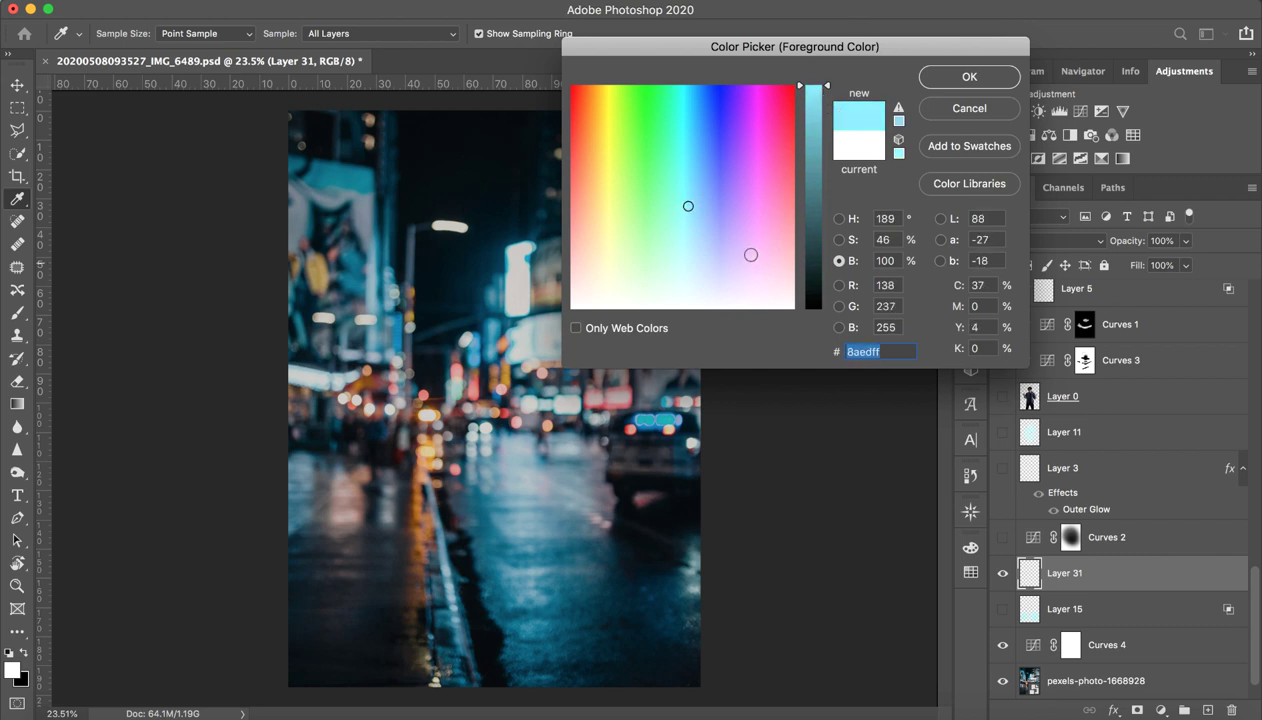
{"action": "left_click", "coordinate": [969, 77]}
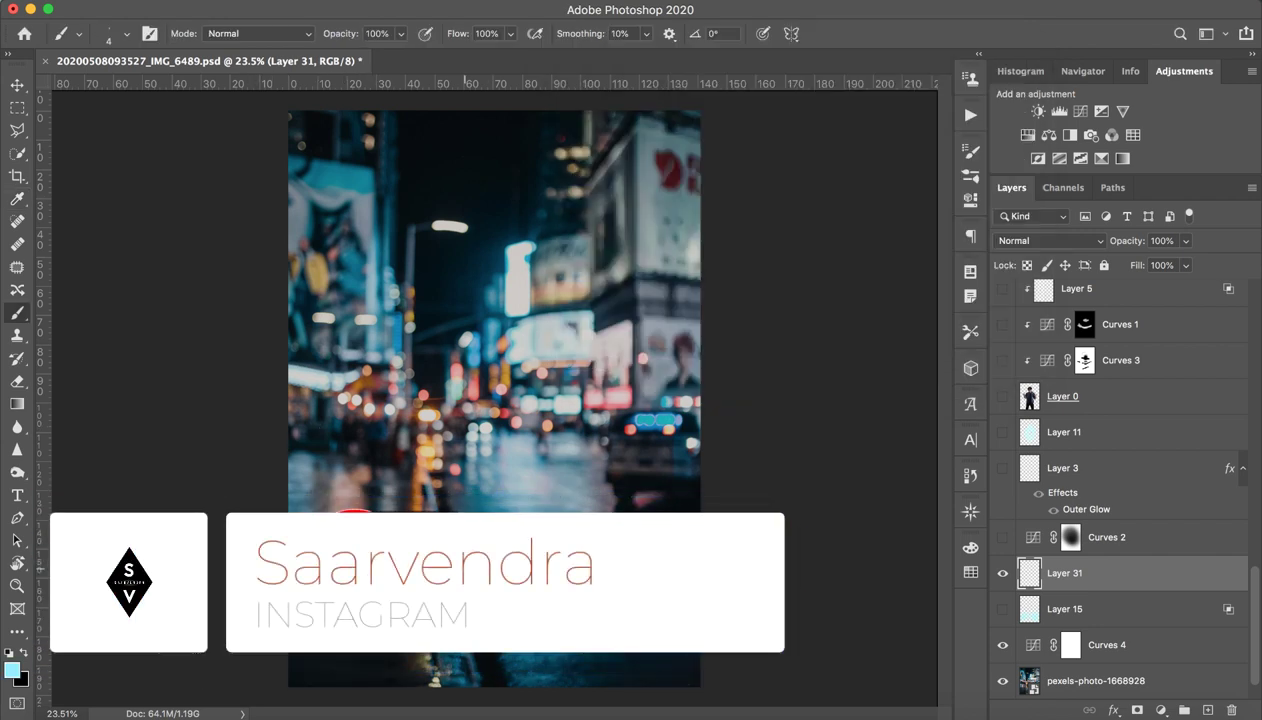
{"action": "mouse_move", "coordinate": [371, 539]}
{"action": "left_mouse_down"}
{"action": "mouse_move", "coordinate": [480, 500]}
{"action": "mouse_move", "coordinate": [460, 480]}
{"action": "left_mouse_up"}
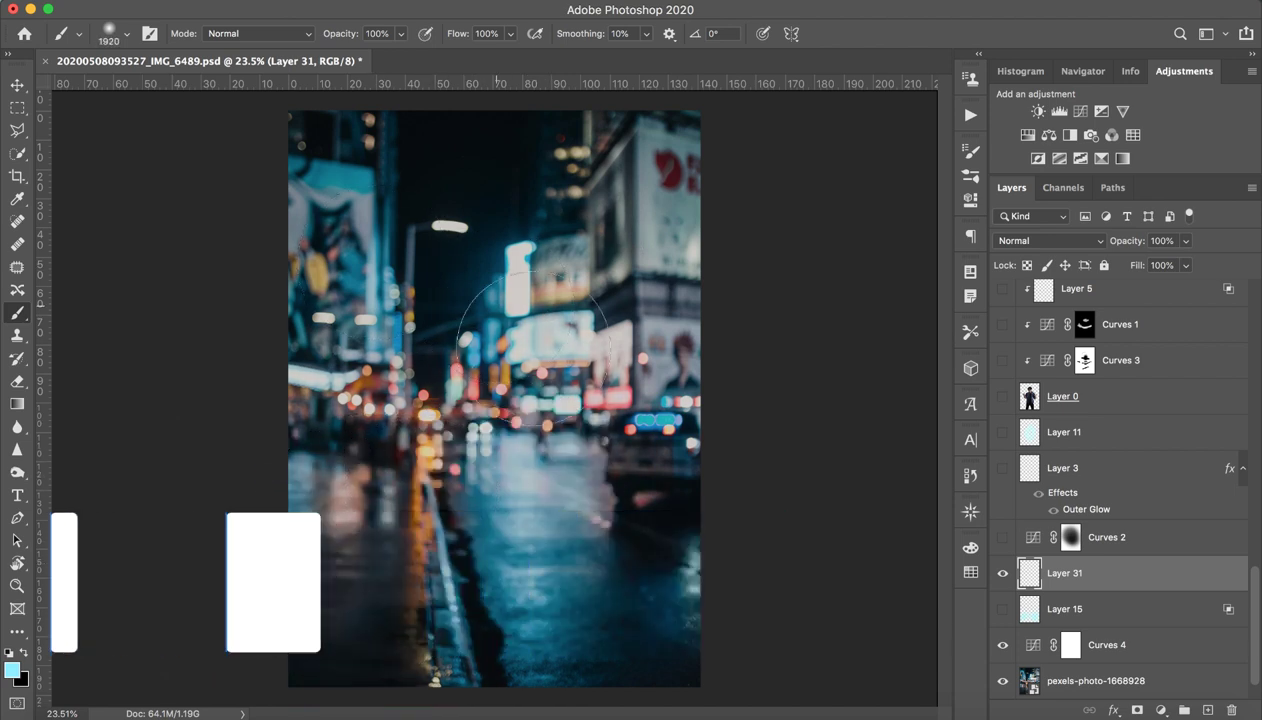
- Paint faint cyan haze over the left sidewalk and right road after trying other strokes and brushes
{"action": "left_click_drag", "start_coordinate": [480, 430], "coordinate": [450, 480]}
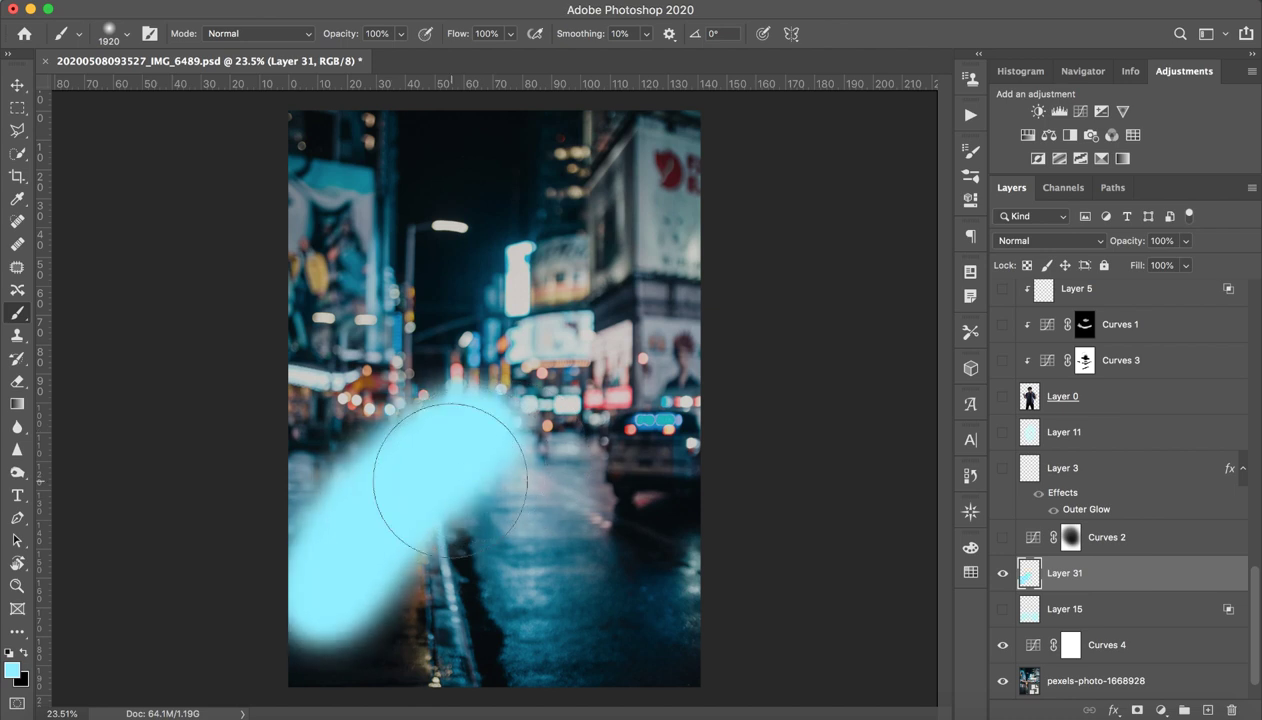
{"action": "key", "text": "ctrl+z"}
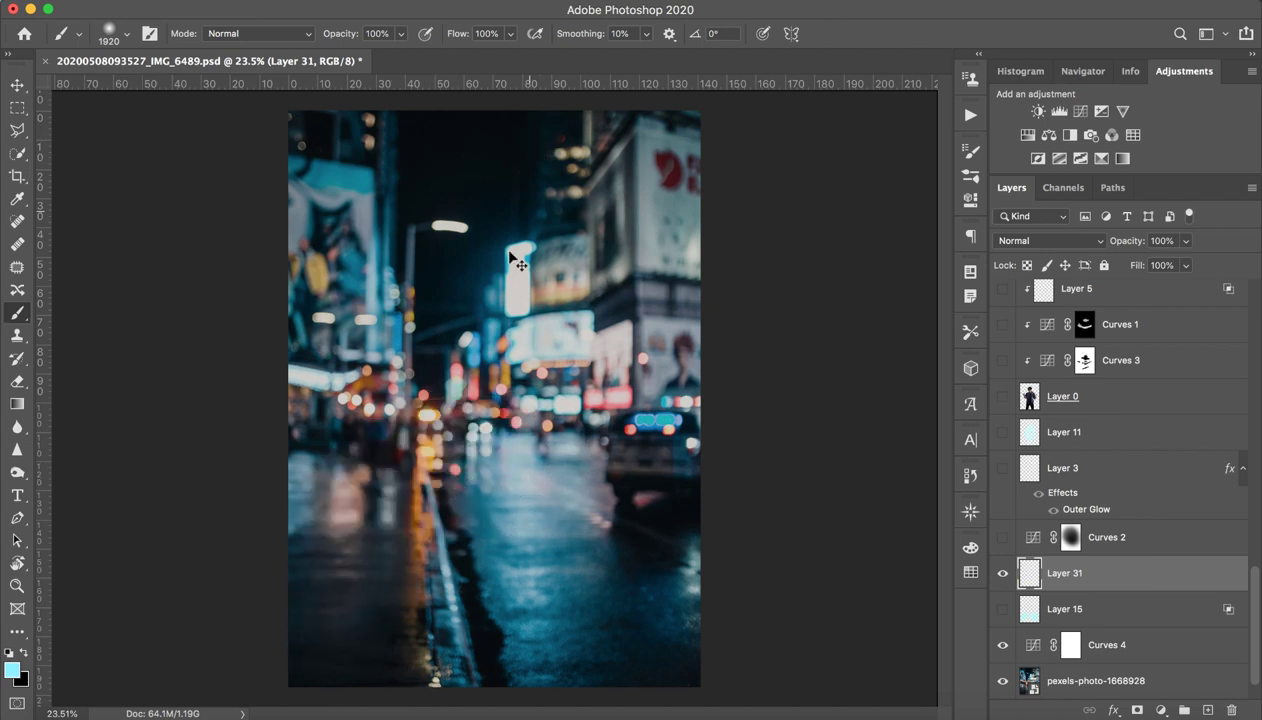
{"action": "left_click", "coordinate": [128, 35]}
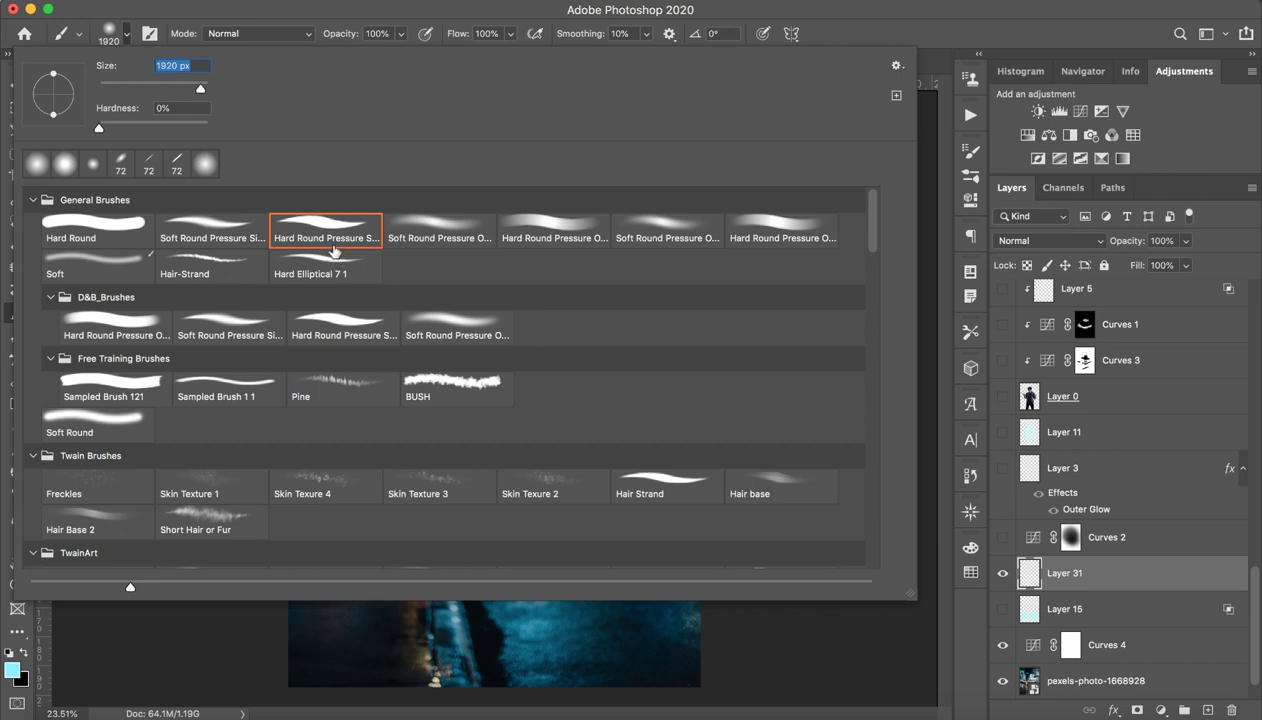
{"action": "key", "text": "Return"}
{"action": "mouse_move", "coordinate": [450, 250]}
{"action": "left_mouse_down"}
{"action": "mouse_move", "coordinate": [366, 577]}
{"action": "mouse_move", "coordinate": [366, 655]}
{"action": "left_mouse_up"}
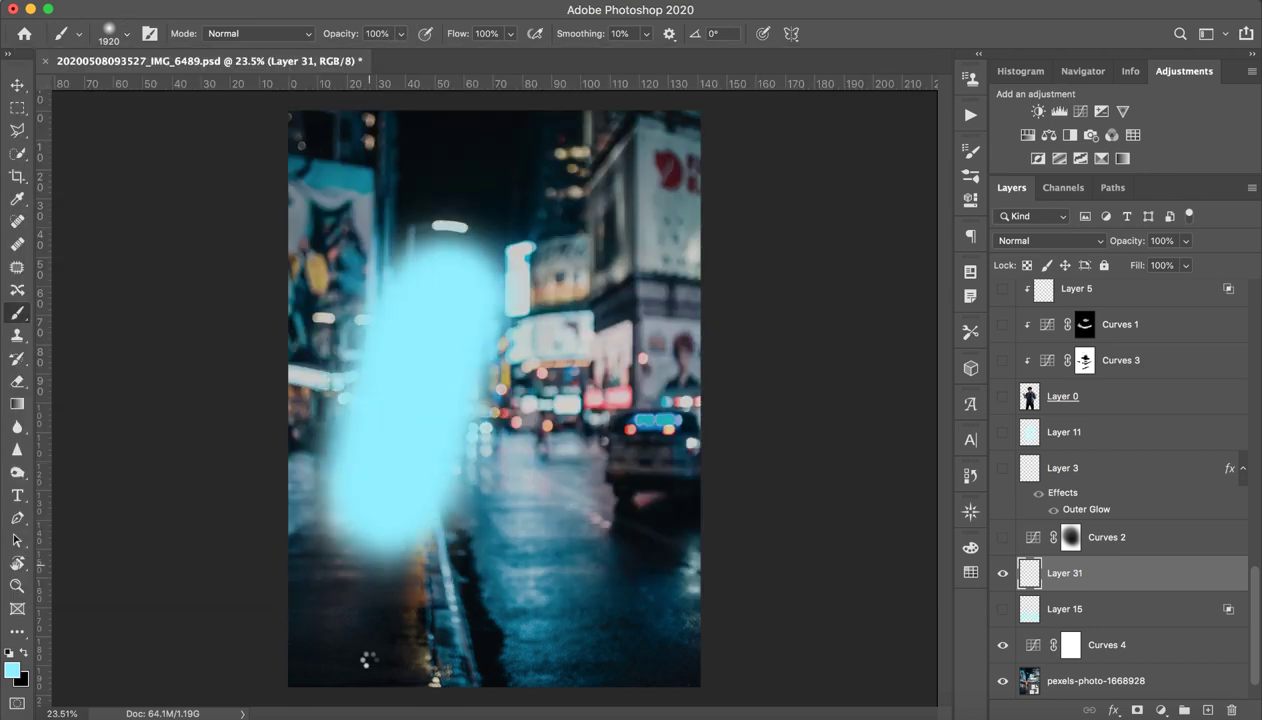
{"action": "left_click", "coordinate": [127, 33]}
{"action": "left_click", "coordinate": [665, 232]}
{"action": "key", "text": "Return"}
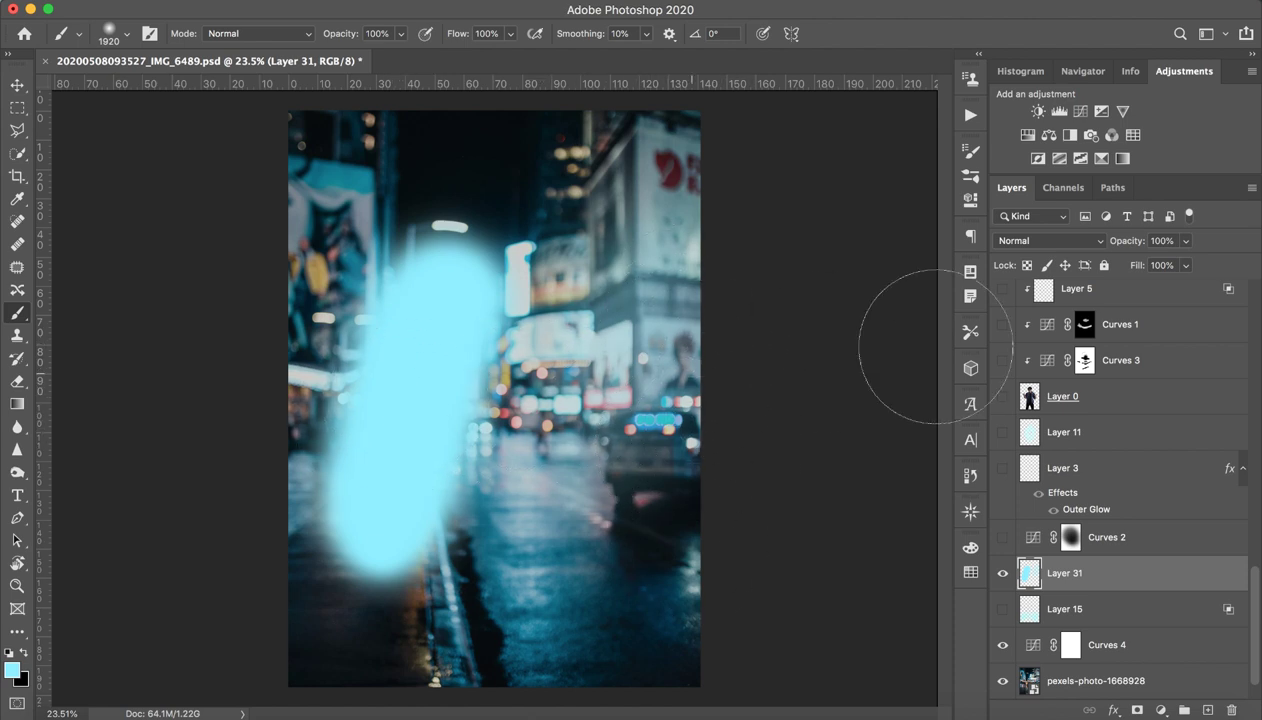
{"action": "key", "text": "ctrl+z"}
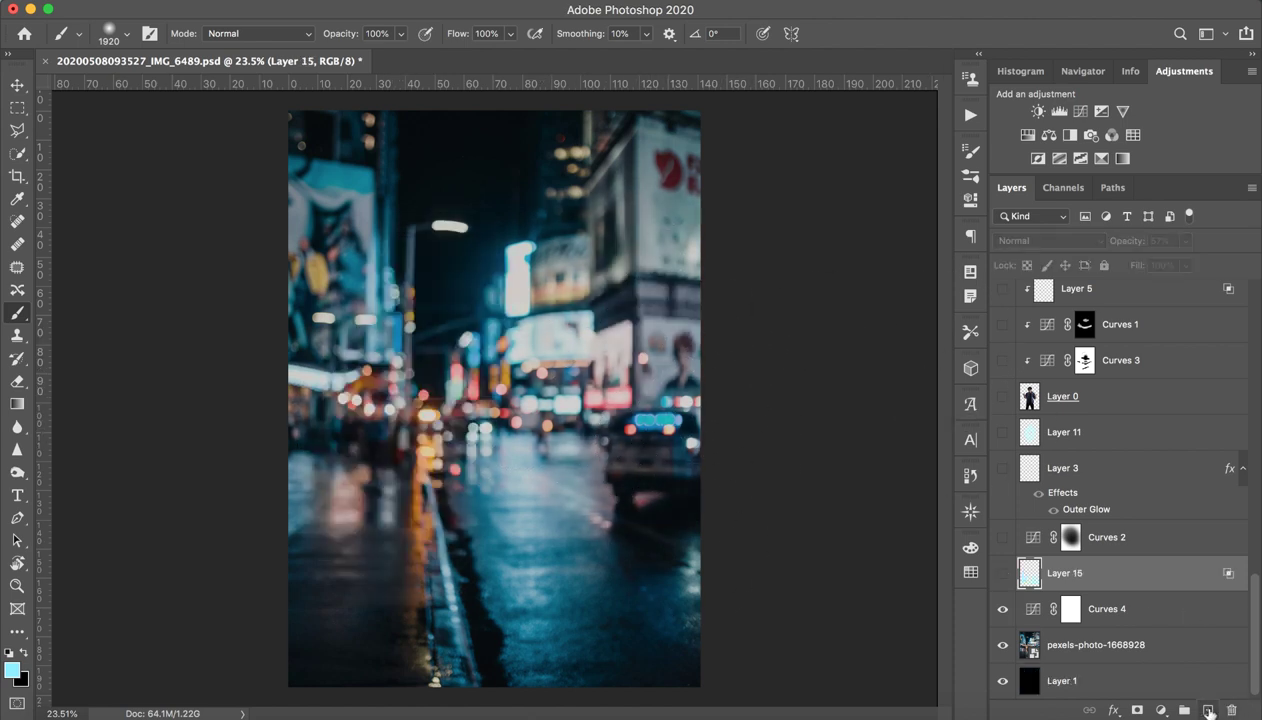
{"action": "left_click_drag", "start_coordinate": [420, 480], "coordinate": [366, 600]}
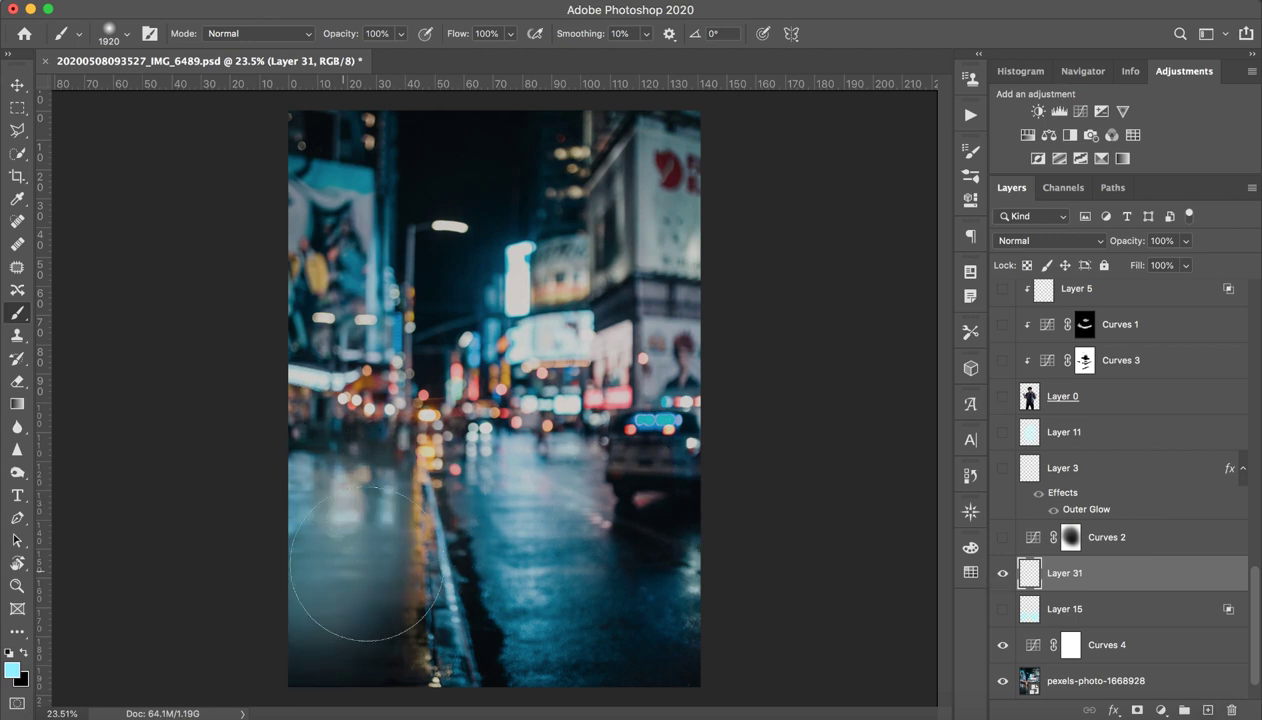
{"action": "left_click_drag", "start_coordinate": [590, 537], "coordinate": [662, 534]}
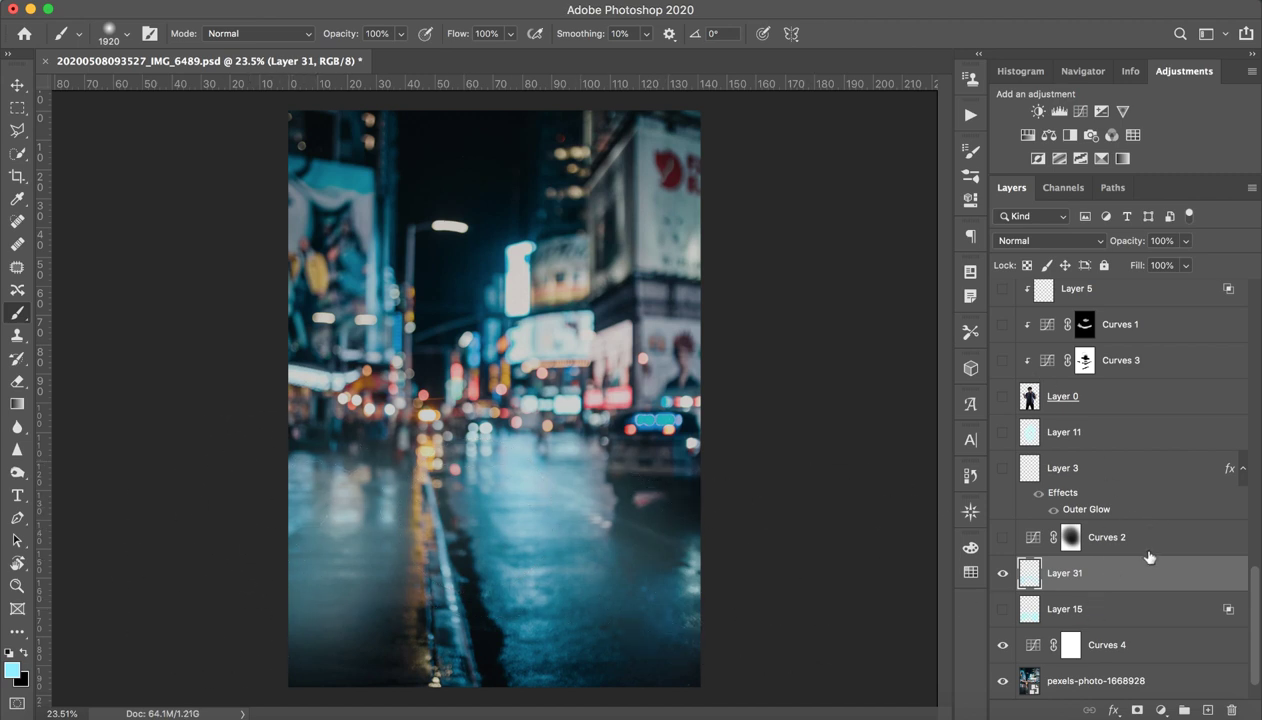
- Adjust Layer 31's Blend If so dark areas show through, then delete Layer 31
{"action": "double_click", "coordinate": [1152, 578]}
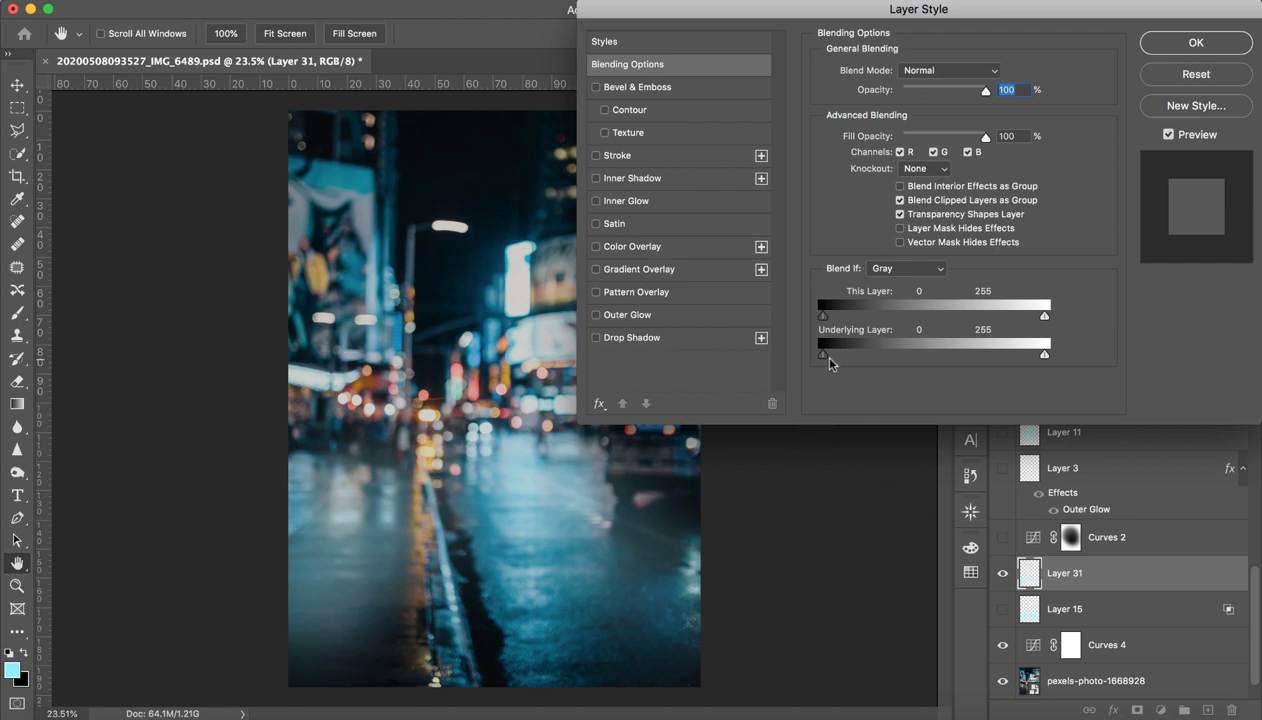
{"action": "left_click_drag", "start_coordinate": [822, 355], "coordinate": [911, 355]}
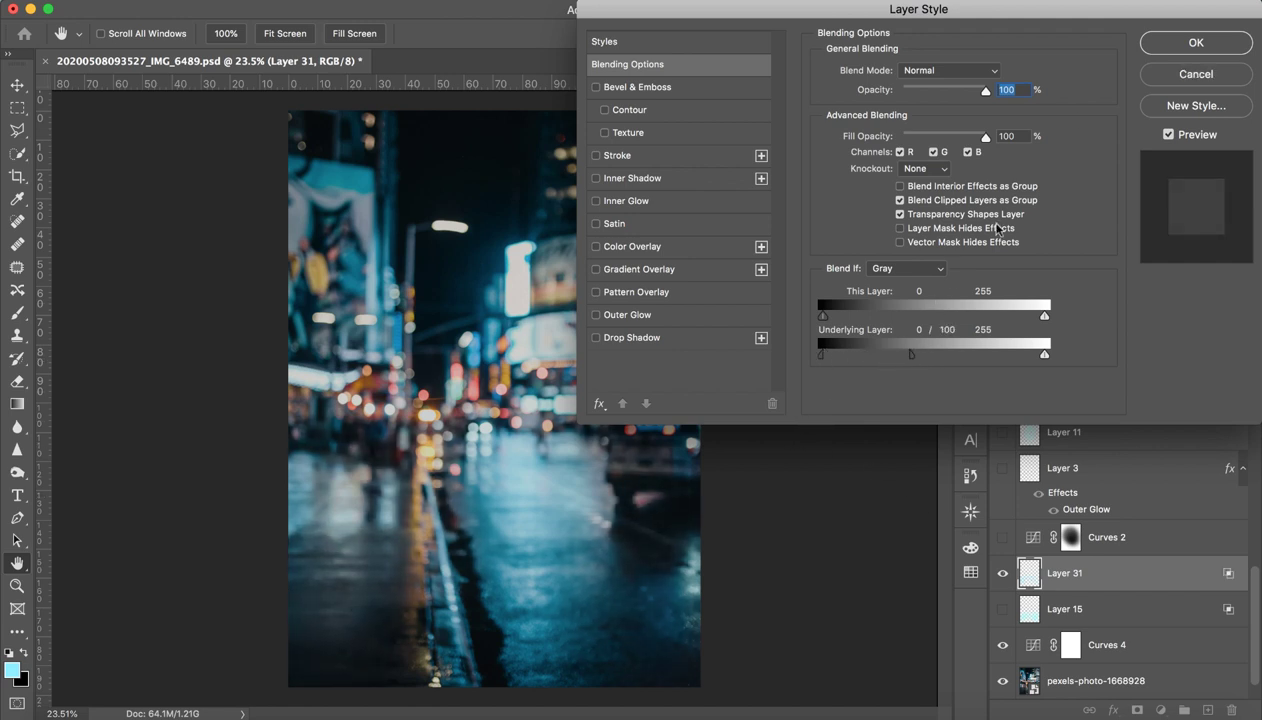
{"action": "left_click", "coordinate": [1157, 52]}
{"action": "left_click", "coordinate": [1003, 573]}
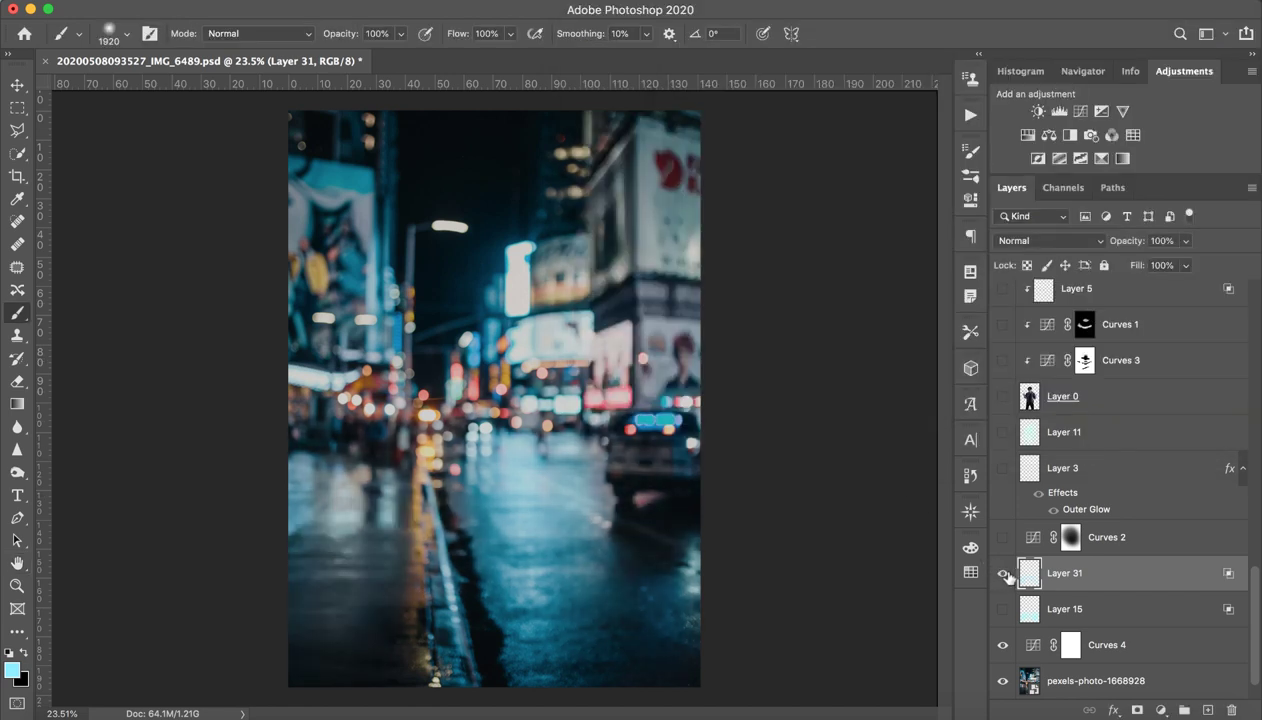
{"action": "left_click", "coordinate": [1003, 573]}
{"action": "left_click_drag", "start_coordinate": [1193, 665], "coordinate": [1230, 708]}
- Show Layer 15 and the Curves 2 adjustment, toggling each to compare
{"action": "left_click", "coordinate": [1003, 573]}
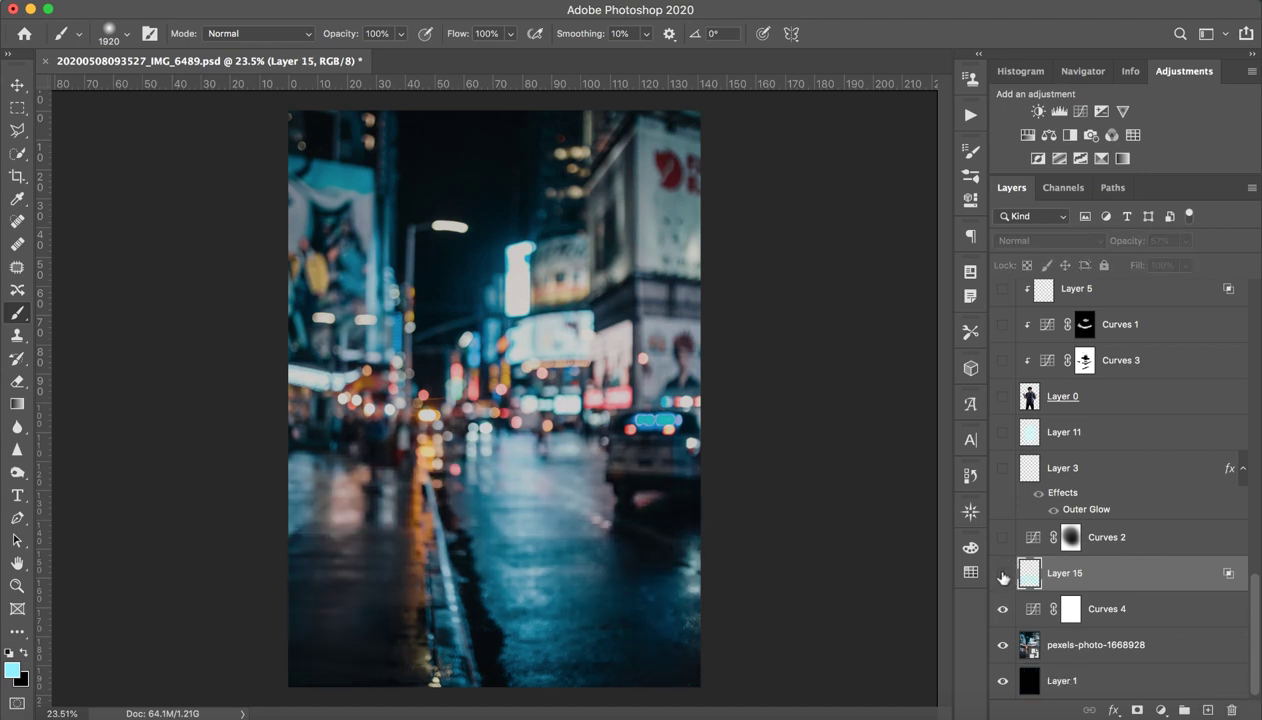
{"action": "left_click", "coordinate": [1003, 573]}
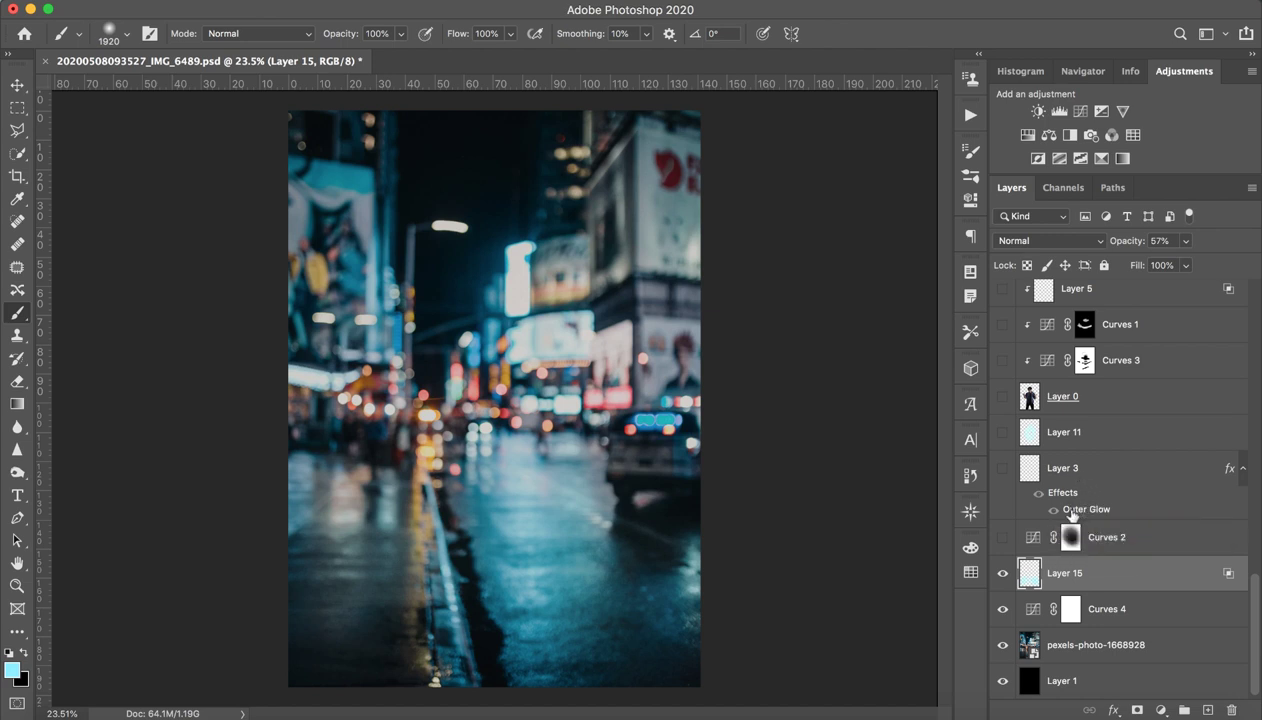
{"action": "left_click", "coordinate": [1130, 537]}
{"action": "left_click", "coordinate": [1003, 537]}
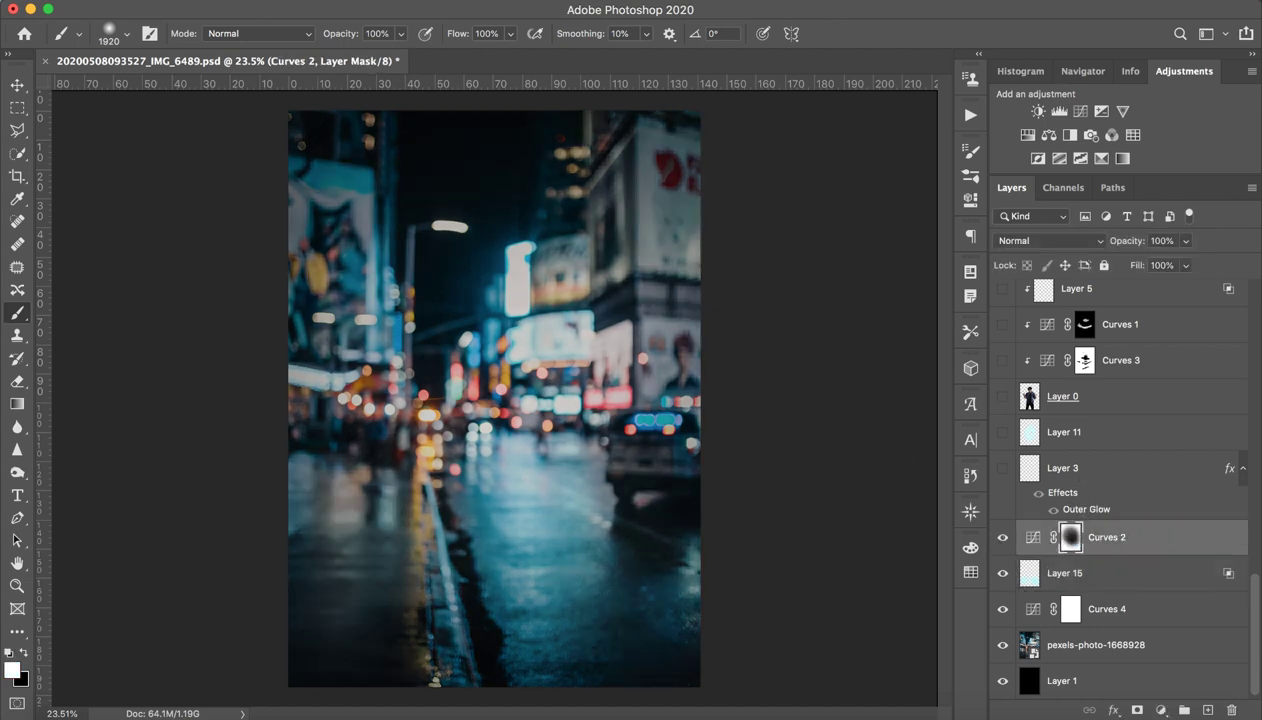
{"action": "left_click", "coordinate": [1004, 540]}
- Move the Curves 2 top point to output 178, close its properties, and target its mask
{"action": "double_click", "coordinate": [1020, 538]}
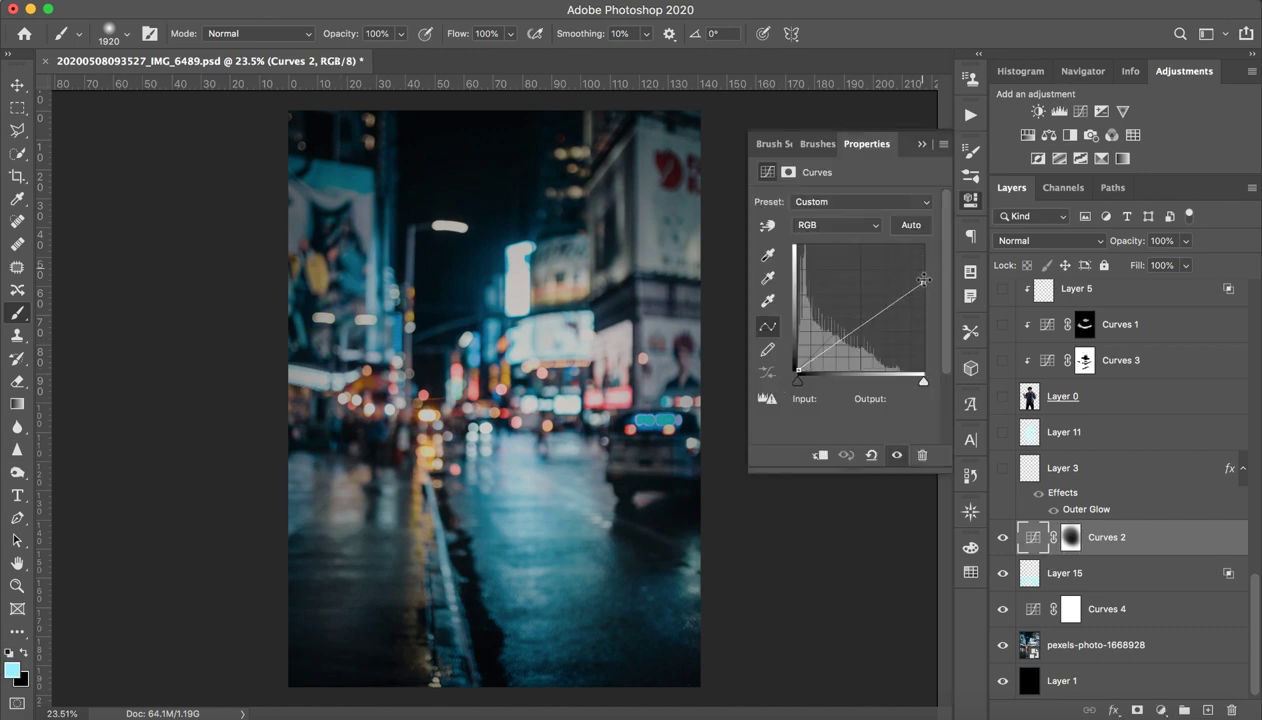
{"action": "mouse_move", "coordinate": [923, 288]}
{"action": "left_mouse_down"}
{"action": "mouse_move", "coordinate": [926, 234]}
{"action": "mouse_move", "coordinate": [924, 284]}
{"action": "left_mouse_up"}
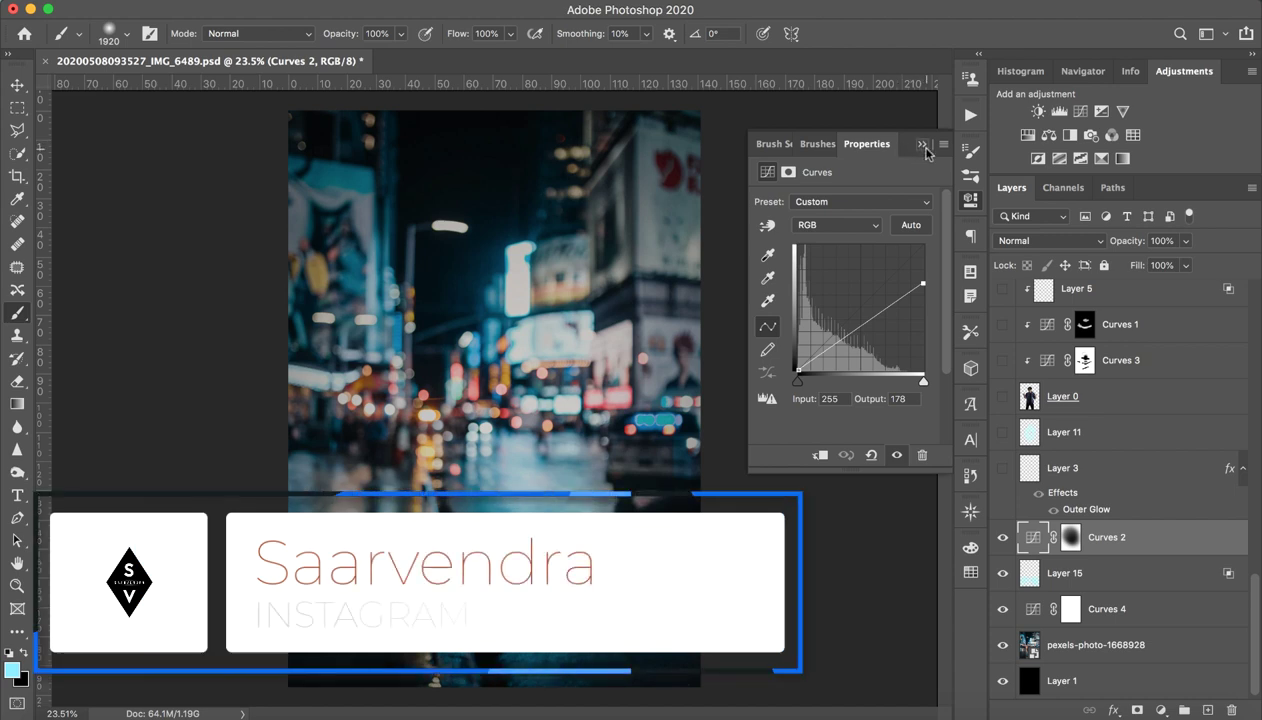
{"action": "left_click", "coordinate": [924, 147]}
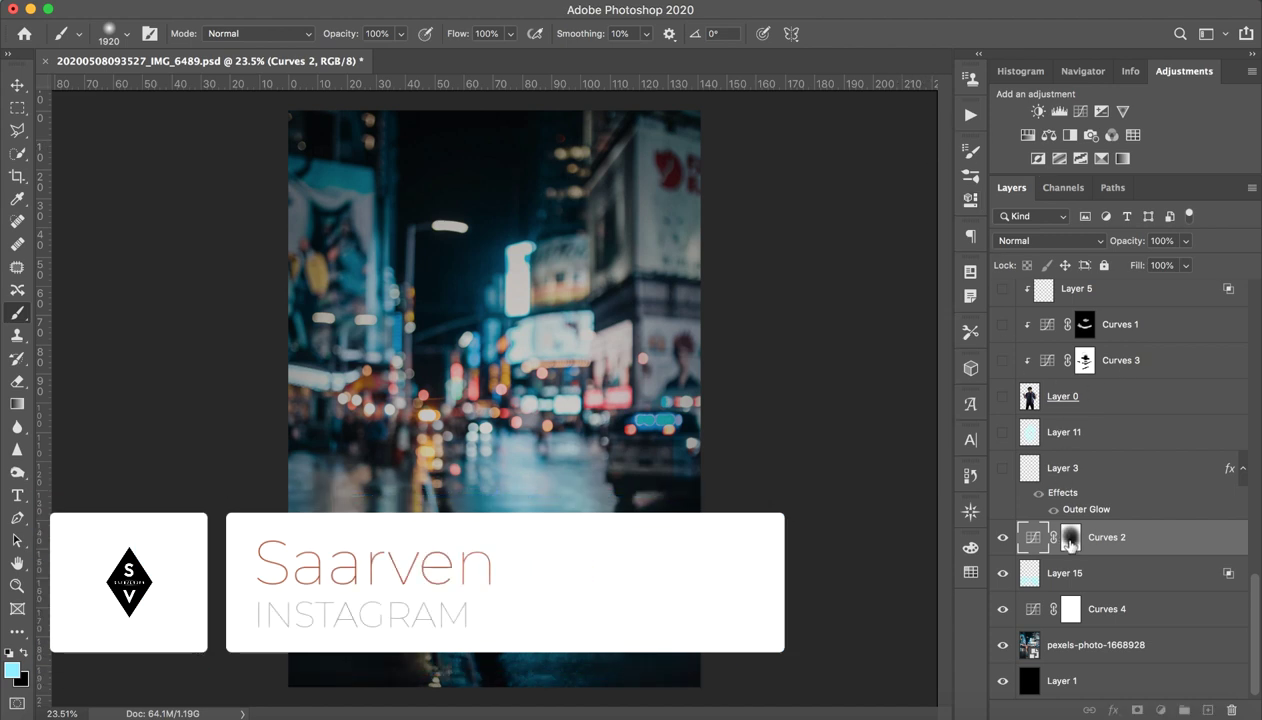
{"action": "left_click", "coordinate": [1069, 537]}
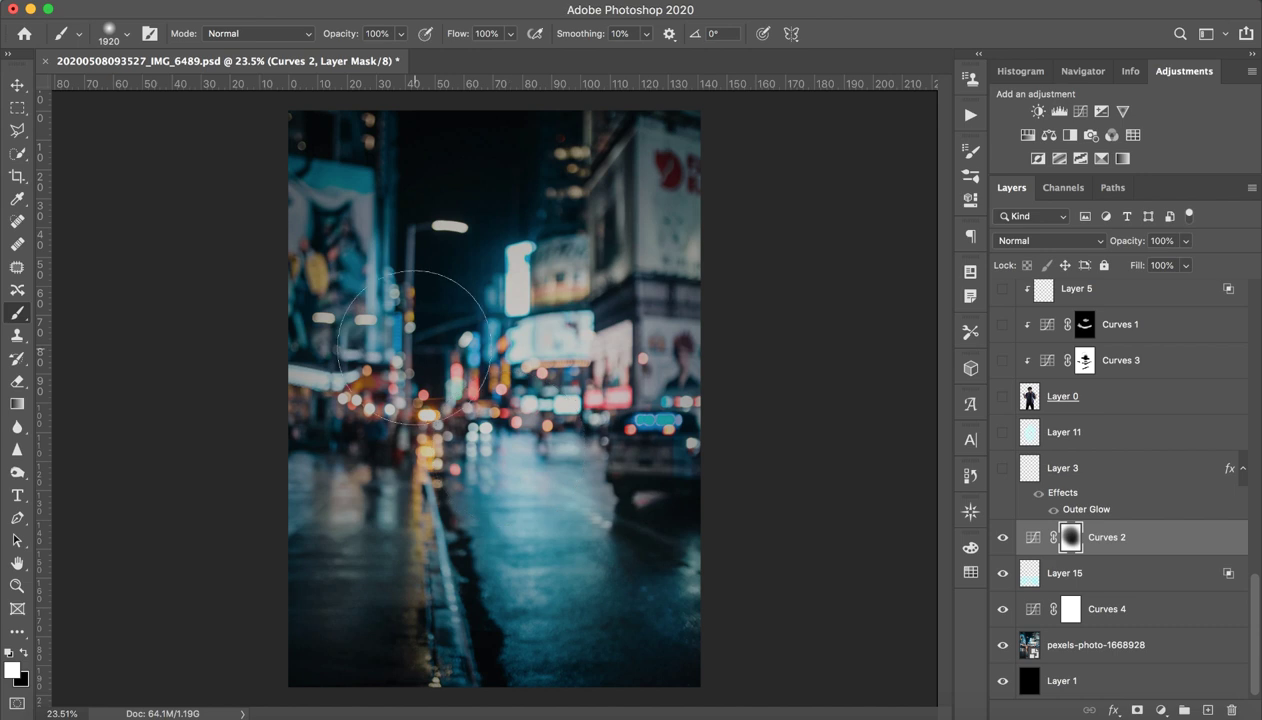
- Shrink the brush to about 1367 px, check the Curves 2 mask, preview Layer 3, and show Layer 0
{"action": "mouse_move", "coordinate": [587, 392]}
{"action": "left_mouse_down"}
{"action": "mouse_move", "coordinate": [527, 413]}
{"action": "mouse_move", "coordinate": [518, 443]}
{"action": "left_mouse_up"}
{"action": "left_click", "coordinate": [1070, 538], "text": "shift"}
{"action": "left_click", "coordinate": [1070, 540], "text": "shift"}
{"action": "left_click", "coordinate": [1070, 540], "text": "shift"}
{"action": "left_click", "coordinate": [1064, 474]}
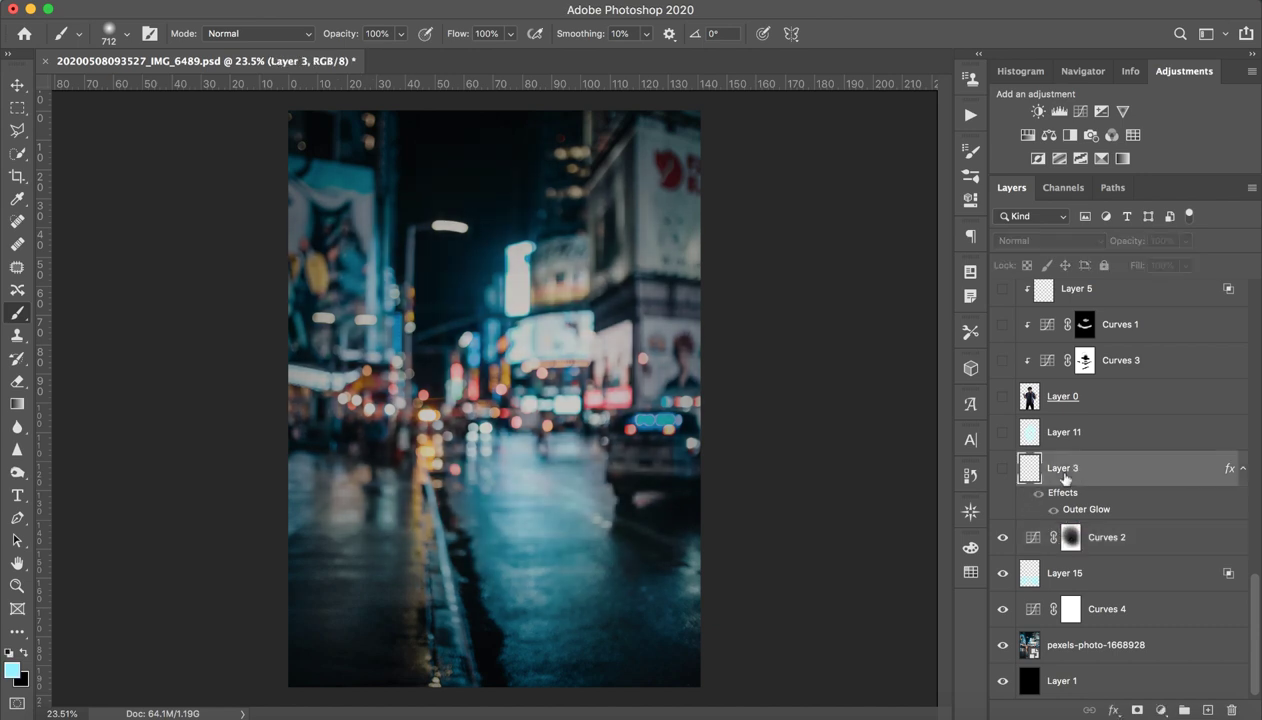
{"action": "left_click", "coordinate": [998, 472]}
{"action": "left_click", "coordinate": [1002, 397]}
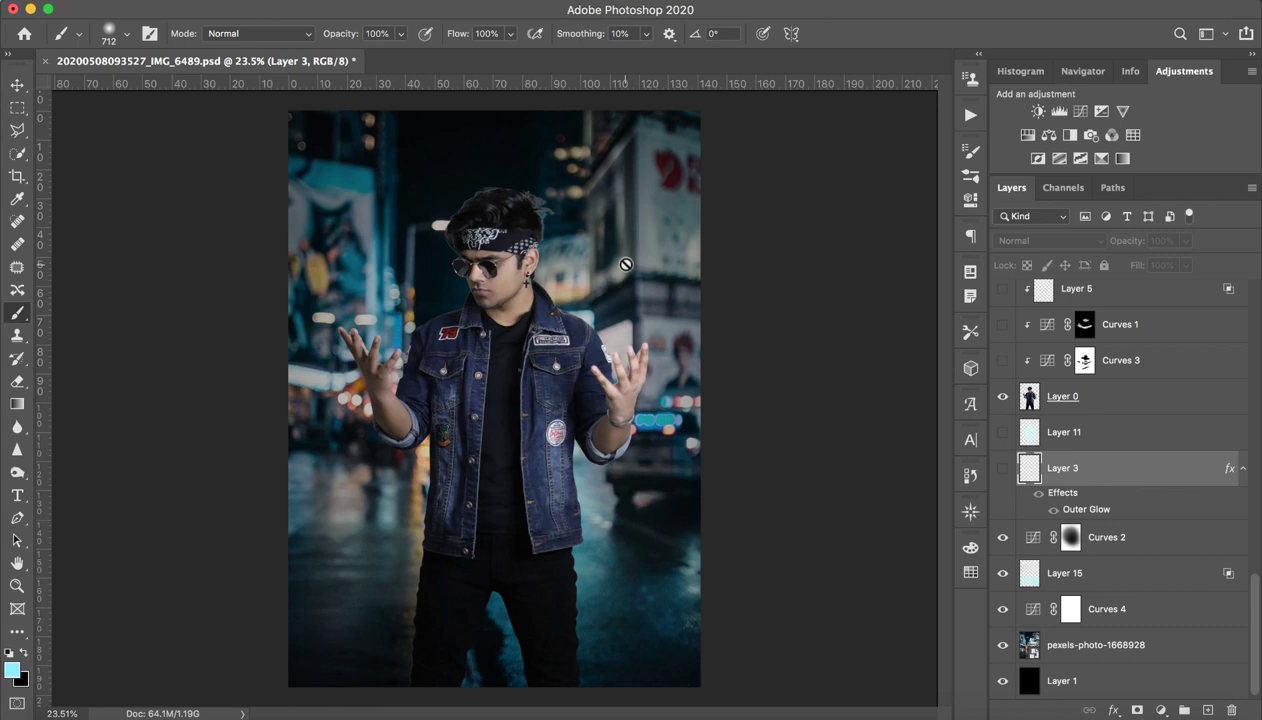
{"action": "left_click", "coordinate": [438, 371]}
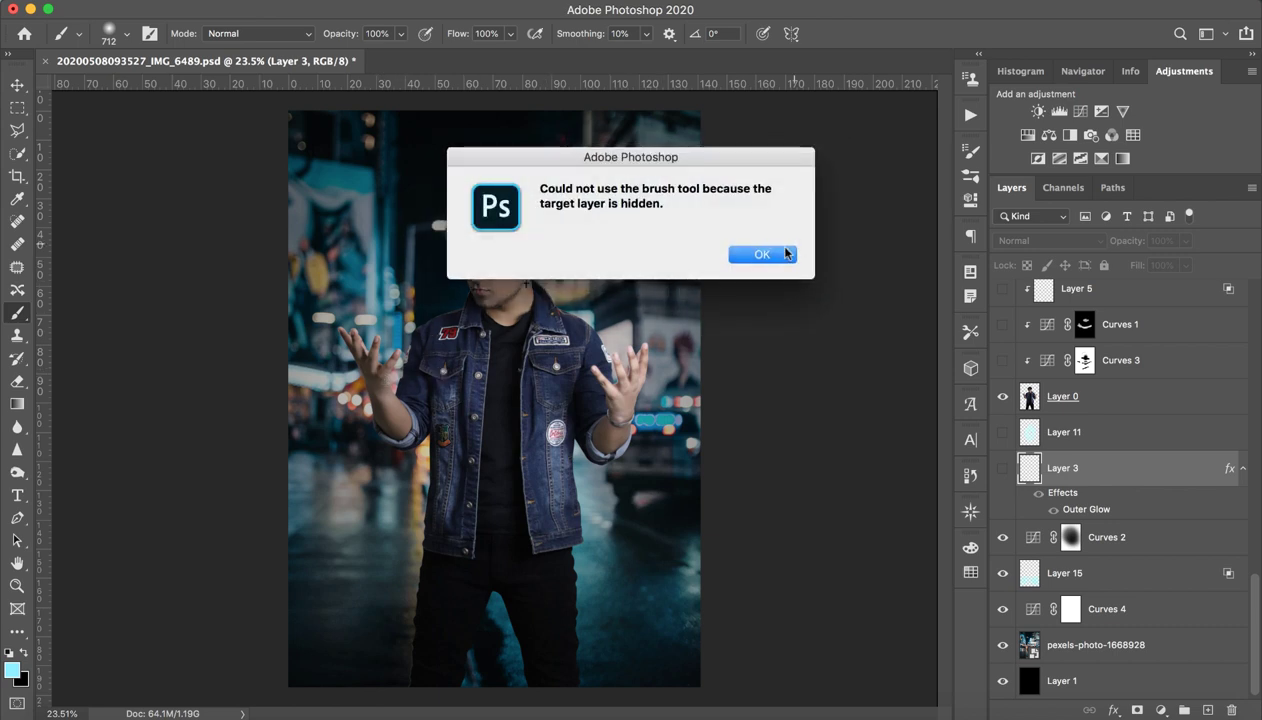
{"action": "left_click", "coordinate": [762, 254]}
{"action": "key", "text": "super+plus"}
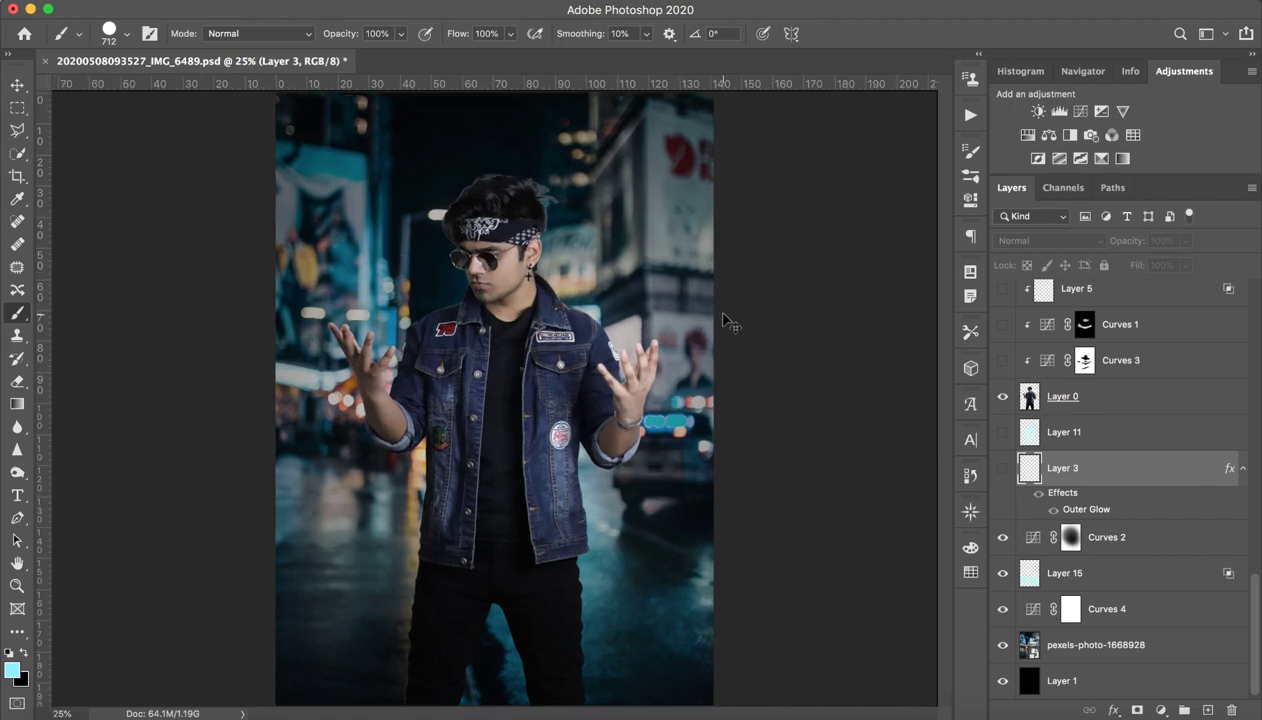
{"action": "key", "text": "super+plus"}
{"action": "key", "text": "super+plus"}
{"action": "key", "text": "super+plus"}
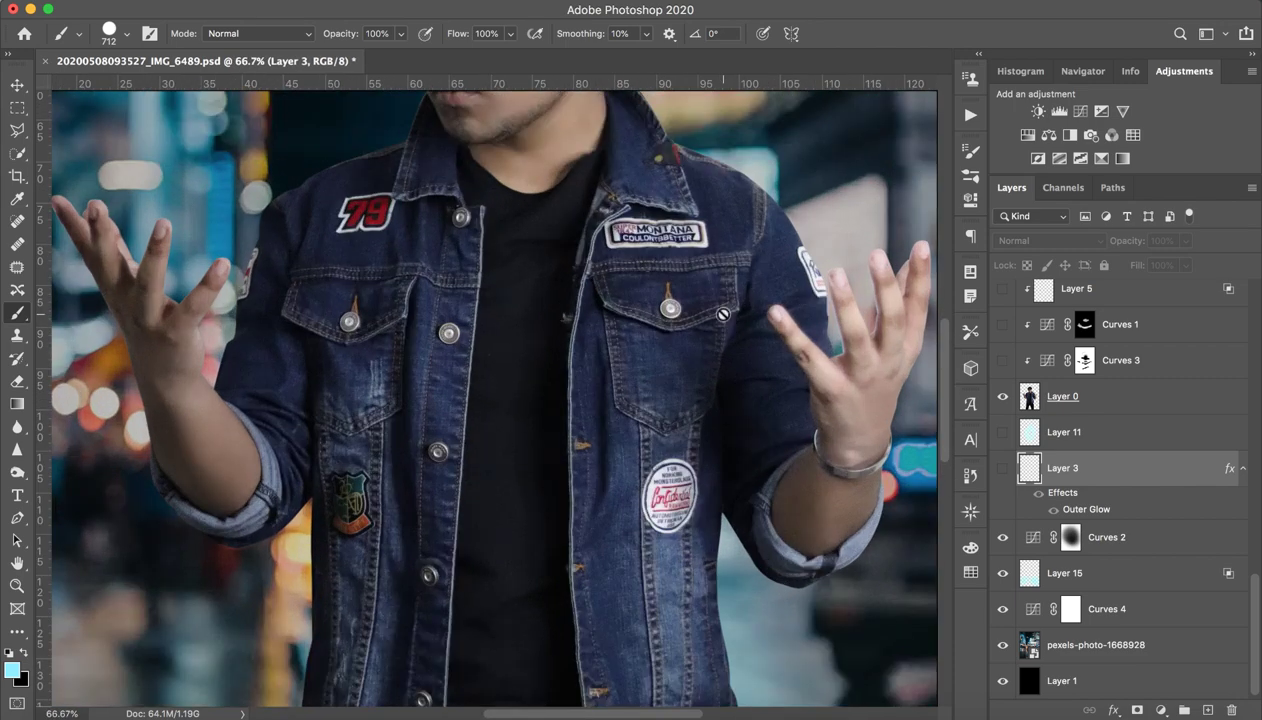
{"action": "key", "text": "super+0"}
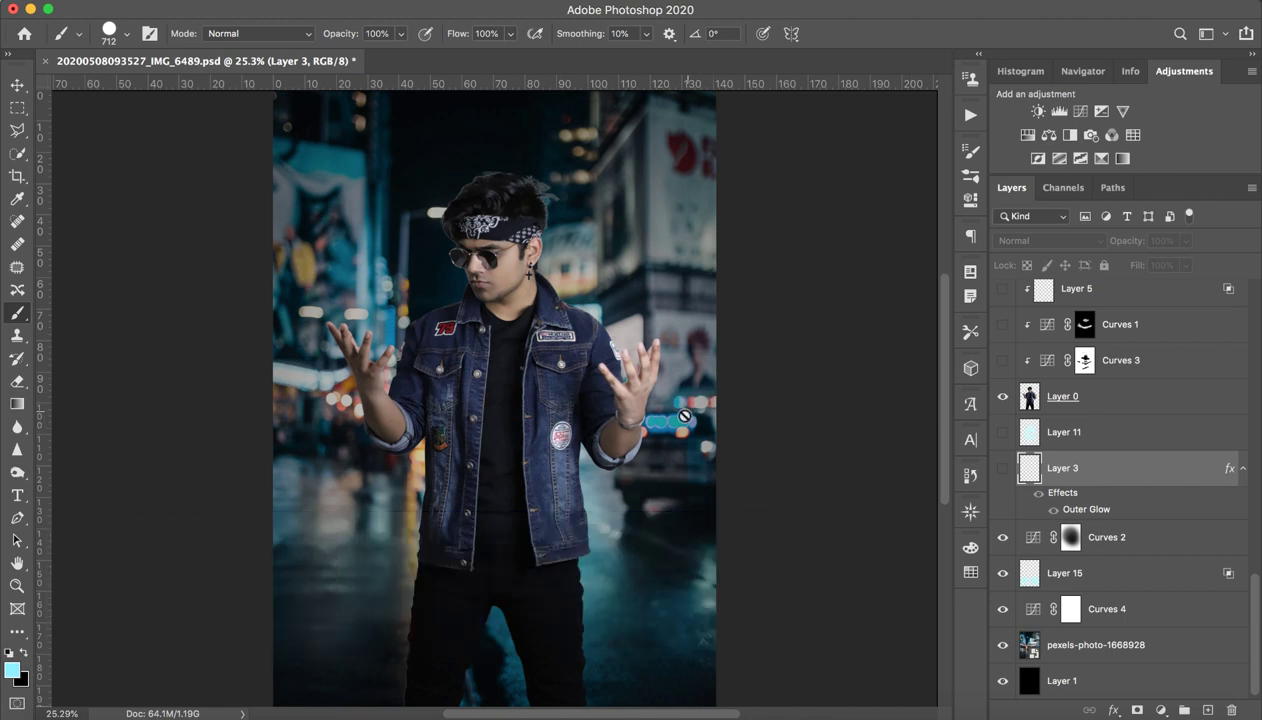
{"action": "key", "text": "z"}
{"action": "left_click_drag", "start_coordinate": [615, 416], "coordinate": [638, 414]}
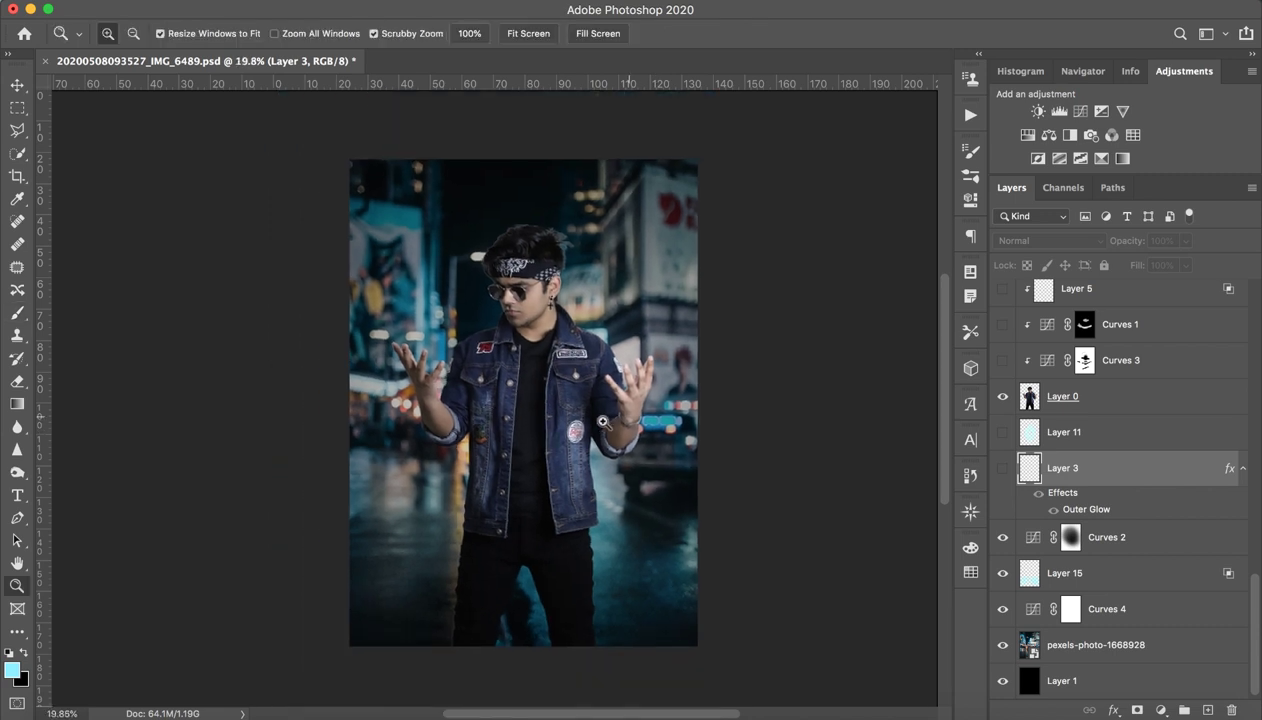
{"action": "key", "text": "b"}
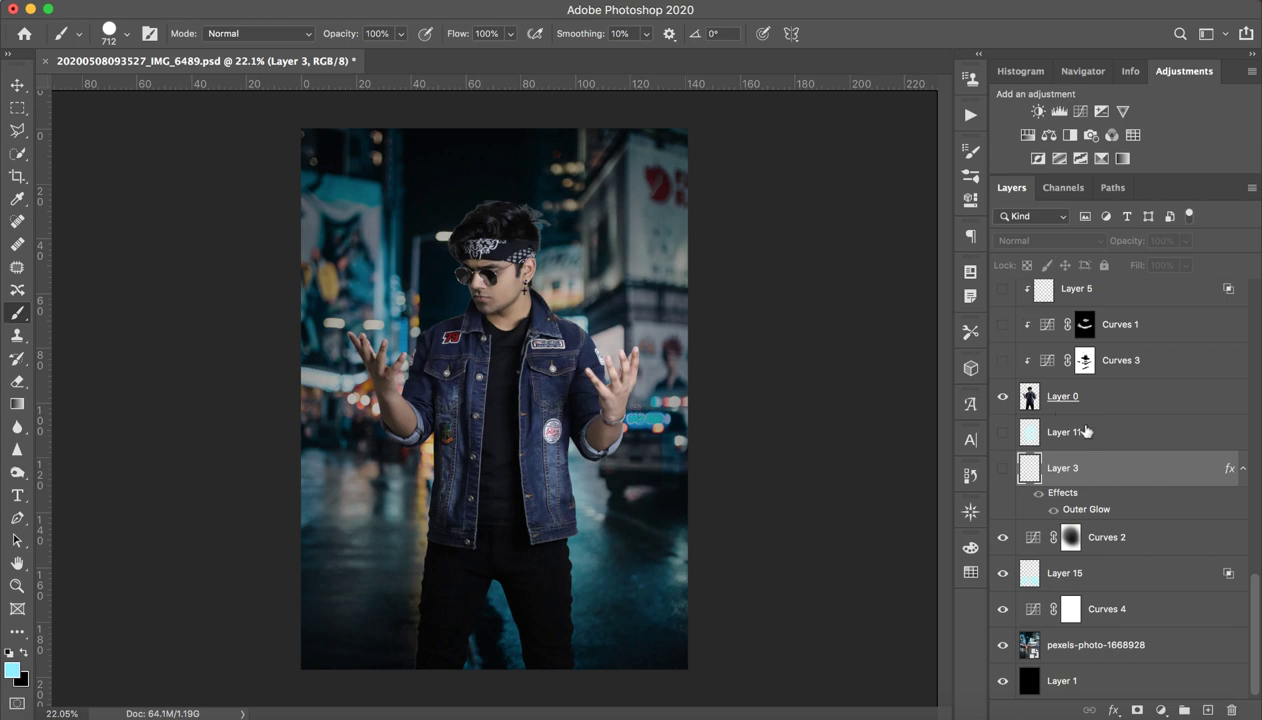
- Show Layer 11's cyan glow, hide Layer 0, and try then undo cyan strokes across the top
{"action": "left_click", "coordinate": [1070, 432]}
{"action": "left_click", "coordinate": [1002, 433]}
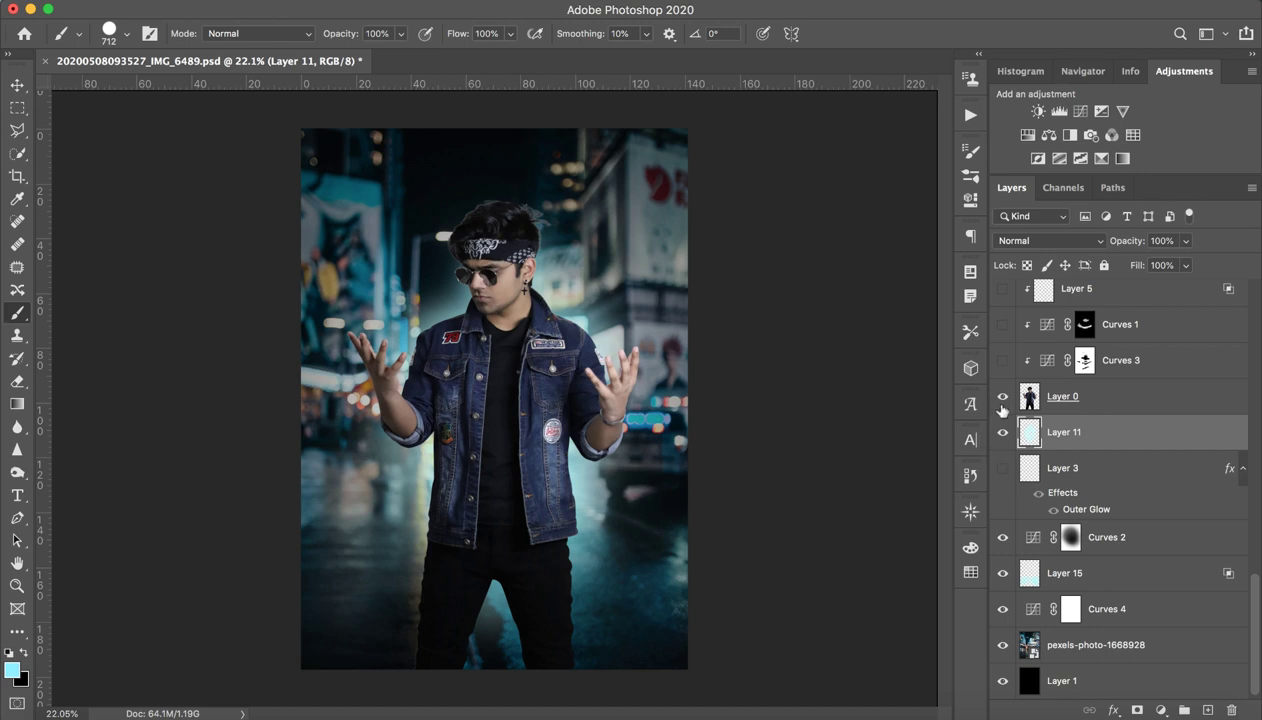
{"action": "left_click", "coordinate": [1002, 397]}
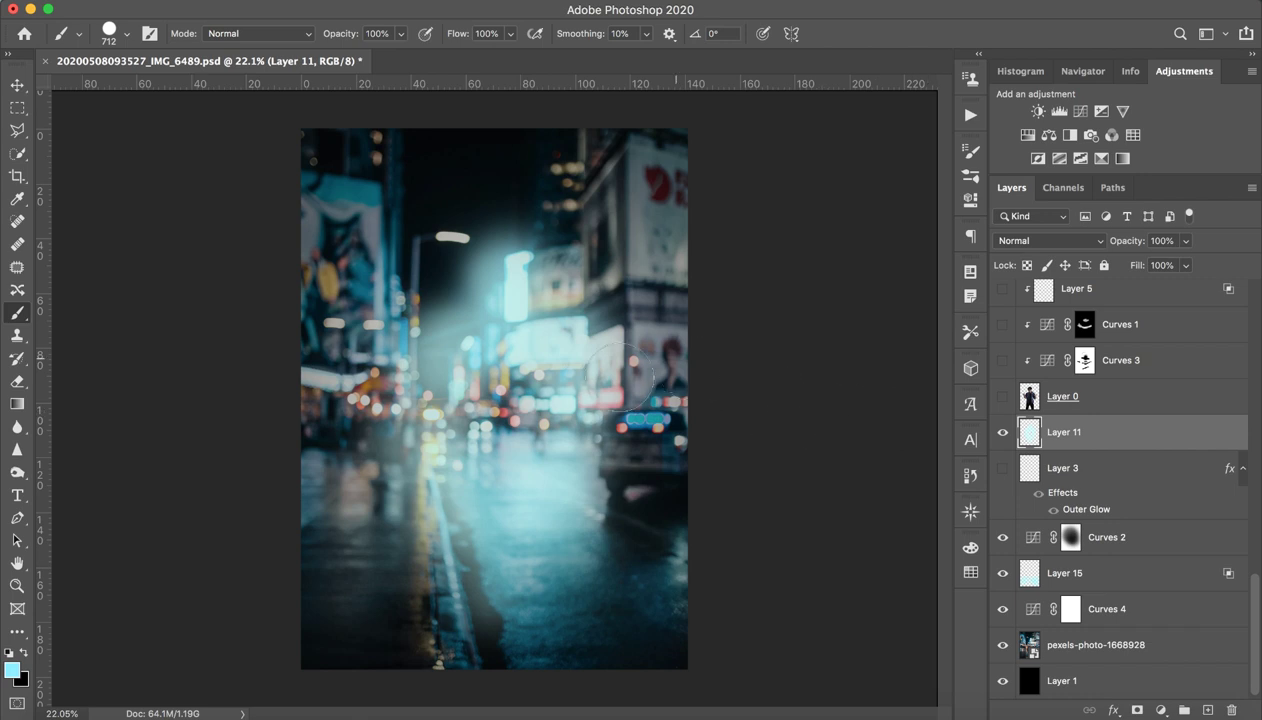
{"action": "mouse_move", "coordinate": [363, 229]}
{"action": "left_mouse_down"}
{"action": "mouse_move", "coordinate": [340, 320]}
{"action": "mouse_move", "coordinate": [400, 340]}
{"action": "left_mouse_up"}
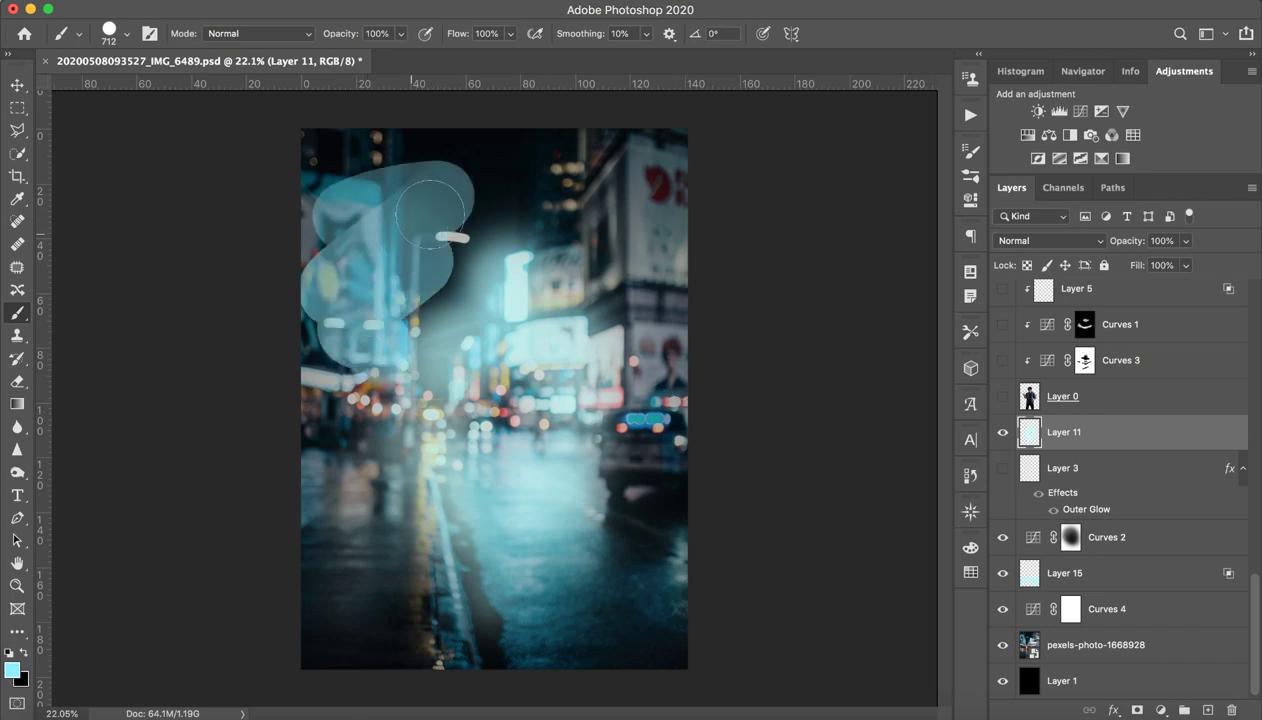
{"action": "left_click_drag", "start_coordinate": [410, 220], "coordinate": [600, 225]}
{"action": "key", "text": "ctrl+z"}
{"action": "key", "text": "ctrl+z"}
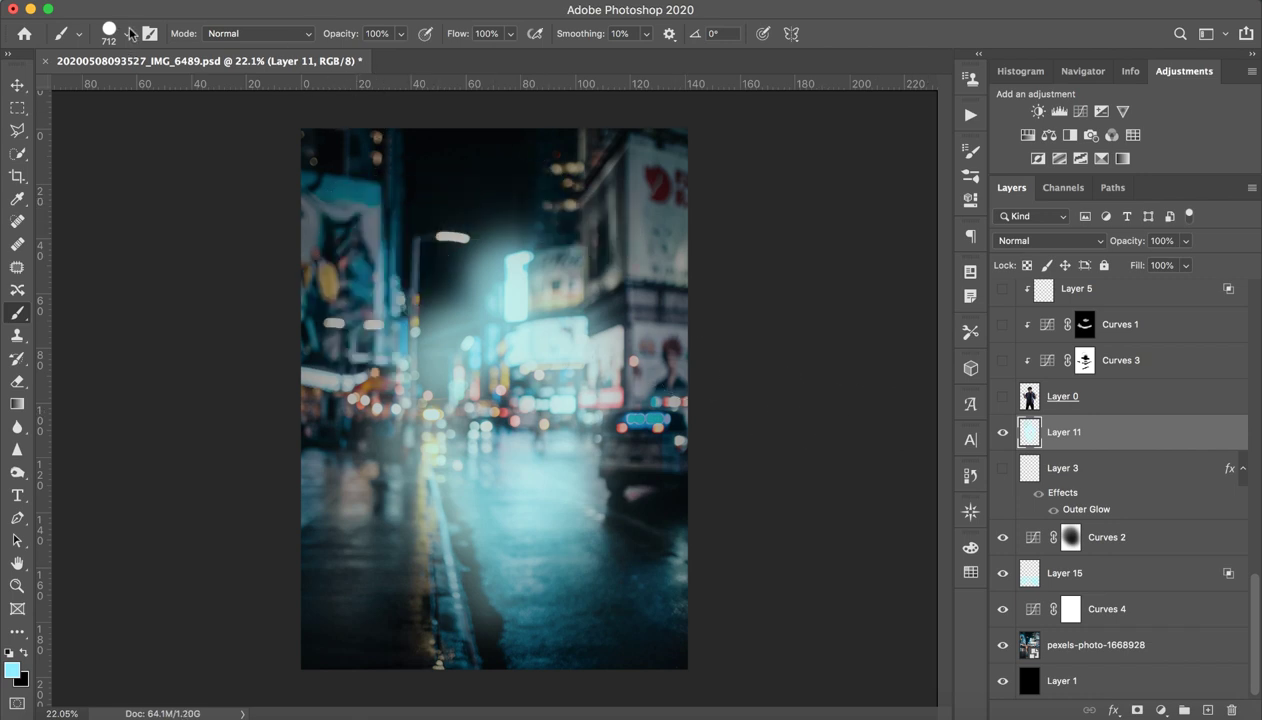
- Switch to the Soft Round Pressure brush, then test and undo a glow near the street lamp
{"action": "left_click", "coordinate": [127, 33]}
{"action": "left_click", "coordinate": [645, 225]}
{"action": "key", "text": "Return"}
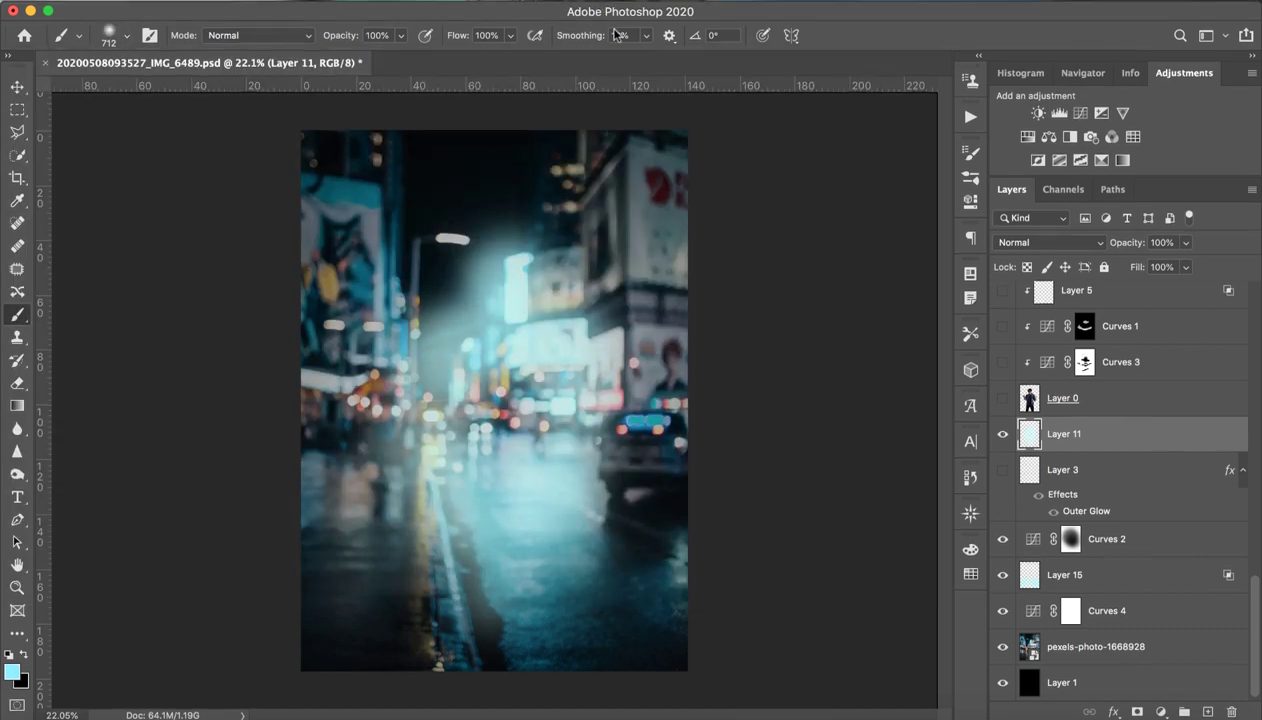
{"action": "mouse_move", "coordinate": [428, 242]}
{"action": "left_mouse_down"}
{"action": "mouse_move", "coordinate": [437, 290]}
{"action": "mouse_move", "coordinate": [560, 210]}
{"action": "mouse_move", "coordinate": [409, 141]}
{"action": "mouse_move", "coordinate": [578, 240]}
{"action": "left_mouse_up"}
{"action": "key", "text": "ctrl+z"}
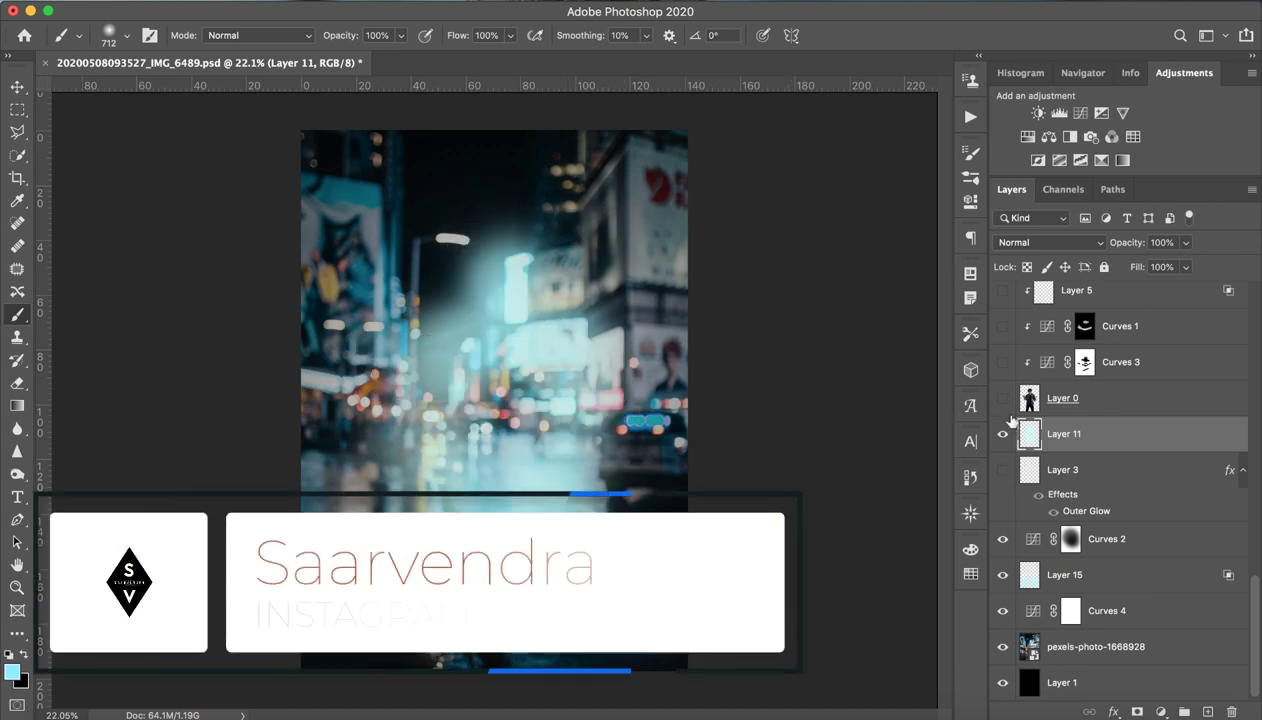
- Toggle Layer 0, Layer 11 and Layer 3 to compare, leaving only the street background visible
{"action": "left_click", "coordinate": [1003, 398]}
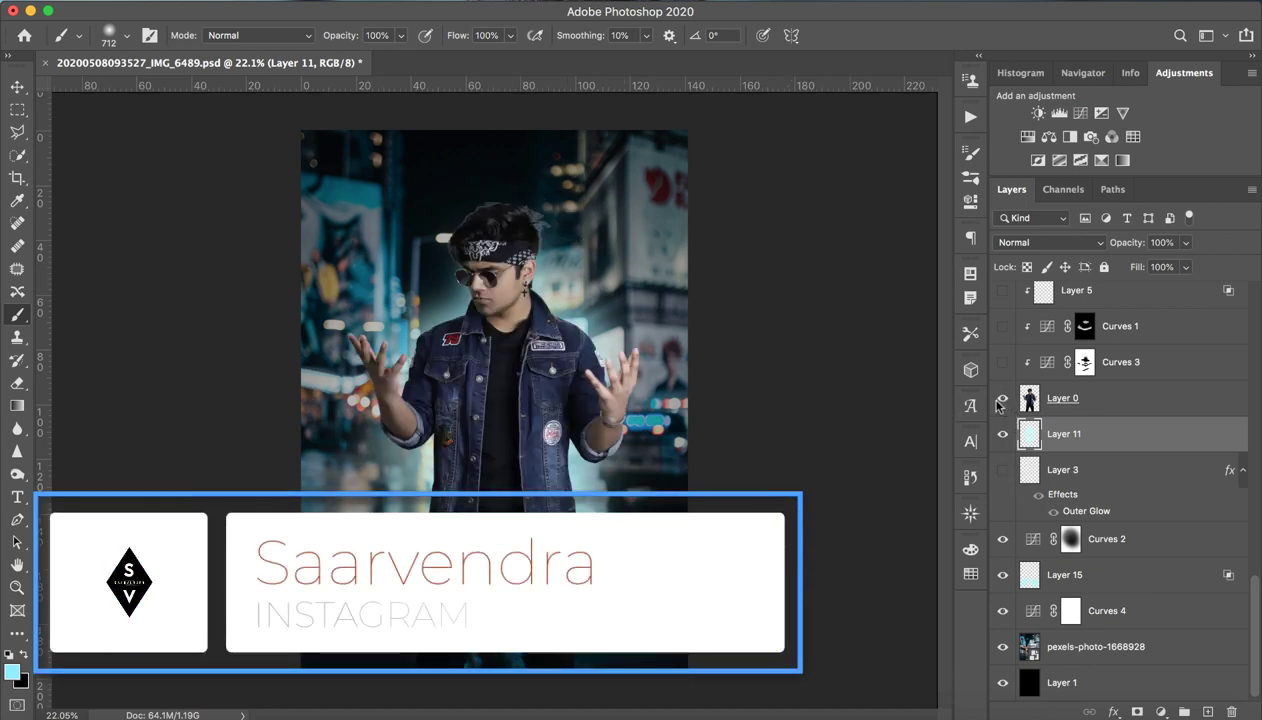
{"action": "left_click", "coordinate": [1108, 462]}
{"action": "left_click", "coordinate": [1002, 470]}
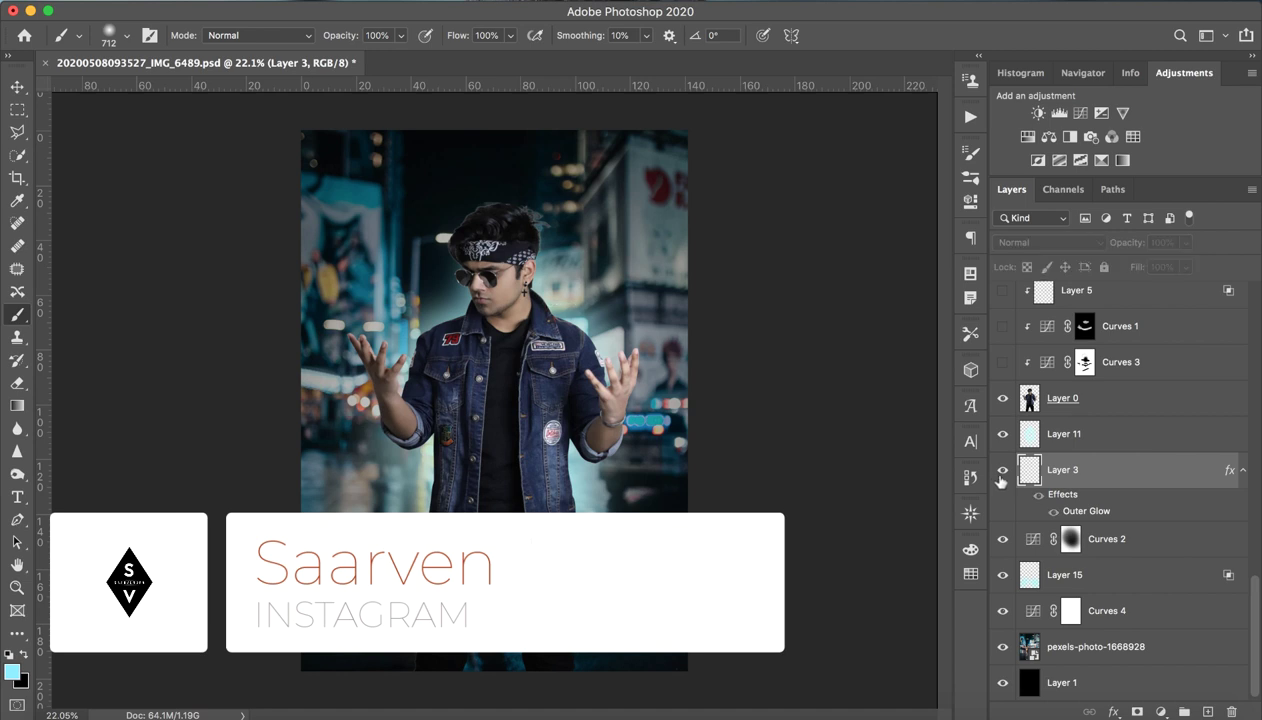
{"action": "left_click", "coordinate": [1002, 470]}
{"action": "left_click", "coordinate": [1002, 470]}
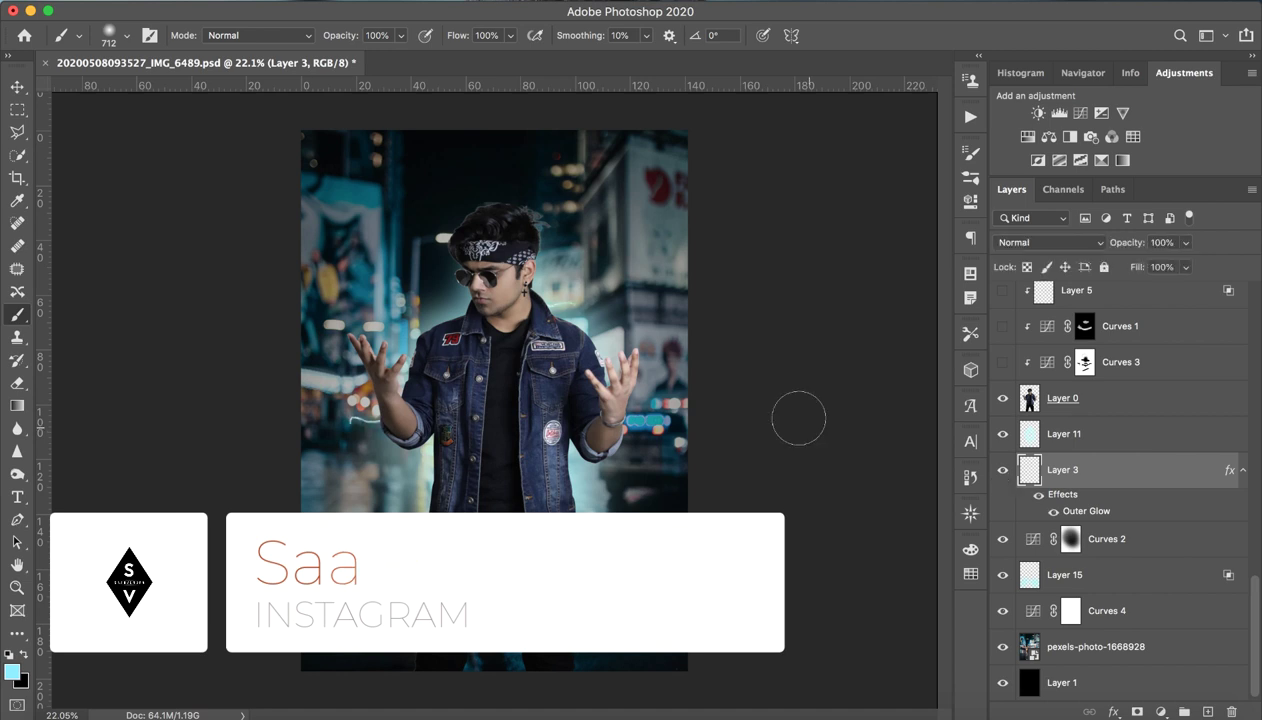
{"action": "left_click", "coordinate": [1002, 405]}
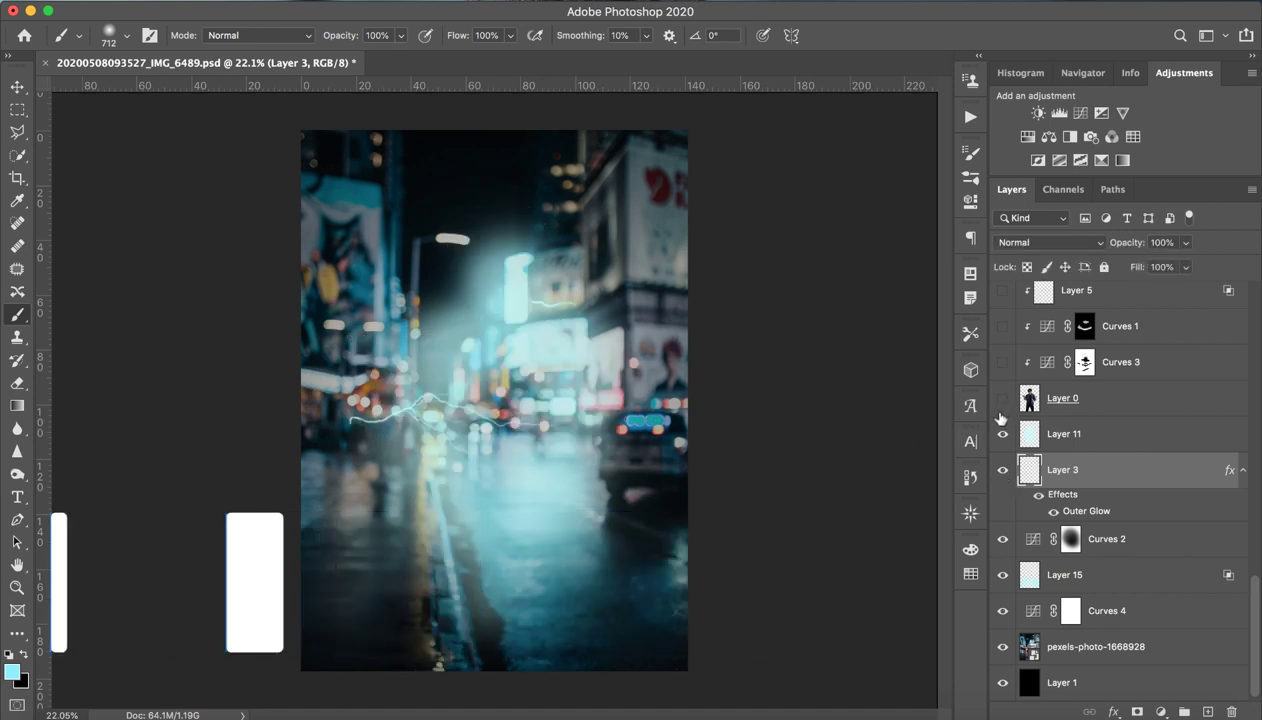
{"action": "left_click", "coordinate": [1002, 434]}
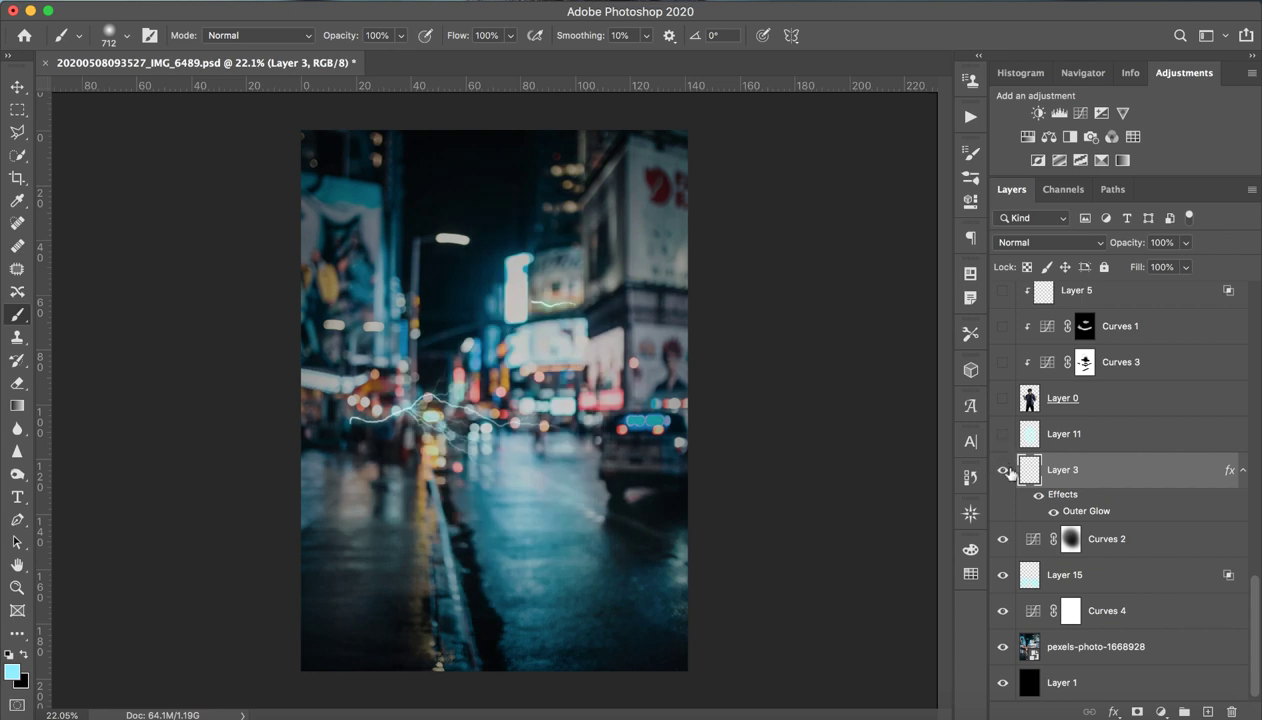
{"action": "left_click", "coordinate": [1001, 408]}
{"action": "left_click", "coordinate": [999, 436]}
{"action": "left_click", "coordinate": [1002, 472]}
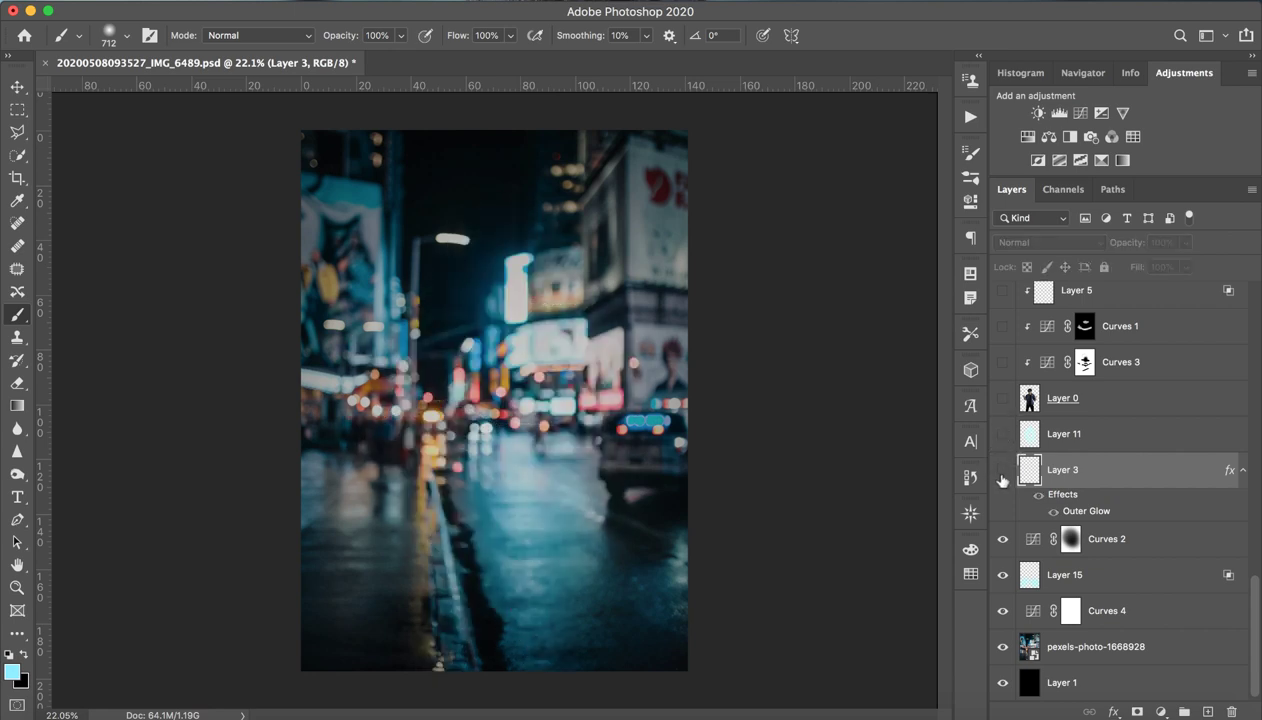
{"action": "left_click", "coordinate": [1001, 434]}
{"action": "left_click", "coordinate": [1001, 468]}
- Show Layer 3's lightning again and create a new desktop folder named for the collaboration
{"action": "left_click", "coordinate": [1002, 469]}
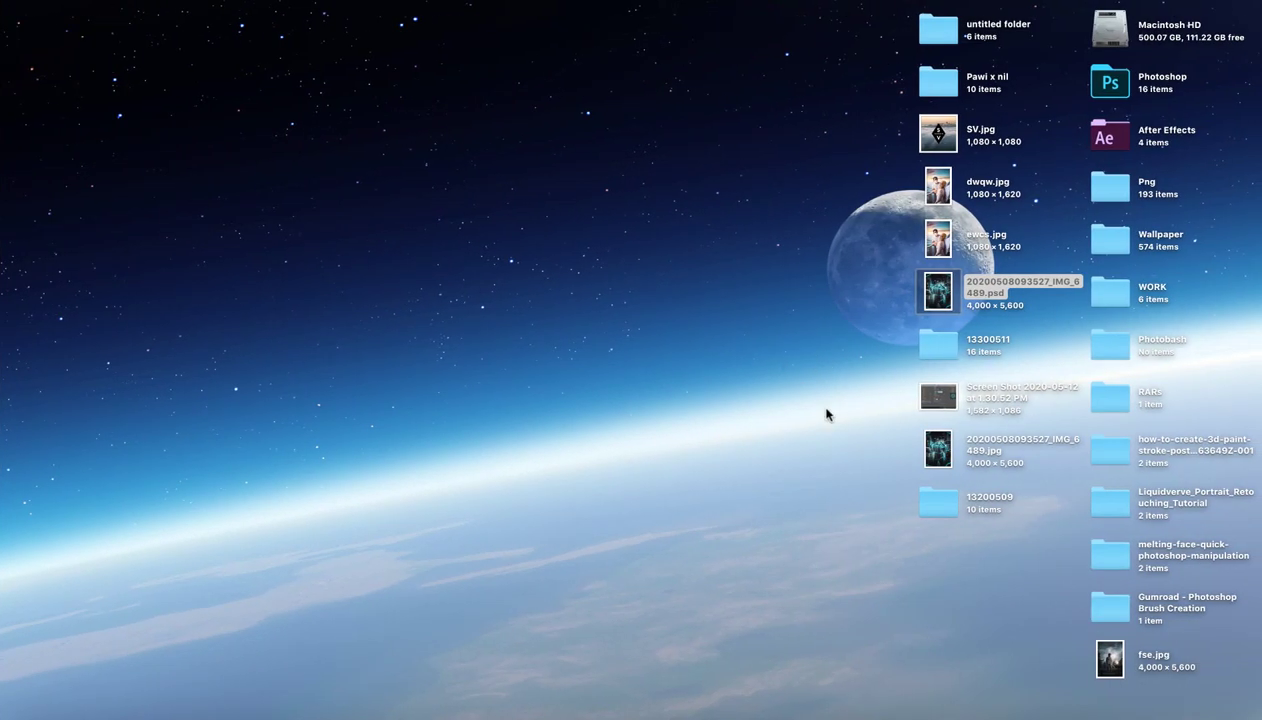
{"action": "right_click", "coordinate": [941, 565]}
{"action": "left_click", "coordinate": [966, 567]}
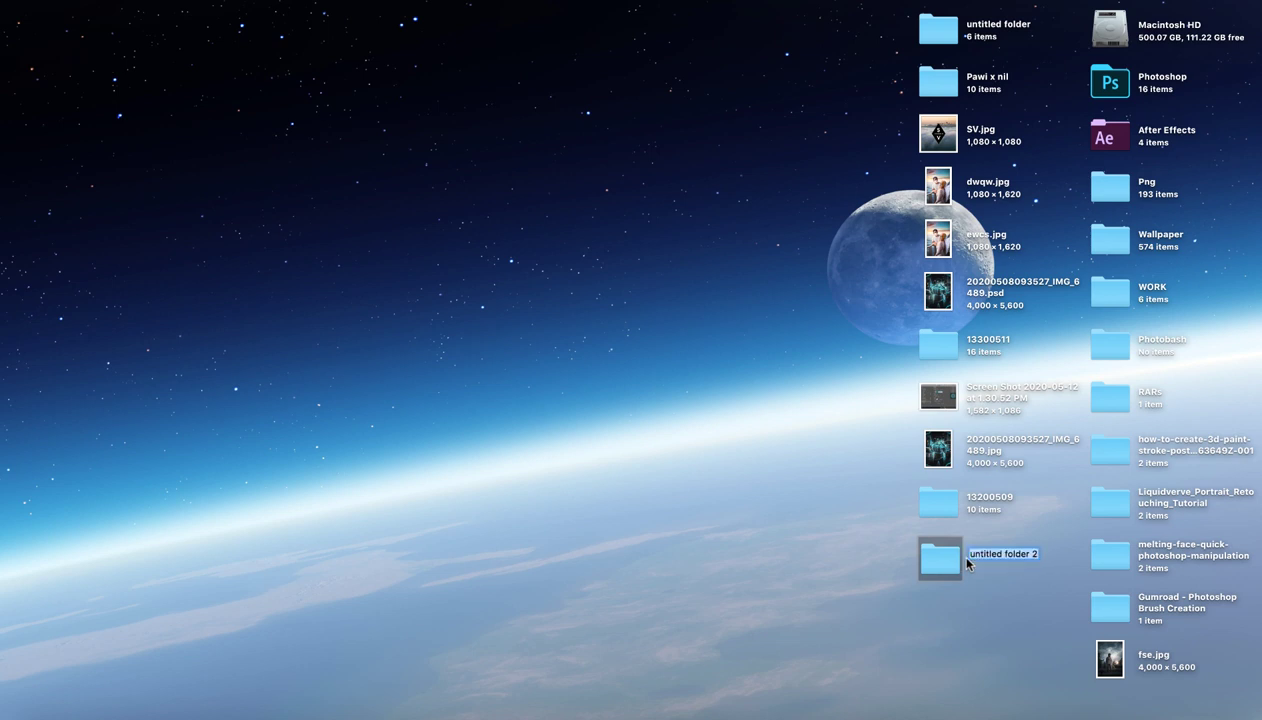
{"action": "type", "text": "Taukeer X Saarvendra"}
{"action": "key", "text": "Return"}
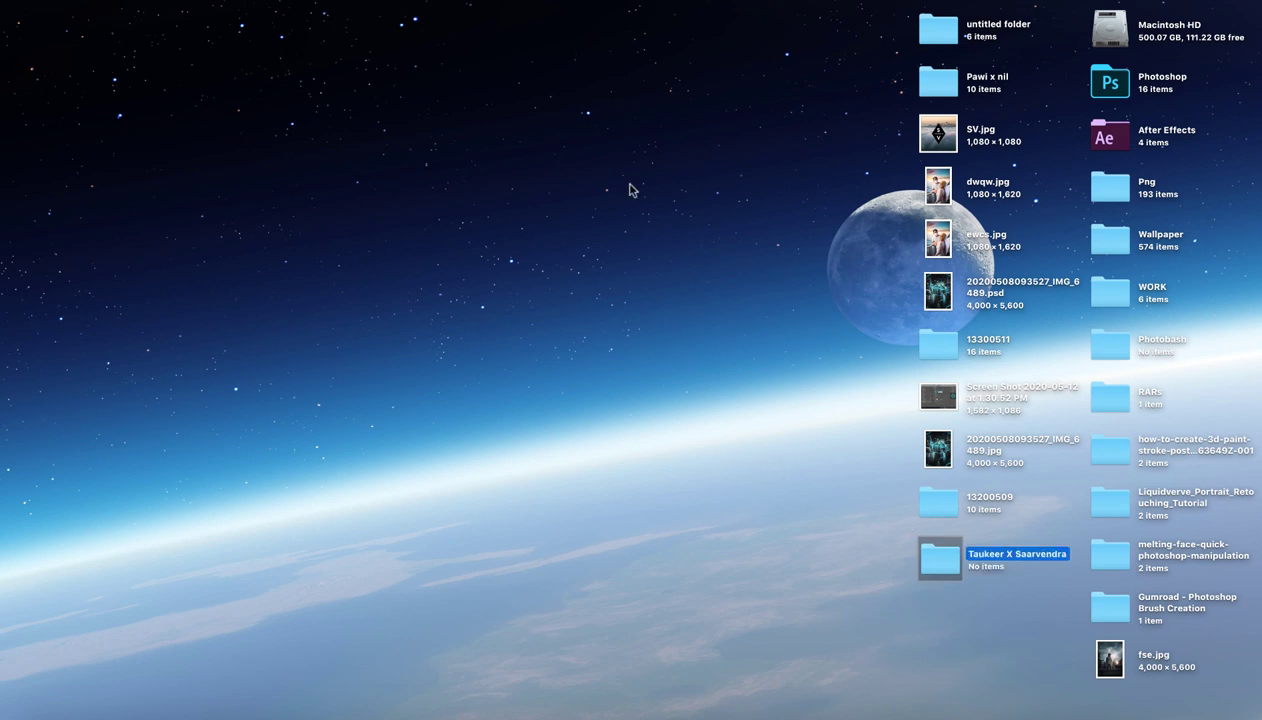
- Tidy the desktop icons into the grid with Clean Up, nudging the new folder into place
{"action": "right_click", "coordinate": [750, 455]}
{"action": "left_click", "coordinate": [792, 535]}
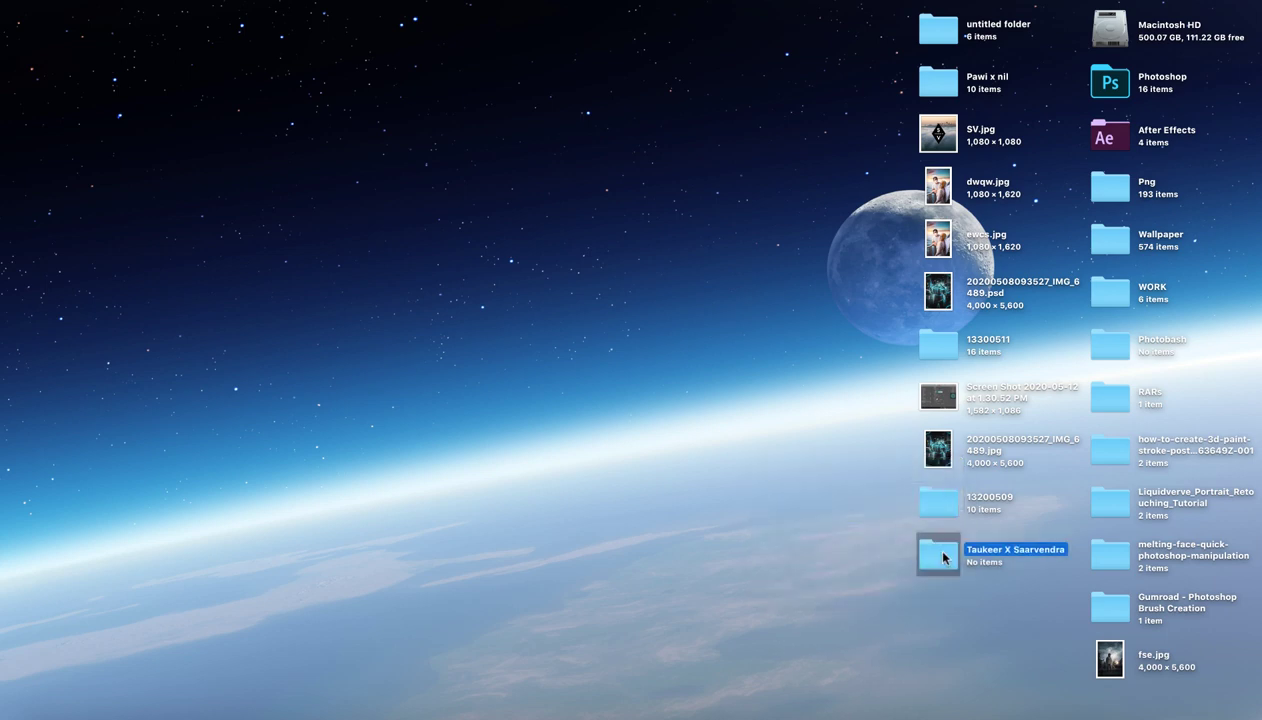
{"action": "left_click_drag", "start_coordinate": [944, 558], "coordinate": [935, 557]}
{"action": "right_click", "coordinate": [663, 445]}
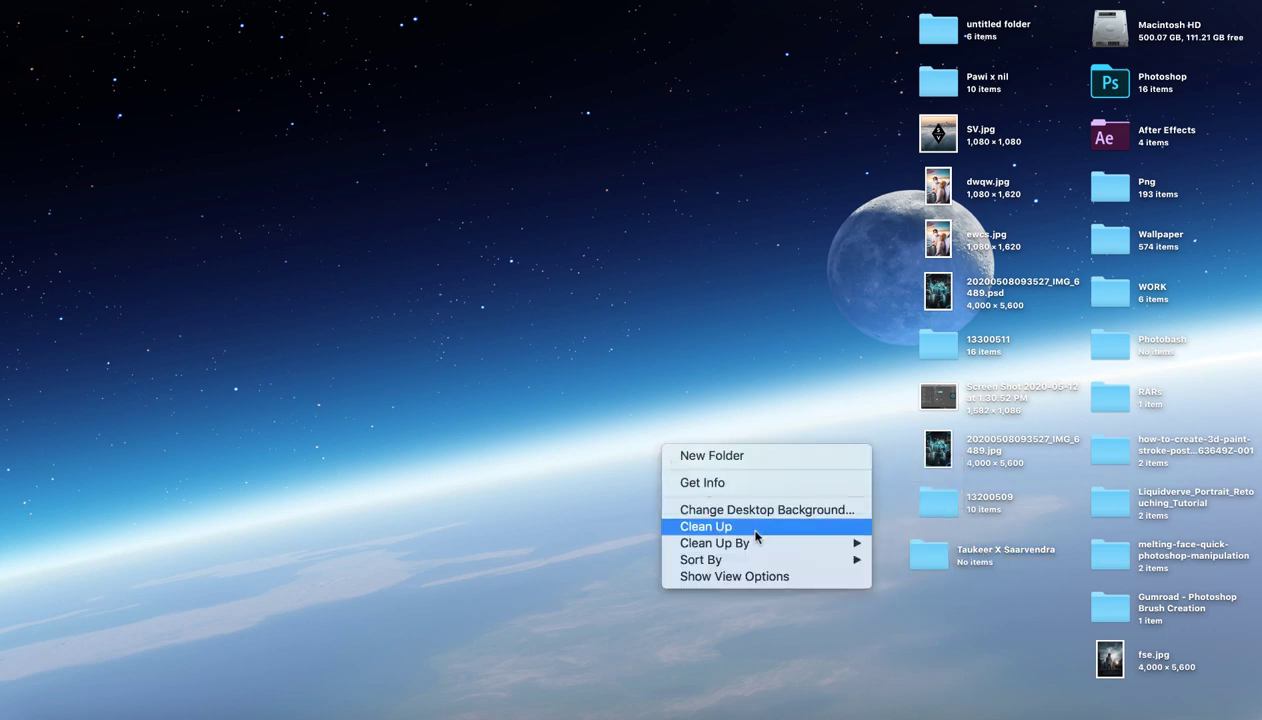
{"action": "left_click", "coordinate": [755, 537]}
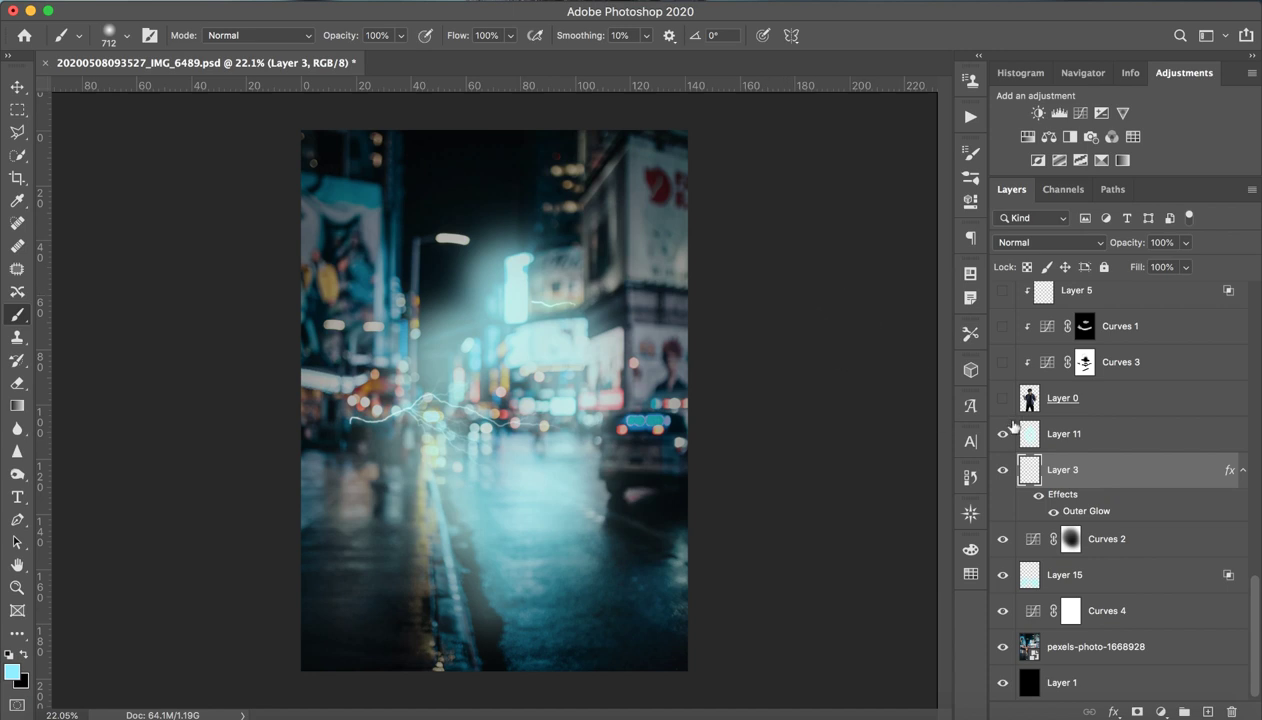
- Hide Layer 11 and Quick Export Layer 3 as 'back electric' PNG into the new desktop folder
{"action": "left_click", "coordinate": [1003, 440]}
{"action": "right_click", "coordinate": [1100, 471]}
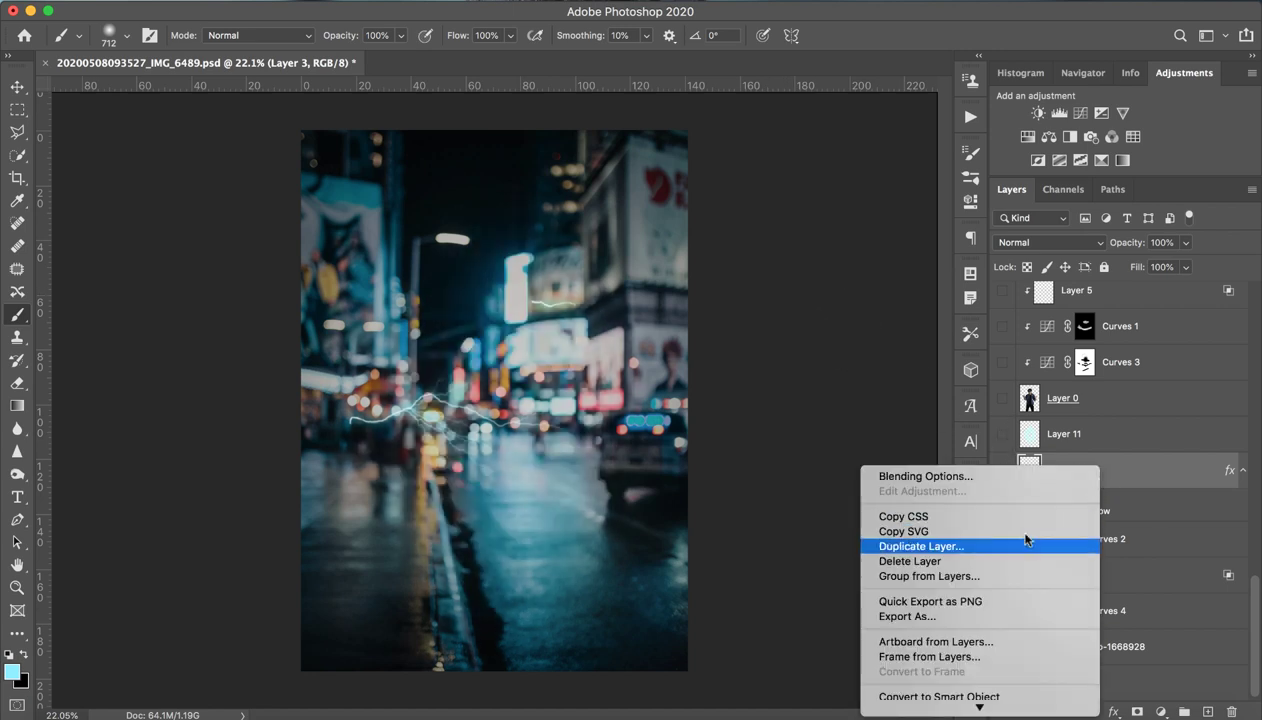
{"action": "left_click", "coordinate": [985, 603]}
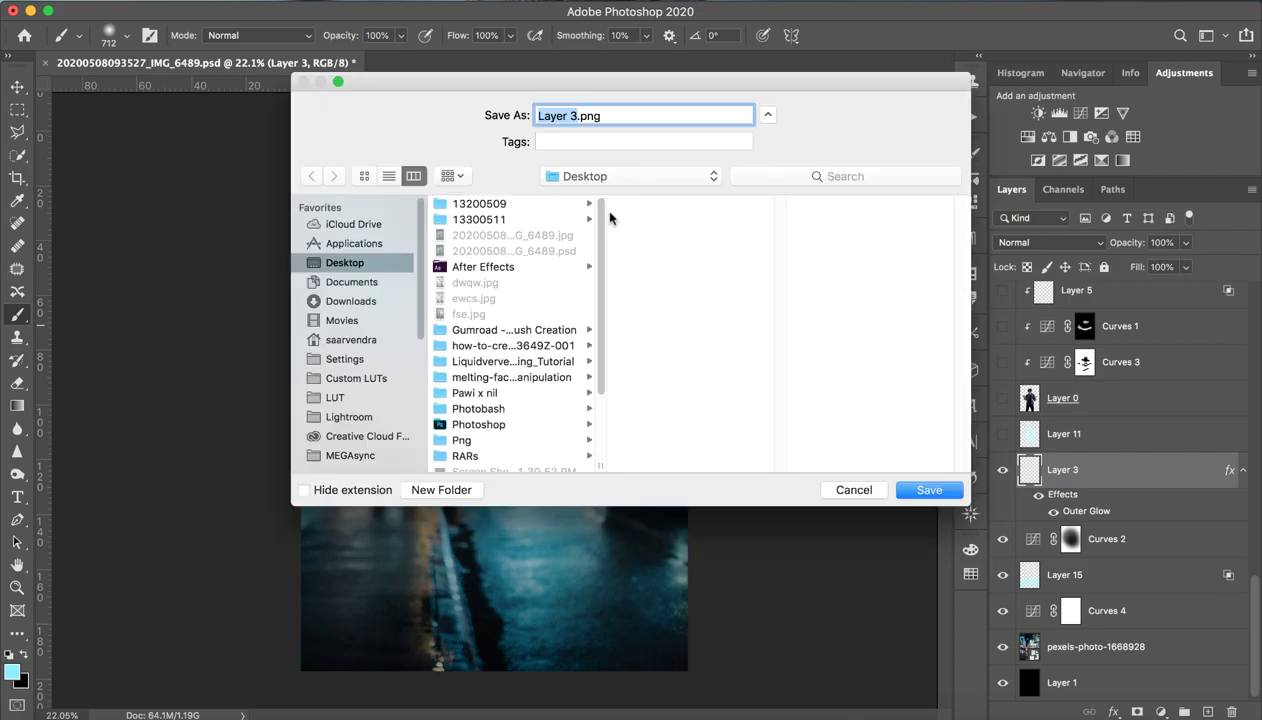
{"action": "key", "text": "F11"}
{"action": "mouse_move", "coordinate": [940, 550]}
{"action": "left_mouse_down"}
{"action": "mouse_move", "coordinate": [662, 490]}
{"action": "mouse_move", "coordinate": [682, 305]}
{"action": "left_mouse_up"}
{"action": "key", "text": "F11"}
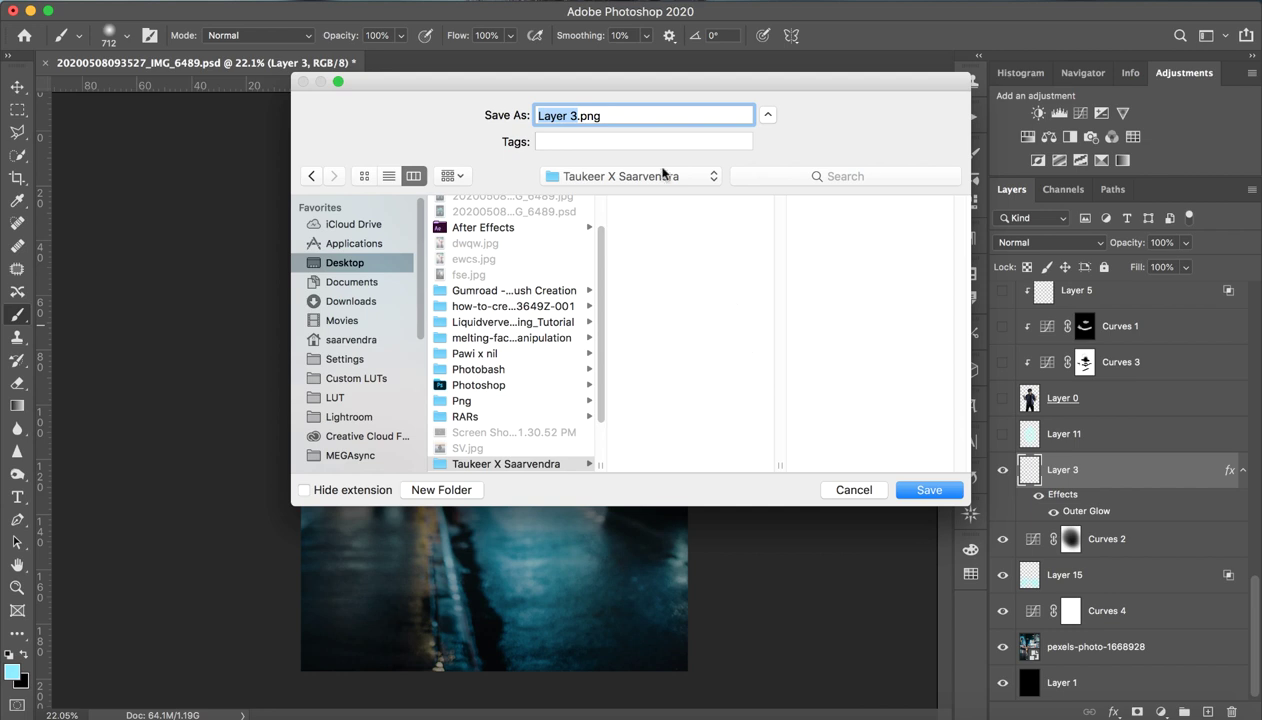
{"action": "type", "text": "back ele"}
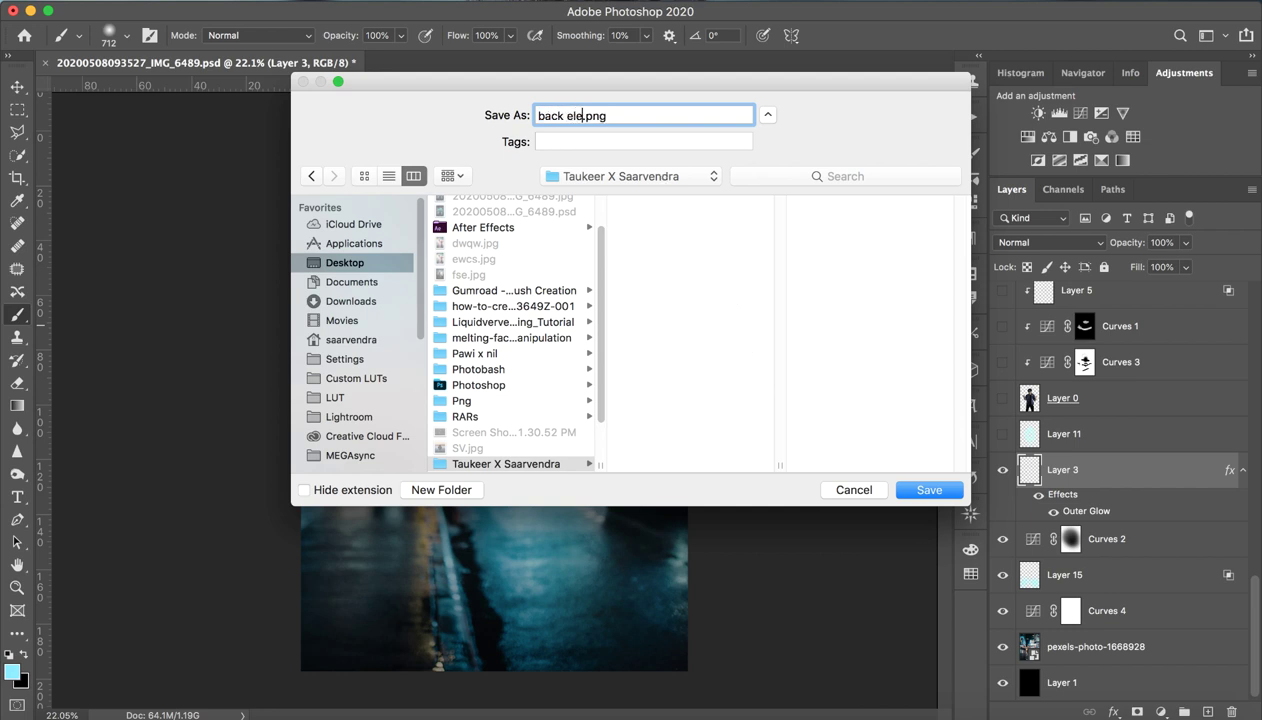
{"action": "type", "text": "ctric"}
{"action": "key", "text": "Return"}
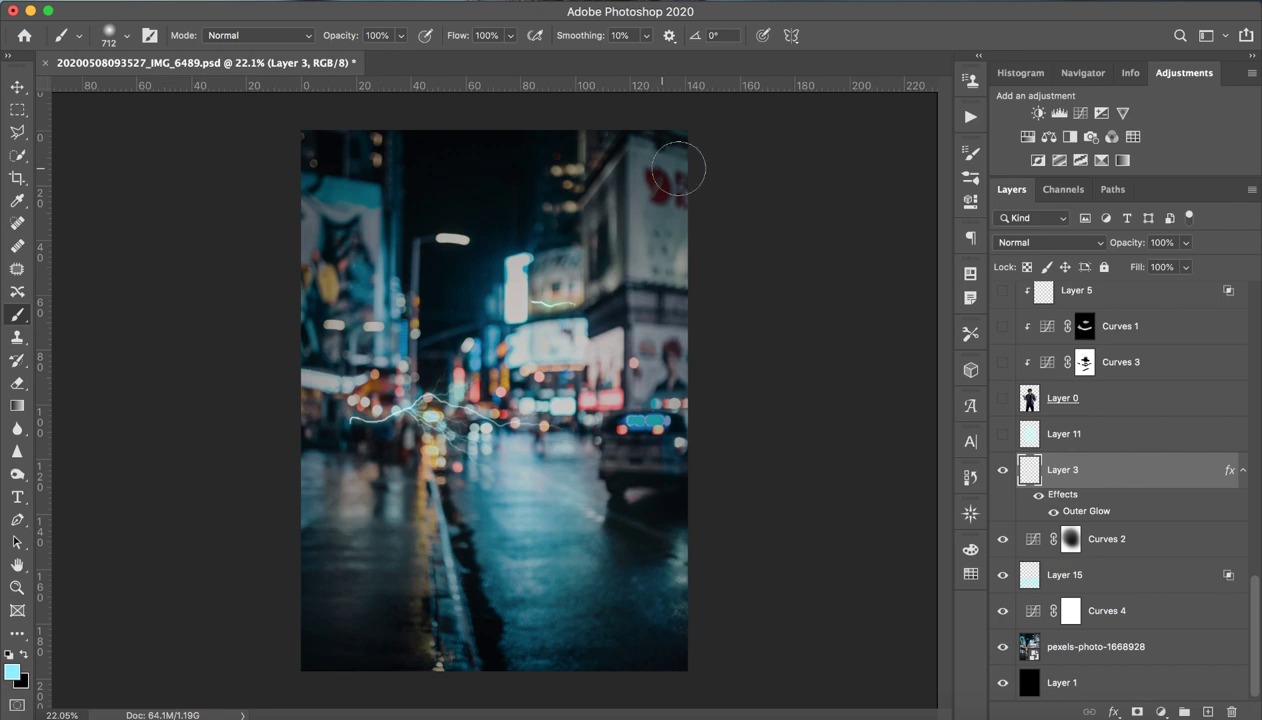
{"action": "key", "text": "F11"}
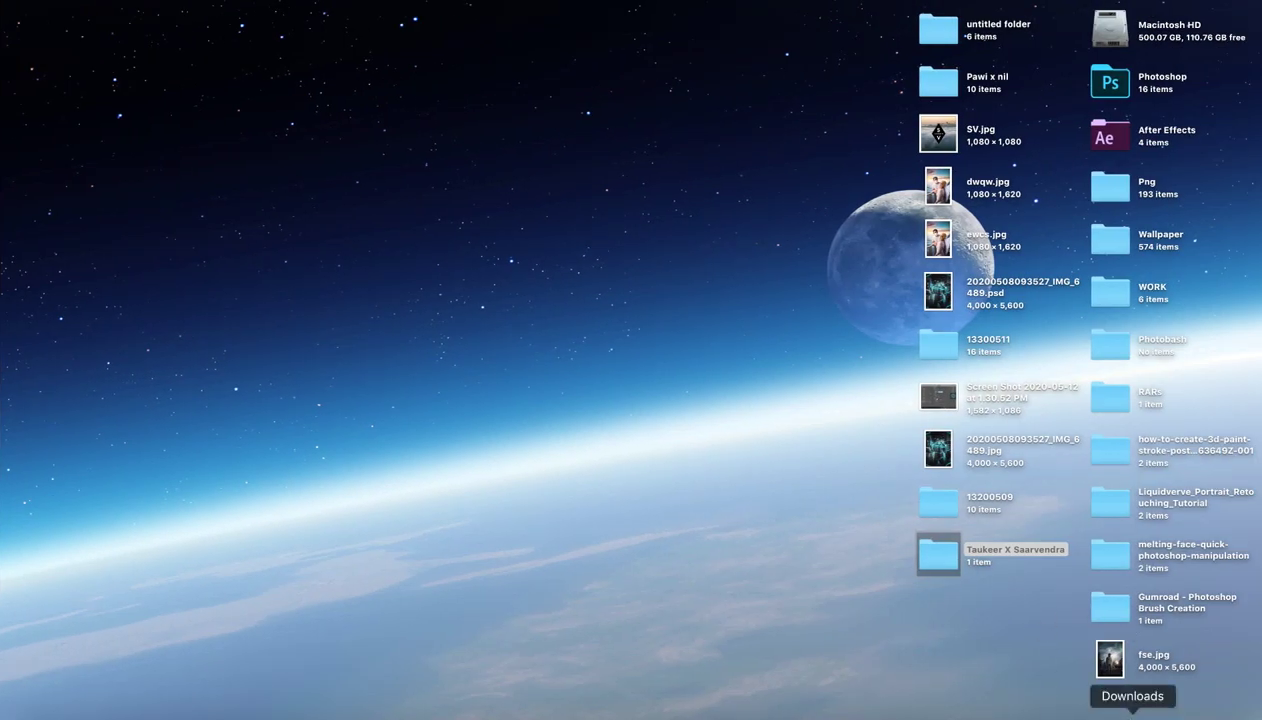
- Move pexels-photo-1668928.jpeg from Downloads into the desktop project folder
{"action": "left_click", "coordinate": [1132, 714]}
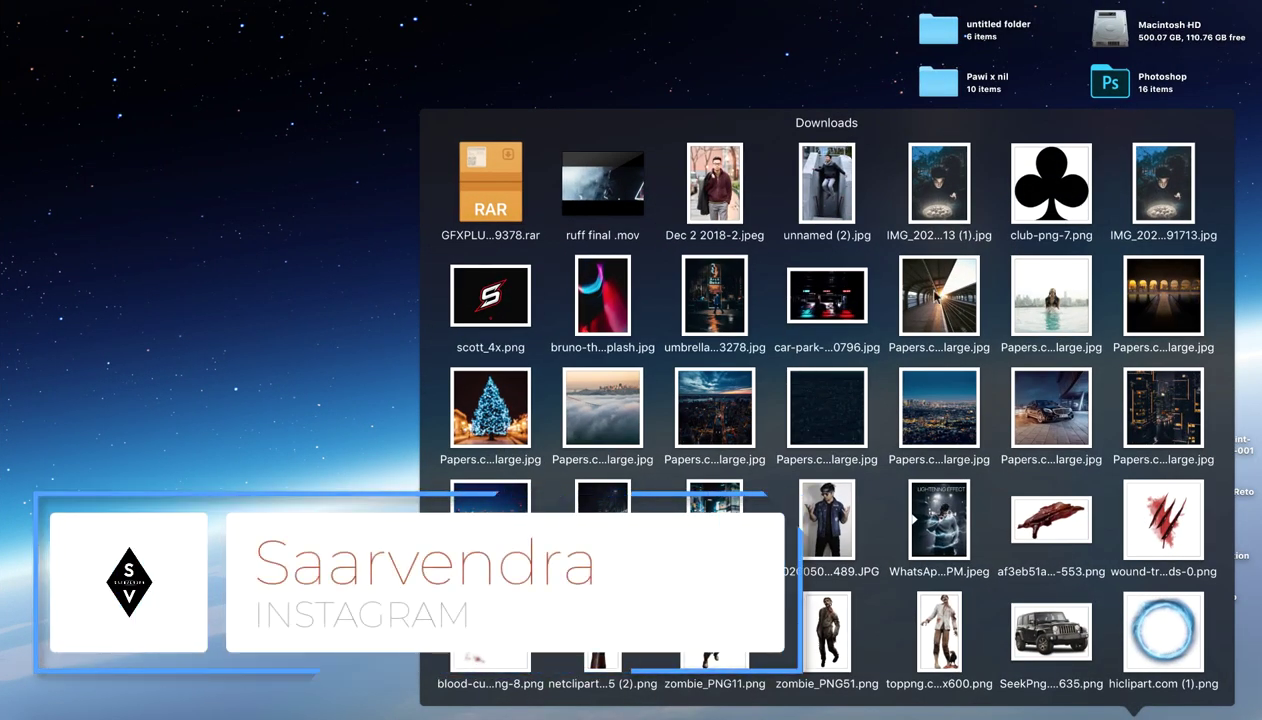
{"action": "left_click_drag", "start_coordinate": [925, 520], "coordinate": [938, 560]}
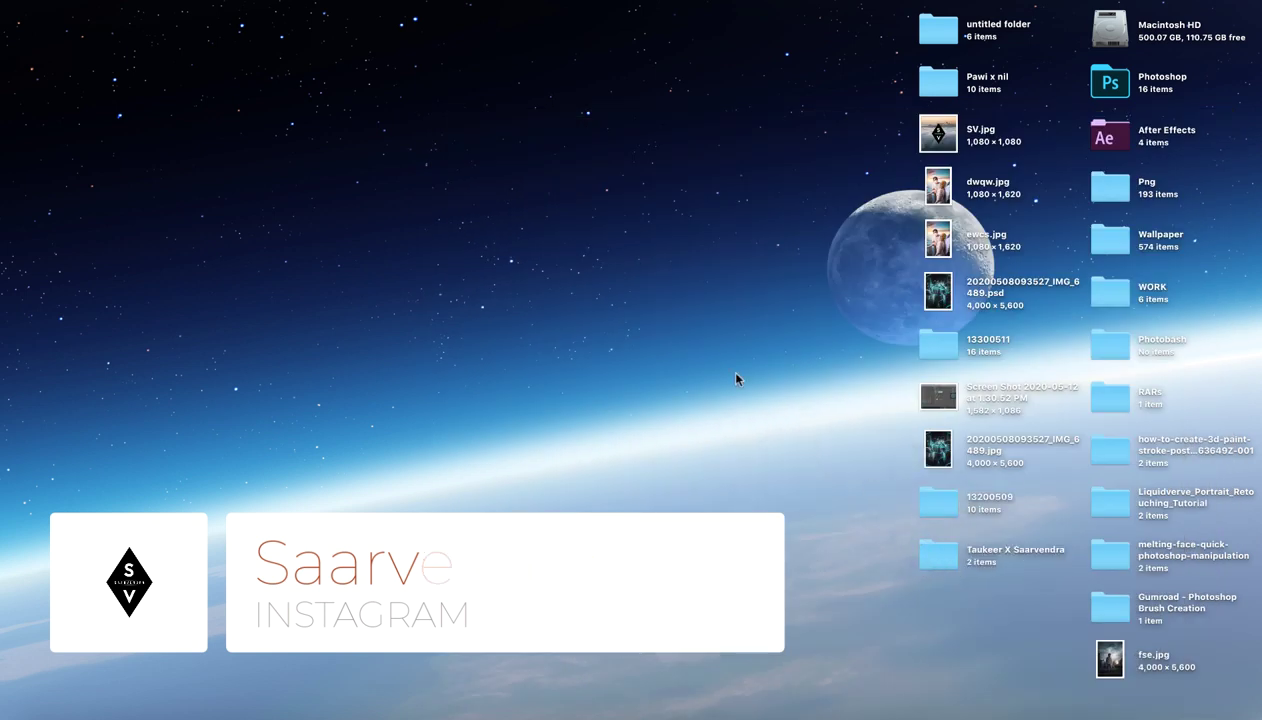
{"action": "right_click", "coordinate": [634, 357]}
{"action": "left_click", "coordinate": [680, 441]}
{"action": "double_click", "coordinate": [935, 558]}
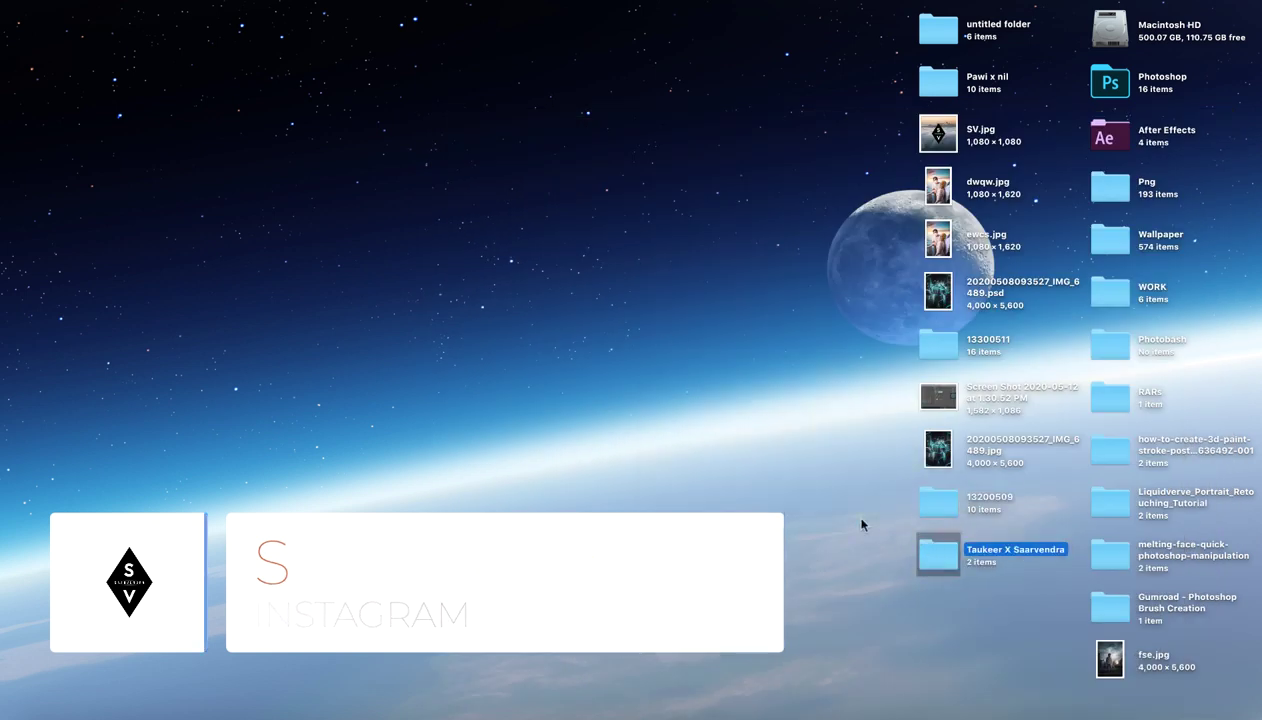
- Confirm the photo sits beside back electric.png, then show Layer 11's cyan glow
{"action": "left_click", "coordinate": [670, 169]}
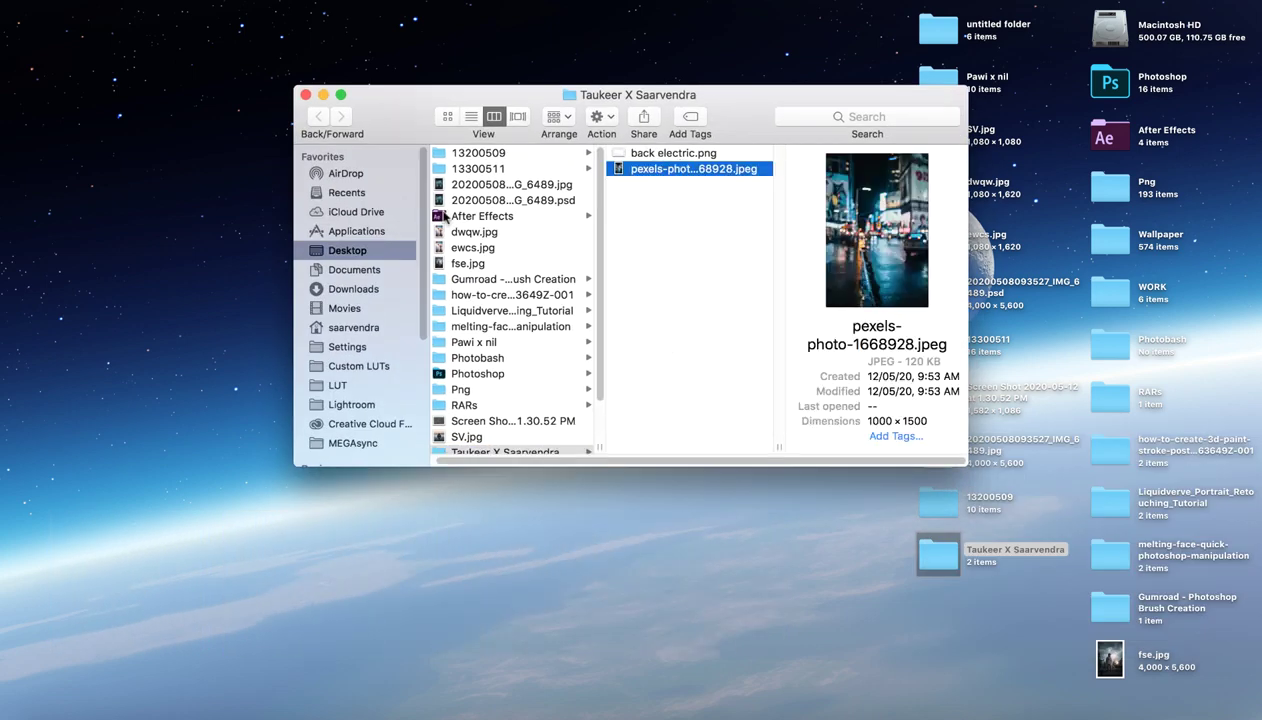
{"action": "left_click", "coordinate": [305, 94]}
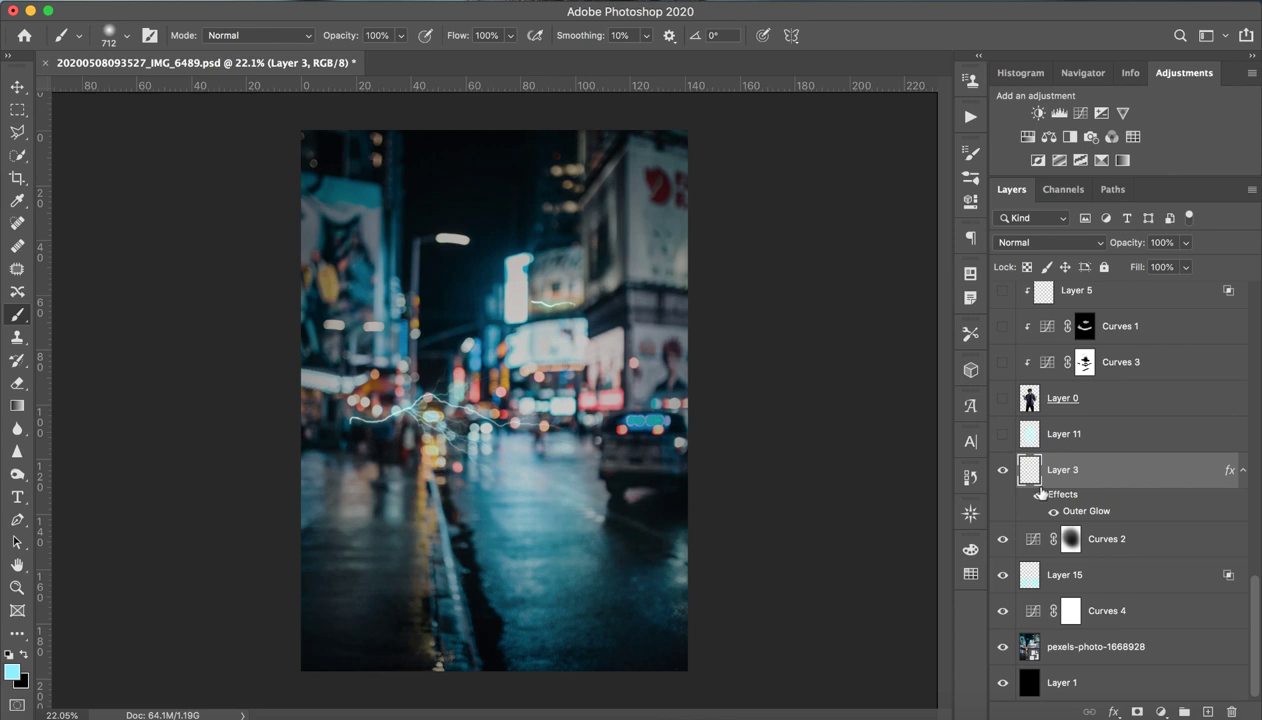
{"action": "left_click", "coordinate": [1075, 434]}
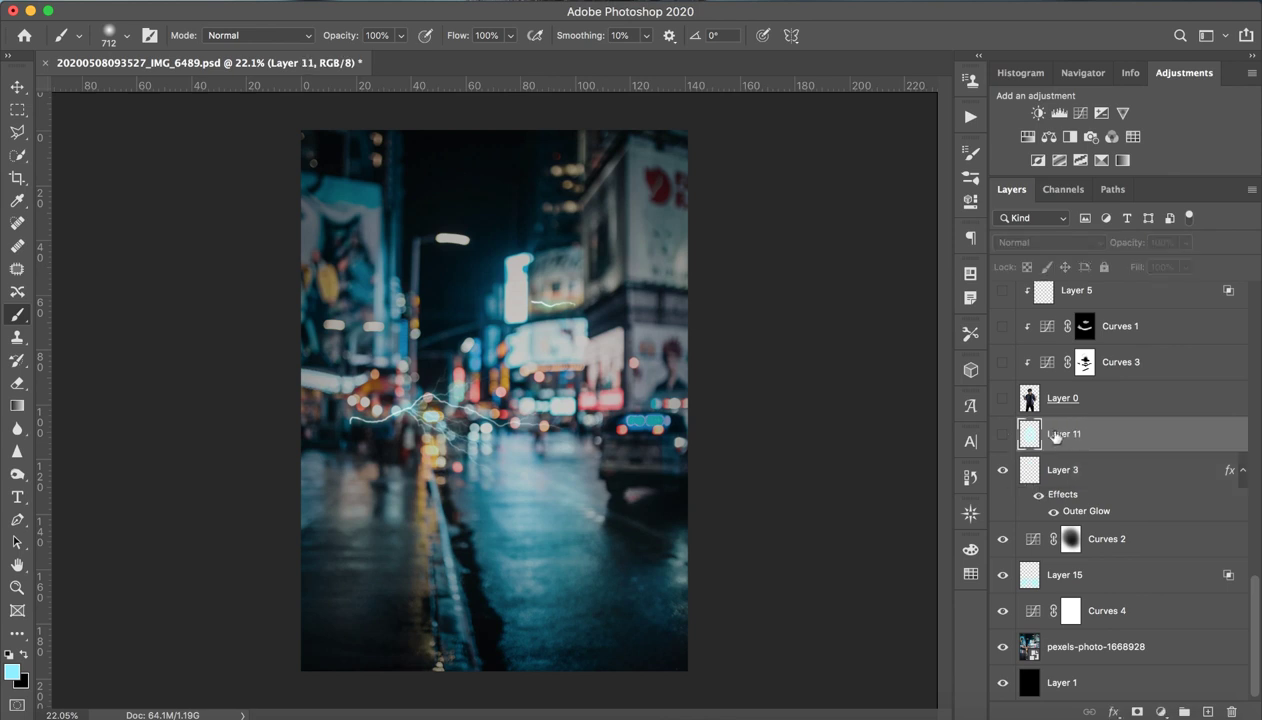
{"action": "left_click", "coordinate": [1003, 434]}
- Quick Export Layer 11 as a PNG named 'glow back' into the project folder
{"action": "right_click", "coordinate": [1116, 449]}
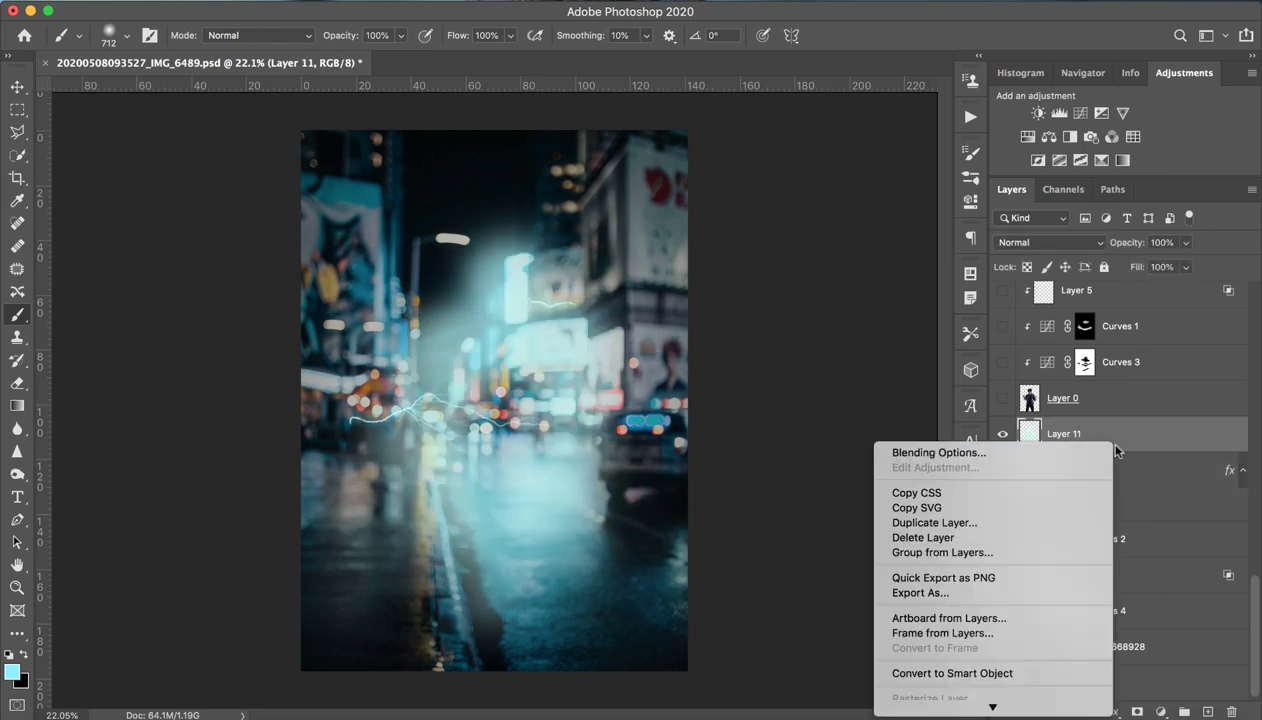
{"action": "left_click", "coordinate": [975, 577]}
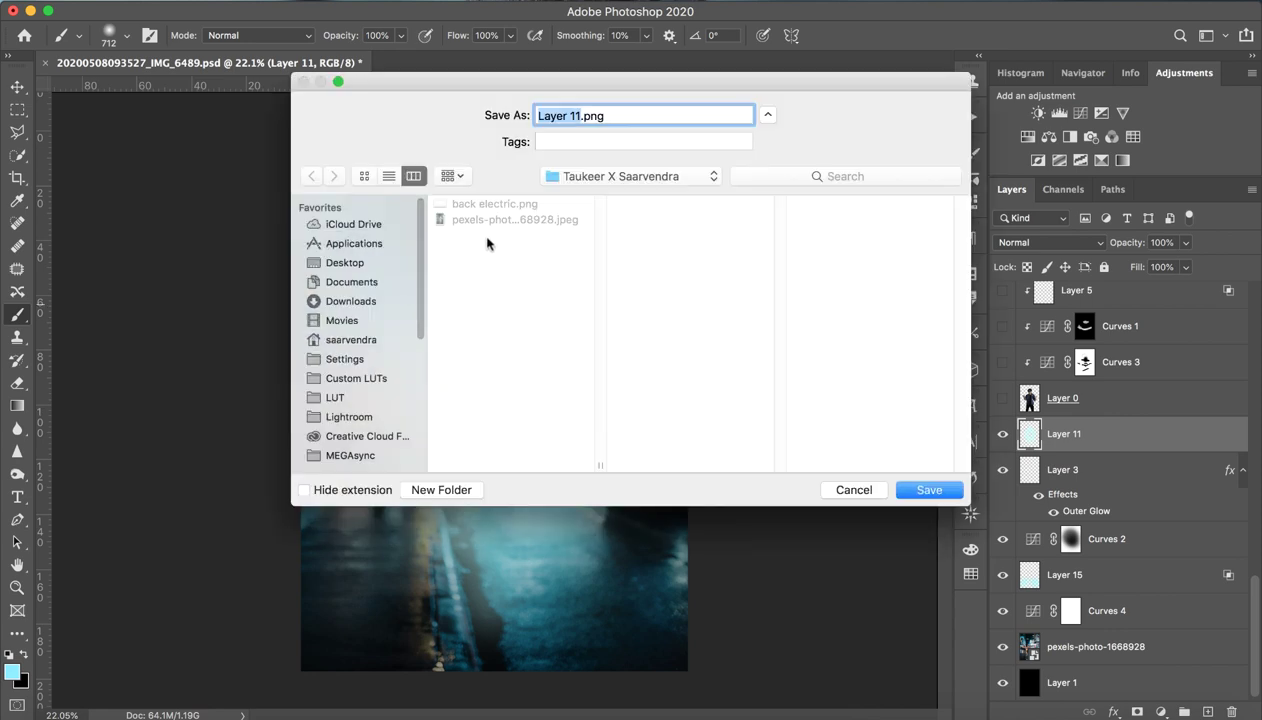
{"action": "type", "text": "glo"}
{"action": "type", "text": " back"}
{"action": "key", "text": "Return"}
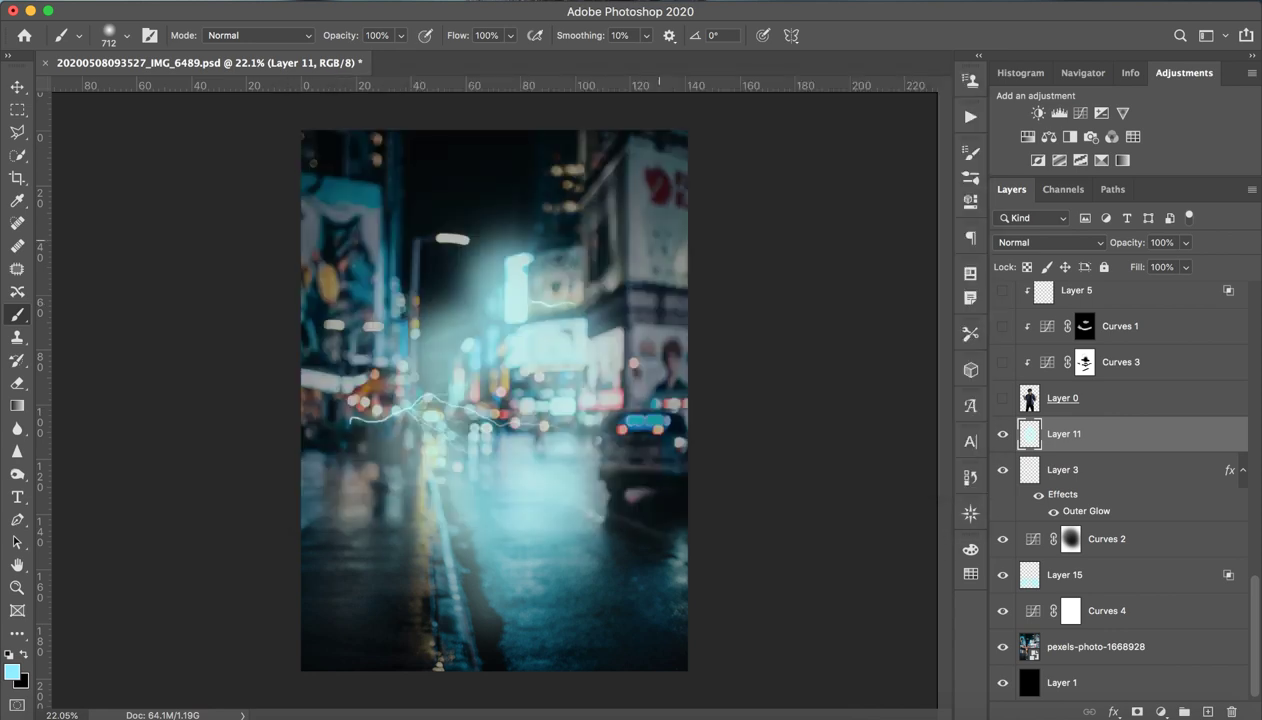
- Select Layer 0 and make the man in the denim jacket visible
{"action": "left_click", "coordinate": [1080, 405]}
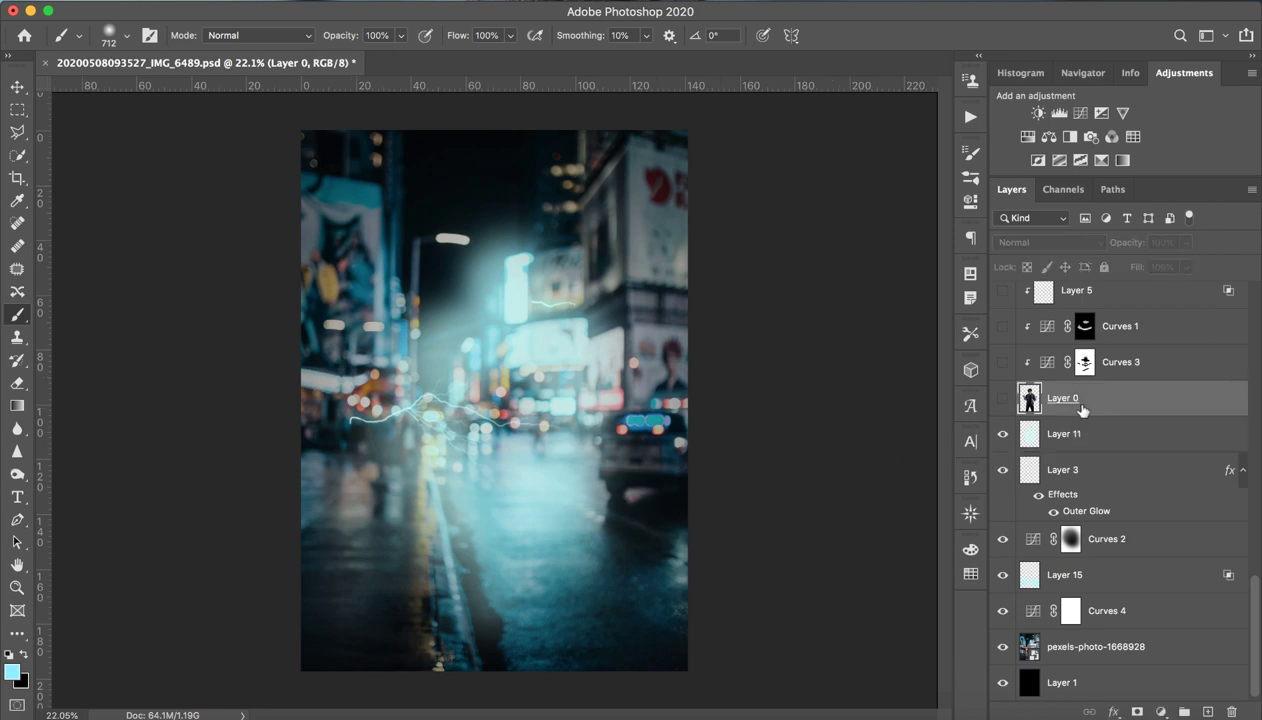
{"action": "left_click", "coordinate": [1002, 398]}
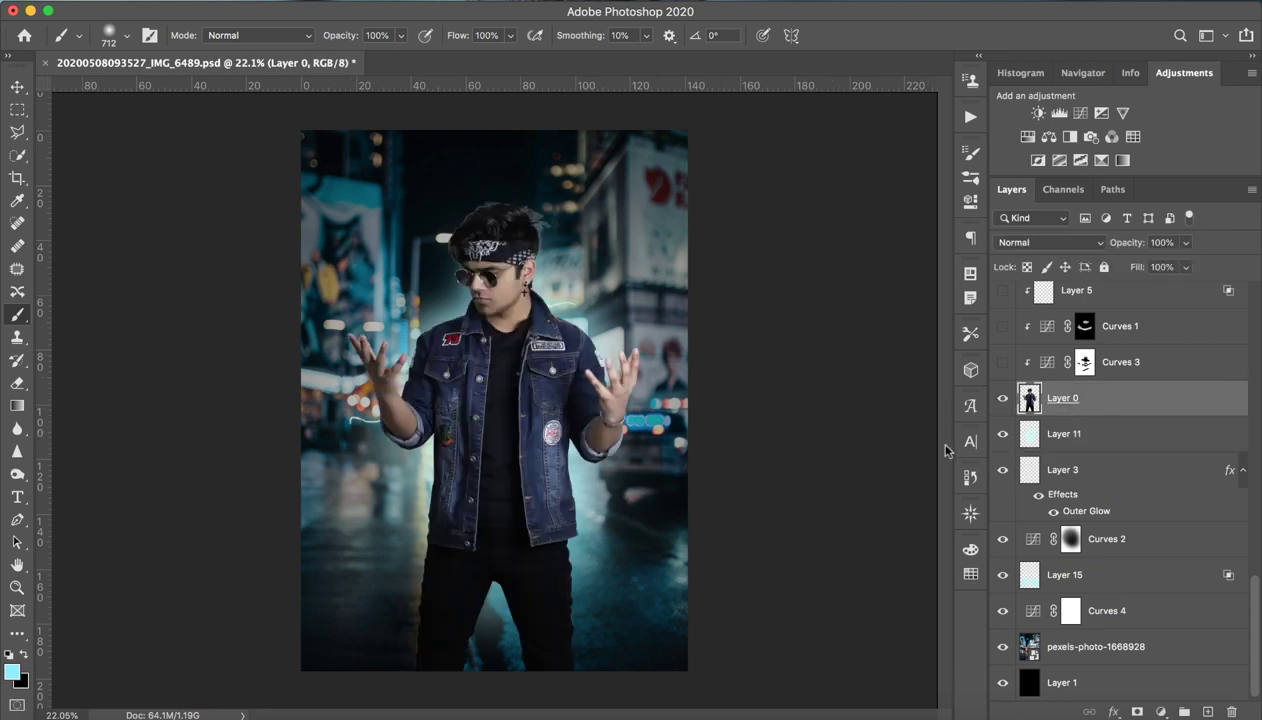
{"action": "scroll", "coordinate": [1120, 450], "scroll_direction": "up", "scroll_amount": 3}
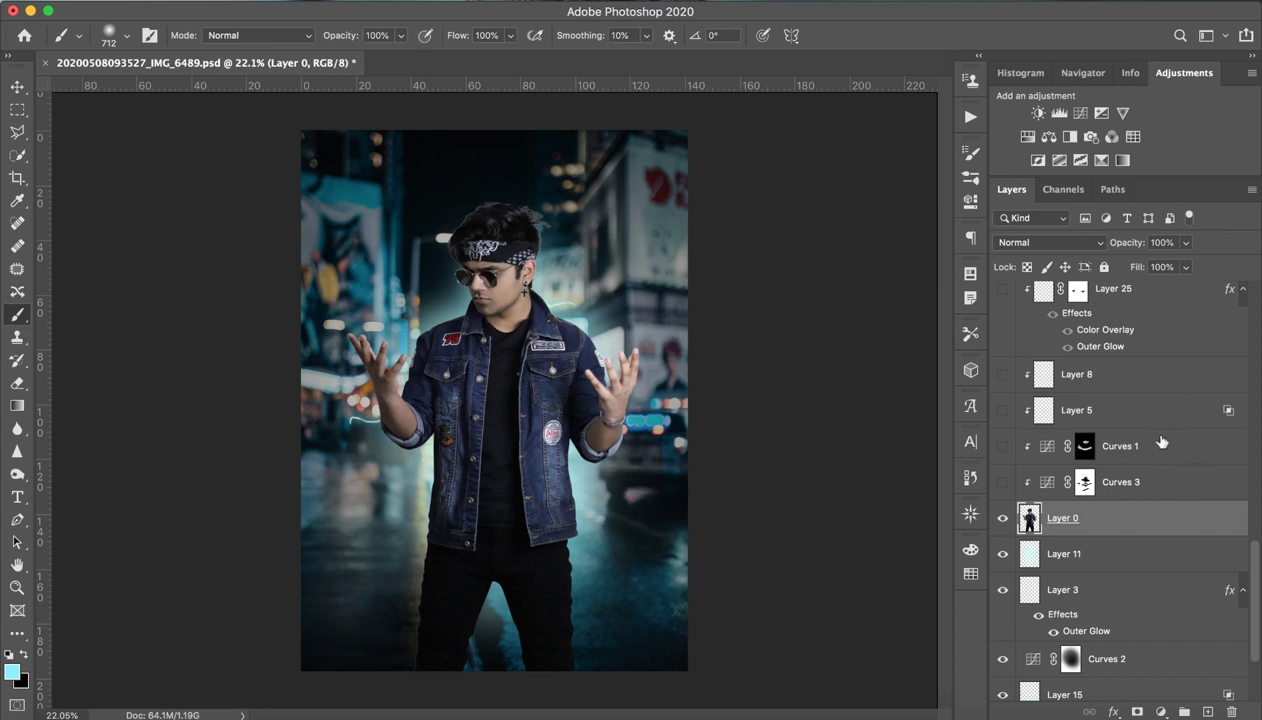
{"action": "scroll", "coordinate": [1072, 416], "scroll_direction": "up", "scroll_amount": 1}
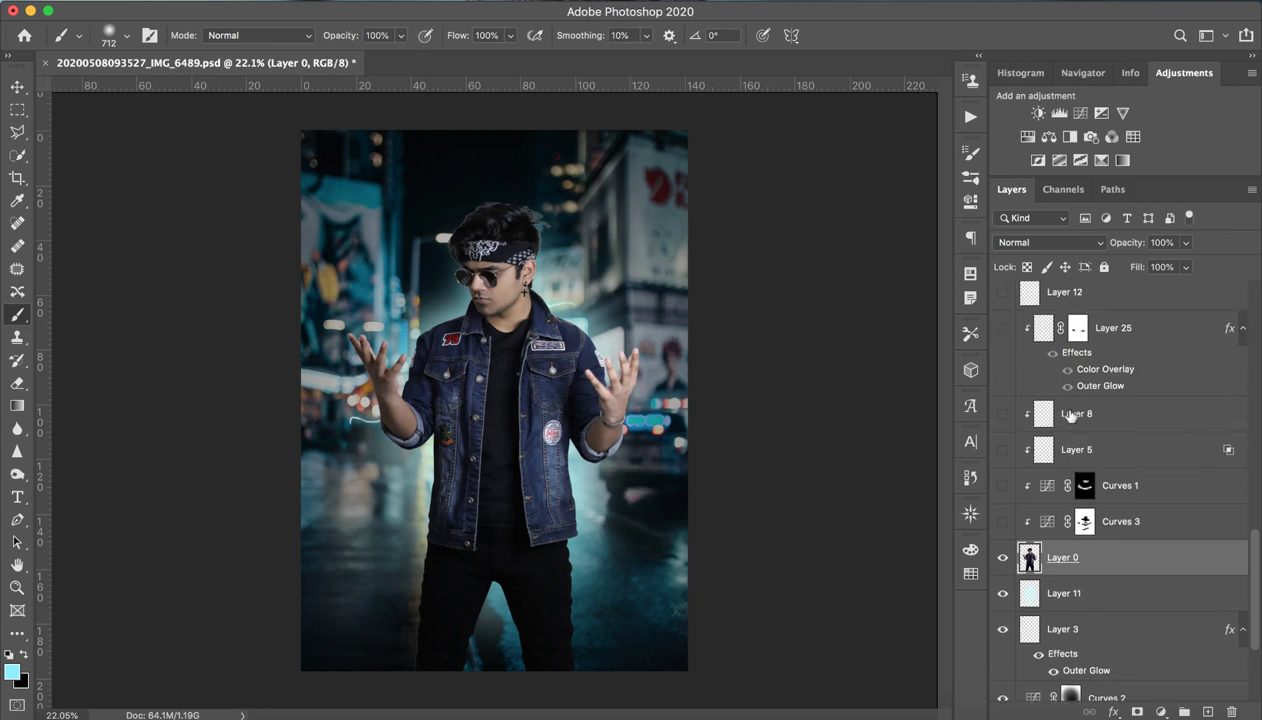
- Compare with and without Curves 3, then hide both Curves 3 and Curves 1
{"action": "left_click", "coordinate": [1002, 521]}
{"action": "left_click", "coordinate": [1002, 521]}
{"action": "left_click", "coordinate": [1002, 521]}
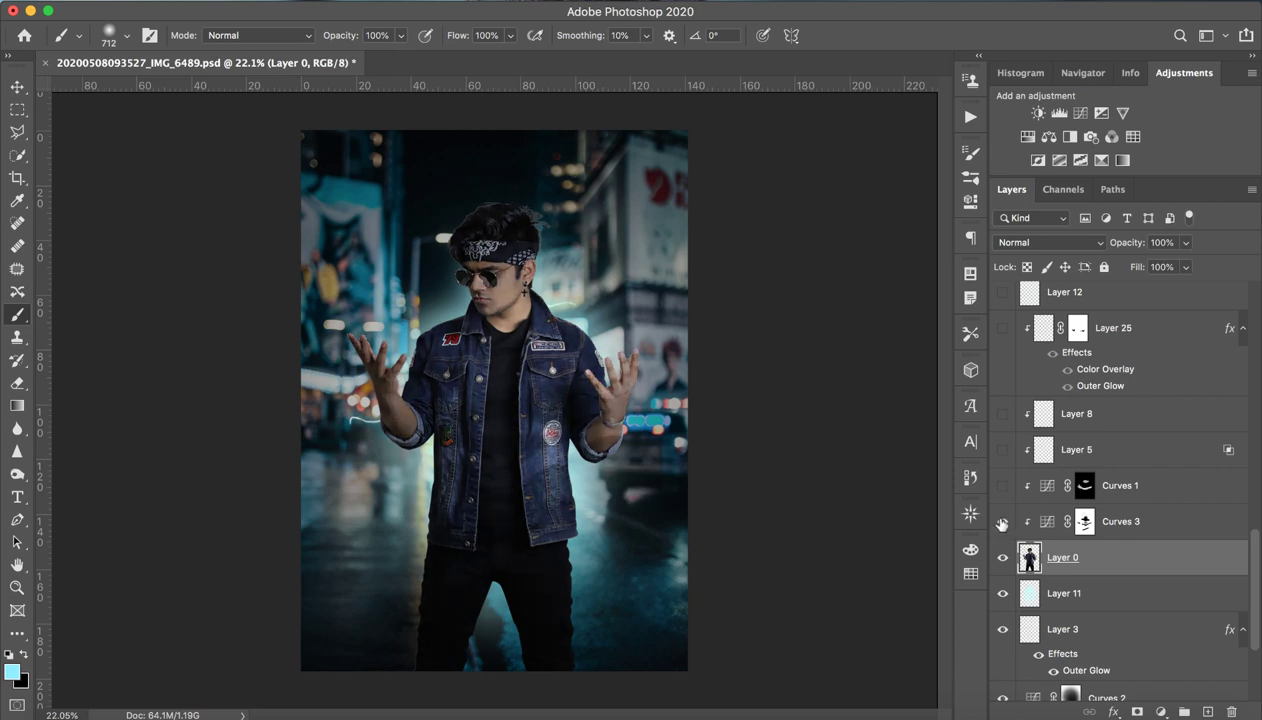
{"action": "left_click", "coordinate": [1002, 521]}
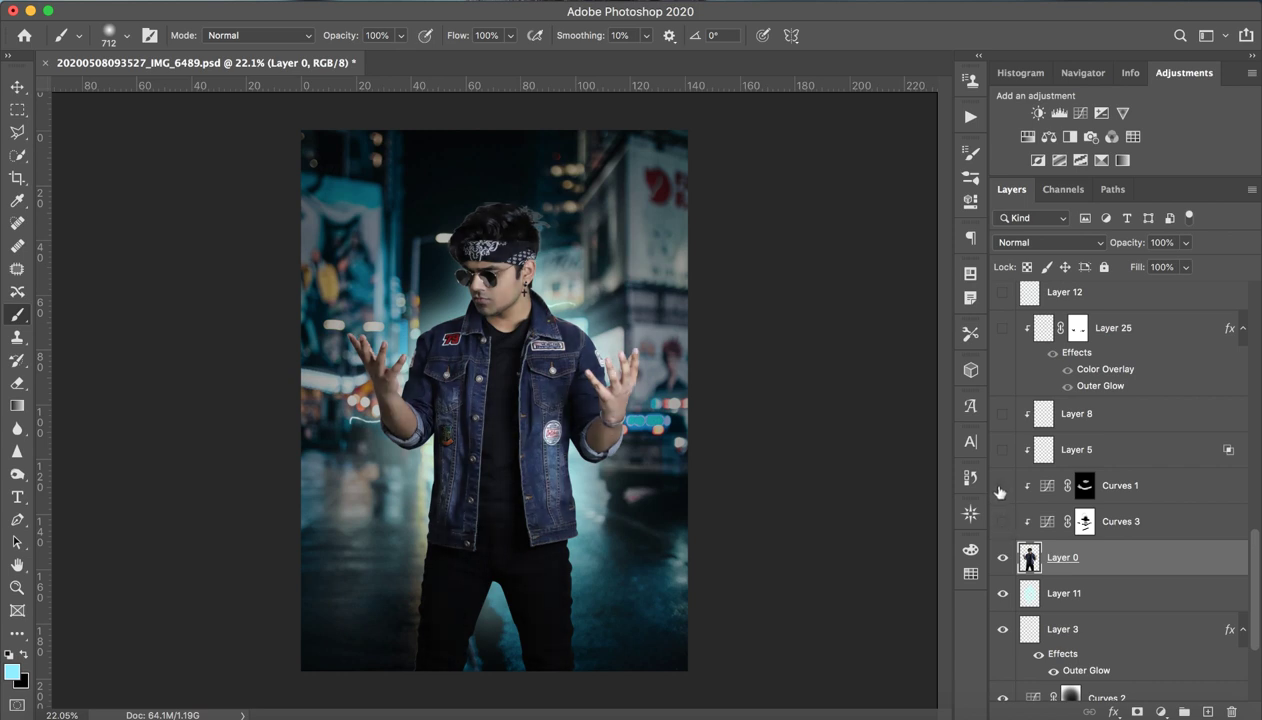
{"action": "left_click", "coordinate": [1002, 521]}
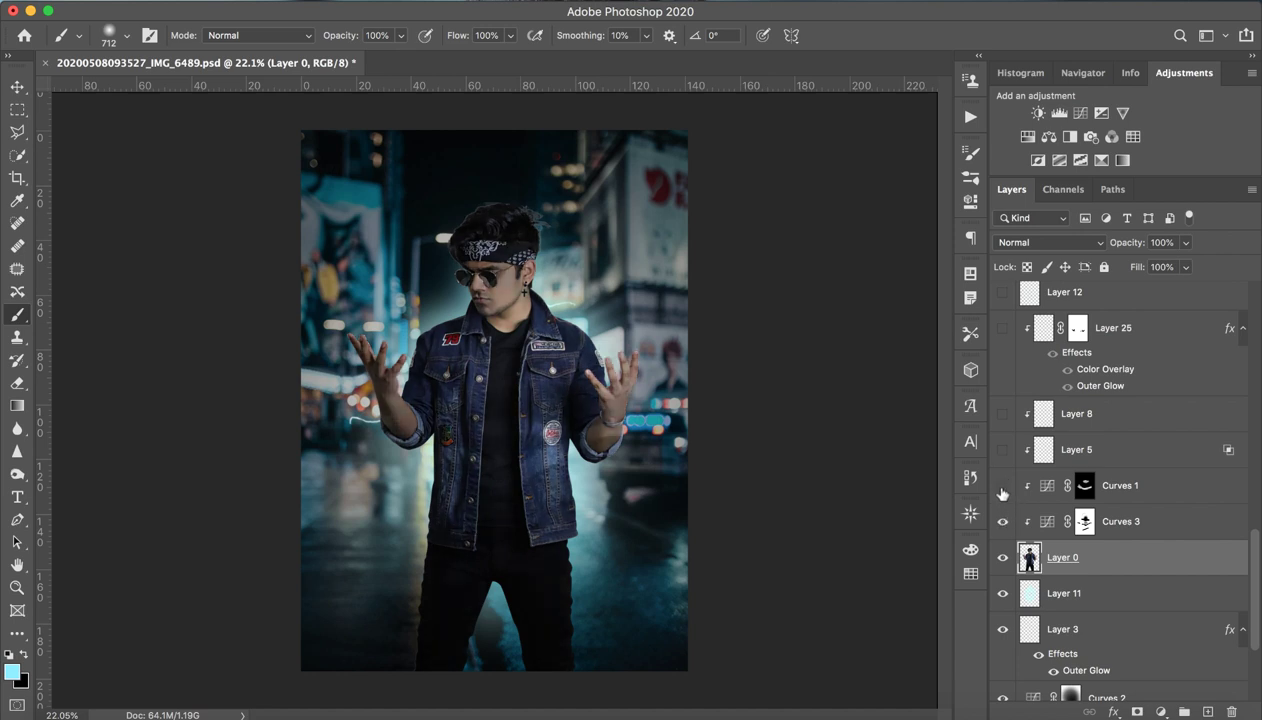
{"action": "left_click", "coordinate": [1002, 521]}
{"action": "left_click", "coordinate": [1002, 485]}
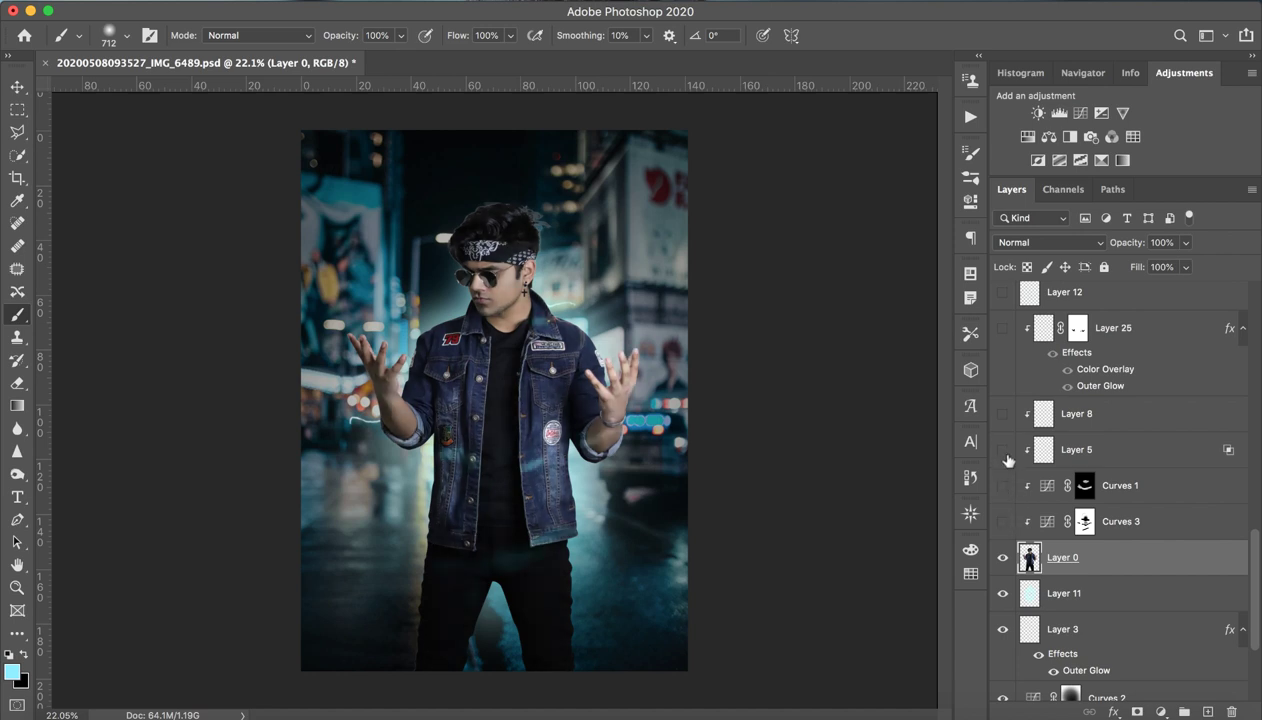
- Turn on Layer 12's rim glow around the man and select Layer 12
{"action": "scroll", "coordinate": [1025, 415], "scroll_direction": "up", "scroll_amount": 4}
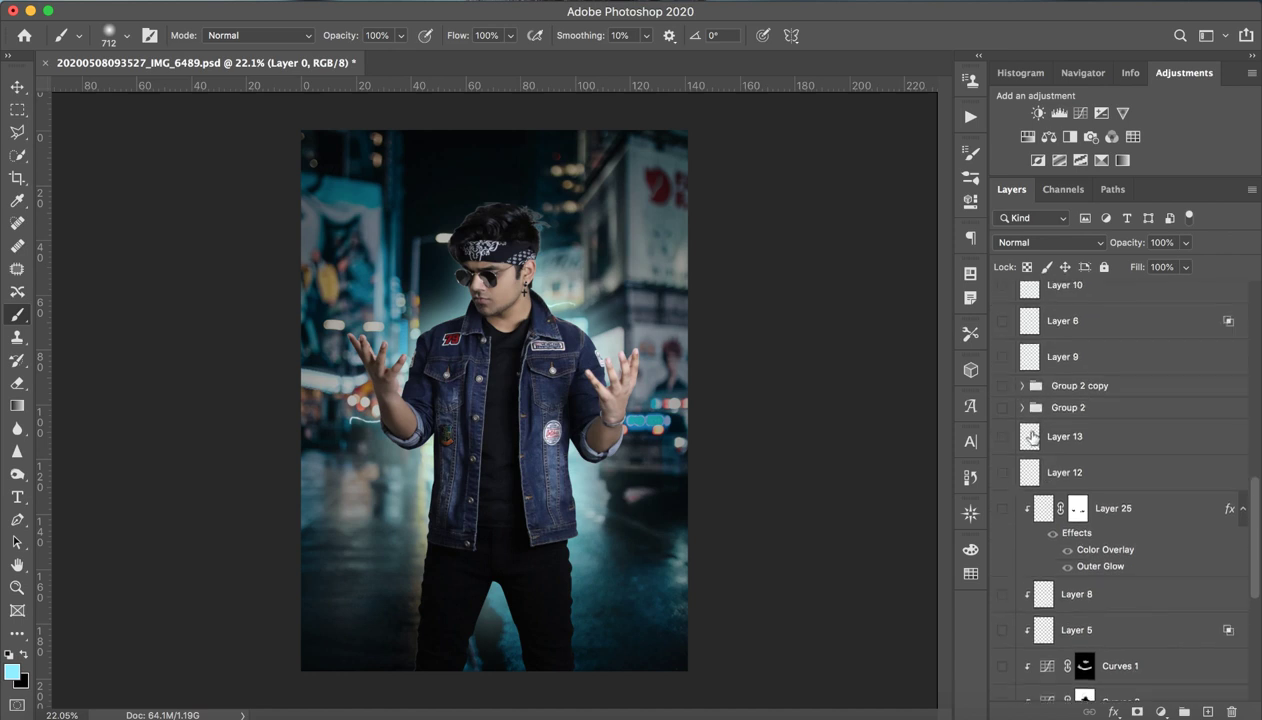
{"action": "left_click", "coordinate": [1002, 474]}
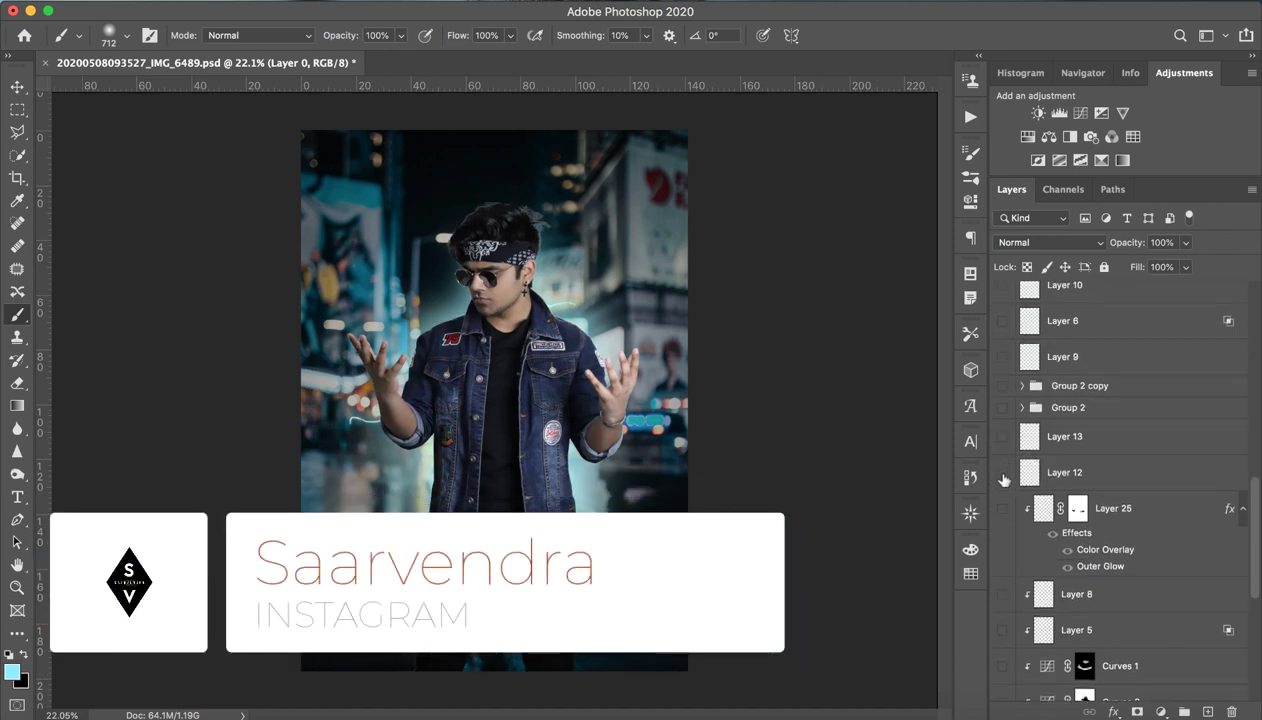
{"action": "left_click", "coordinate": [1002, 474]}
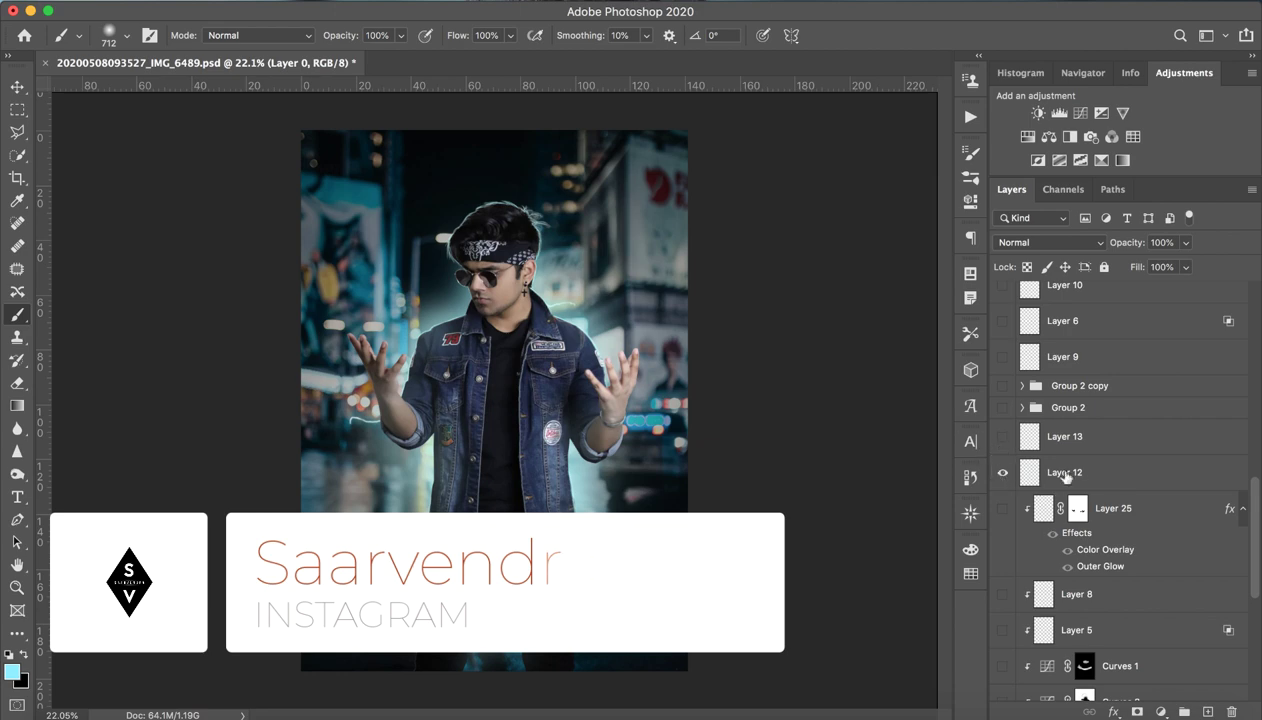
{"action": "left_click", "coordinate": [1052, 472]}
- Zoom into the jacket, add a new layer above Layer 12 and set the brush to 18 px
{"action": "key", "text": "z"}
{"action": "mouse_move", "coordinate": [507, 233]}
{"action": "left_mouse_down"}
{"action": "mouse_move", "coordinate": [428, 421]}
{"action": "mouse_move", "coordinate": [480, 440]}
{"action": "left_mouse_up"}
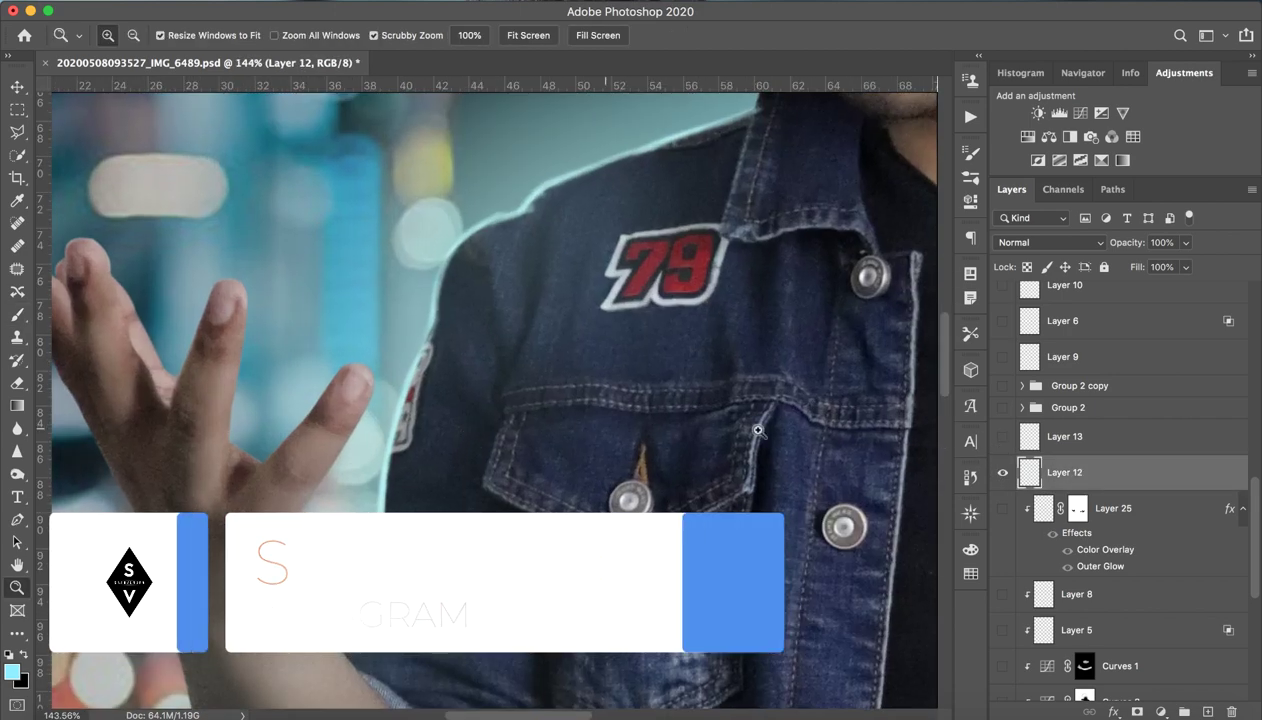
{"action": "key", "text": "b"}
{"action": "left_click", "coordinate": [1004, 484]}
{"action": "left_click", "coordinate": [1004, 484]}
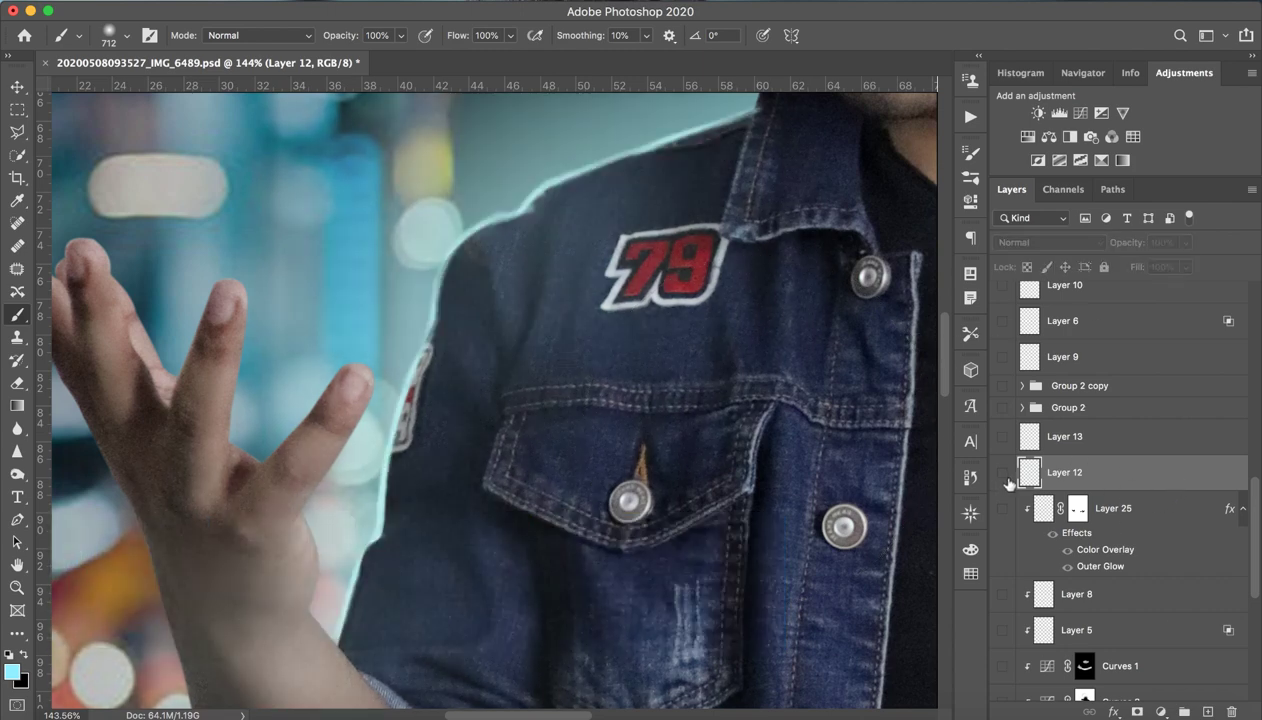
{"action": "left_click", "coordinate": [1004, 484]}
{"action": "left_click", "coordinate": [1005, 480]}
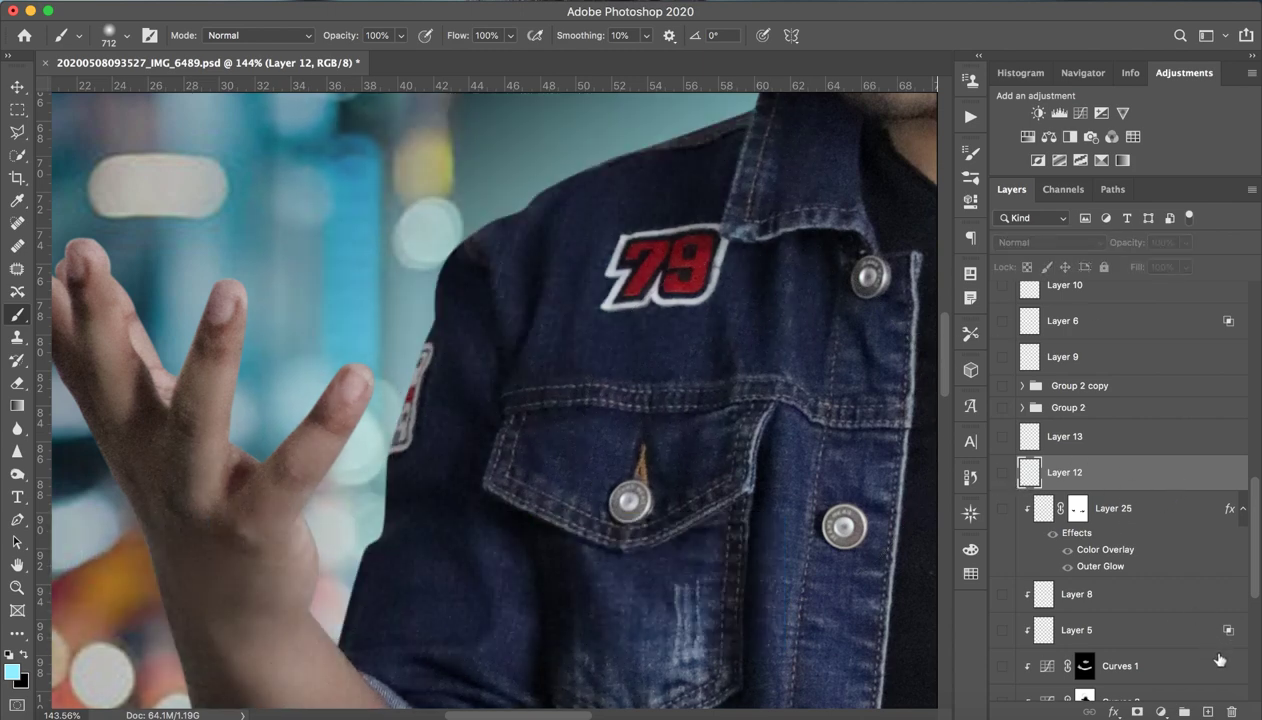
{"action": "left_click", "coordinate": [1207, 711]}
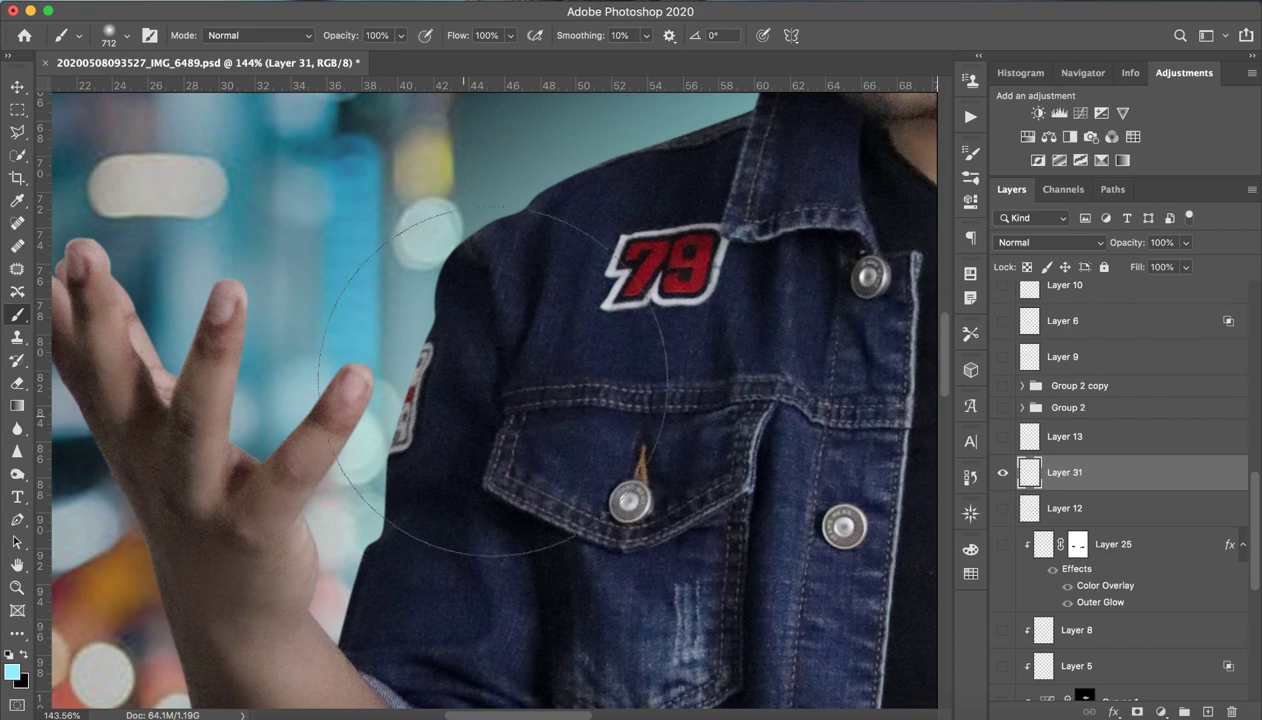
{"action": "left_click_drag", "start_coordinate": [535, 408], "coordinate": [338, 394]}
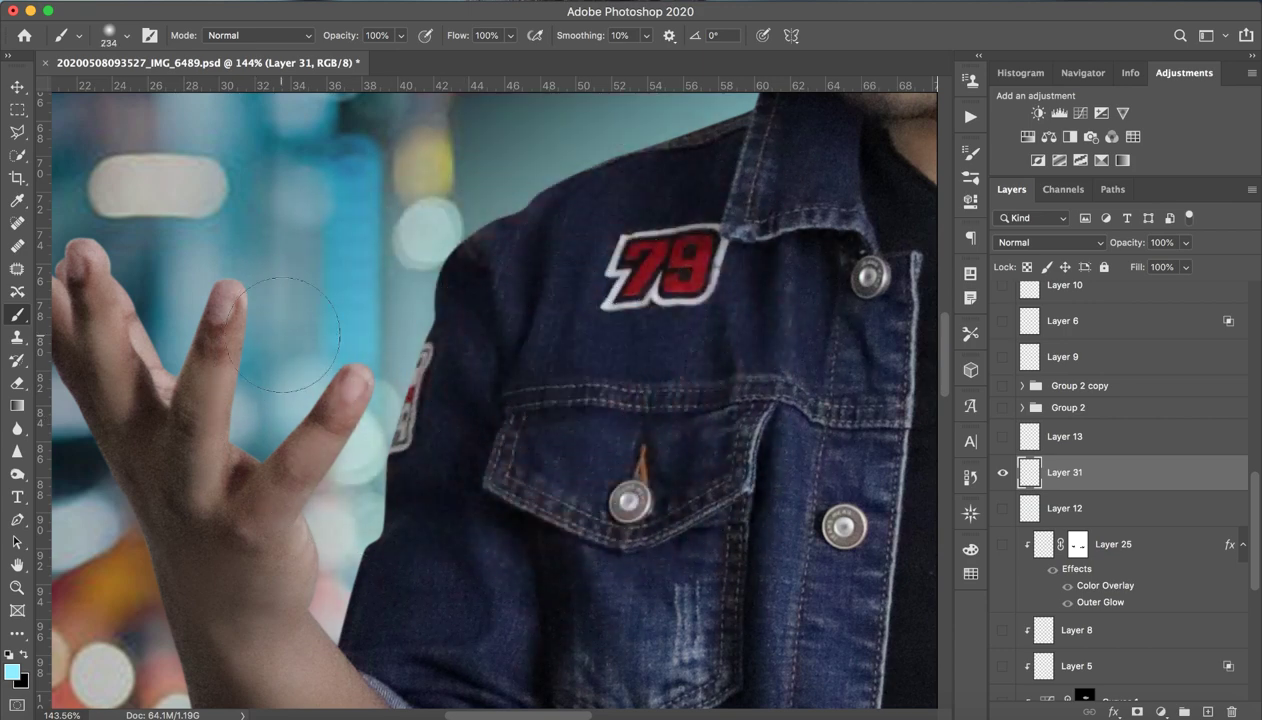
{"action": "left_click_drag", "start_coordinate": [665, 307], "coordinate": [521, 282]}
- Paint light cyan rim strokes along the left shoulder, jacket edge and collar beside the neck
{"action": "mouse_move", "coordinate": [512, 215]}
{"action": "left_mouse_down"}
{"action": "mouse_move", "coordinate": [462, 258]}
{"action": "mouse_move", "coordinate": [422, 344]}
{"action": "mouse_move", "coordinate": [382, 526]}
{"action": "left_mouse_up"}
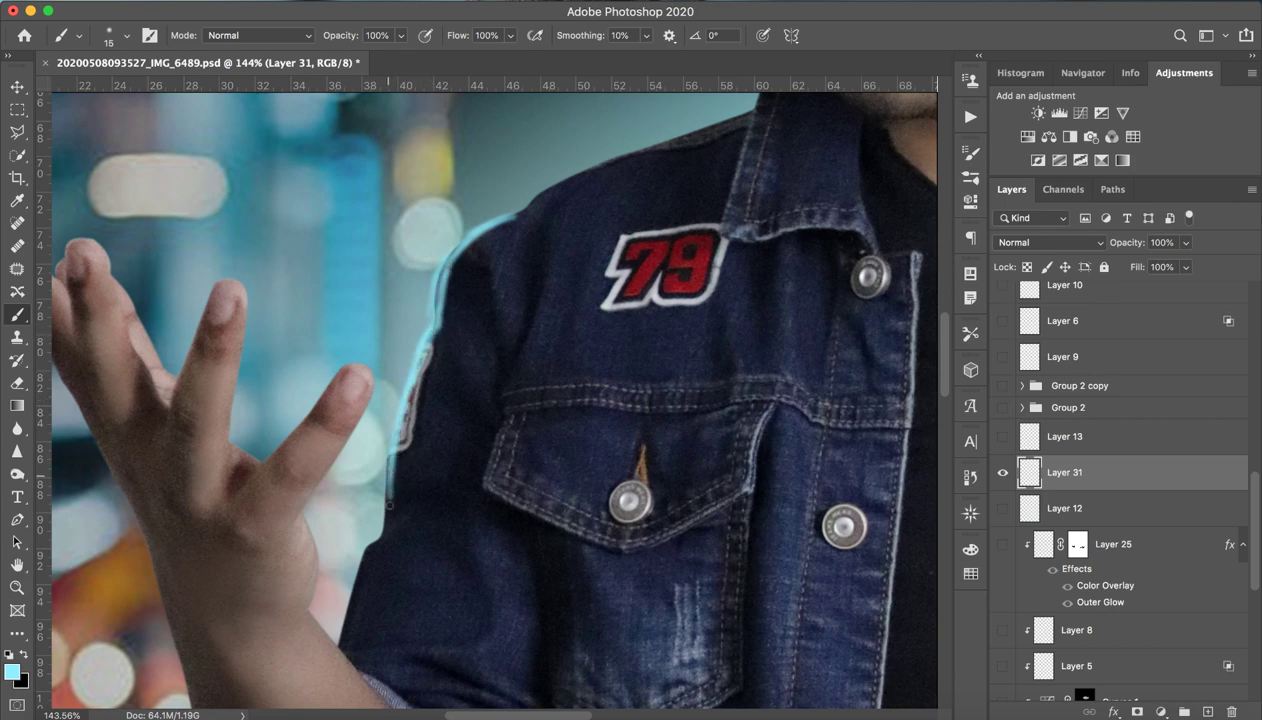
{"action": "left_click_drag", "start_coordinate": [360, 552], "coordinate": [340, 642]}
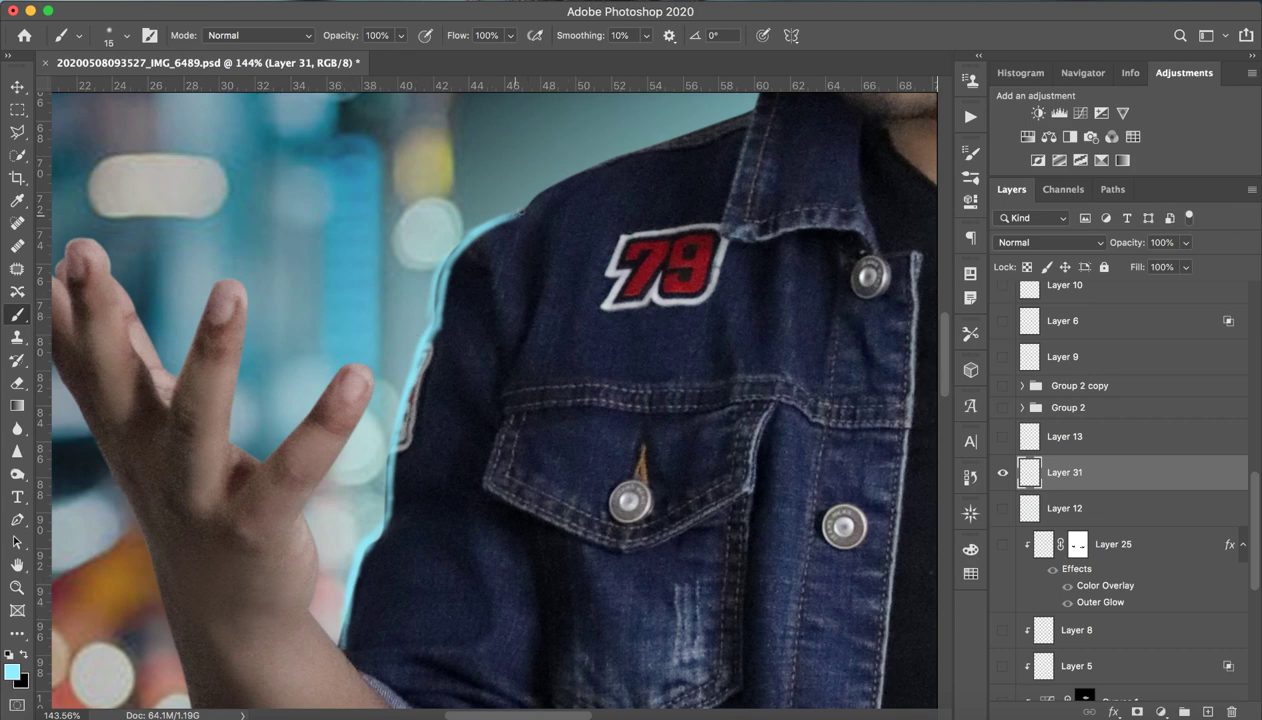
{"action": "left_click_drag", "start_coordinate": [515, 212], "coordinate": [705, 125]}
{"action": "left_click_drag", "start_coordinate": [745, 88], "coordinate": [699, 38]}
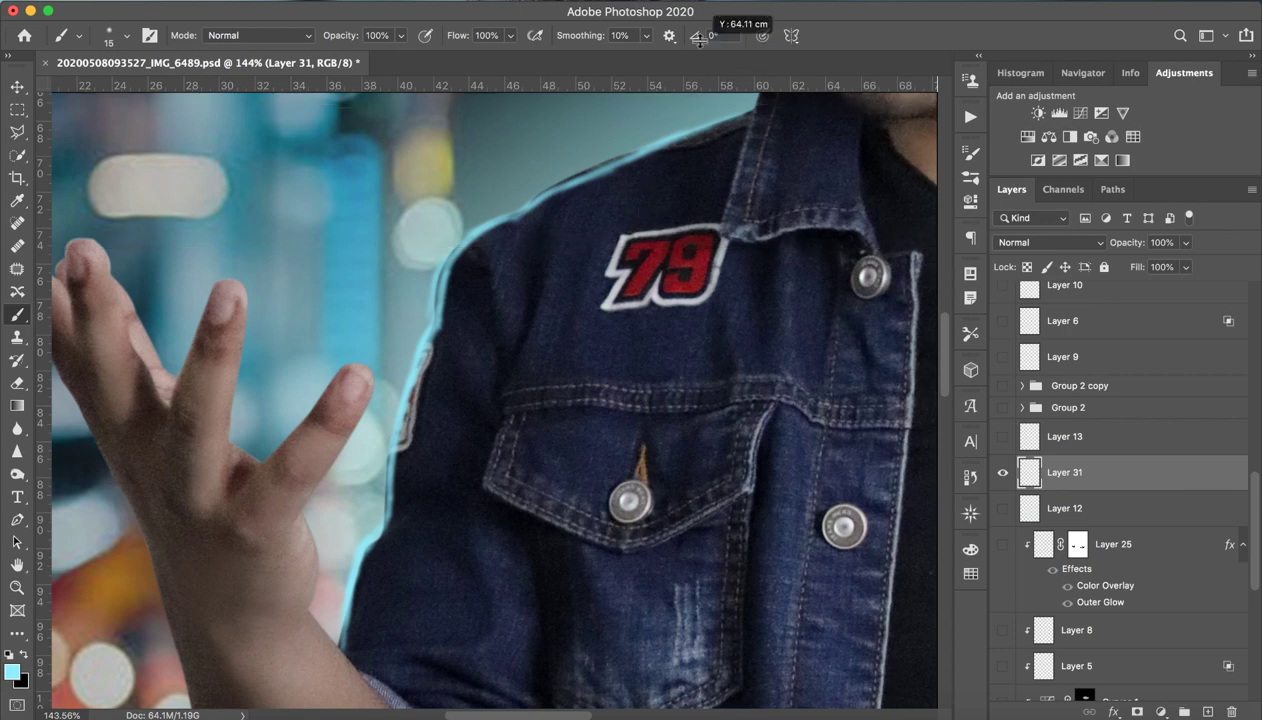
{"action": "scroll", "coordinate": [713, 175], "scroll_direction": "up", "scroll_amount": 4}
{"action": "scroll", "coordinate": [713, 175], "scroll_direction": "right", "scroll_amount": 4}
{"action": "scroll", "coordinate": [555, 369], "scroll_direction": "up", "scroll_amount": 2}
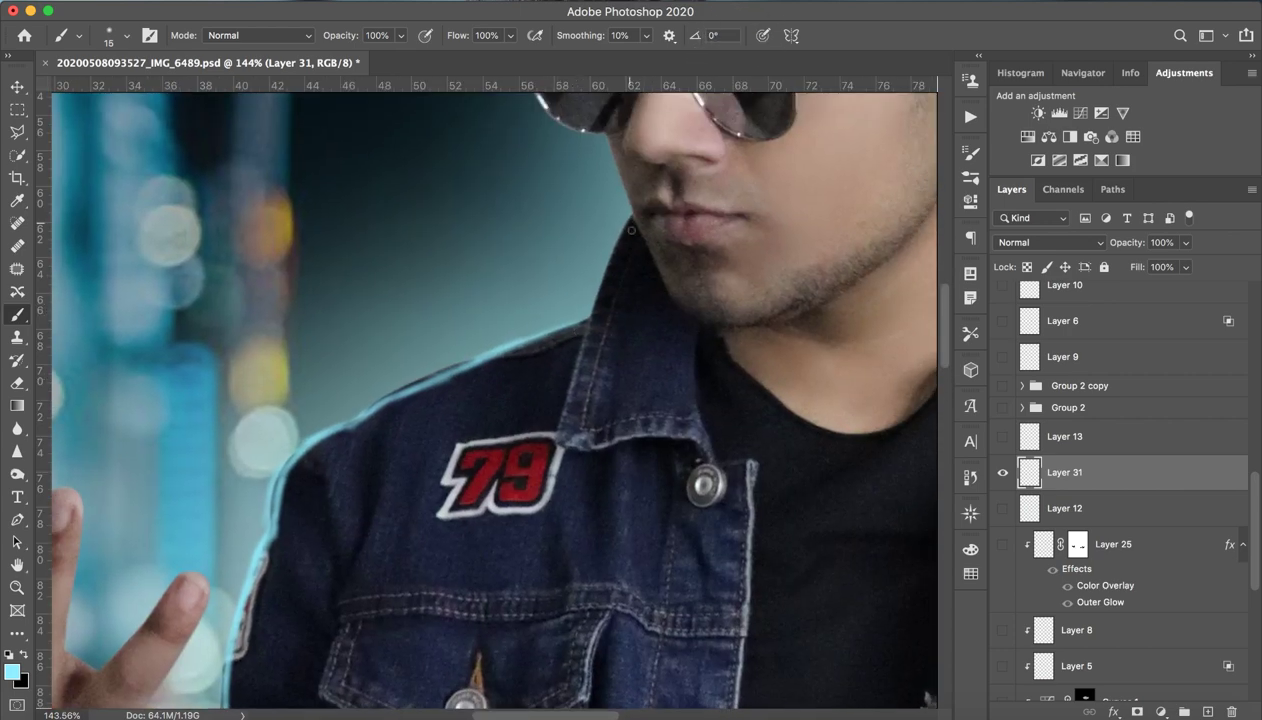
{"action": "left_click_drag", "start_coordinate": [600, 277], "coordinate": [631, 216]}
{"action": "scroll", "coordinate": [615, 220], "scroll_direction": "up", "scroll_amount": 4}
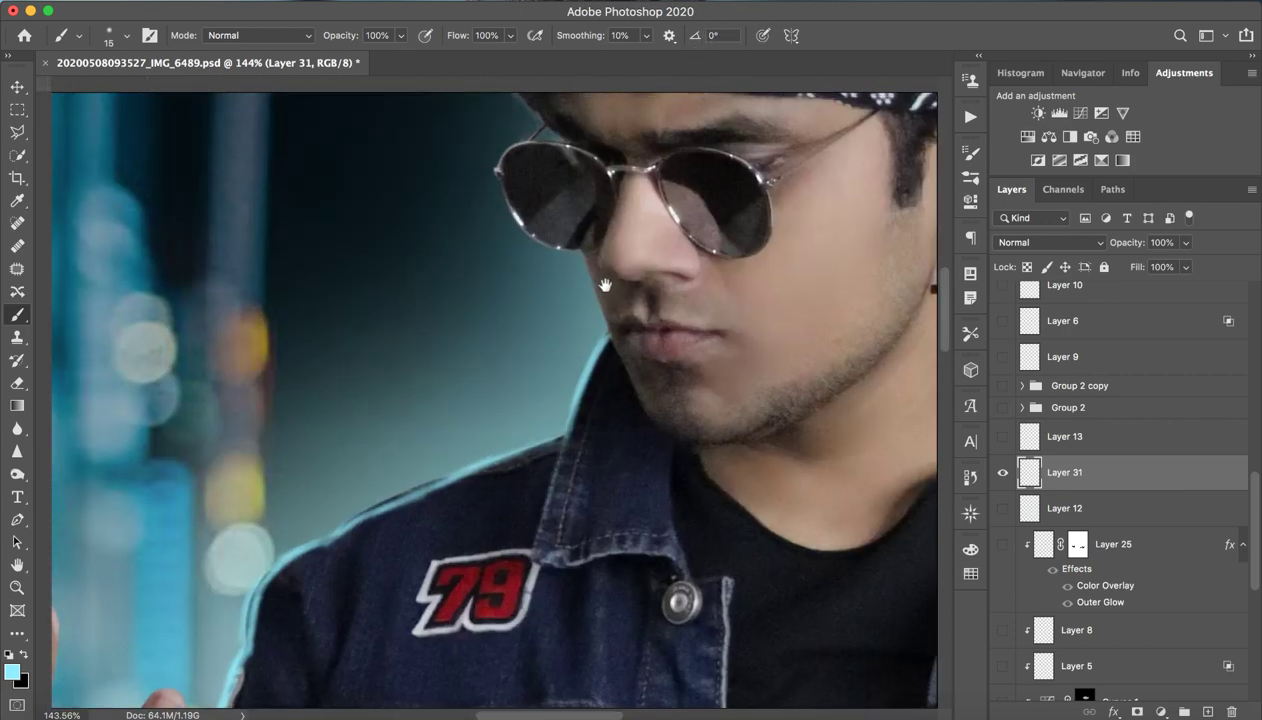
{"action": "left_click_drag", "start_coordinate": [590, 330], "coordinate": [583, 268]}
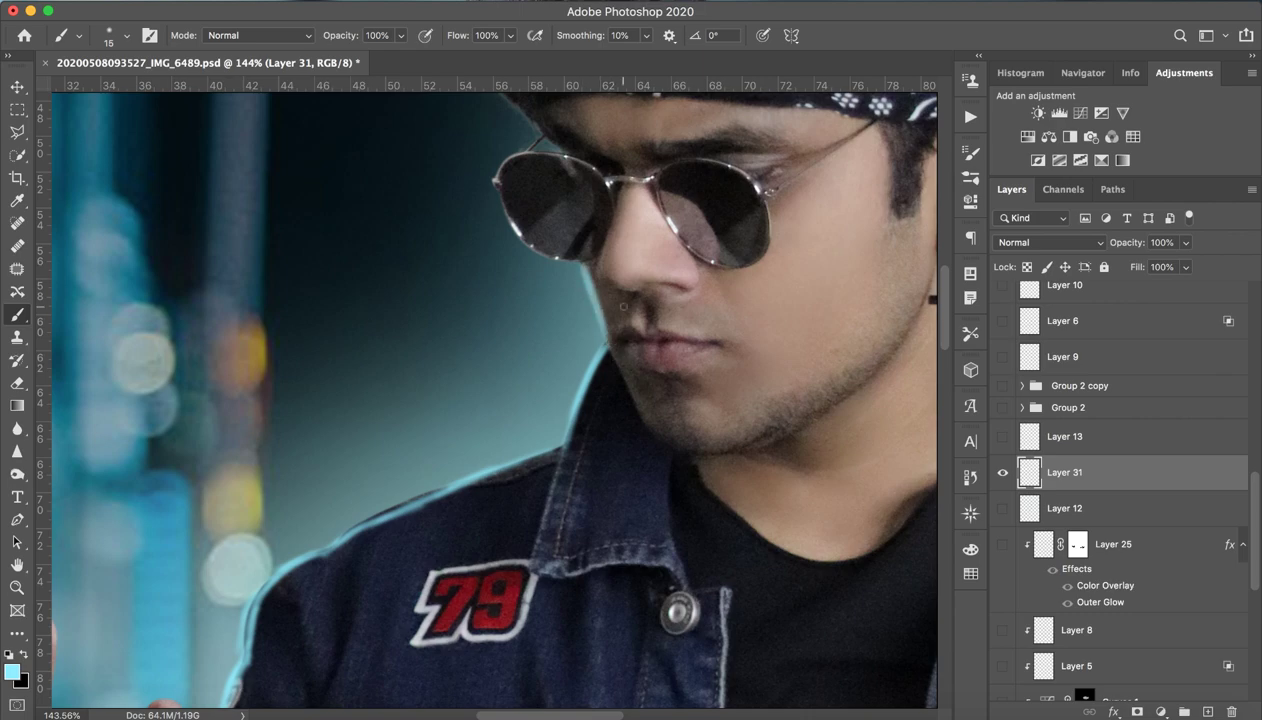
{"action": "key", "text": "z"}
{"action": "left_click_drag", "start_coordinate": [539, 371], "coordinate": [635, 393]}
- Enlarge the brush to 405 px and toggle Layer 31 to compare the jacket glow
{"action": "key", "text": "b"}
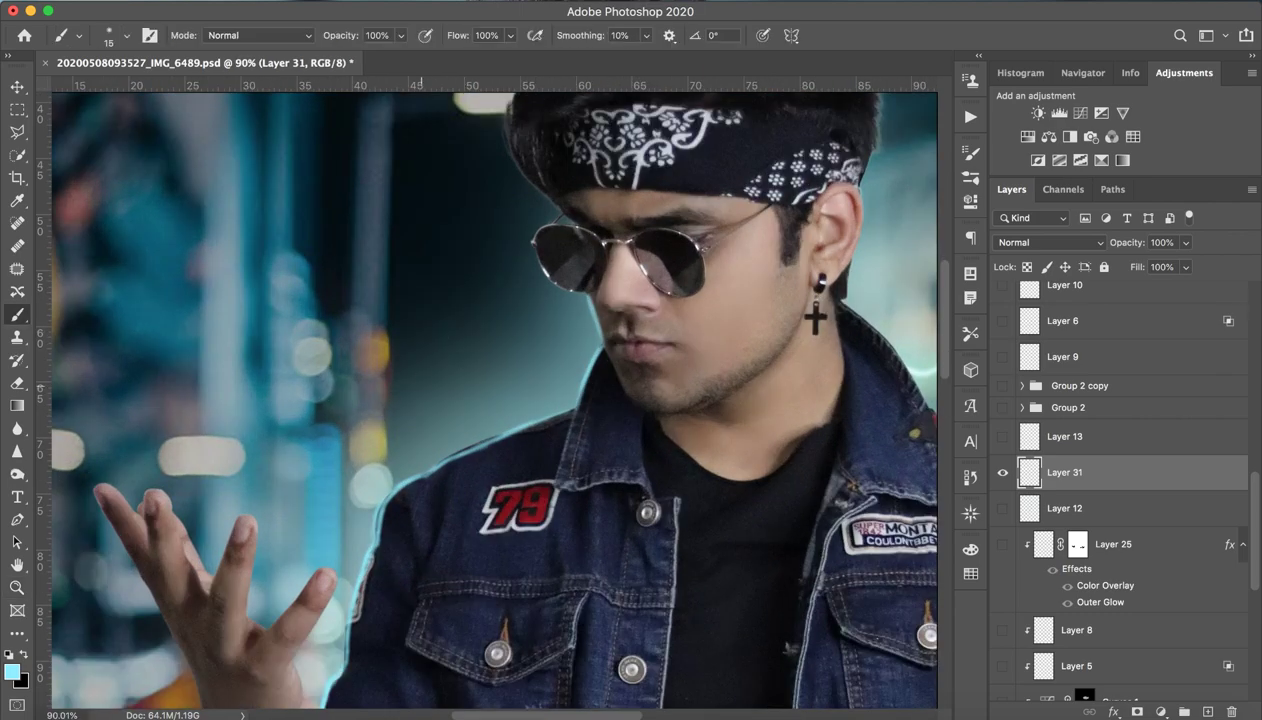
{"action": "left_click_drag", "start_coordinate": [437, 403], "coordinate": [520, 403]}
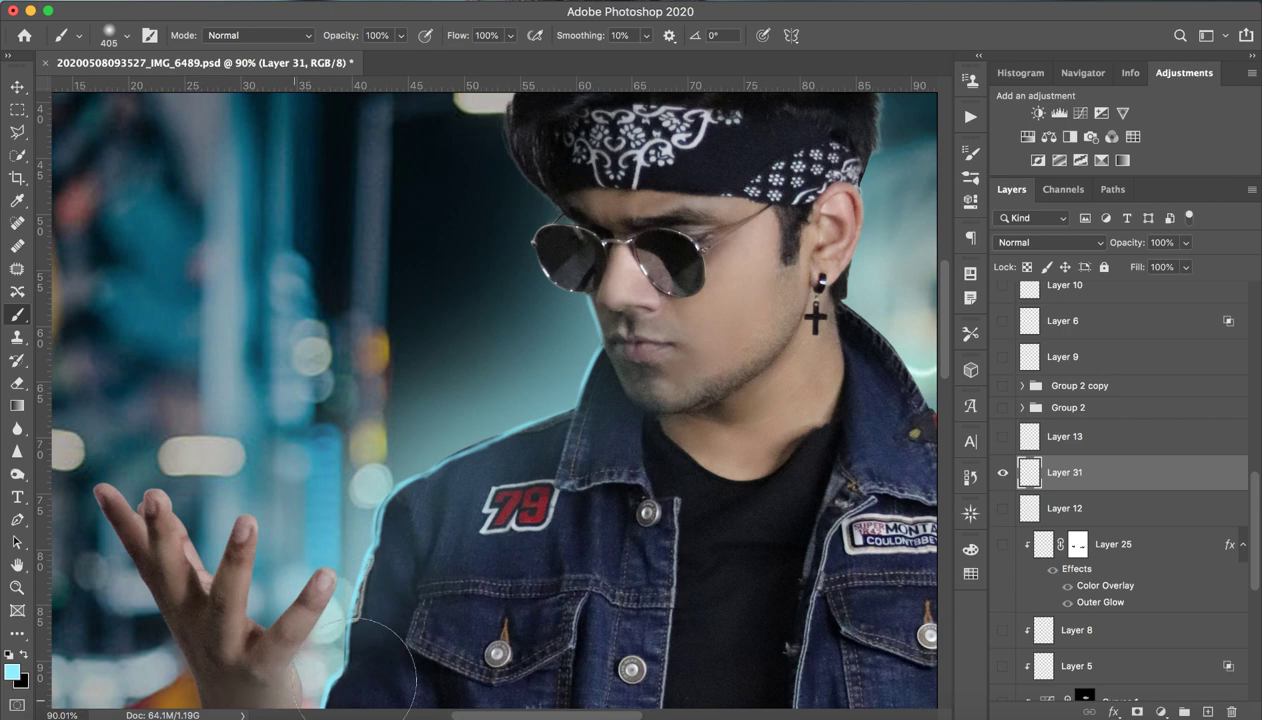
{"action": "left_click", "coordinate": [1003, 472]}
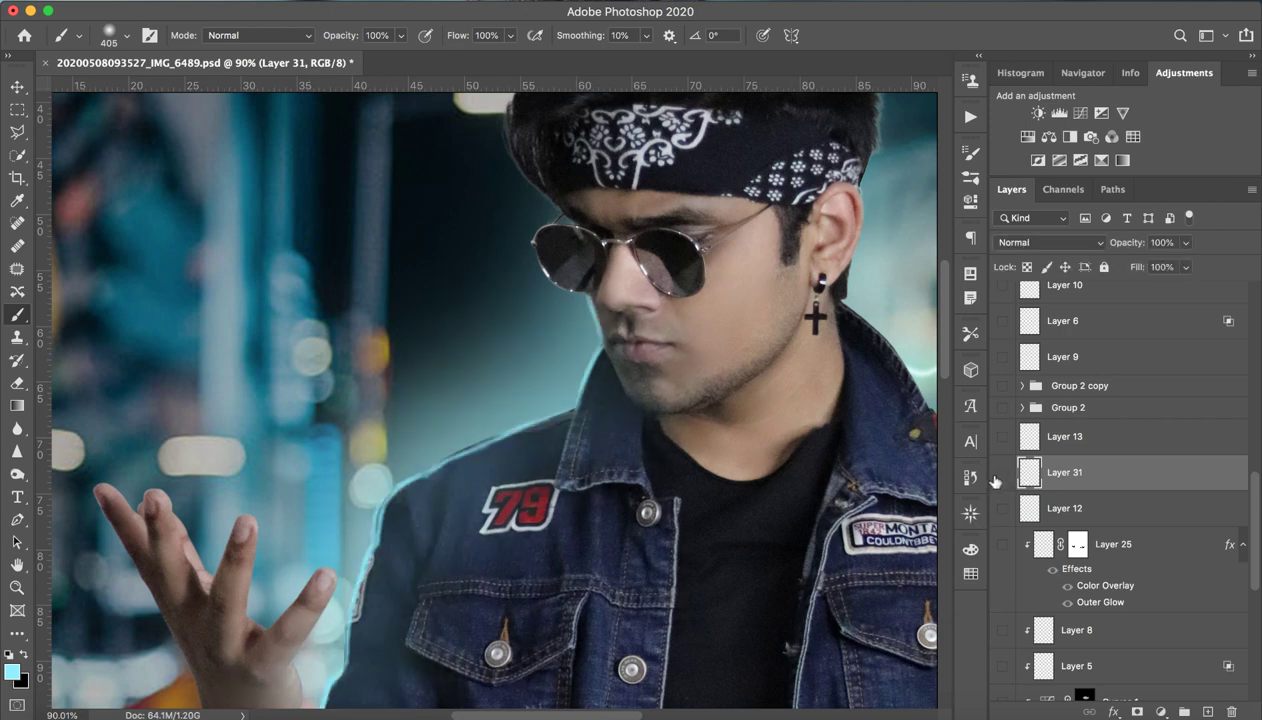
{"action": "left_click", "coordinate": [1001, 474]}
{"action": "left_click", "coordinate": [1001, 474]}
{"action": "left_click", "coordinate": [1001, 474]}
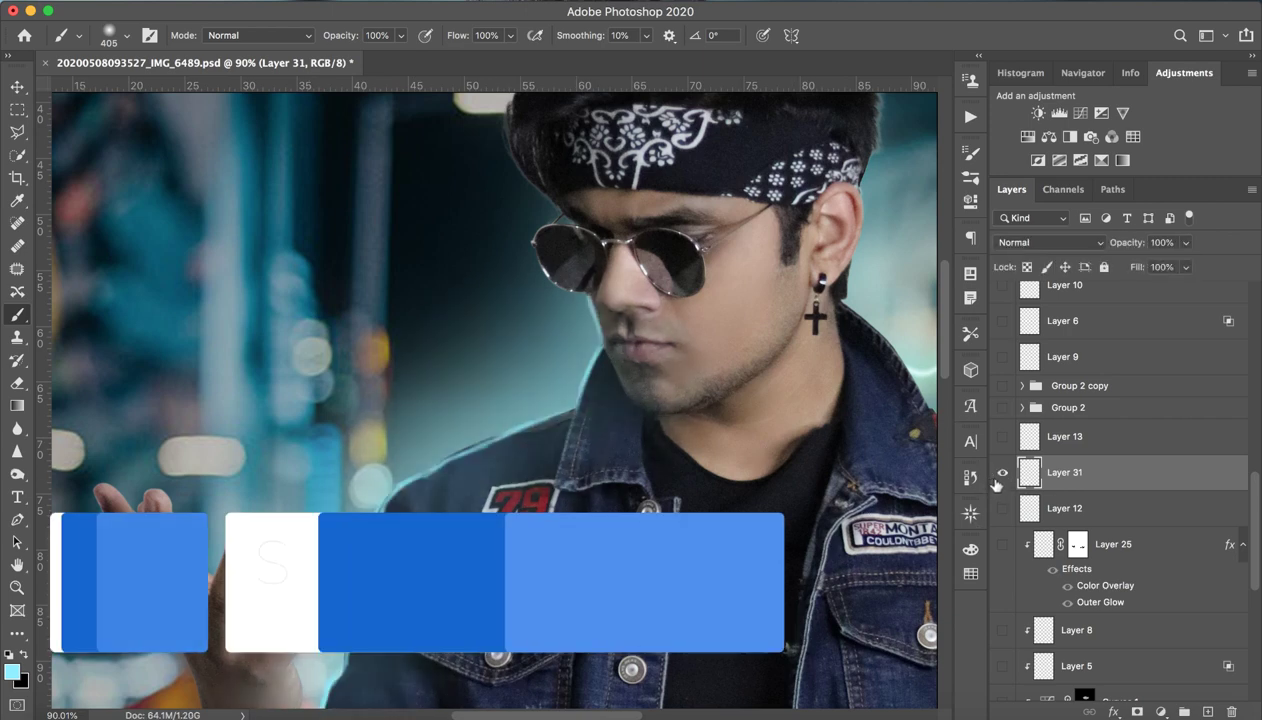
{"action": "left_click", "coordinate": [1003, 474]}
{"action": "left_click", "coordinate": [1003, 474]}
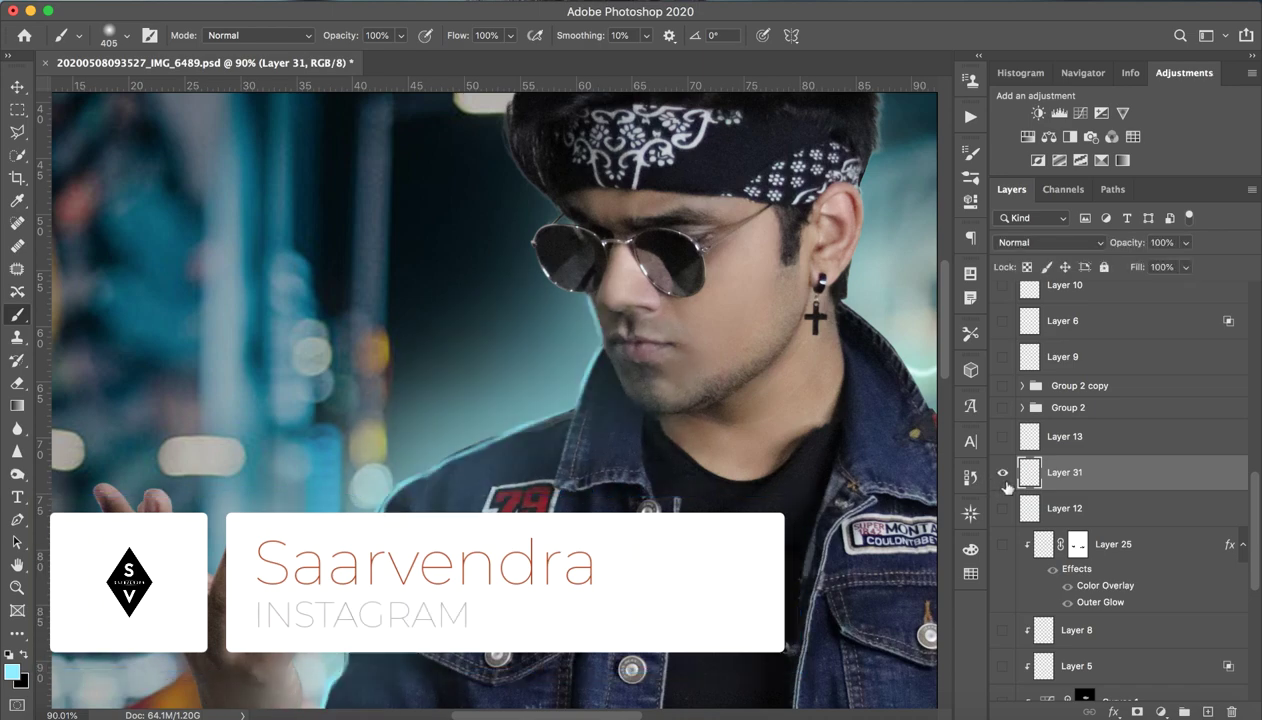
- Zoom in on the man's head to 135% and shrink the brush to about 8 px
{"action": "key", "text": "z"}
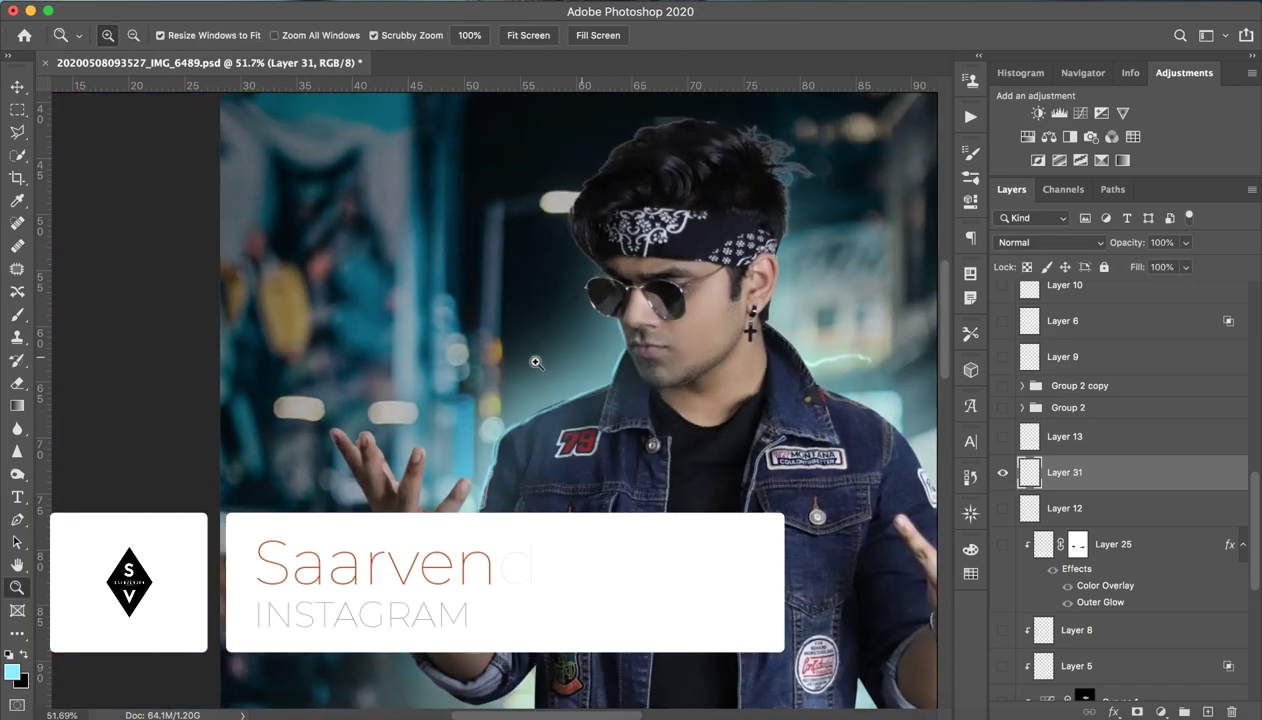
{"action": "left_click_drag", "start_coordinate": [549, 360], "coordinate": [580, 325]}
{"action": "key", "text": "b"}
{"action": "scroll", "coordinate": [580, 325], "scroll_direction": "up", "scroll_amount": 5}
{"action": "scroll", "coordinate": [540, 345], "scroll_direction": "up", "scroll_amount": 5}
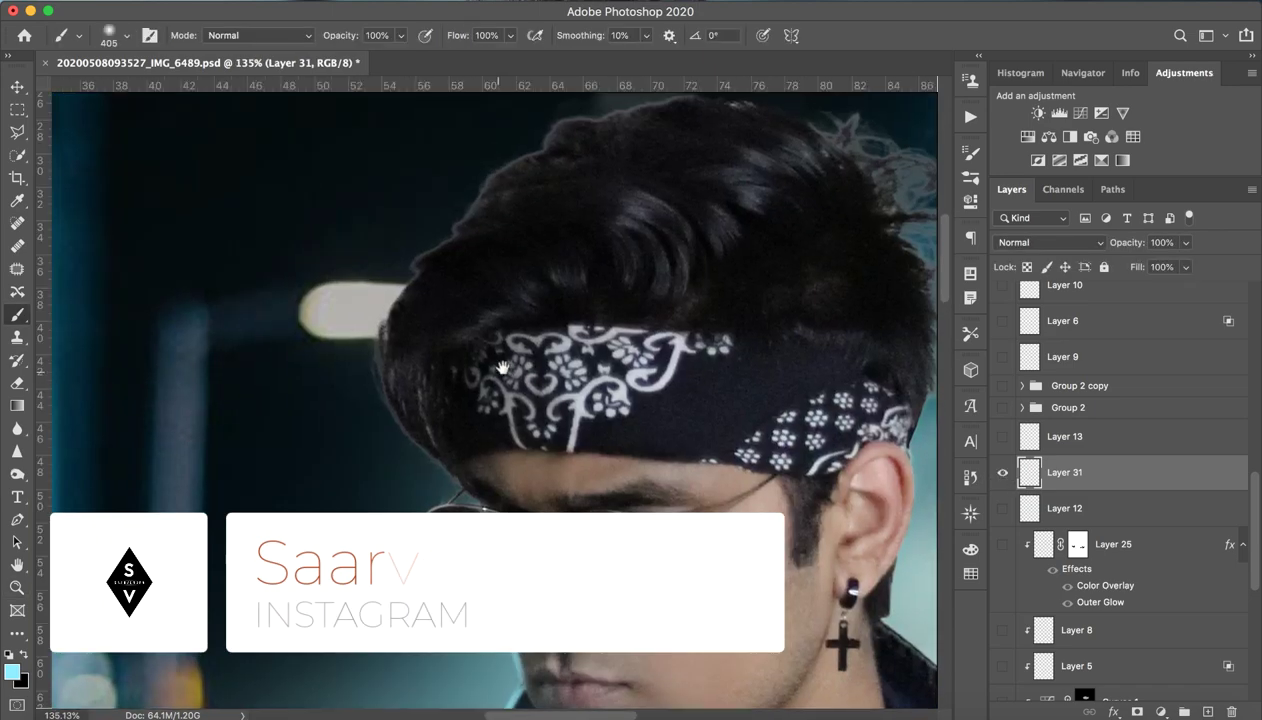
{"action": "scroll", "coordinate": [501, 366], "scroll_direction": "up", "scroll_amount": 3}
{"action": "left_click_drag", "start_coordinate": [405, 345], "coordinate": [277, 357]}
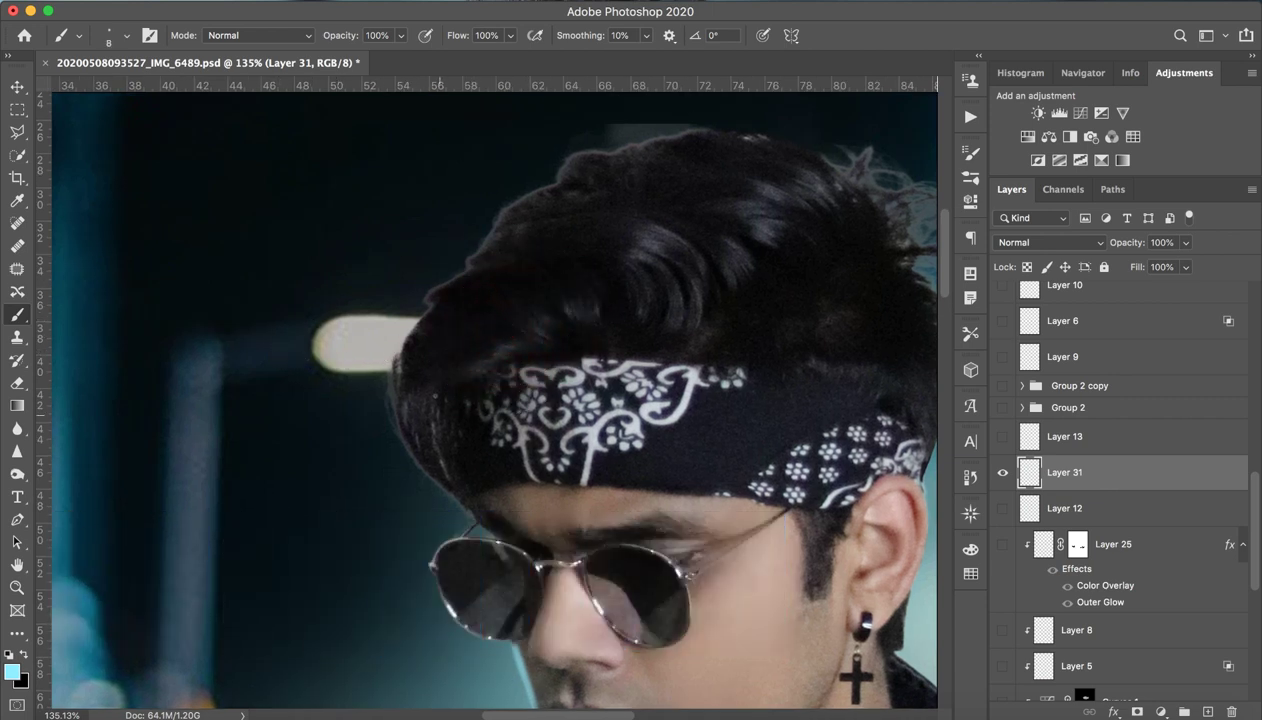
{"action": "left_click", "coordinate": [395, 364], "text": "ctrl+alt"}
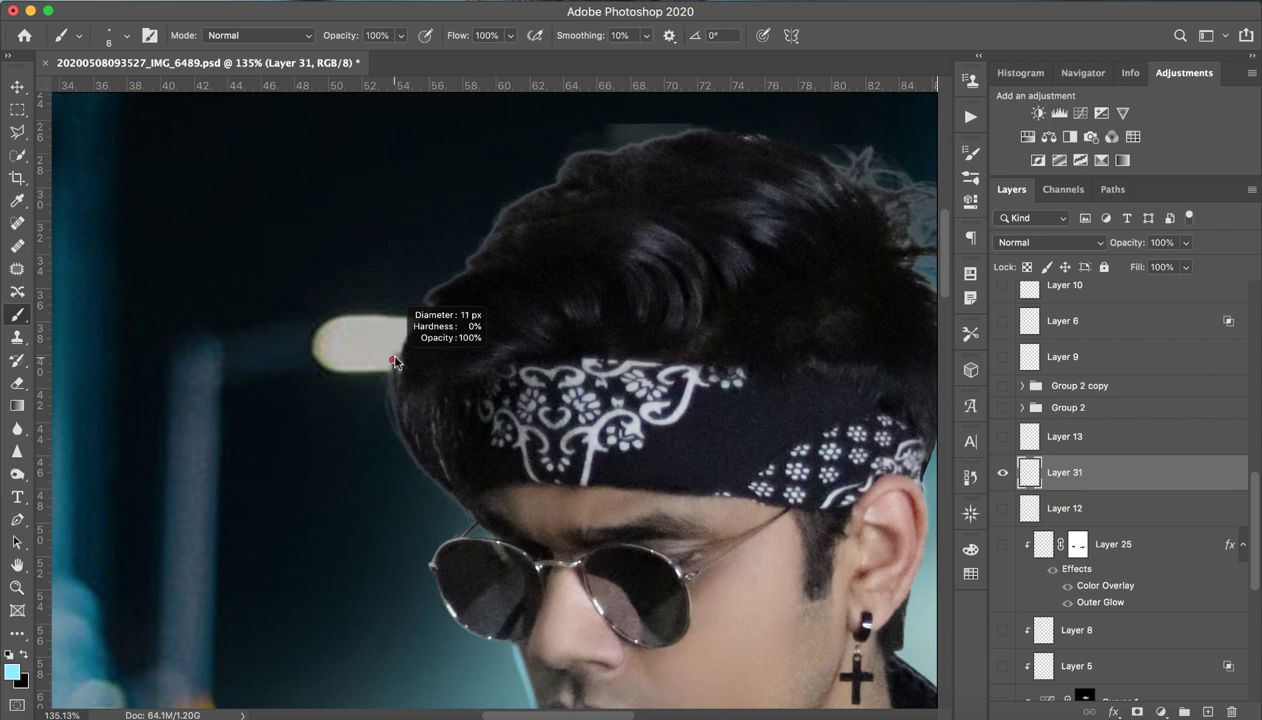
- Paint a thin cyan rim along the hair's left edge down to the sunglasses and across the top
{"action": "mouse_move", "coordinate": [402, 332]}
{"action": "left_mouse_down"}
{"action": "mouse_move", "coordinate": [398, 440]}
{"action": "mouse_move", "coordinate": [415, 475]}
{"action": "left_mouse_up"}
{"action": "left_click_drag", "start_coordinate": [395, 365], "coordinate": [408, 465]}
{"action": "left_click_drag", "start_coordinate": [398, 395], "coordinate": [440, 502]}
{"action": "left_click_drag", "start_coordinate": [410, 462], "coordinate": [455, 496]}
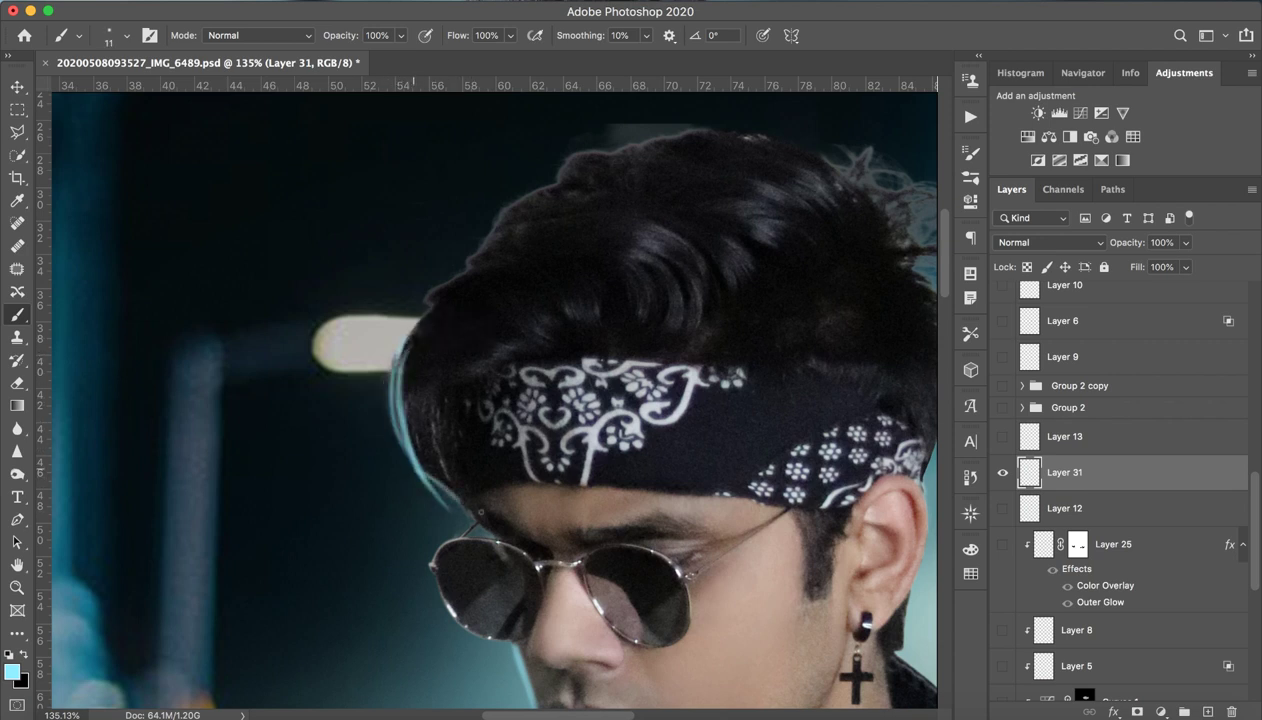
{"action": "mouse_move", "coordinate": [424, 316]}
{"action": "left_mouse_down"}
{"action": "mouse_move", "coordinate": [386, 398]}
{"action": "mouse_move", "coordinate": [418, 356]}
{"action": "left_mouse_up"}
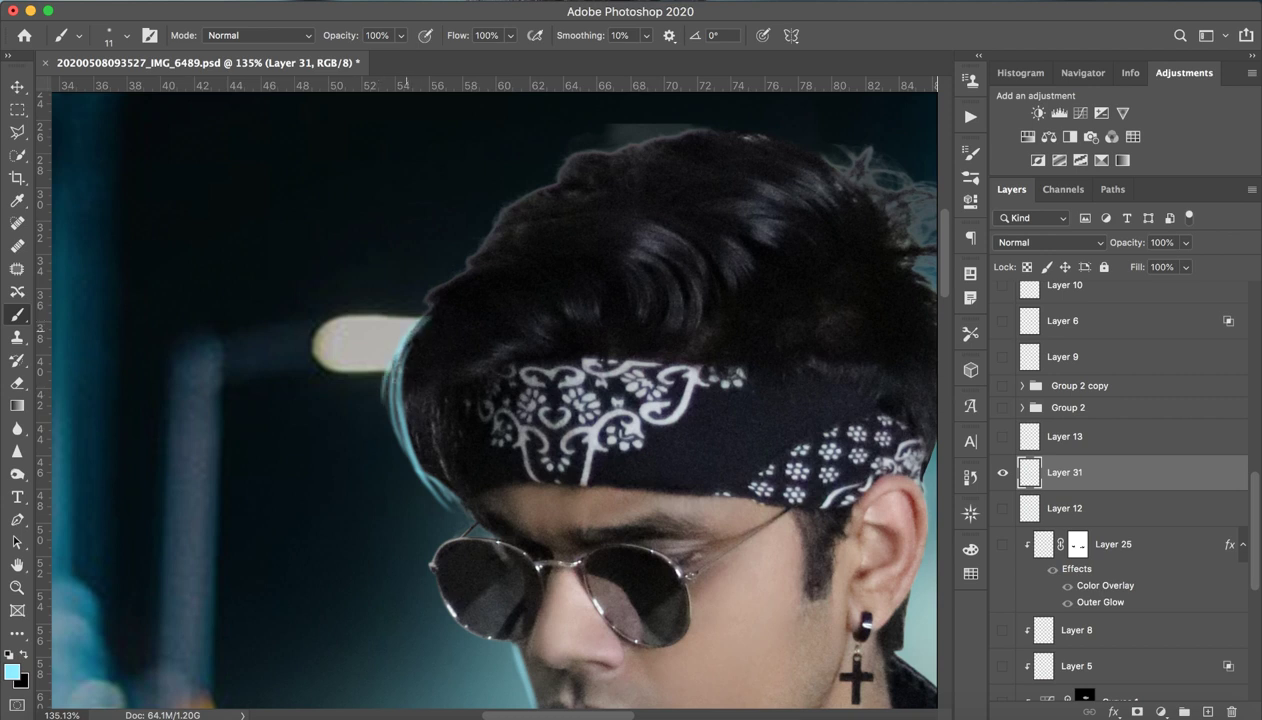
{"action": "mouse_move", "coordinate": [440, 282]}
{"action": "left_mouse_down"}
{"action": "mouse_move", "coordinate": [412, 312]}
{"action": "mouse_move", "coordinate": [424, 310]}
{"action": "left_mouse_up"}
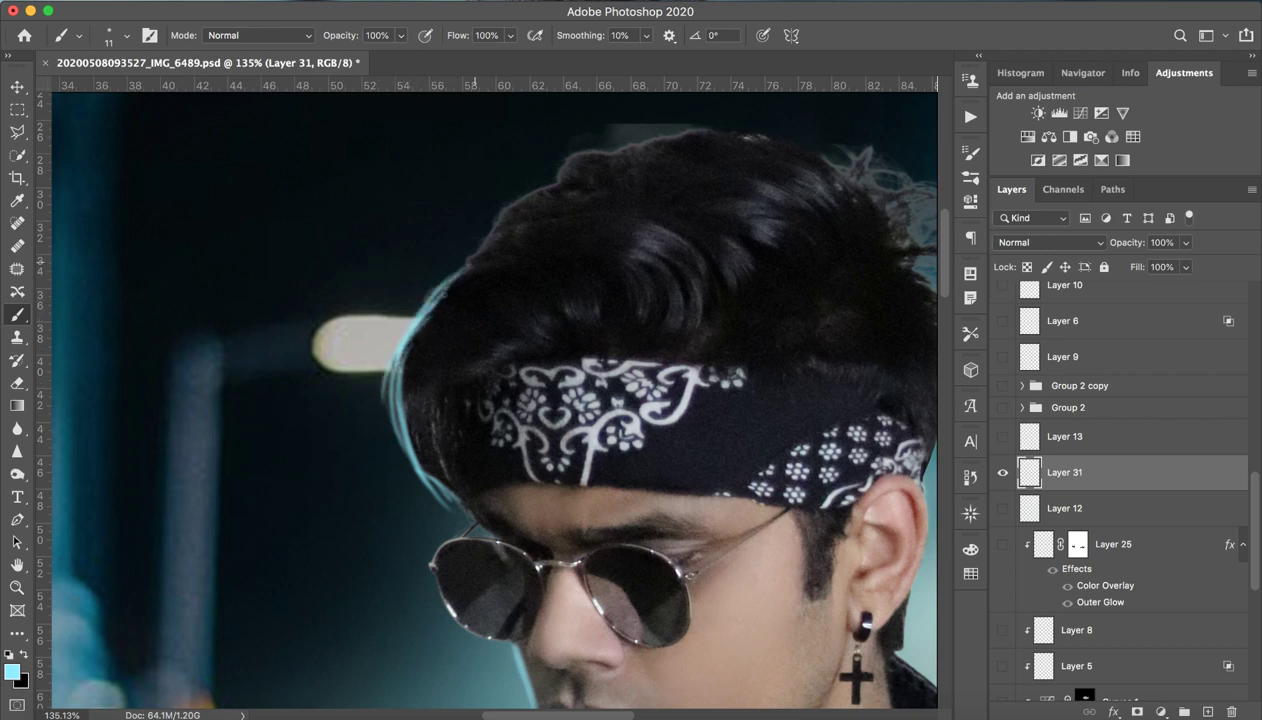
{"action": "left_click_drag", "start_coordinate": [470, 250], "coordinate": [442, 284]}
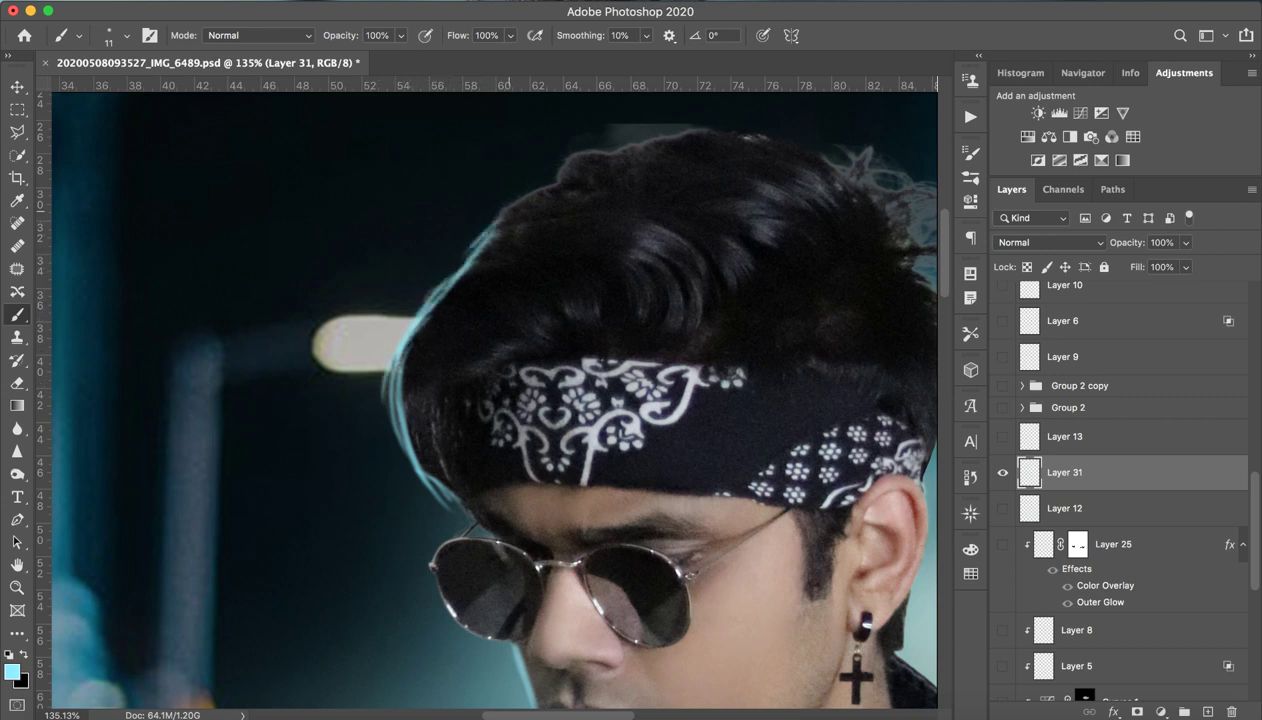
{"action": "left_click_drag", "start_coordinate": [492, 218], "coordinate": [604, 153]}
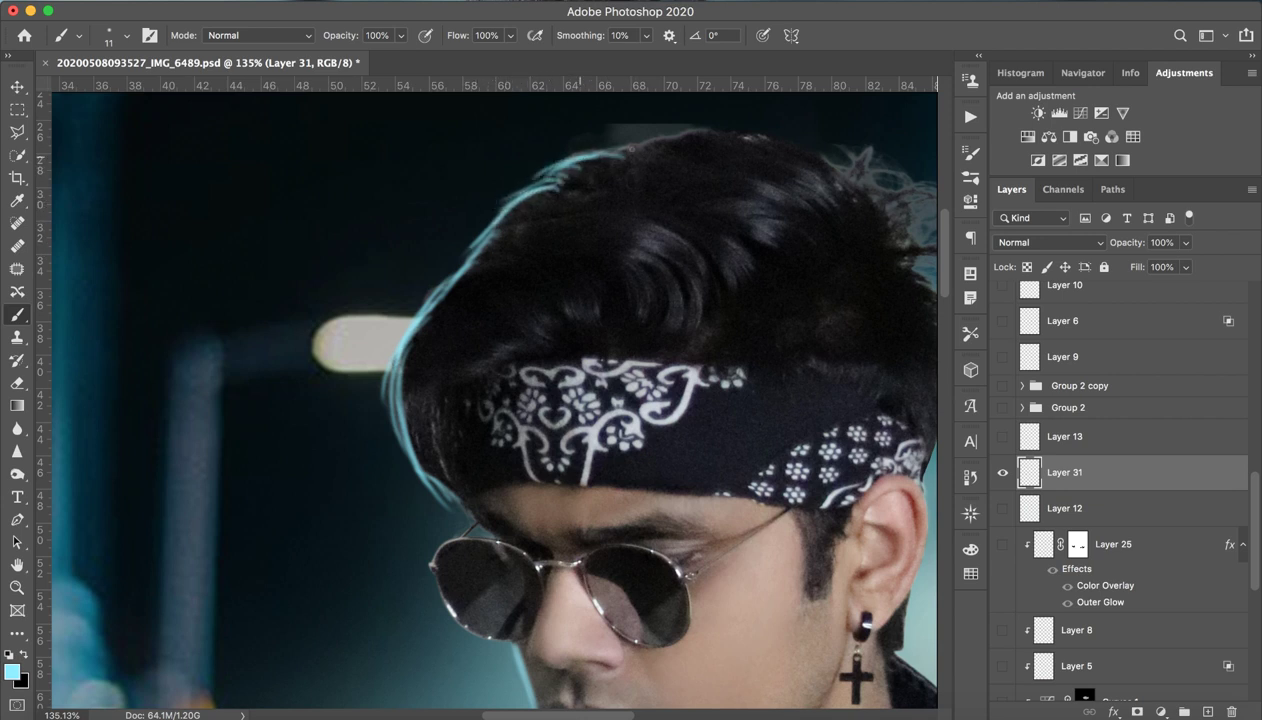
{"action": "mouse_move", "coordinate": [703, 130]}
{"action": "left_mouse_down"}
{"action": "mouse_move", "coordinate": [648, 134]}
{"action": "mouse_move", "coordinate": [730, 134]}
{"action": "left_mouse_up"}
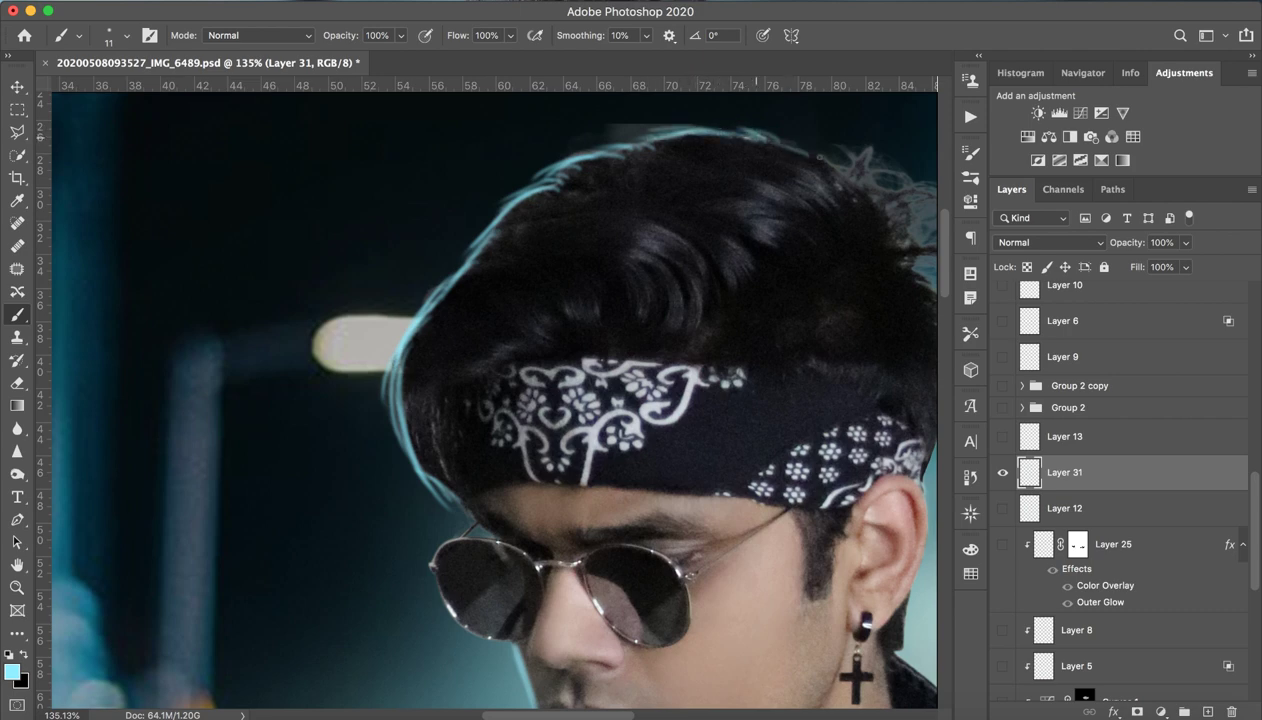
{"action": "left_click_drag", "start_coordinate": [819, 157], "coordinate": [762, 135]}
- Zoom out to review the hair rim and enlarge the brush to 475 px
{"action": "key", "text": "z"}
{"action": "mouse_move", "coordinate": [640, 231]}
{"action": "left_mouse_down"}
{"action": "mouse_move", "coordinate": [450, 248]}
{"action": "mouse_move", "coordinate": [560, 214]}
{"action": "left_mouse_up"}
{"action": "key", "text": "b"}
{"action": "key", "text": "z"}
{"action": "key", "text": "b"}
{"action": "left_click_drag", "start_coordinate": [418, 227], "coordinate": [520, 227]}
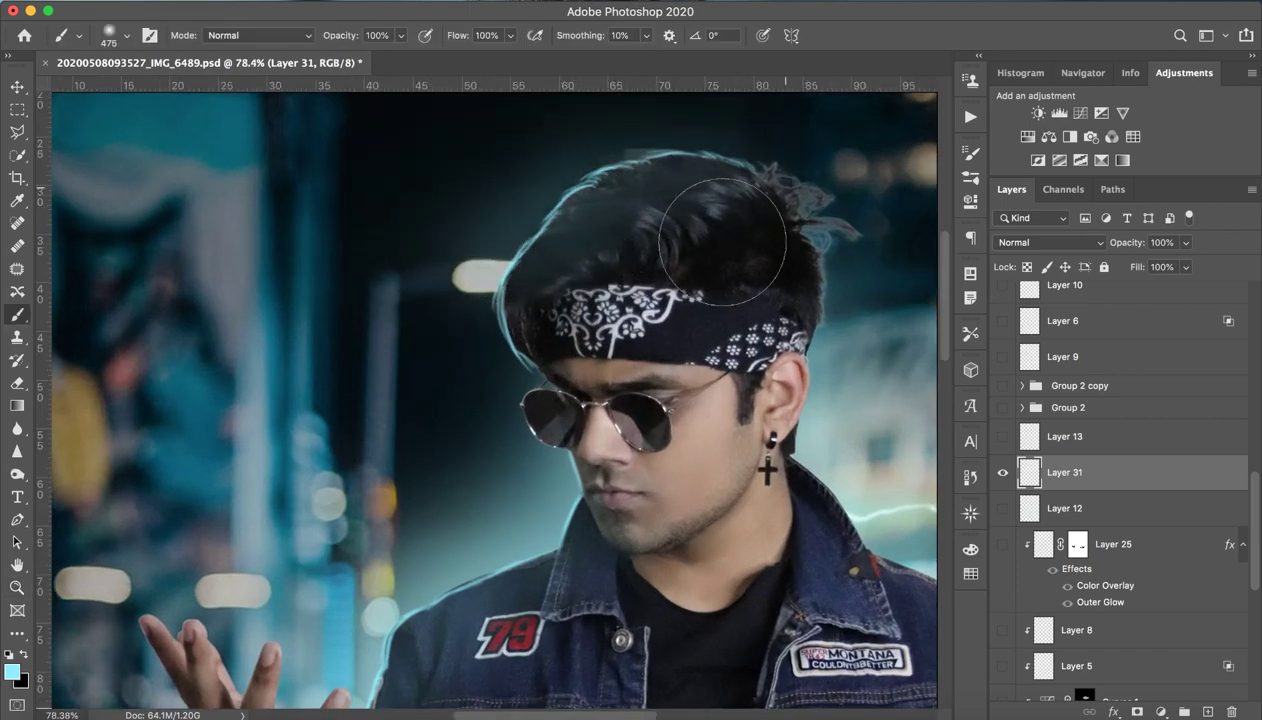
- Merge the hair rim painting on Layer 31 down into Layer 12 and show Layer 12
{"action": "key", "text": "z"}
{"action": "left_click_drag", "start_coordinate": [720, 240], "coordinate": [480, 300]}
{"action": "key", "text": "b"}
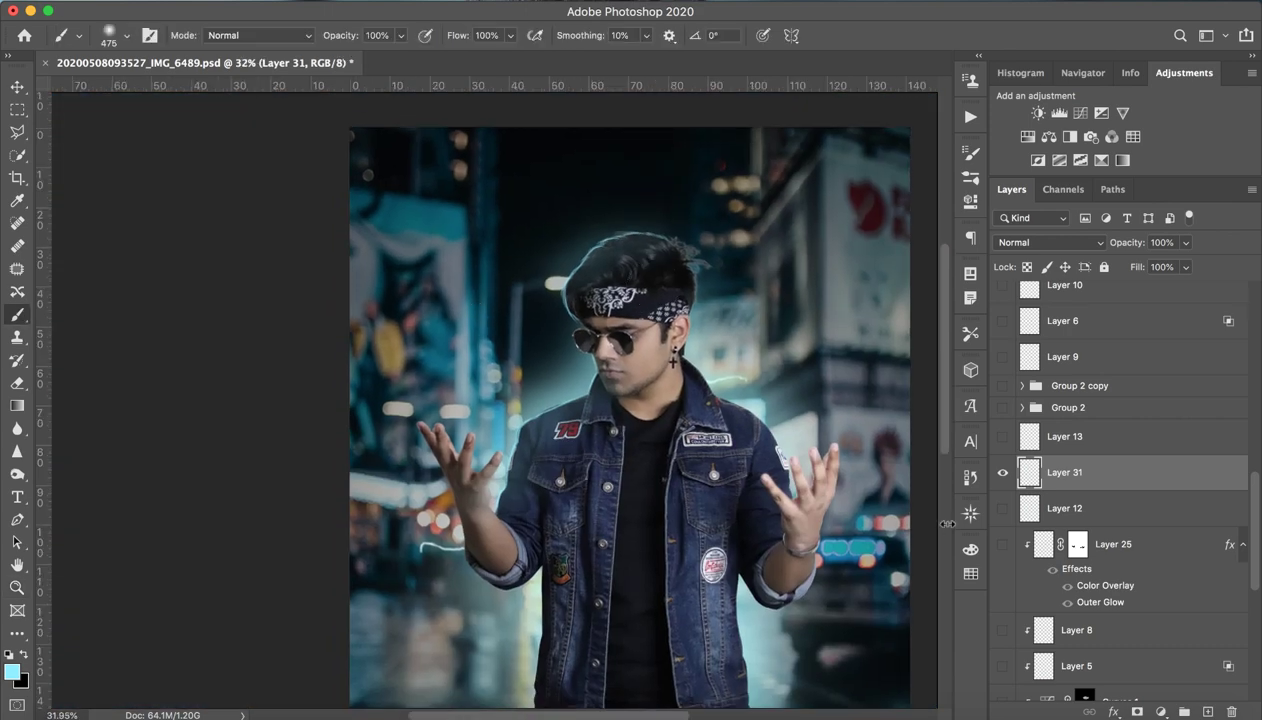
{"action": "left_click", "coordinate": [1231, 710]}
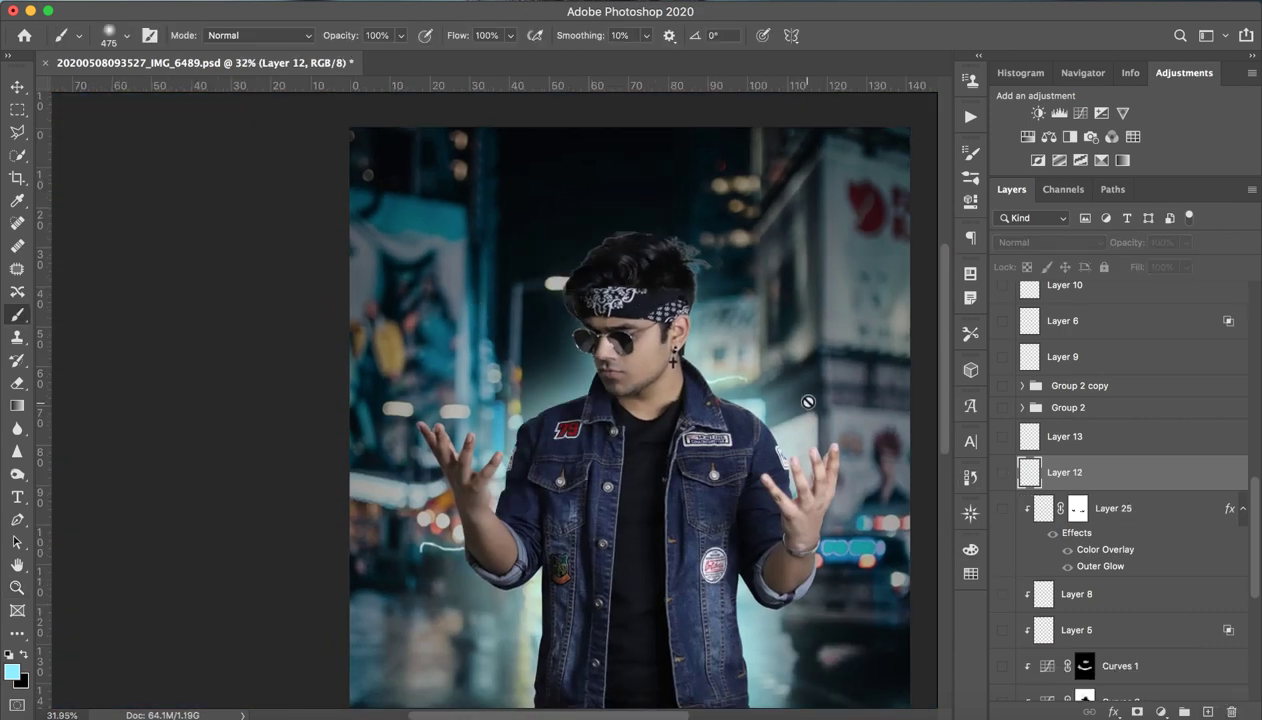
{"action": "left_click", "coordinate": [1003, 472]}
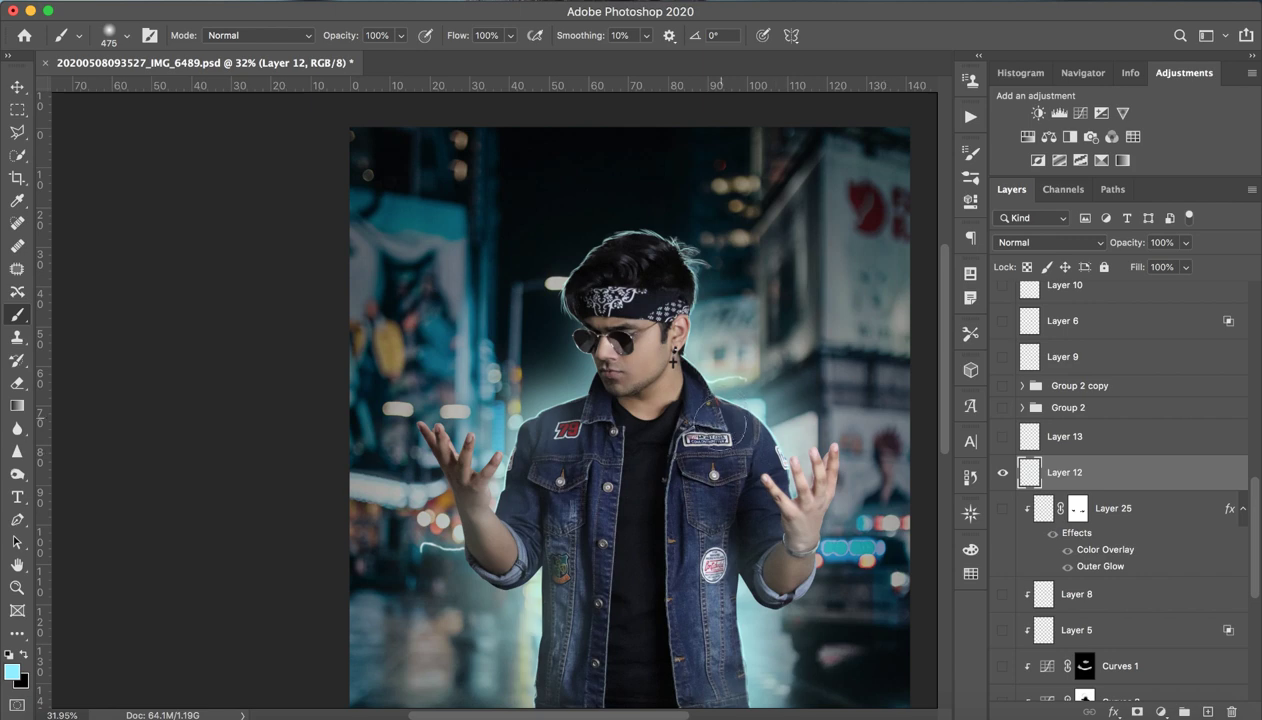
- Turn on Layers 12 and 13 and zoom in on the man's raised right hand
{"action": "key", "text": "z"}
{"action": "left_click_drag", "start_coordinate": [720, 500], "coordinate": [676, 534]}
{"action": "key", "text": "b"}
{"action": "key", "text": "z"}
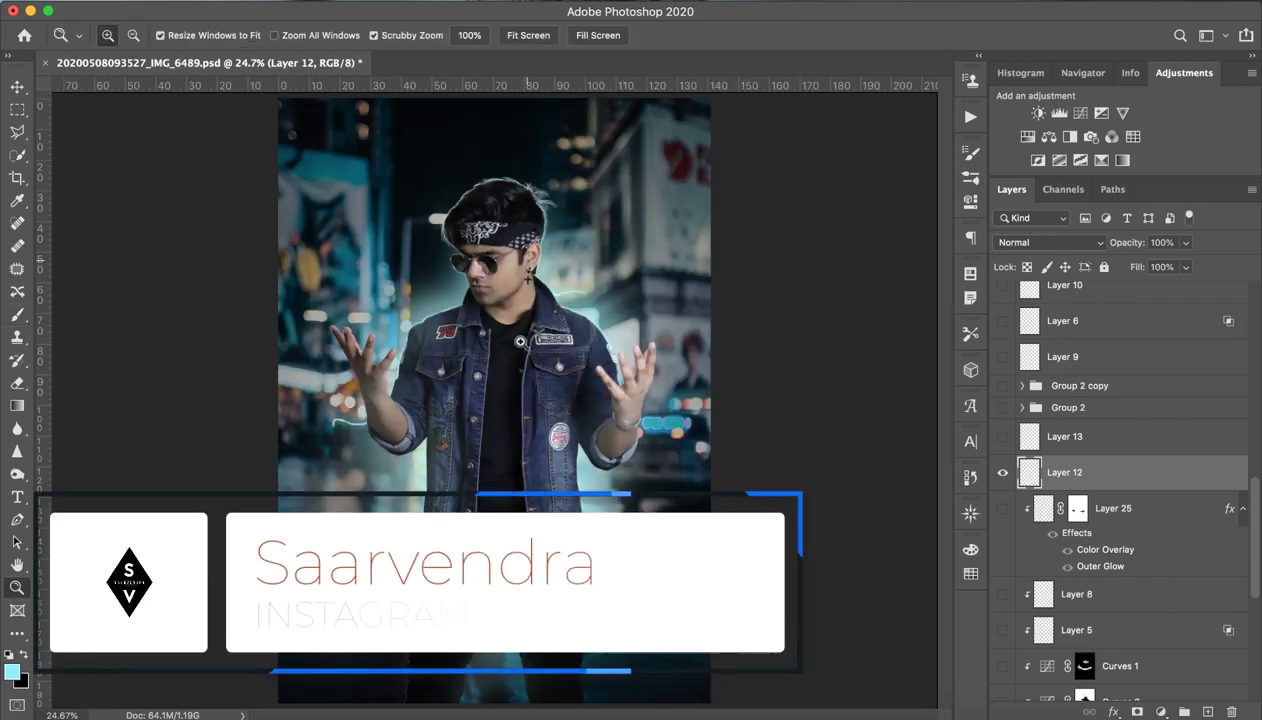
{"action": "mouse_move", "coordinate": [480, 312]}
{"action": "left_mouse_down"}
{"action": "mouse_move", "coordinate": [505, 309]}
{"action": "mouse_move", "coordinate": [455, 310]}
{"action": "left_mouse_up"}
{"action": "key", "text": "b"}
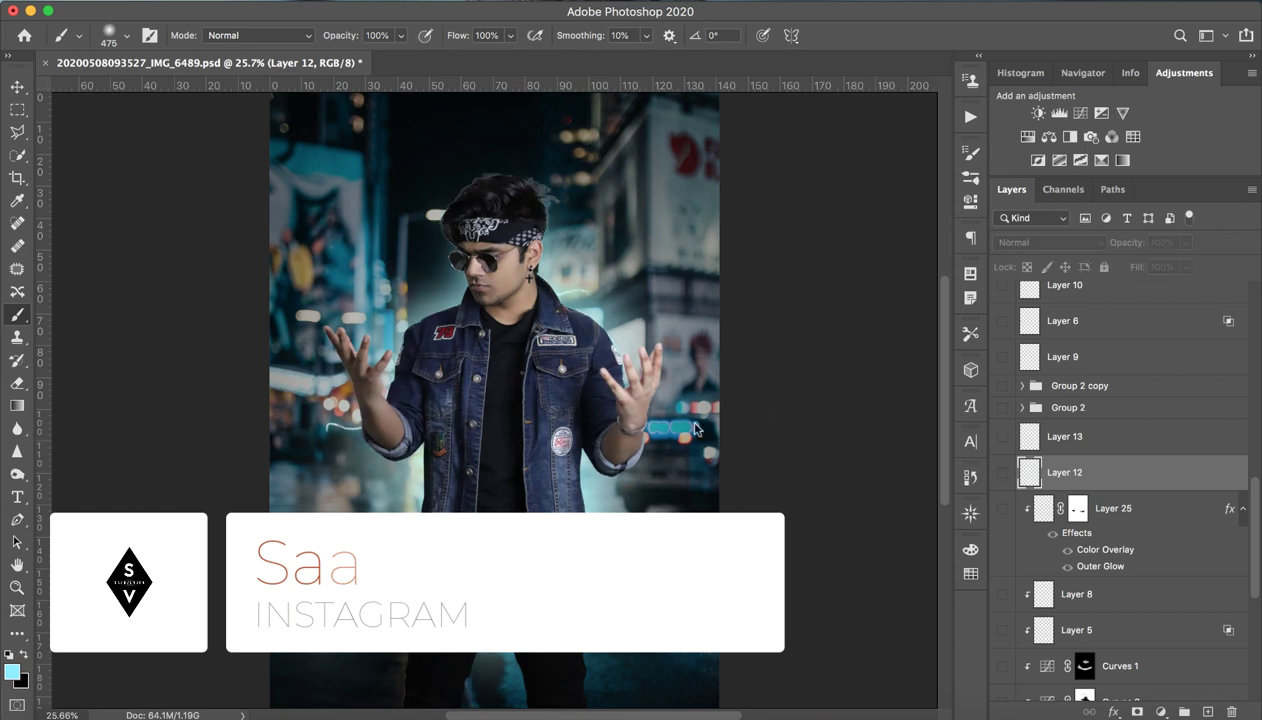
{"action": "left_click", "coordinate": [1003, 468]}
{"action": "left_click", "coordinate": [1003, 436]}
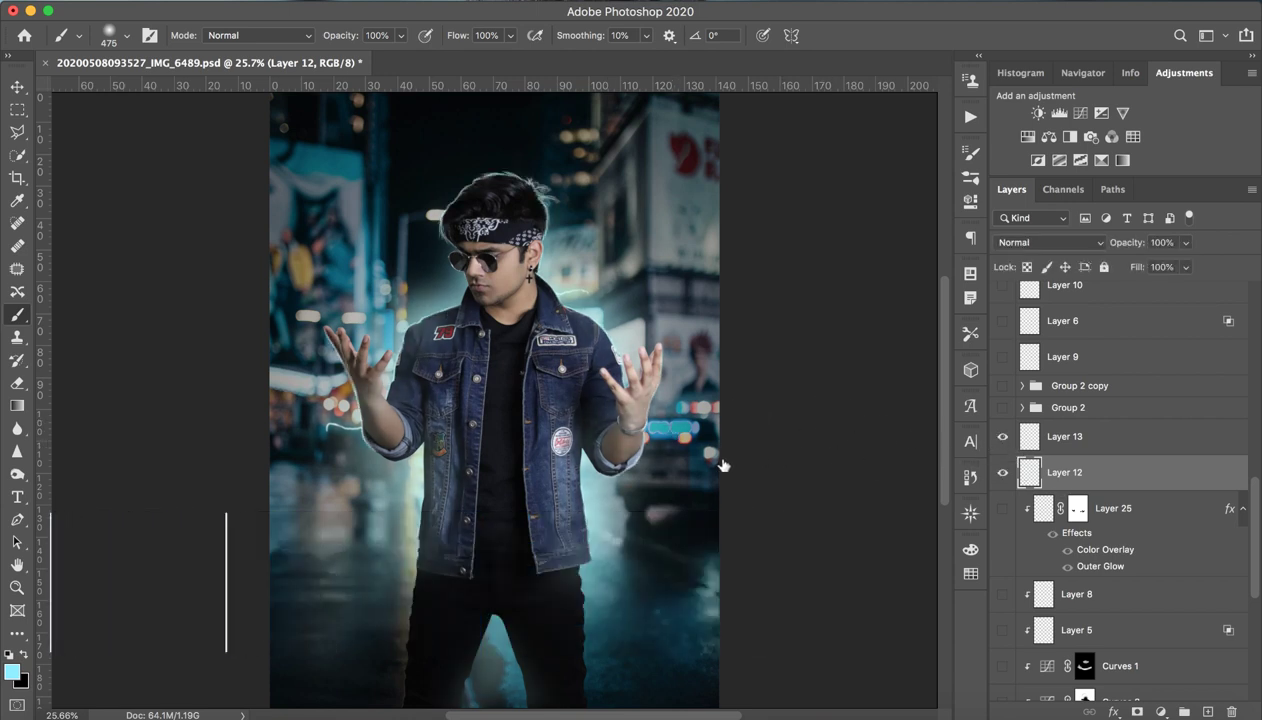
{"action": "left_click_drag", "start_coordinate": [740, 416], "coordinate": [808, 397]}
- Hide Layer 13, add a new layer above it and shrink the brush to about 3 px
{"action": "left_click", "coordinate": [1113, 432]}
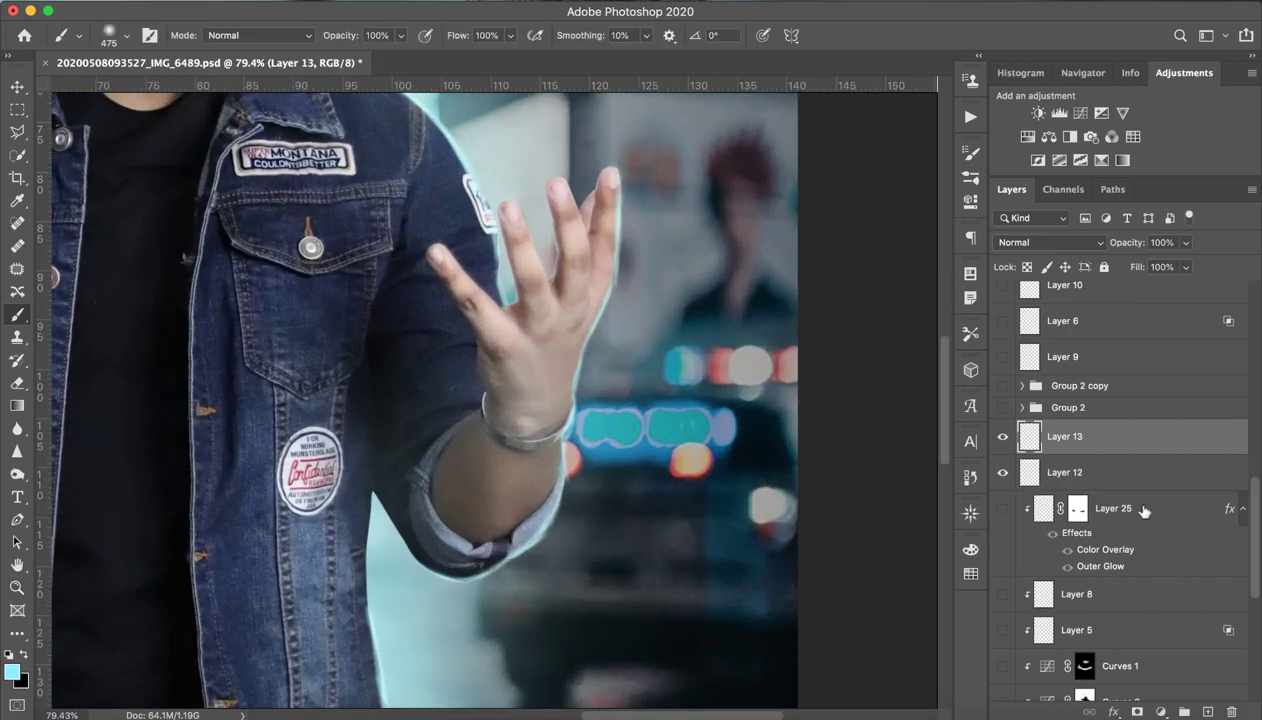
{"action": "left_click", "coordinate": [1004, 438]}
{"action": "left_click", "coordinate": [1208, 712]}
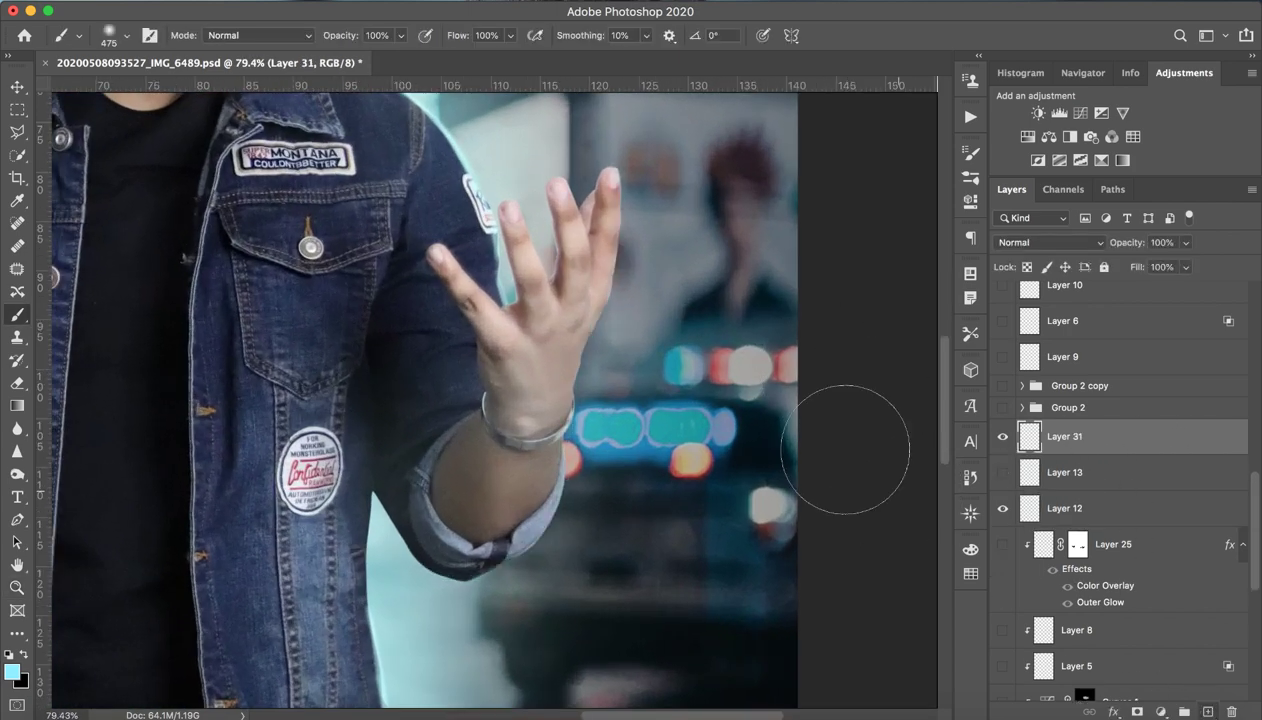
{"action": "left_click_drag", "start_coordinate": [680, 320], "coordinate": [582, 283]}
{"action": "key", "text": "ctrl+z"}
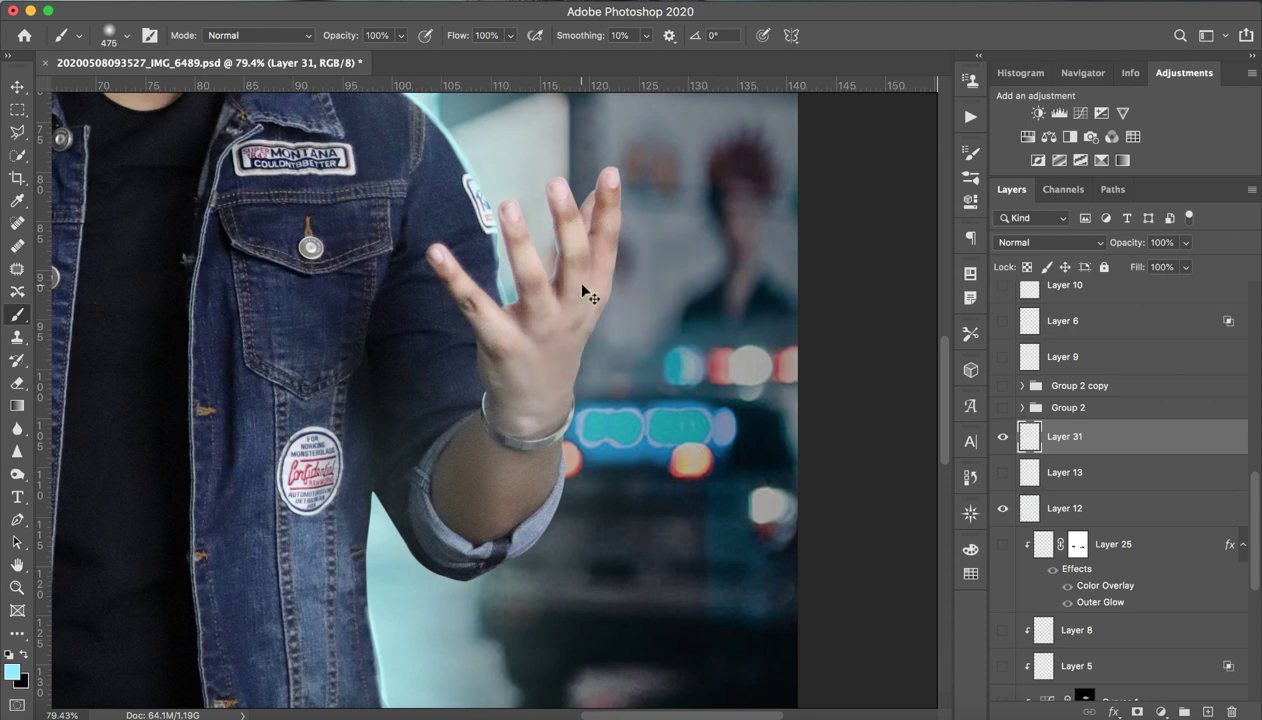
{"action": "left_click_drag", "start_coordinate": [682, 380], "coordinate": [512, 378]}
- Paint a thin cyan rim along the hand's right edge, wrist and raised finger
{"action": "left_click_drag", "start_coordinate": [589, 316], "coordinate": [568, 390]}
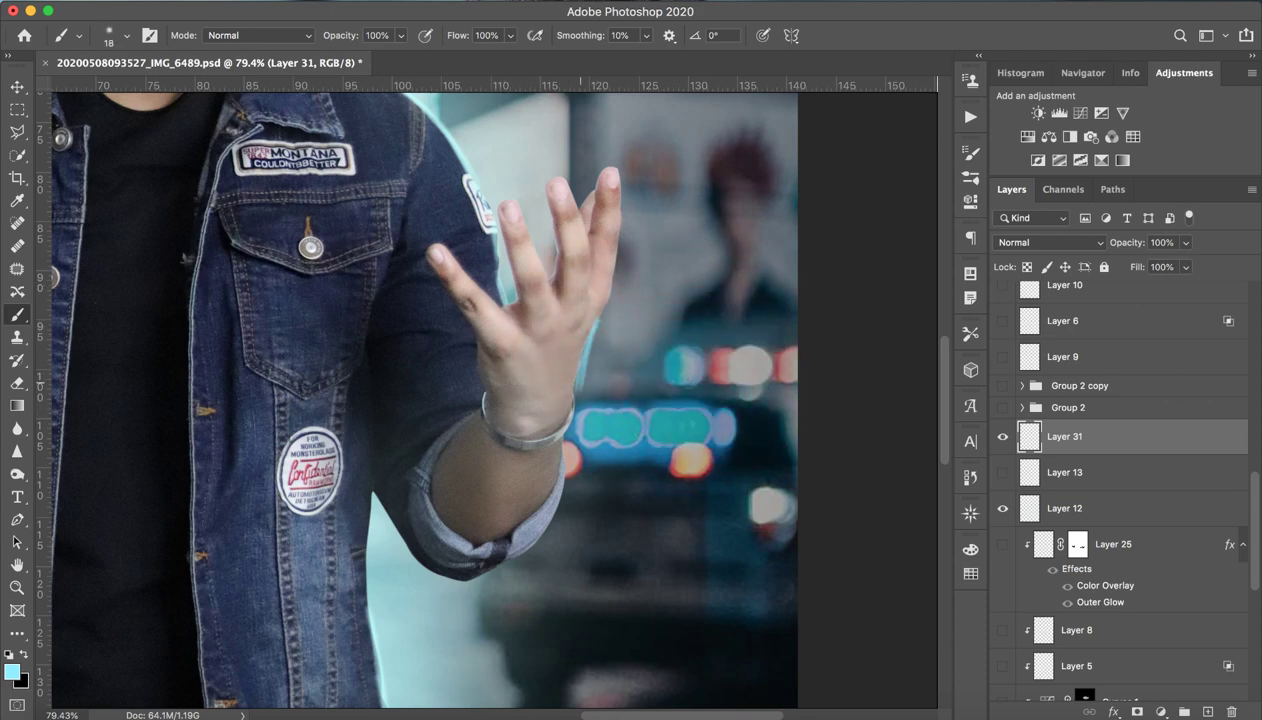
{"action": "left_click_drag", "start_coordinate": [580, 322], "coordinate": [566, 408]}
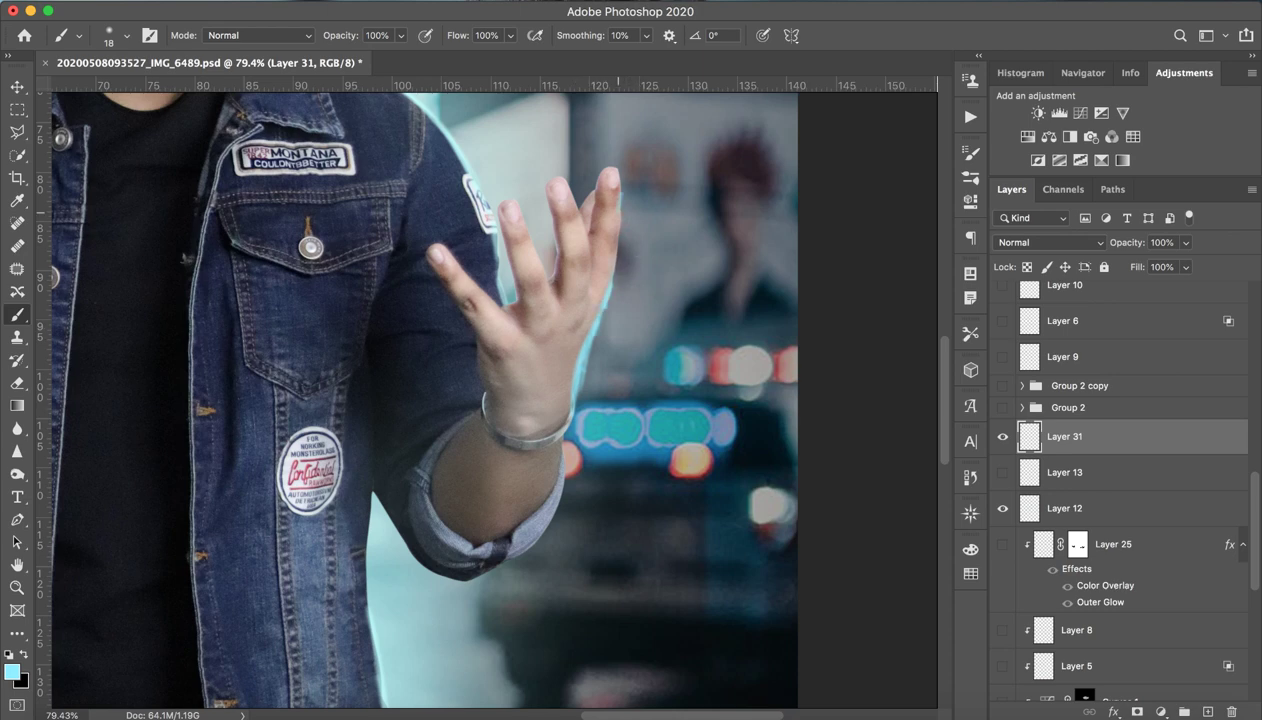
{"action": "left_click_drag", "start_coordinate": [610, 198], "coordinate": [607, 286]}
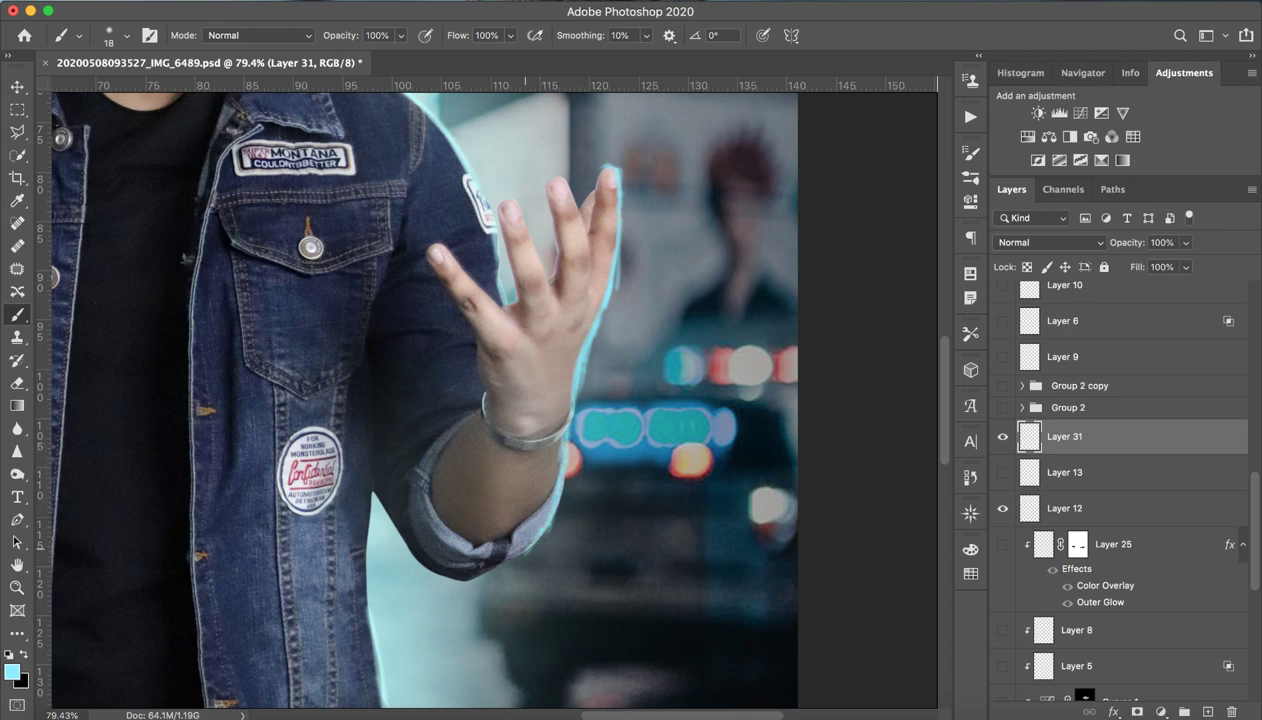
{"action": "key", "text": "z"}
{"action": "mouse_move", "coordinate": [392, 477]}
{"action": "left_mouse_down"}
{"action": "mouse_move", "coordinate": [151, 464]}
{"action": "mouse_move", "coordinate": [476, 432]}
{"action": "left_mouse_up"}
- Zoom out on the image, then hide and delete Layer 31
{"action": "key", "text": "b"}
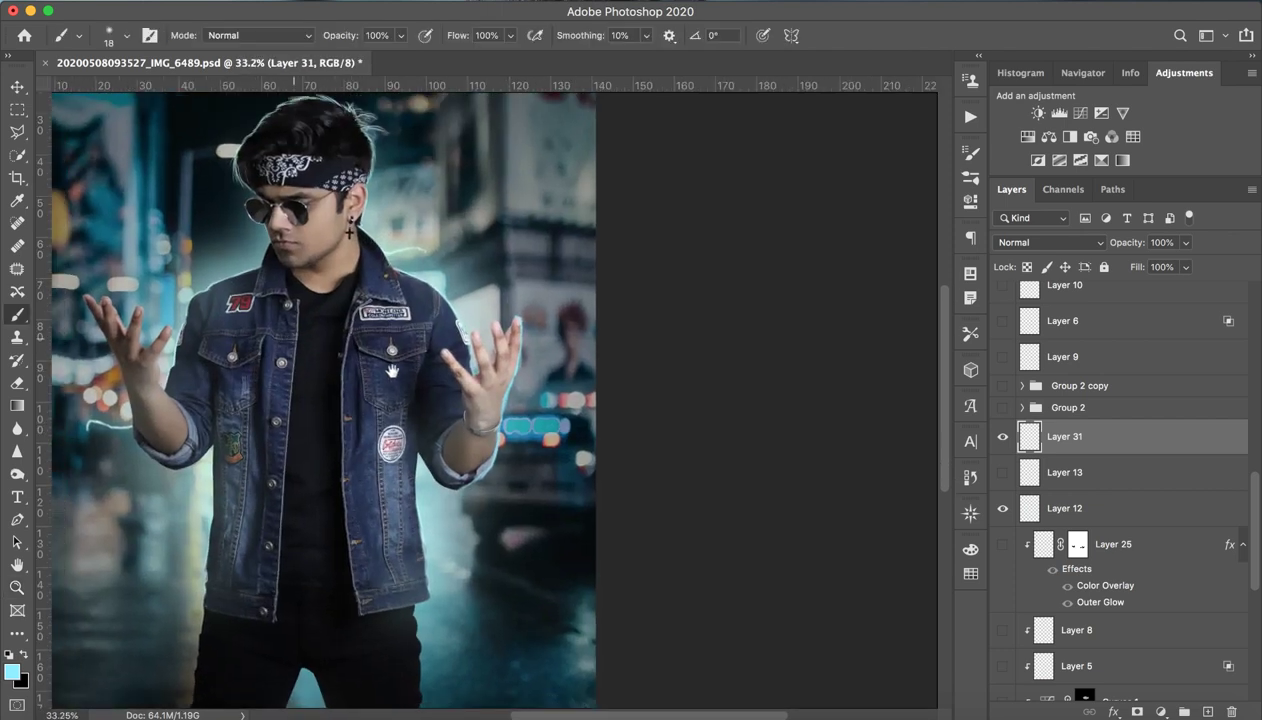
{"action": "left_click_drag", "start_coordinate": [392, 371], "coordinate": [586, 375]}
{"action": "key", "text": "z"}
{"action": "key", "text": "b"}
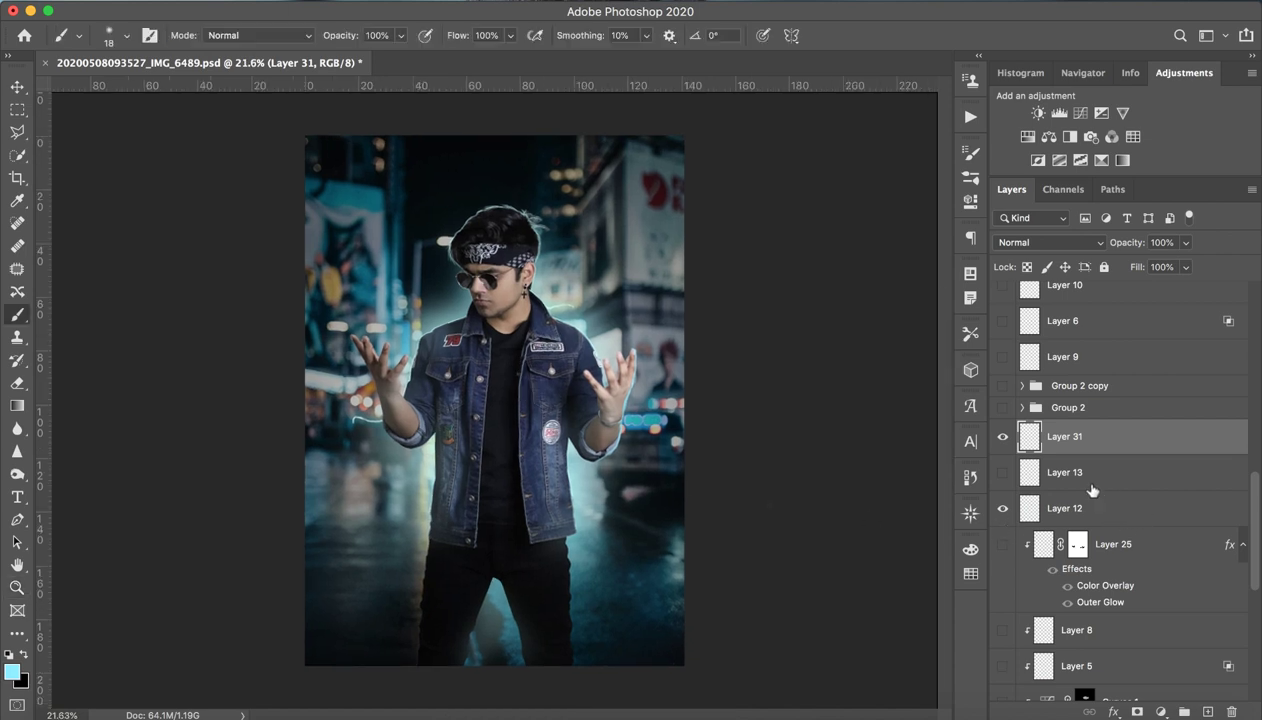
{"action": "left_click", "coordinate": [999, 438]}
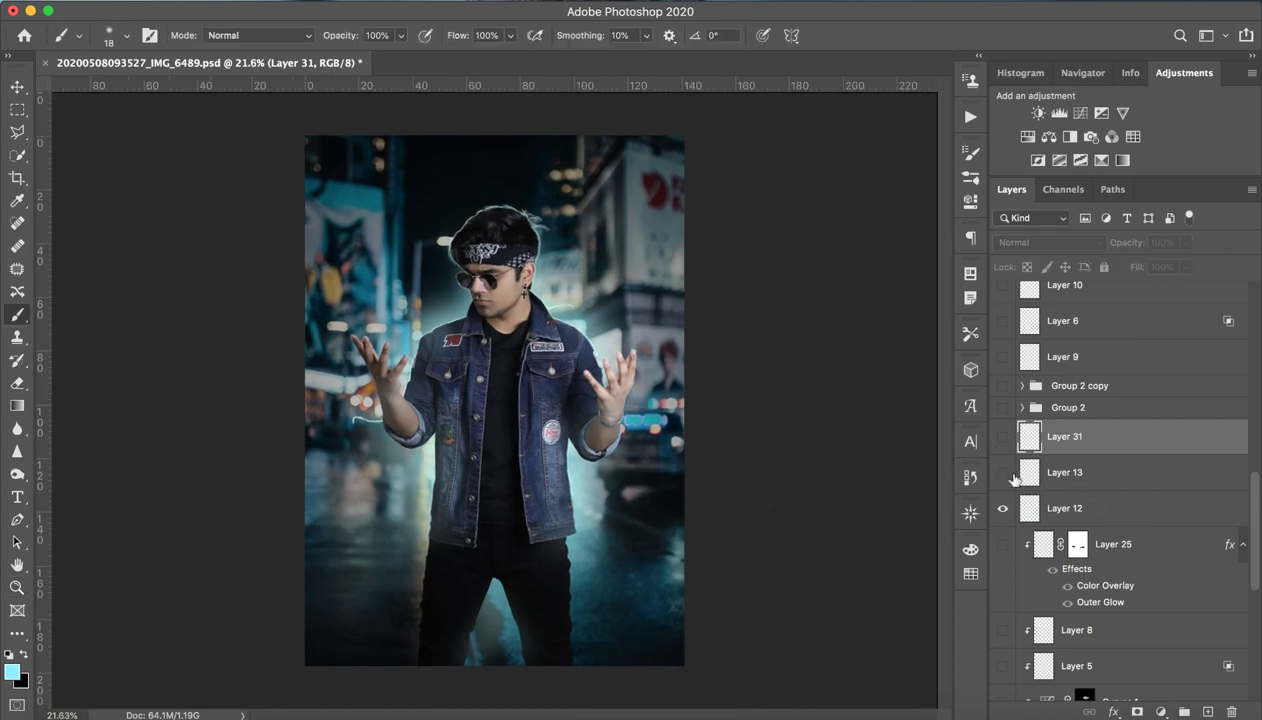
{"action": "left_click", "coordinate": [1233, 711]}
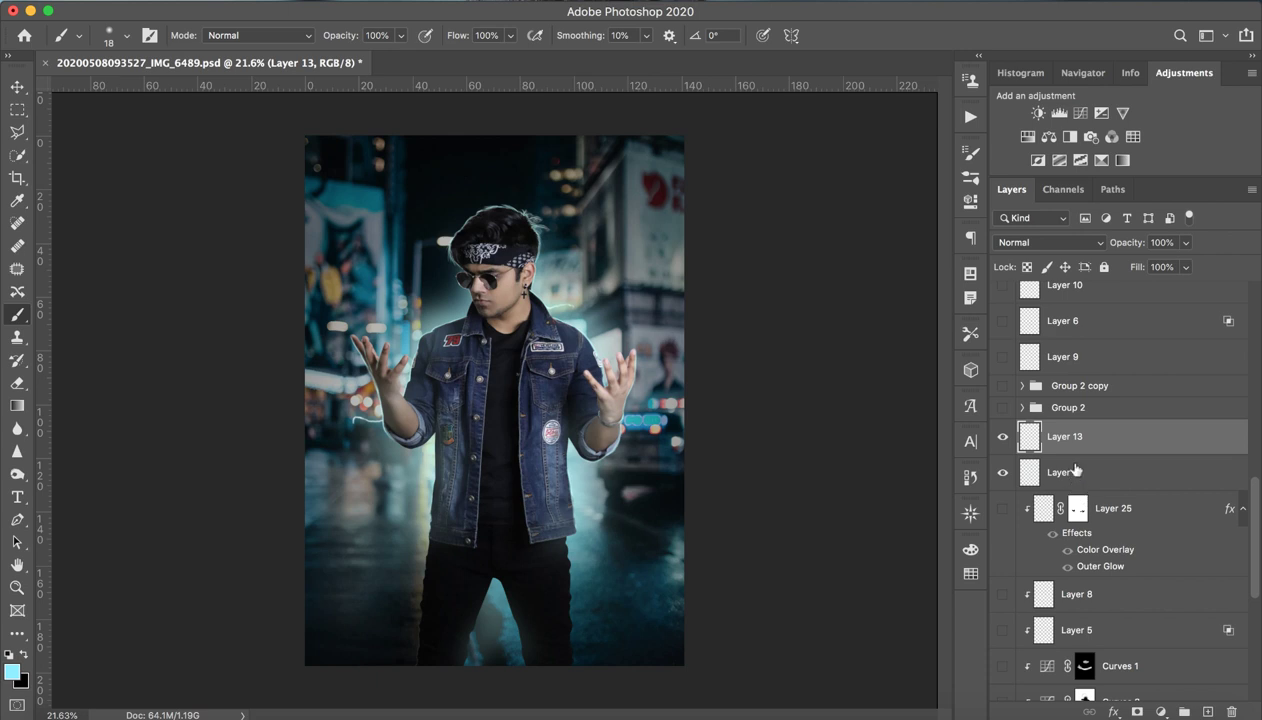
- Toggle the Group 2 and Group 2 copy lightning and Layer 12 to compare the glow
{"action": "scroll", "coordinate": [1075, 470], "scroll_direction": "up", "scroll_amount": 3}
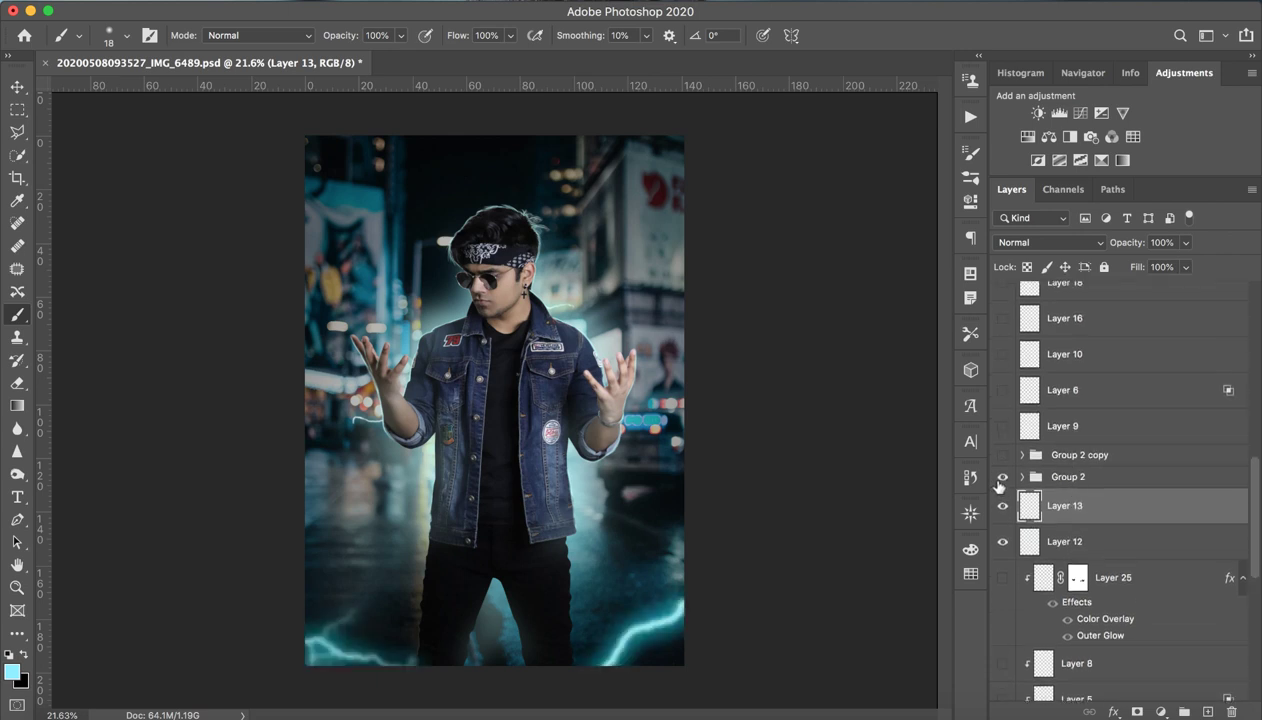
{"action": "left_click", "coordinate": [1003, 478]}
{"action": "left_click", "coordinate": [1003, 456]}
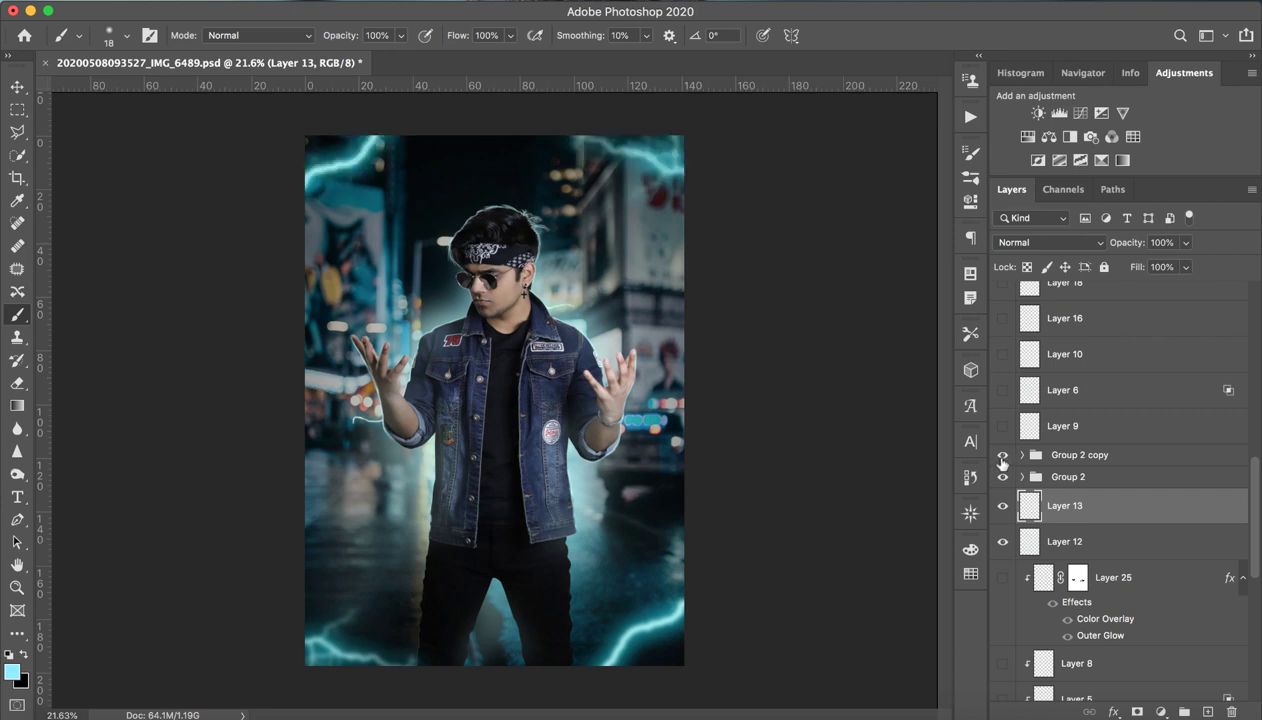
{"action": "left_click", "coordinate": [1003, 456]}
{"action": "left_click", "coordinate": [1003, 478]}
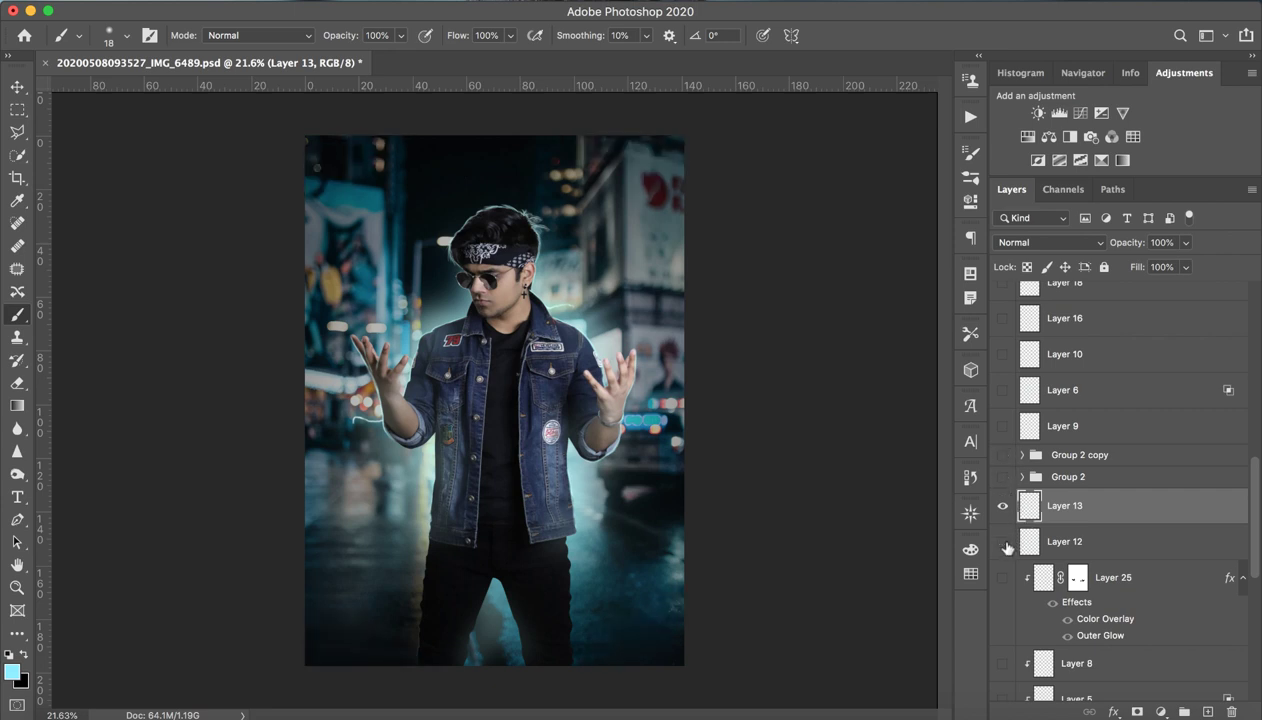
{"action": "left_click", "coordinate": [1003, 541]}
- Show Layer 9's chest glow and Layer 10's reflections on the sunglasses
{"action": "scroll", "coordinate": [1033, 500], "scroll_direction": "up", "scroll_amount": 2}
{"action": "scroll", "coordinate": [1025, 480], "scroll_direction": "up", "scroll_amount": 2}
{"action": "scroll", "coordinate": [1017, 462], "scroll_direction": "up", "scroll_amount": 2}
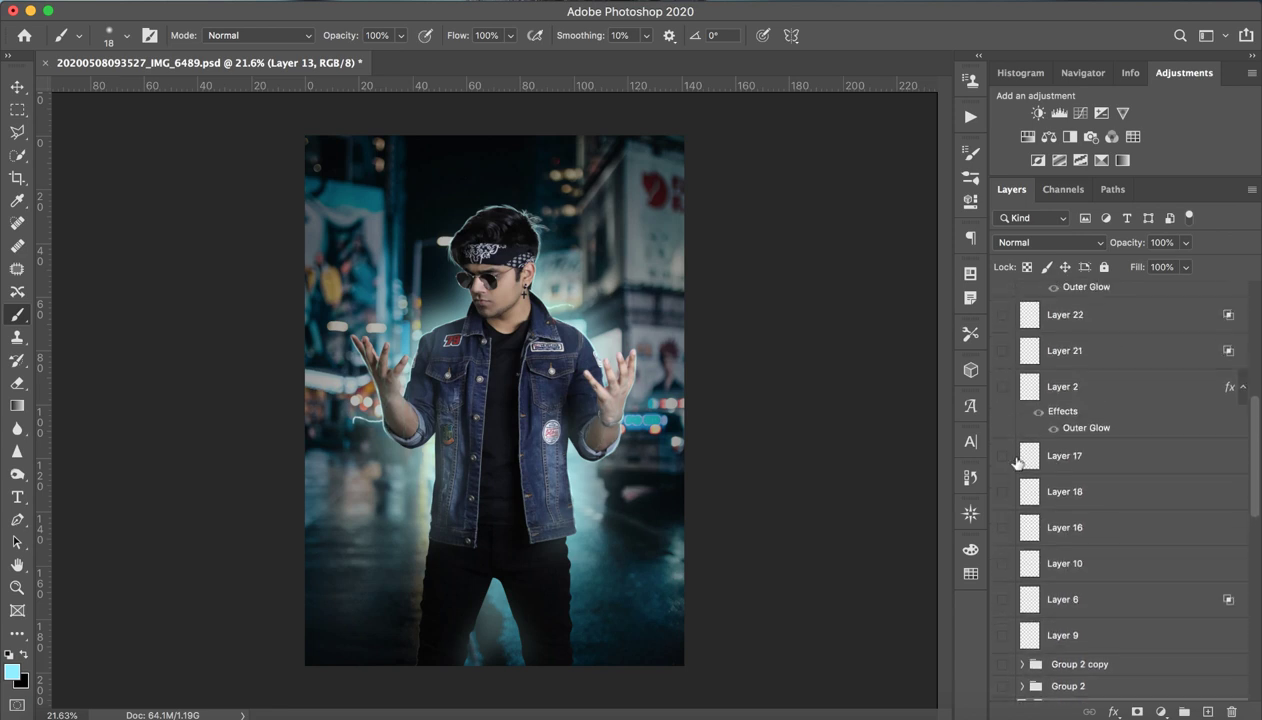
{"action": "scroll", "coordinate": [1012, 495], "scroll_direction": "down", "scroll_amount": 2}
{"action": "left_click", "coordinate": [1003, 581]}
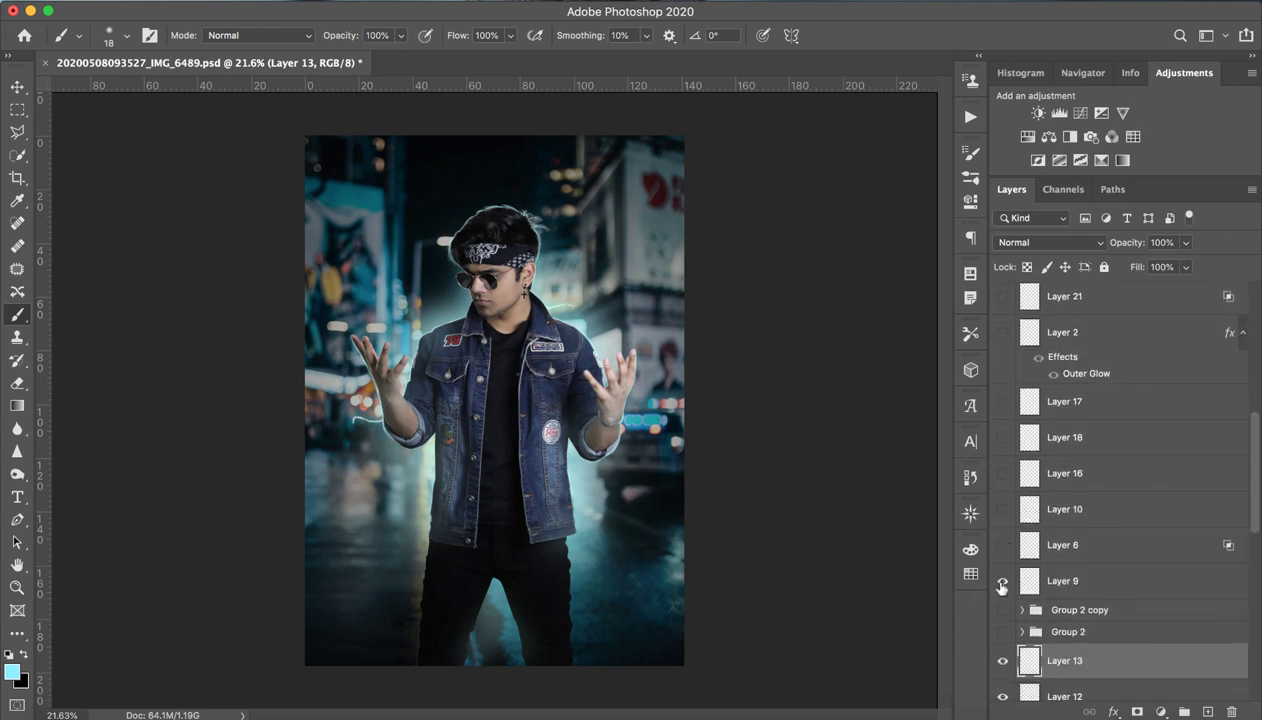
{"action": "left_click", "coordinate": [1003, 581]}
{"action": "left_click_drag", "start_coordinate": [530, 373], "coordinate": [552, 224]}
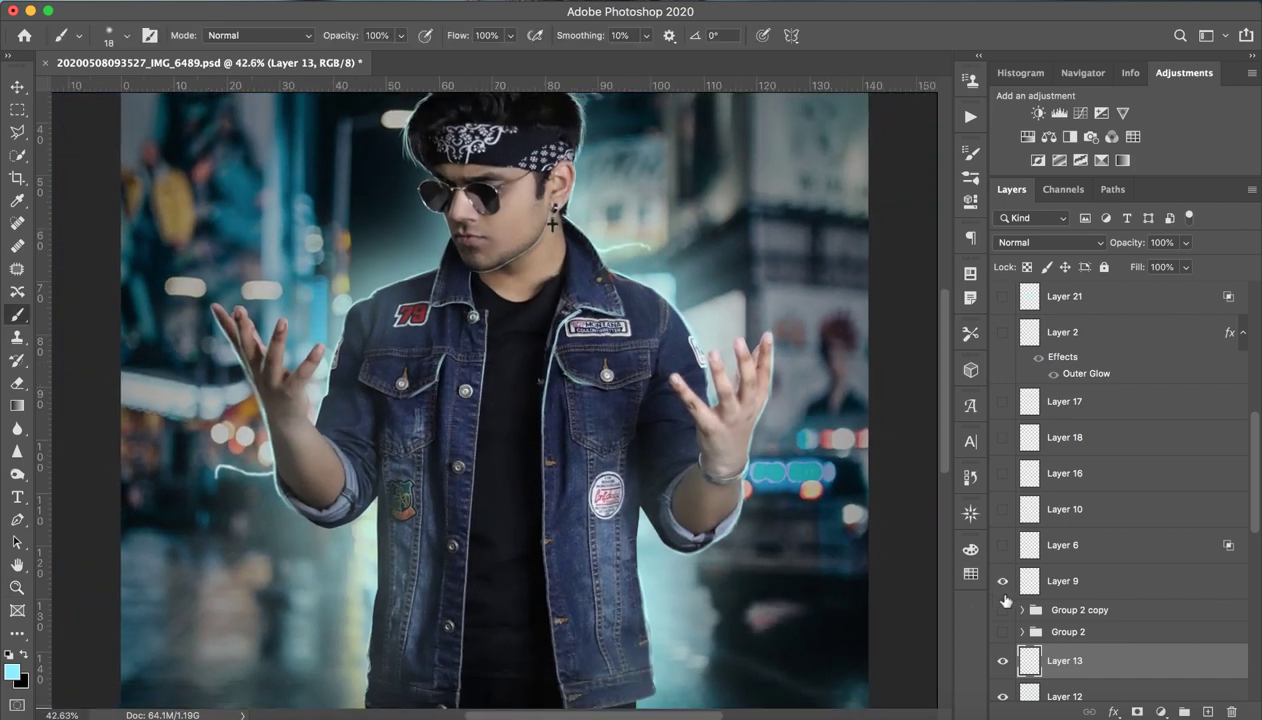
{"action": "left_click", "coordinate": [1004, 584]}
{"action": "left_click", "coordinate": [1003, 584]}
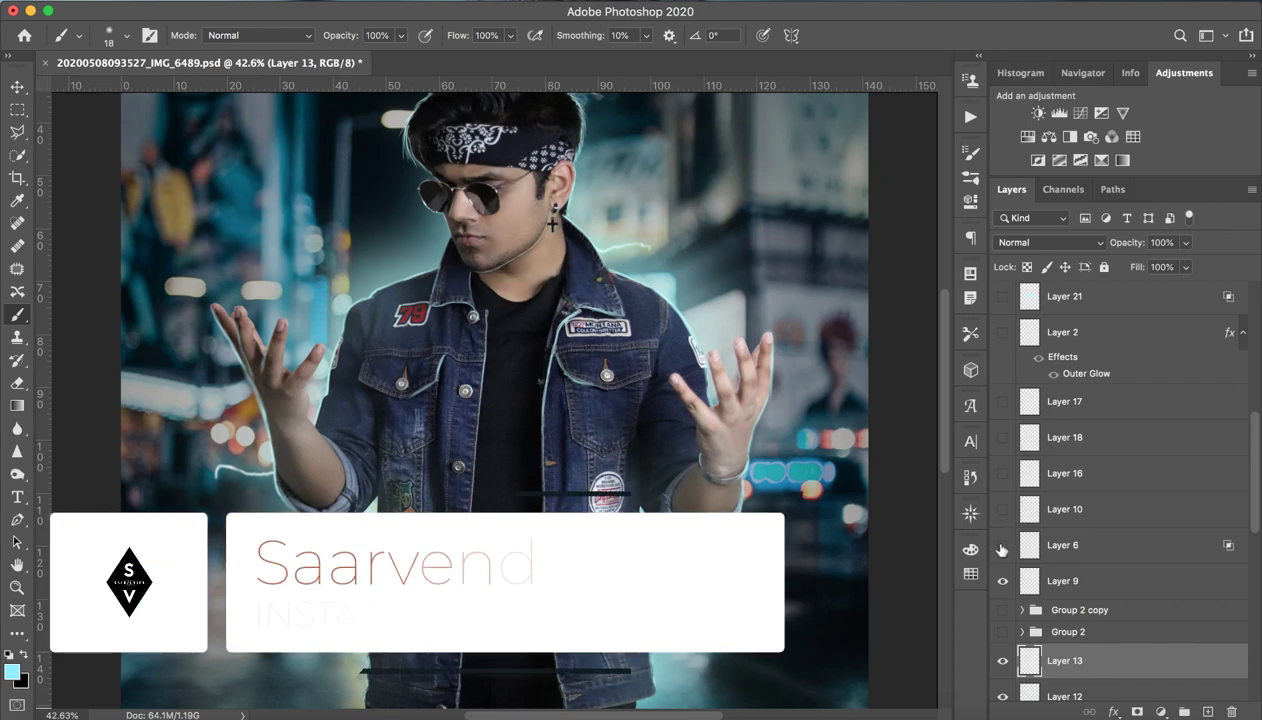
{"action": "left_click", "coordinate": [1003, 509]}
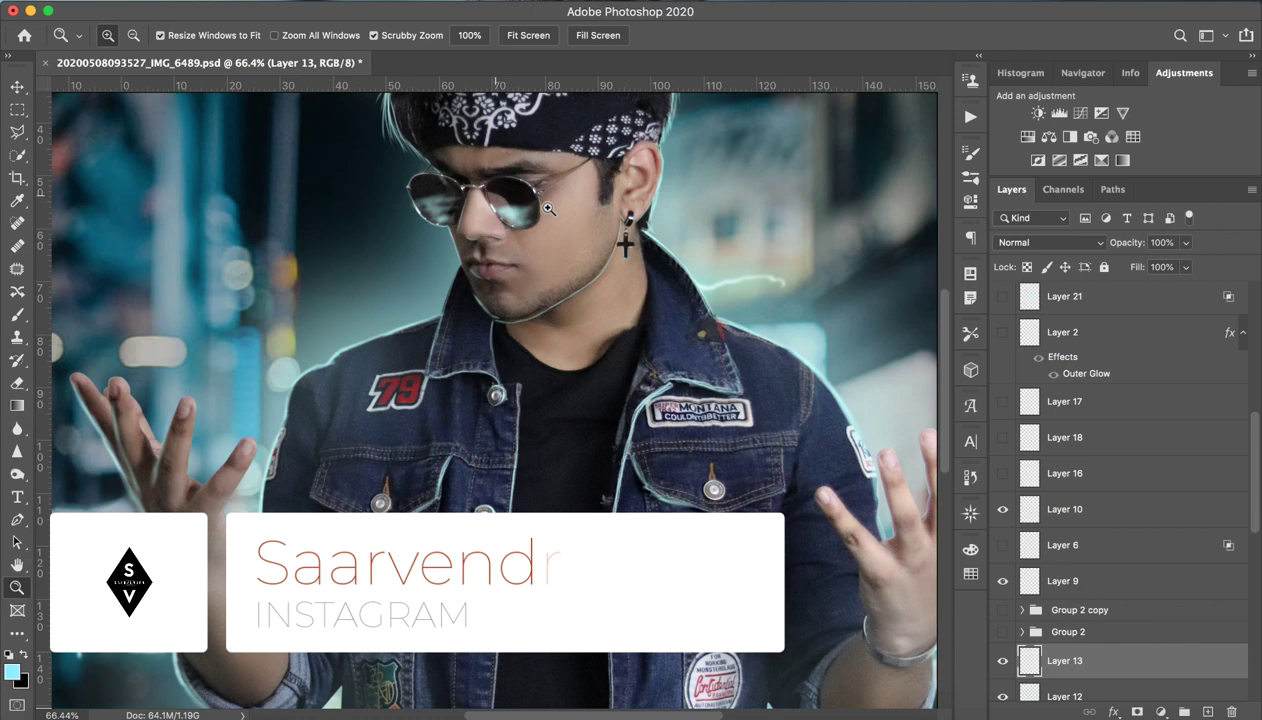
- Zoom into the face, hide Layer 10, add a new layer and set foreground to #baffff
{"action": "left_click_drag", "start_coordinate": [552, 225], "coordinate": [1025, 625]}
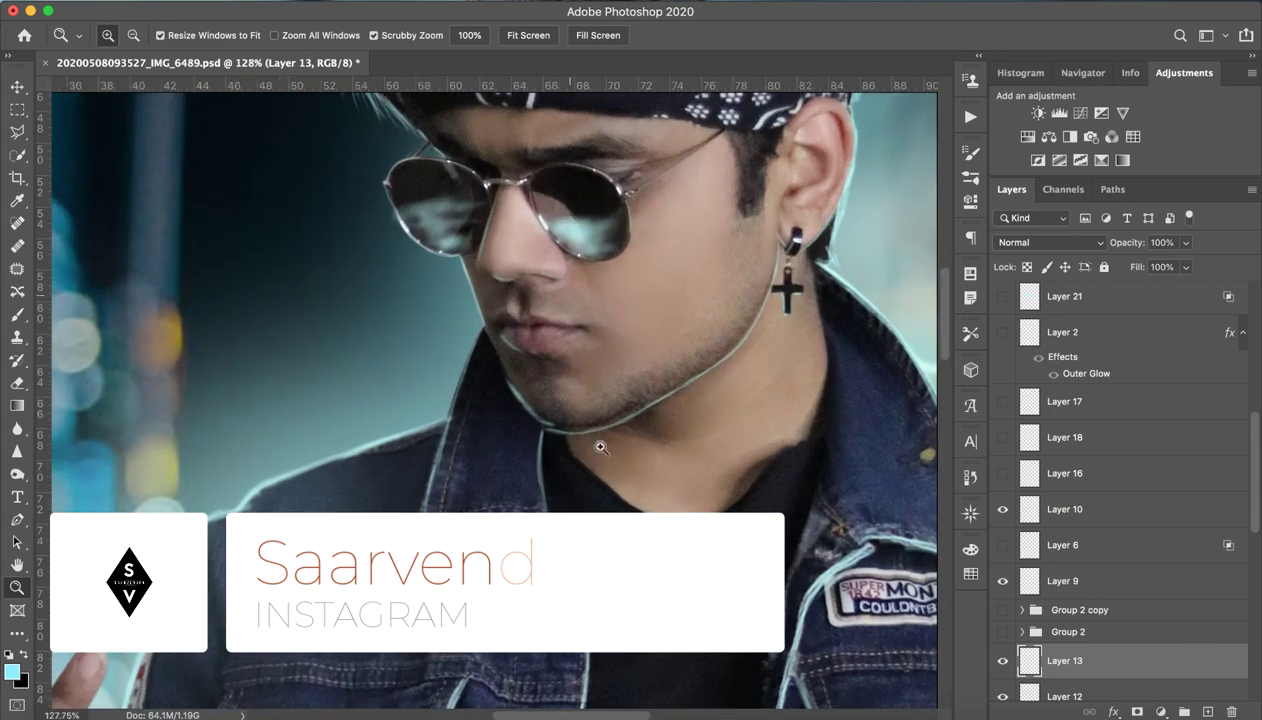
{"action": "left_click", "coordinate": [1080, 510]}
{"action": "left_click", "coordinate": [1003, 509]}
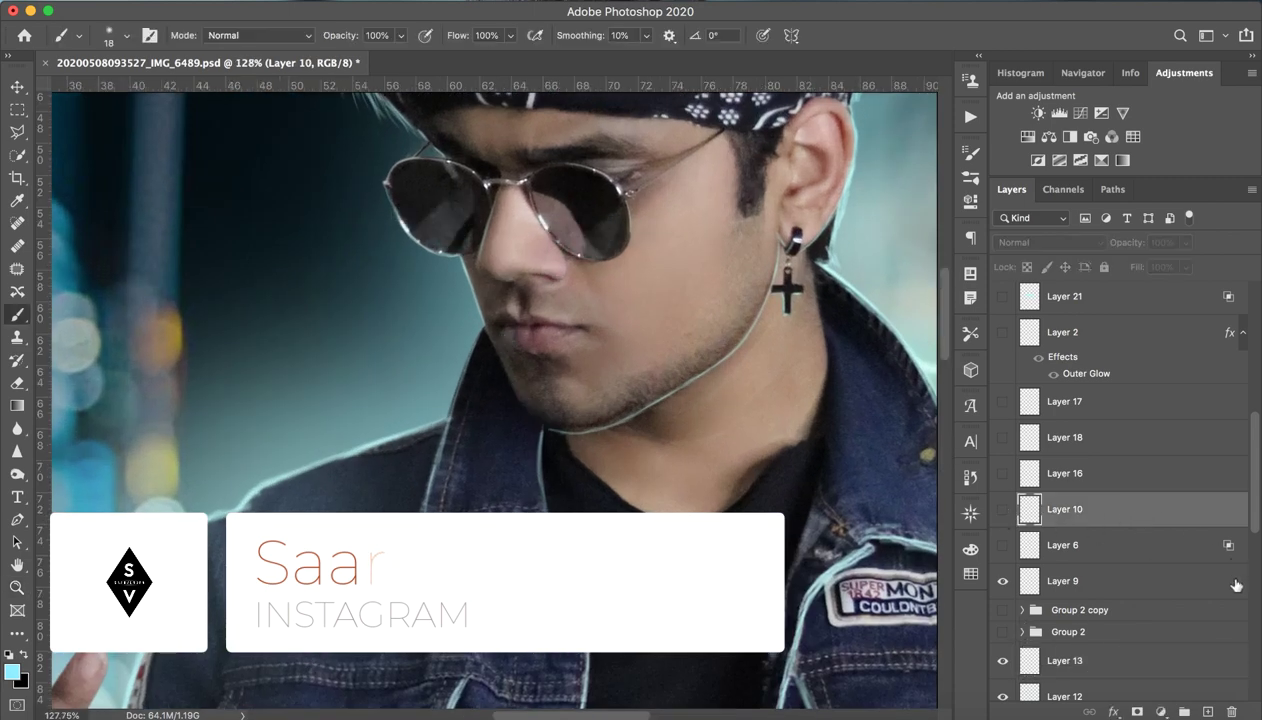
{"action": "left_click", "coordinate": [1208, 712]}
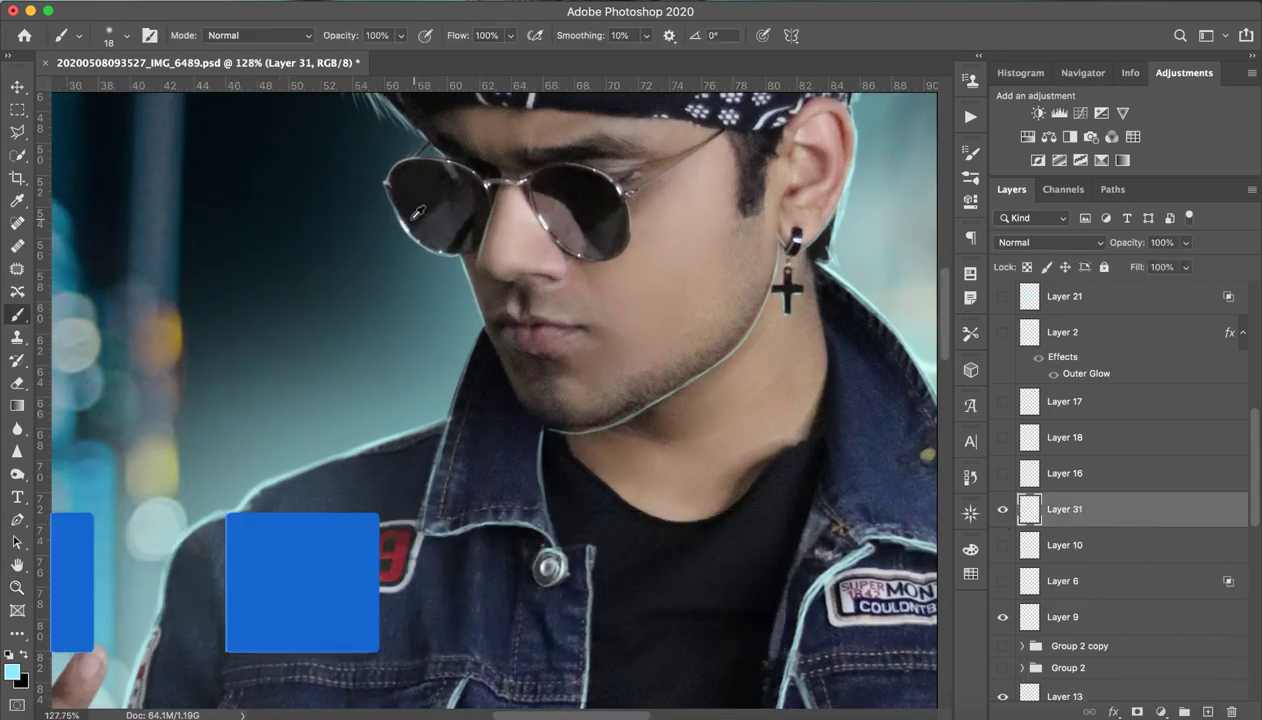
{"action": "mouse_move", "coordinate": [456, 208]}
{"action": "left_mouse_down", "text": "alt"}
{"action": "mouse_move", "coordinate": [341, 287]}
{"action": "mouse_move", "coordinate": [341, 452]}
{"action": "mouse_move", "coordinate": [359, 445]}
{"action": "left_mouse_up", "text": "alt"}
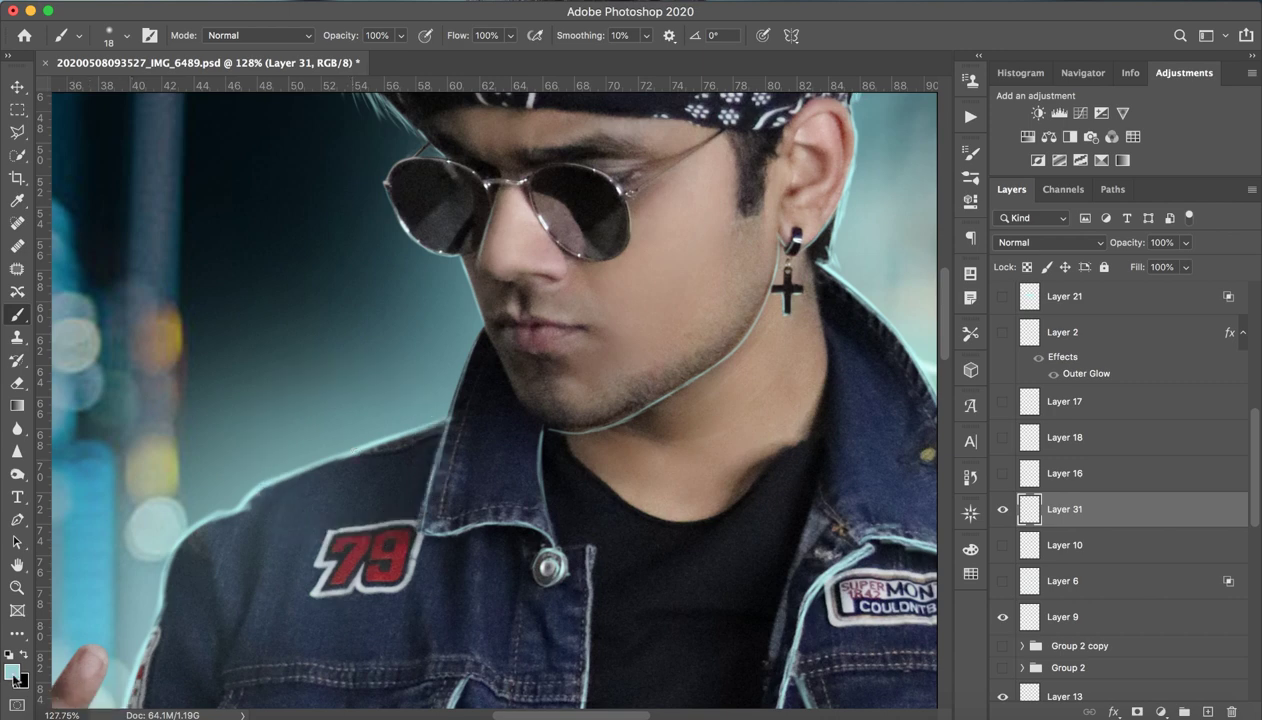
{"action": "left_click", "coordinate": [13, 671]}
{"action": "left_click", "coordinate": [962, 77]}
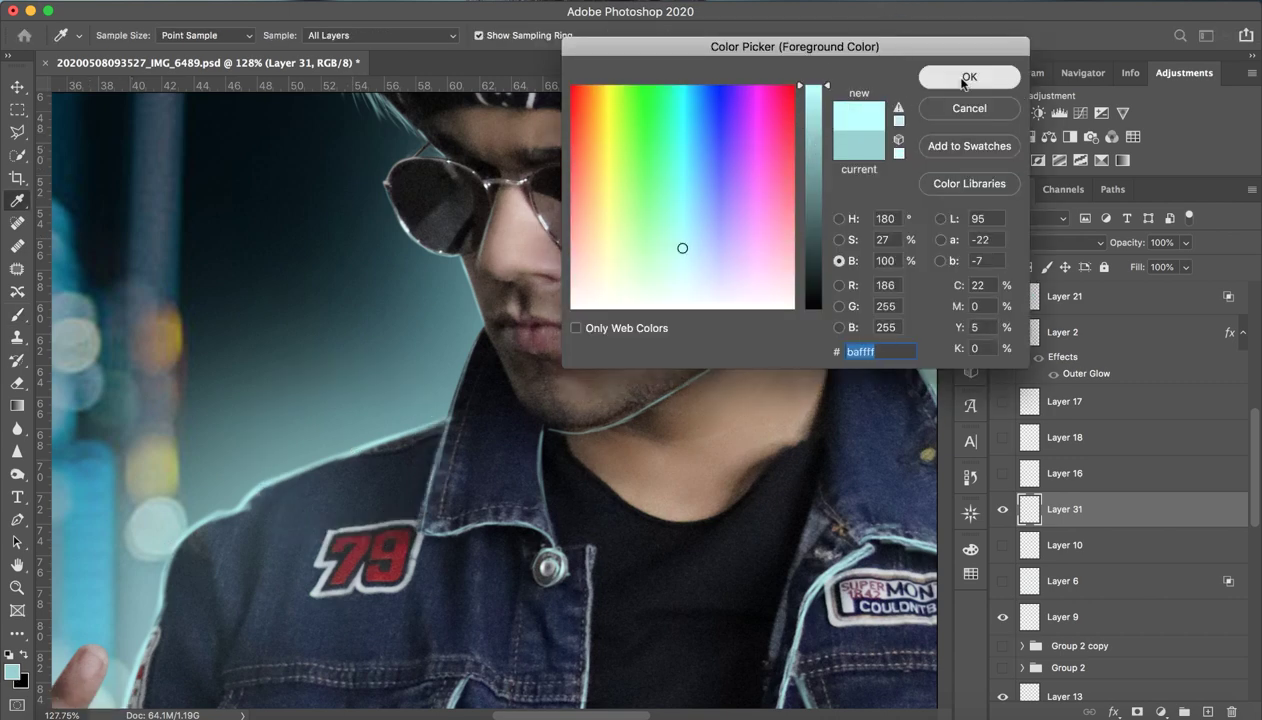
- Brush light cyan reflection streaks across both sunglass lenses at sizes 48 and 9 px
{"action": "mouse_move", "coordinate": [442, 237]}
{"action": "left_mouse_down", "text": "ctrl+alt"}
{"action": "mouse_move", "coordinate": [428, 228]}
{"action": "mouse_move", "coordinate": [465, 242]}
{"action": "left_mouse_up", "text": "ctrl+alt"}
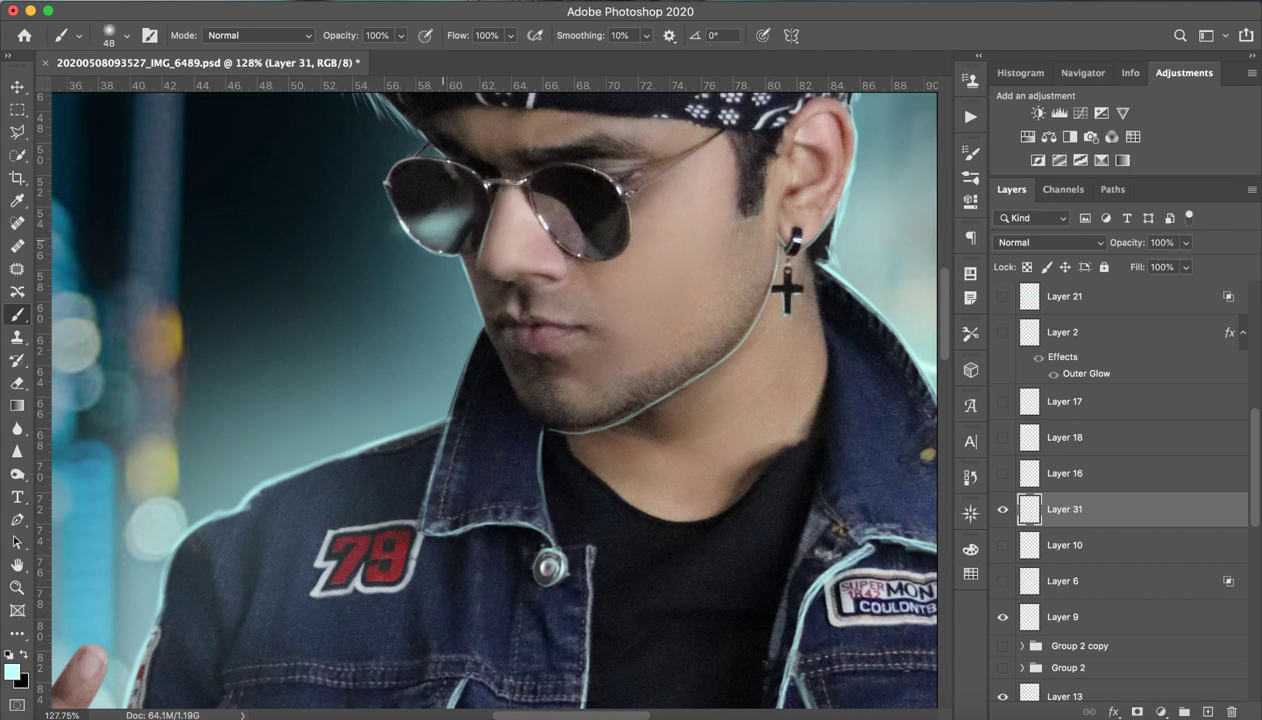
{"action": "mouse_move", "coordinate": [555, 212]}
{"action": "left_mouse_down"}
{"action": "mouse_move", "coordinate": [590, 225]}
{"action": "mouse_move", "coordinate": [592, 244]}
{"action": "mouse_move", "coordinate": [602, 214]}
{"action": "left_mouse_up"}
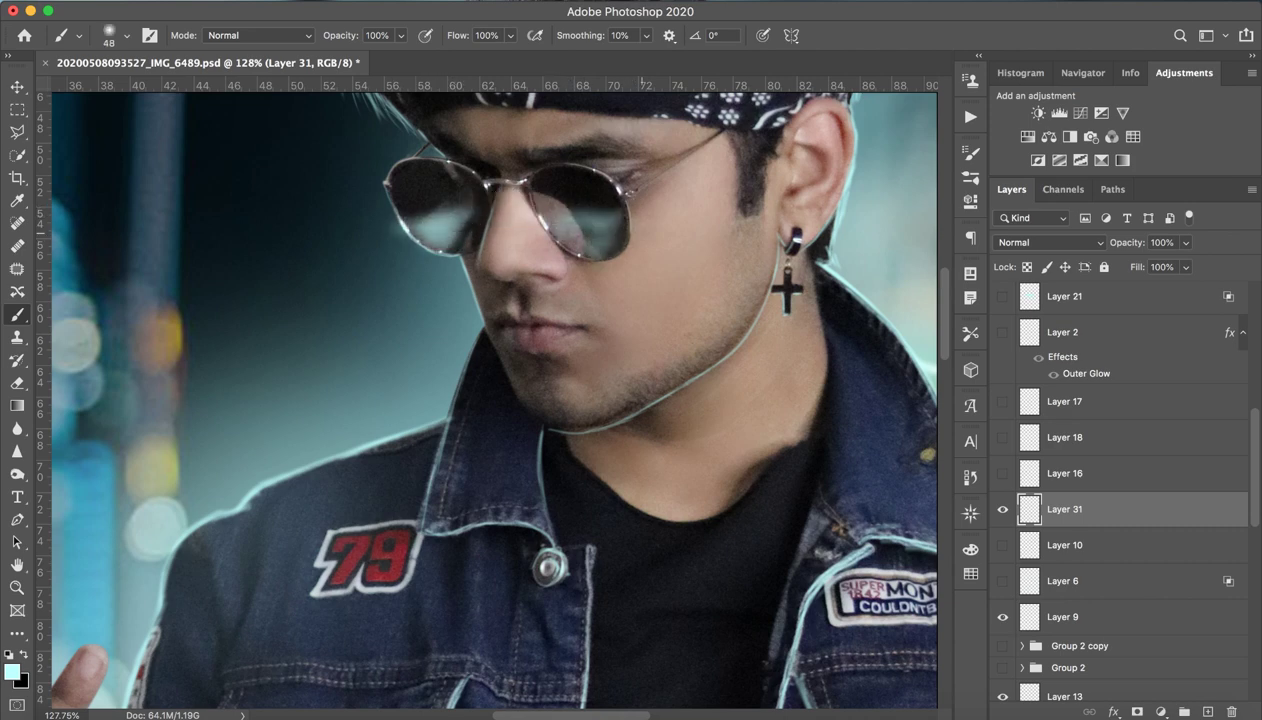
{"action": "left_click_drag", "start_coordinate": [455, 208], "coordinate": [418, 224], "text": "ctrl+alt"}
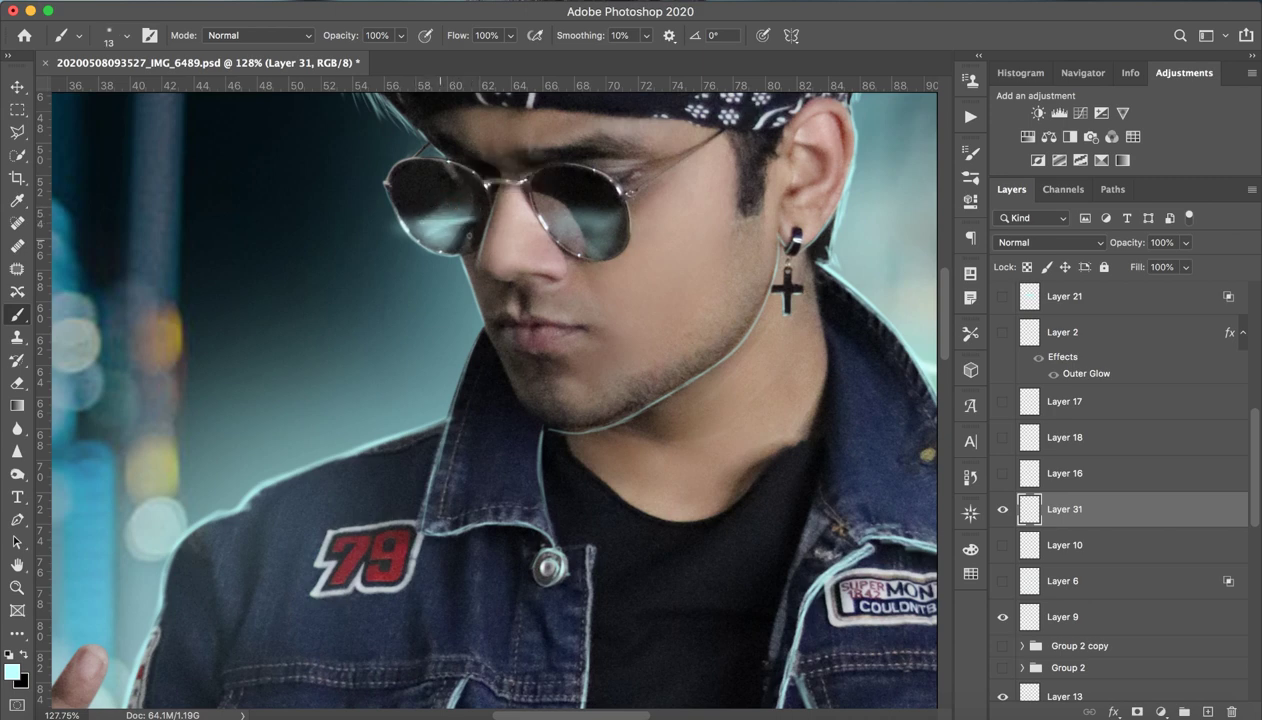
{"action": "left_click_drag", "start_coordinate": [598, 216], "coordinate": [612, 224]}
{"action": "right_click", "coordinate": [556, 222]}
{"action": "left_click", "coordinate": [655, 64]}
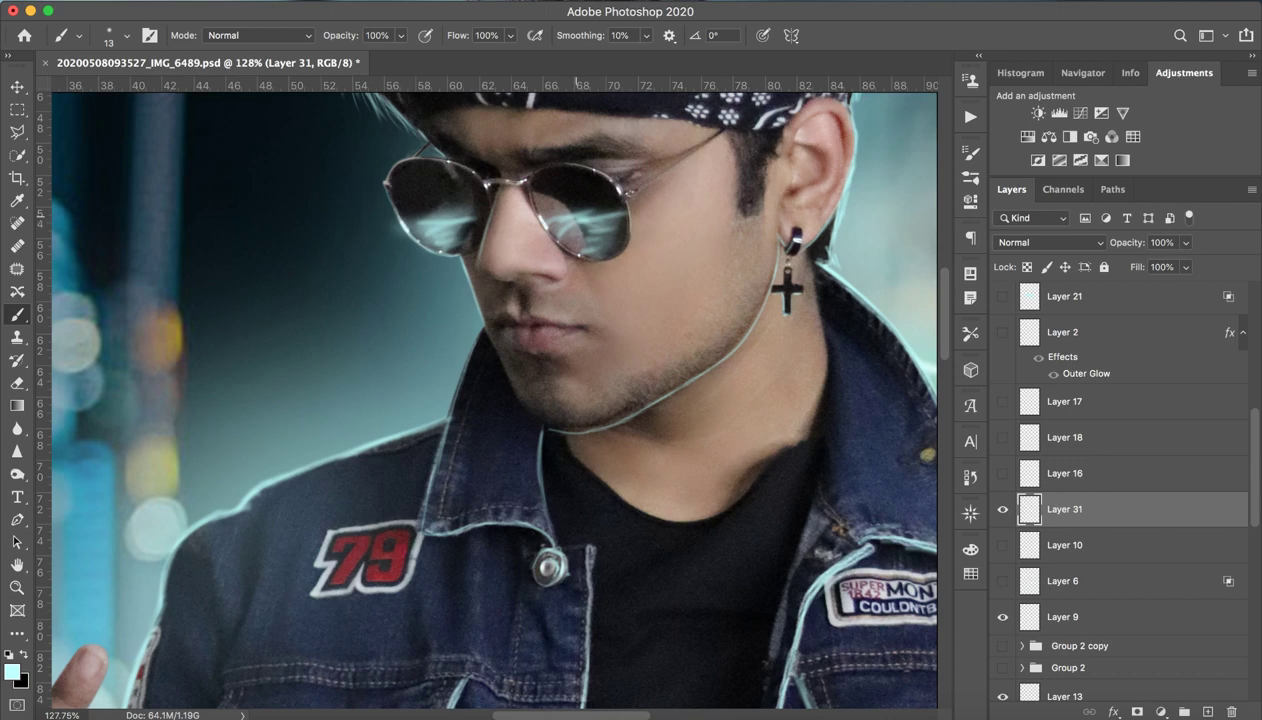
- Compare the composite with and without Layer 31's lens reflections, then delete Layer 31
{"action": "key", "text": "z"}
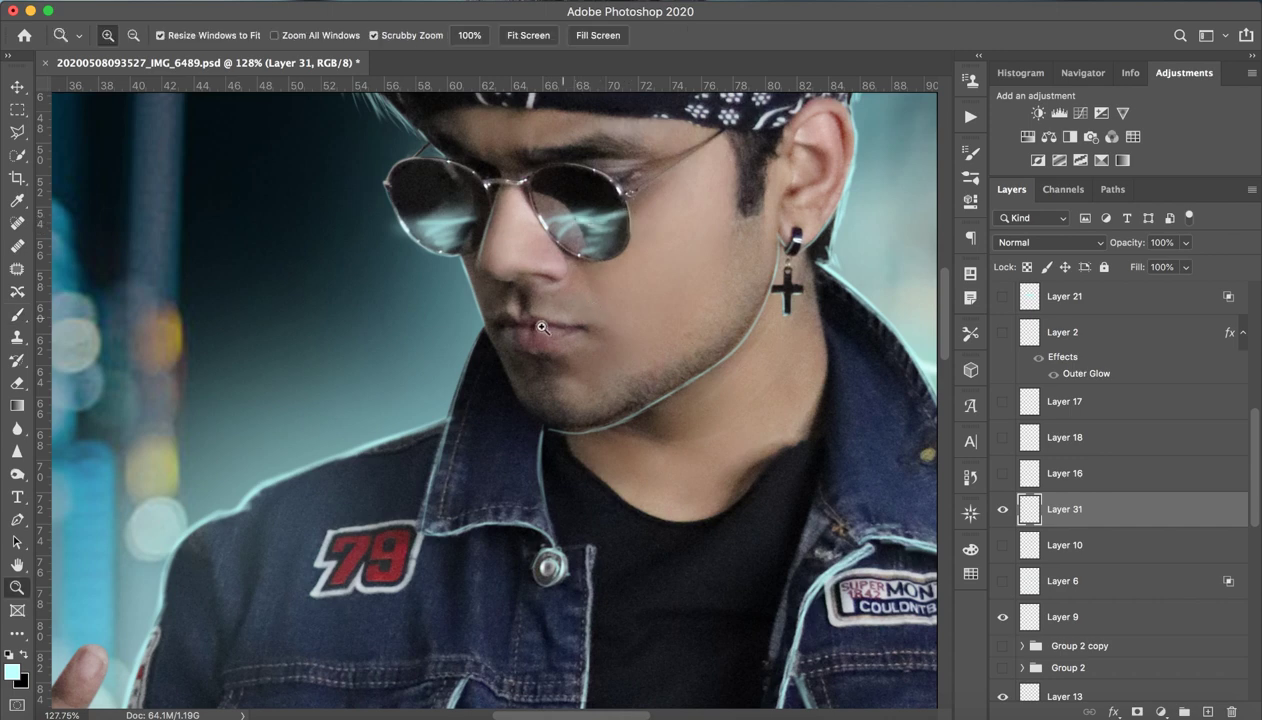
{"action": "left_click_drag", "start_coordinate": [580, 308], "coordinate": [464, 364]}
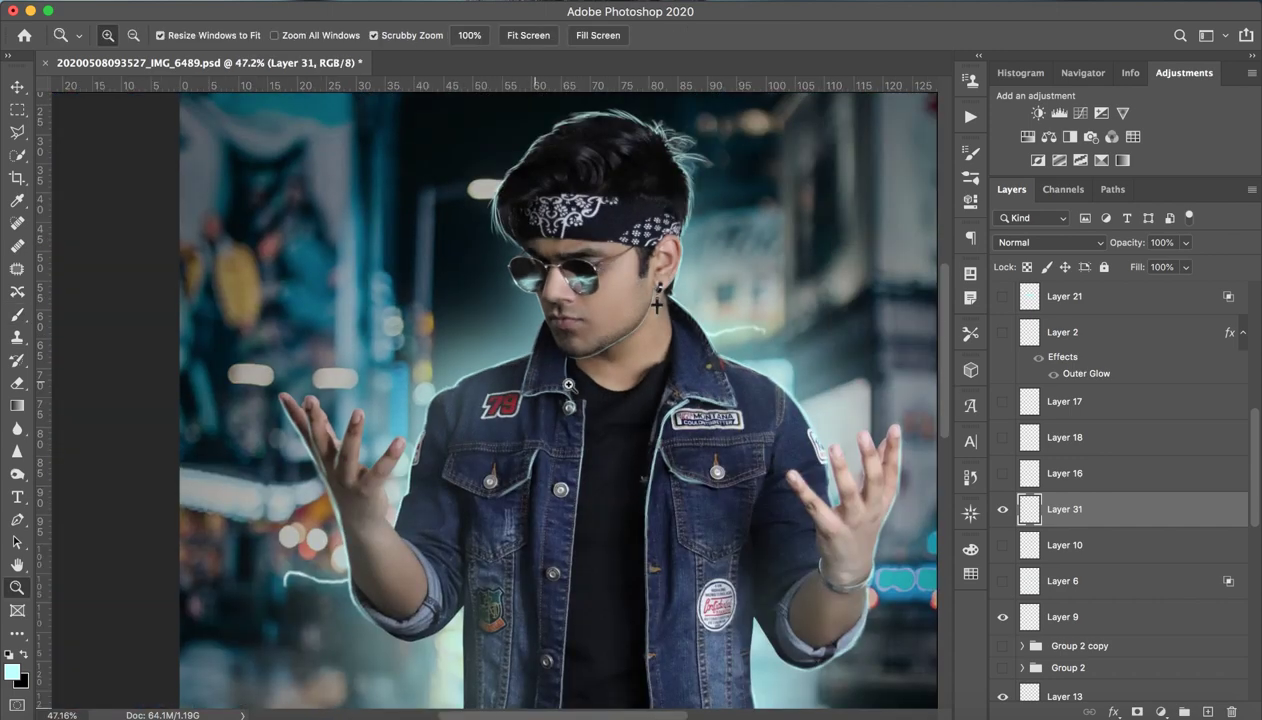
{"action": "left_click_drag", "start_coordinate": [510, 386], "coordinate": [504, 386]}
{"action": "key", "text": "b"}
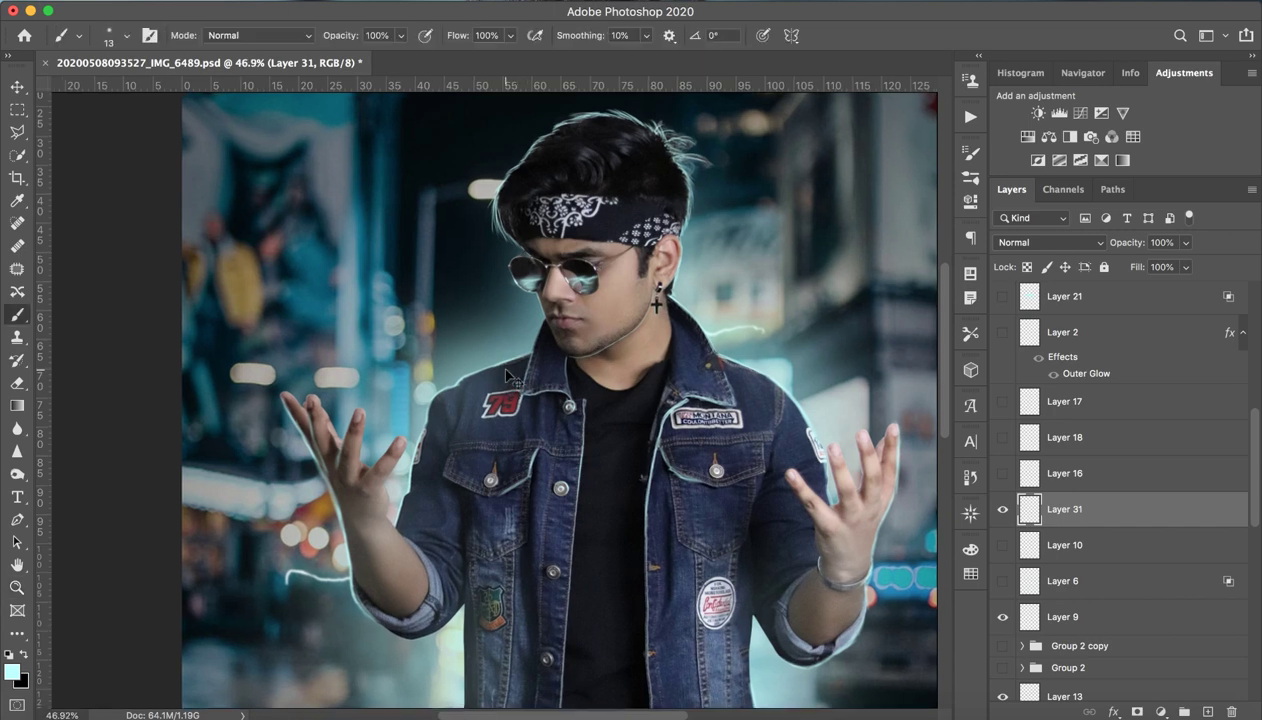
{"action": "scroll", "coordinate": [507, 376], "scroll_direction": "down", "scroll_amount": 5}
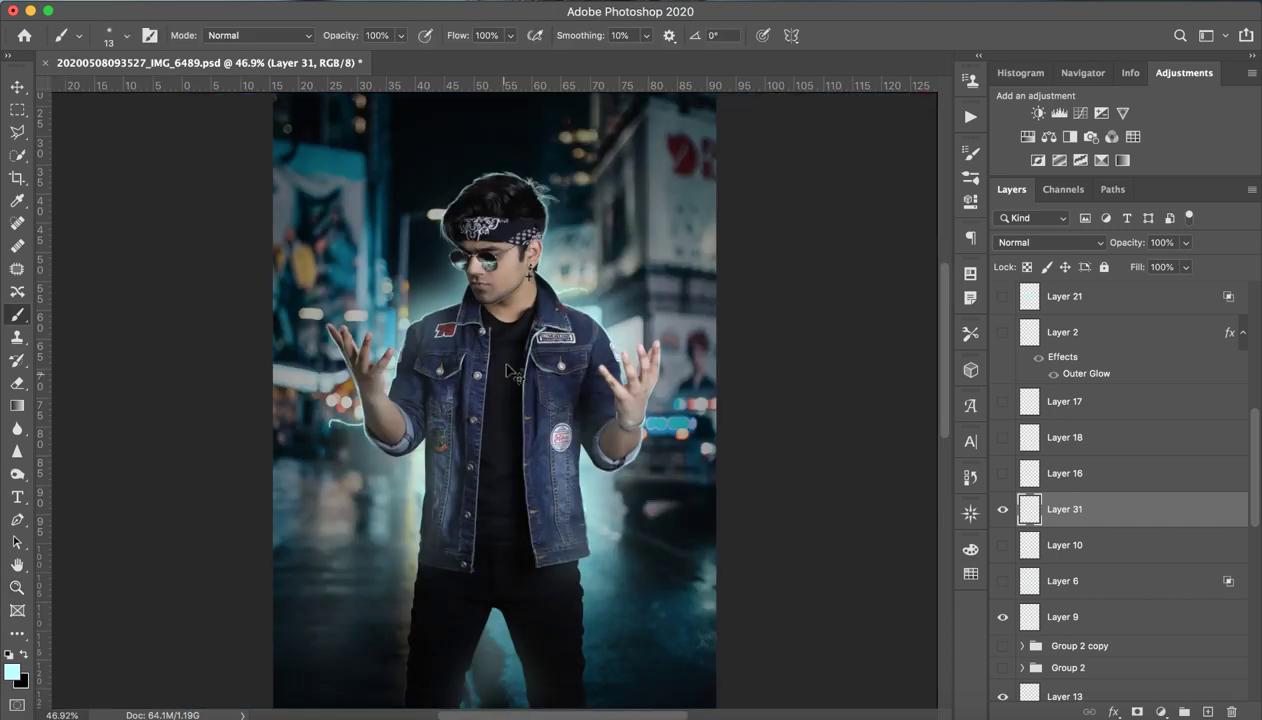
{"action": "left_click", "coordinate": [1003, 512]}
{"action": "left_click", "coordinate": [995, 513]}
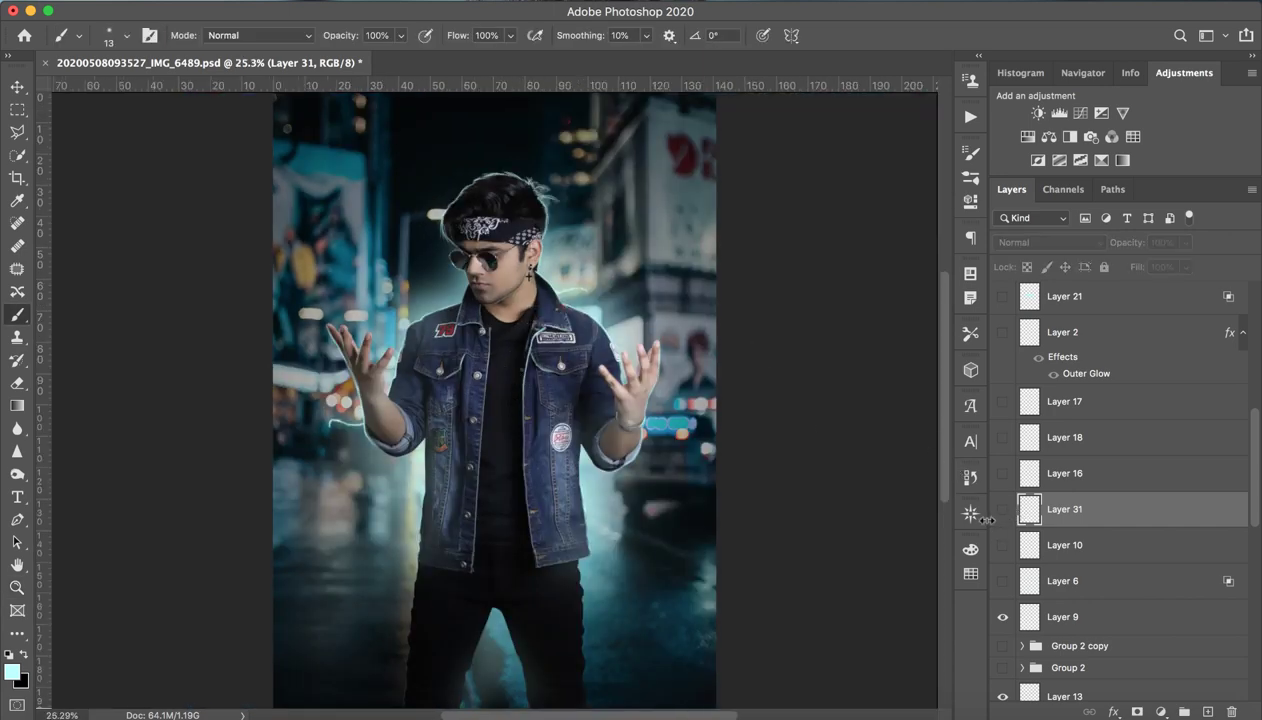
{"action": "left_click", "coordinate": [1003, 510]}
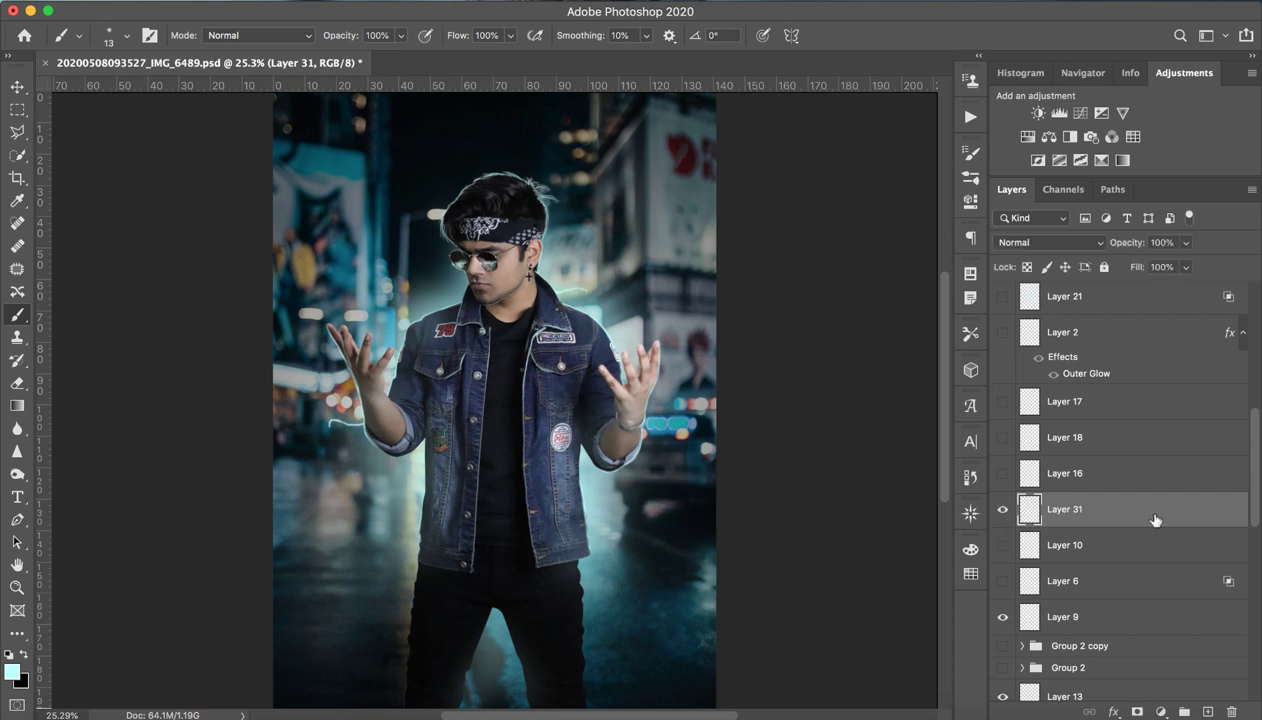
{"action": "left_click", "coordinate": [1231, 710]}
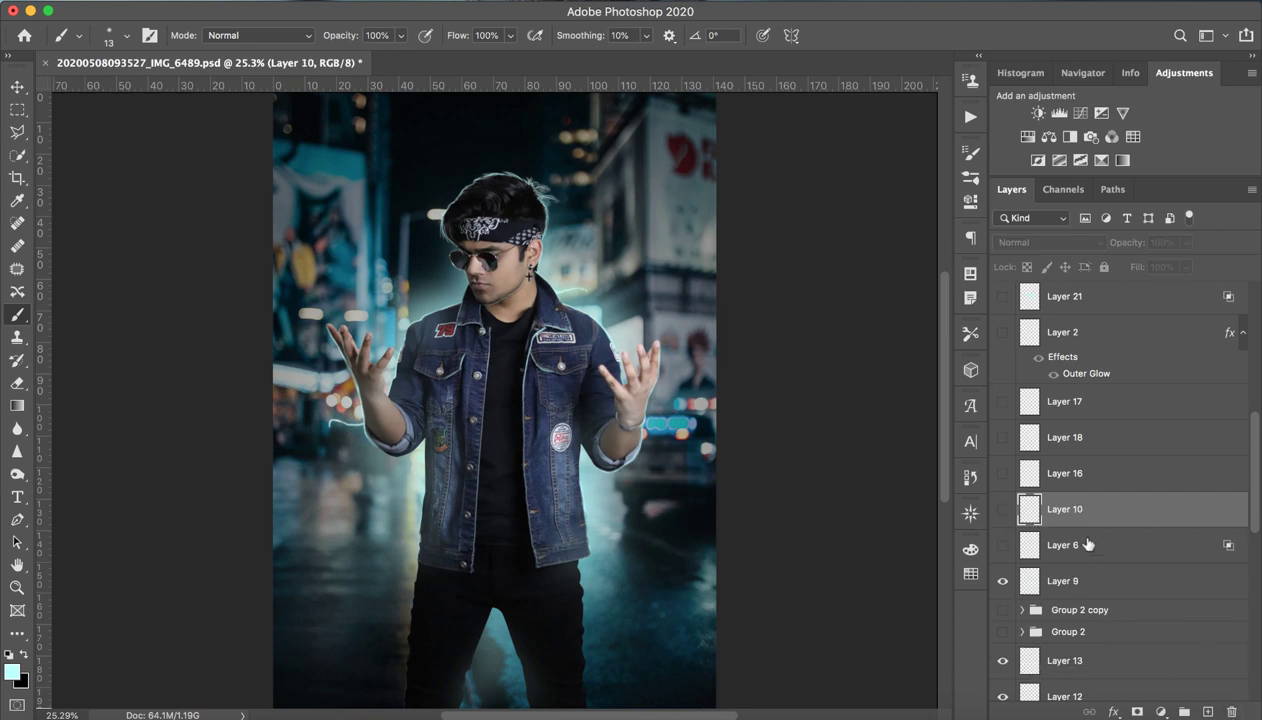
- Turn on Layer 10, comparing with and without it, and preview Layer 6's neck glow
{"action": "left_click", "coordinate": [1003, 510]}
{"action": "left_click", "coordinate": [1001, 514]}
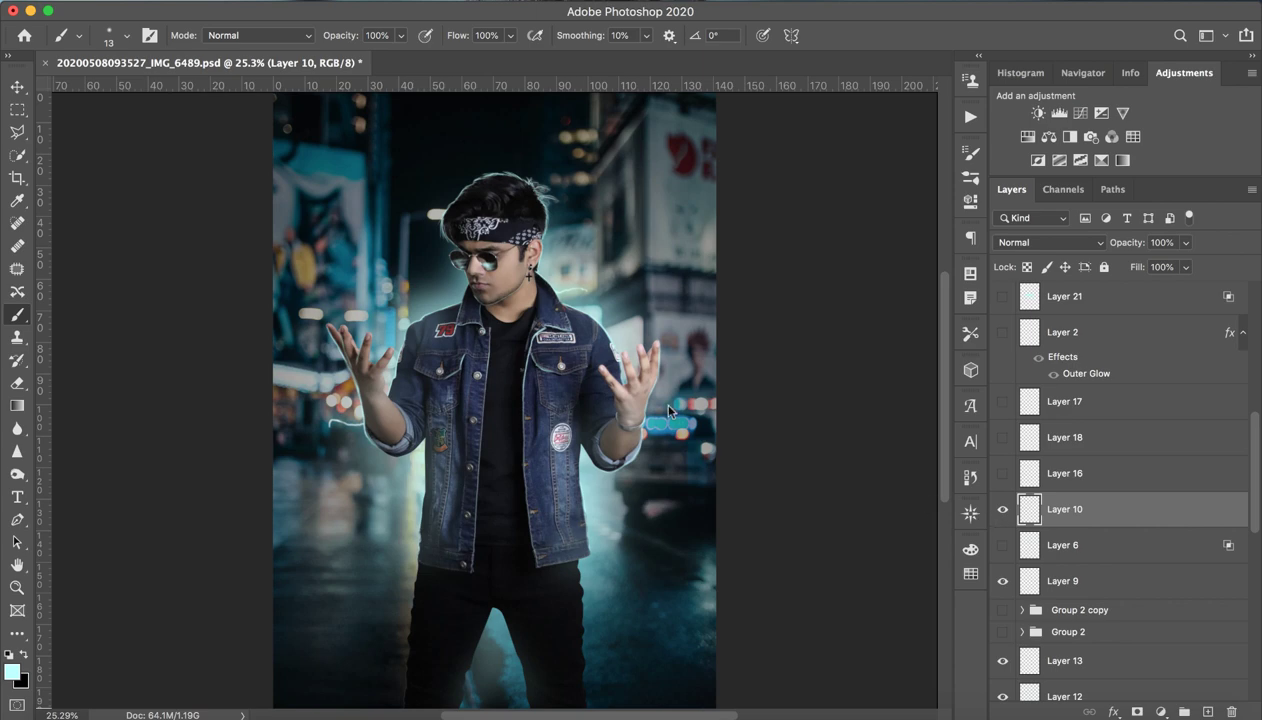
{"action": "key", "text": "a"}
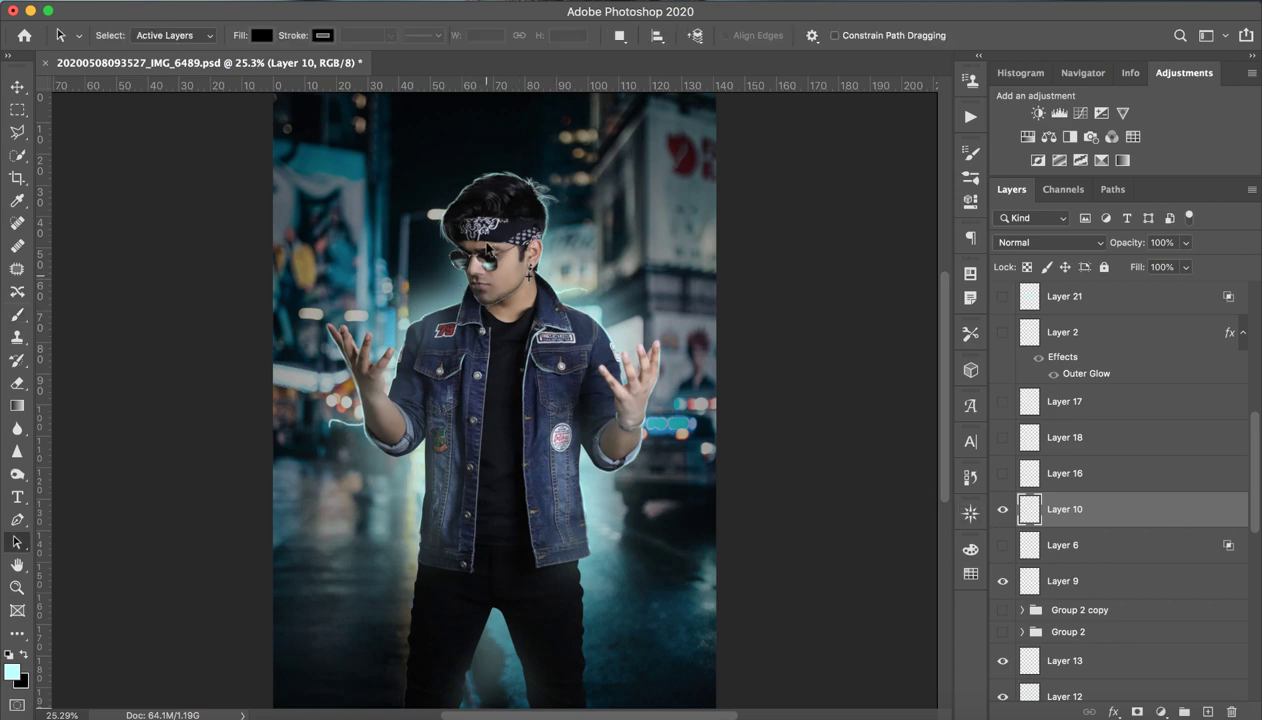
{"action": "key", "text": "z"}
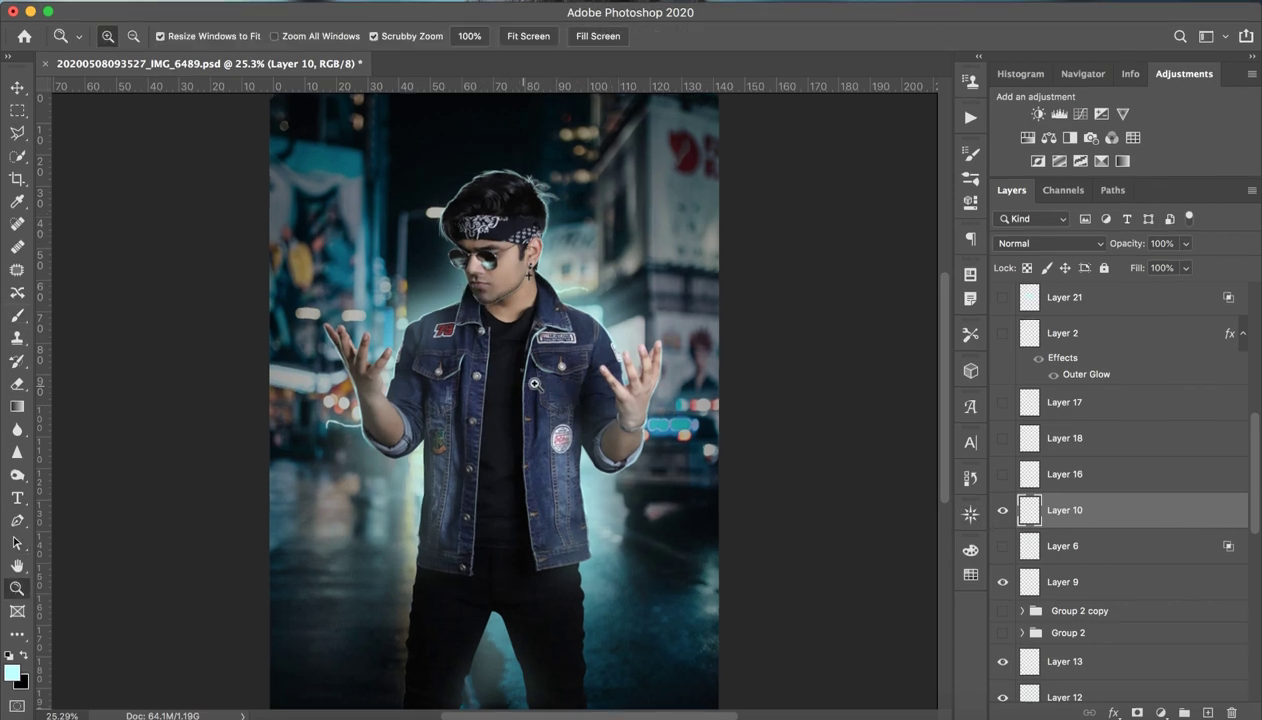
{"action": "mouse_move", "coordinate": [526, 378]}
{"action": "left_mouse_down"}
{"action": "mouse_move", "coordinate": [578, 378]}
{"action": "mouse_move", "coordinate": [480, 378]}
{"action": "left_mouse_up"}
{"action": "key", "text": "a"}
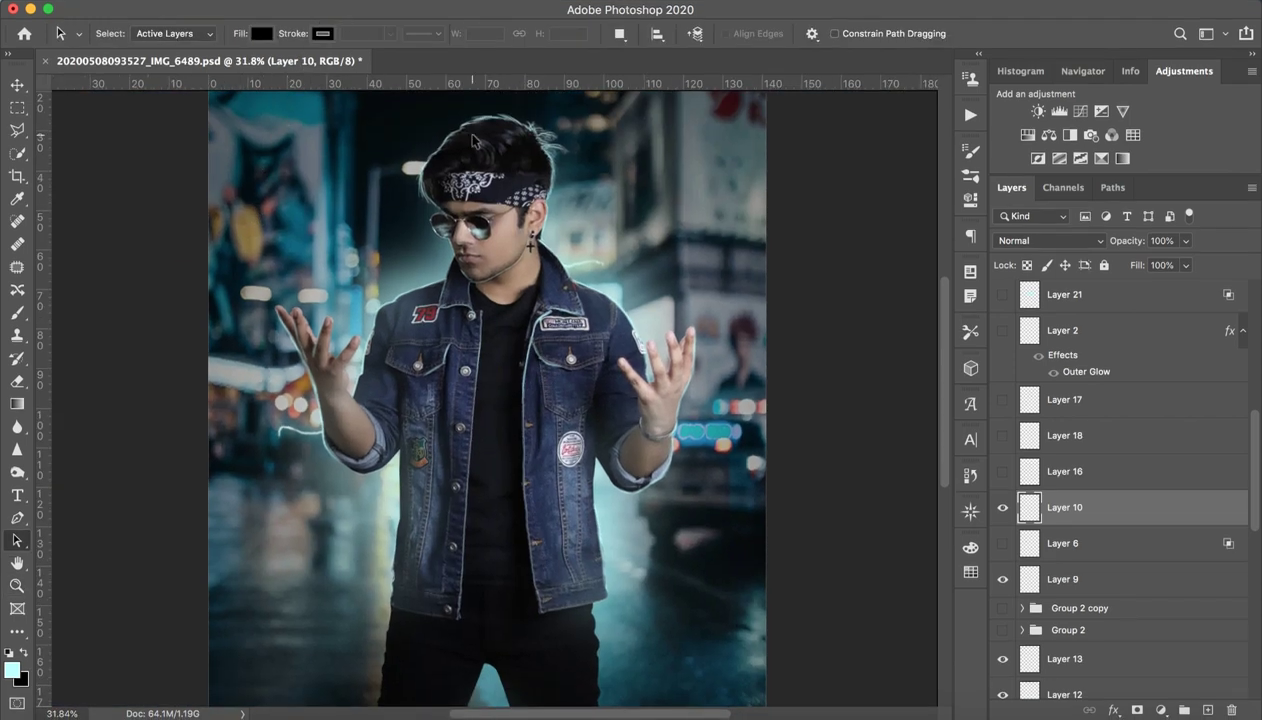
{"action": "left_click", "coordinate": [1002, 545]}
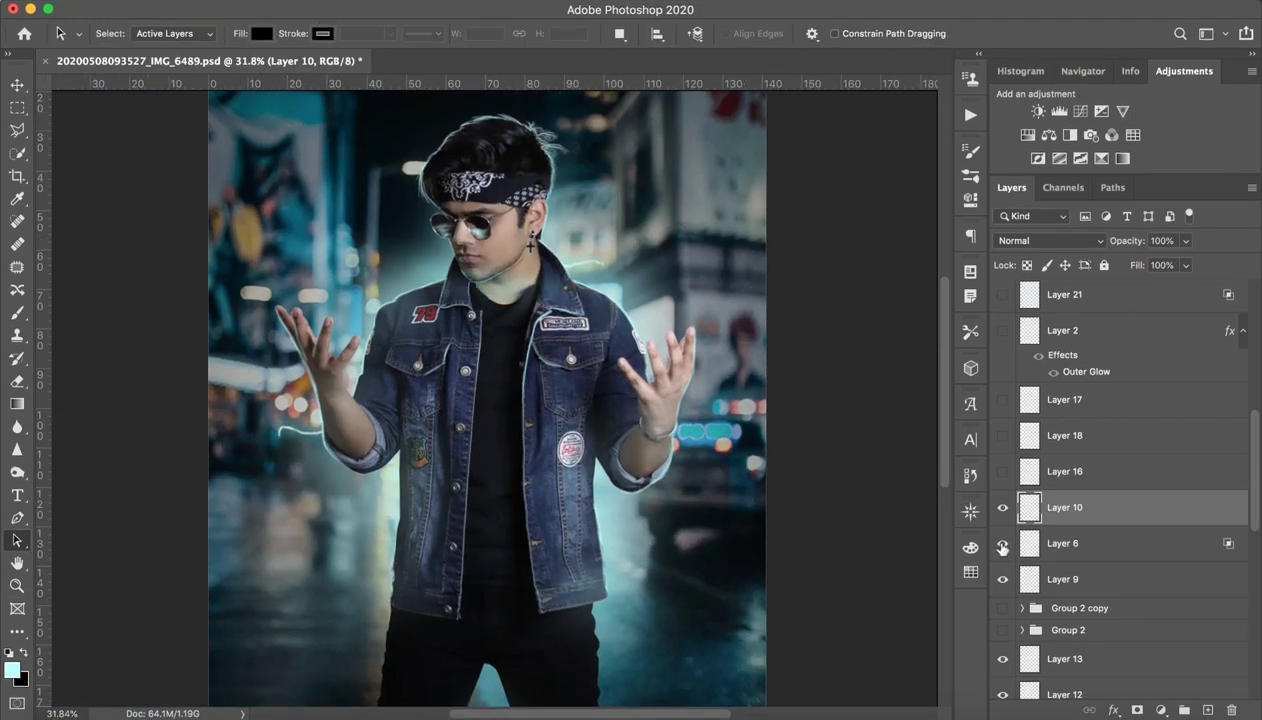
- Select Layer 16, show the Layer 18 and 17 glow outlines, and zoom in on the bandana
{"action": "left_click", "coordinate": [1055, 470]}
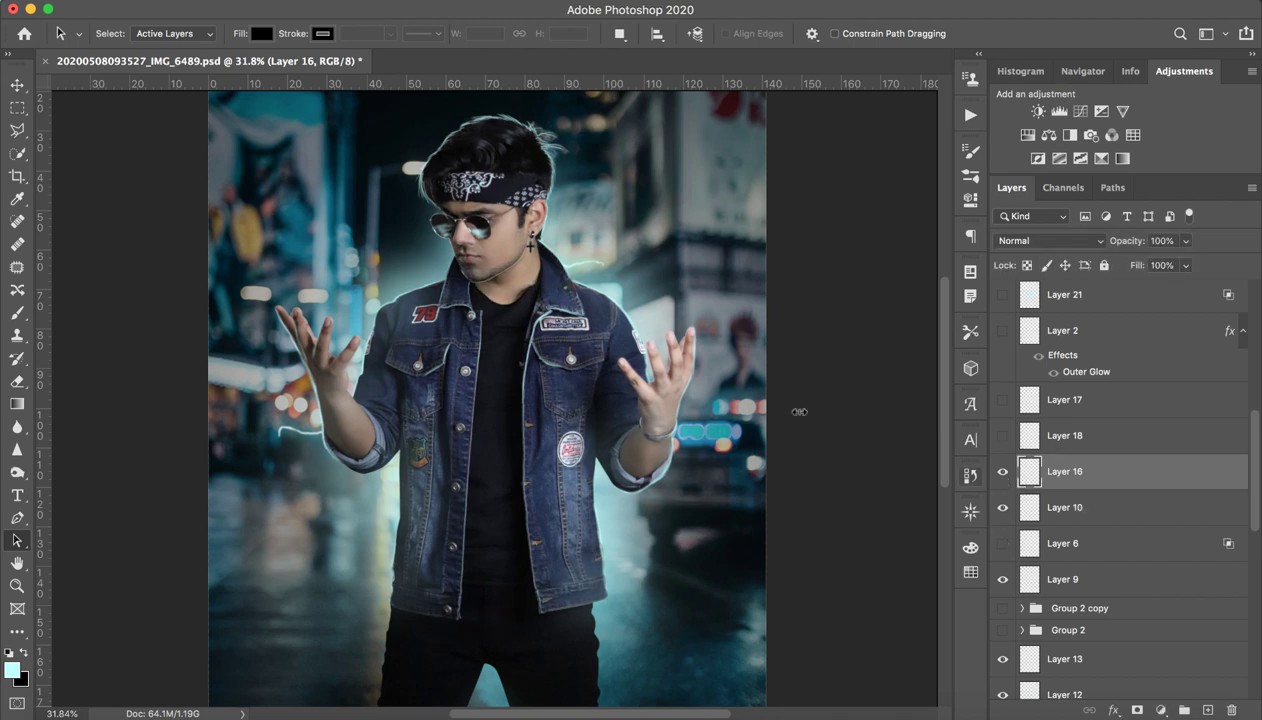
{"action": "key", "text": "z"}
{"action": "left_click_drag", "start_coordinate": [505, 231], "coordinate": [530, 231]}
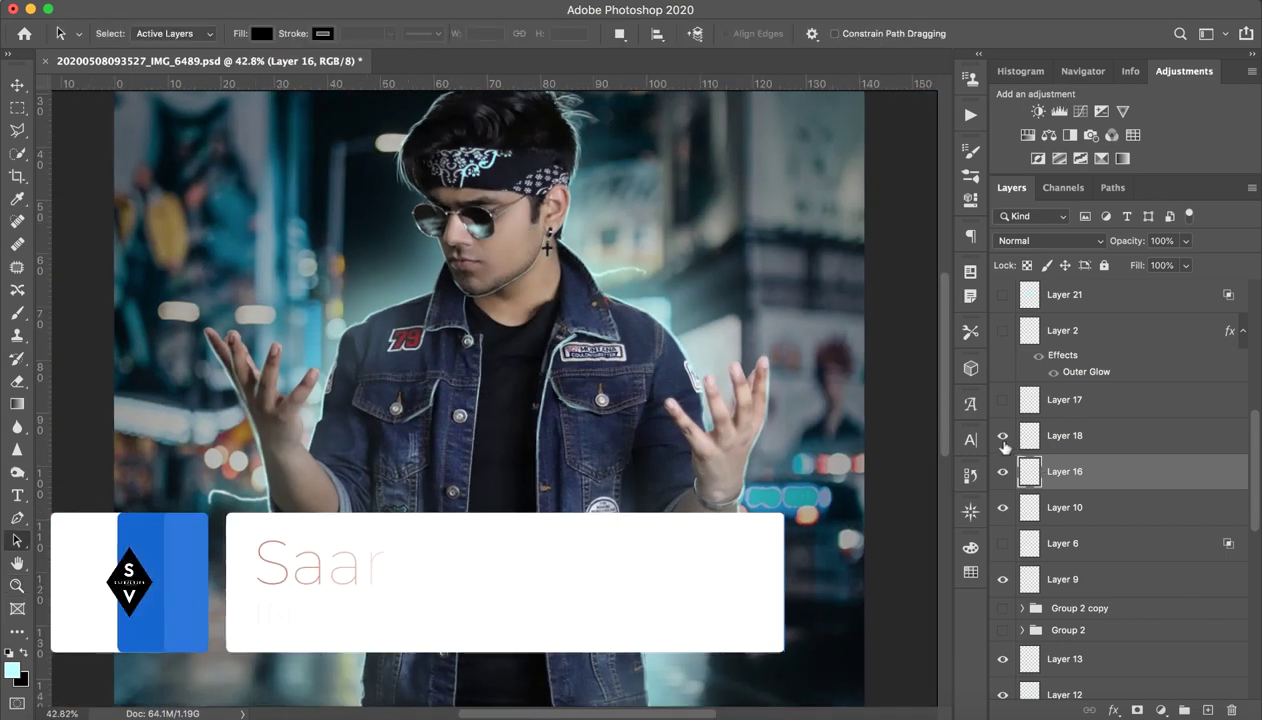
{"action": "left_click", "coordinate": [1002, 436]}
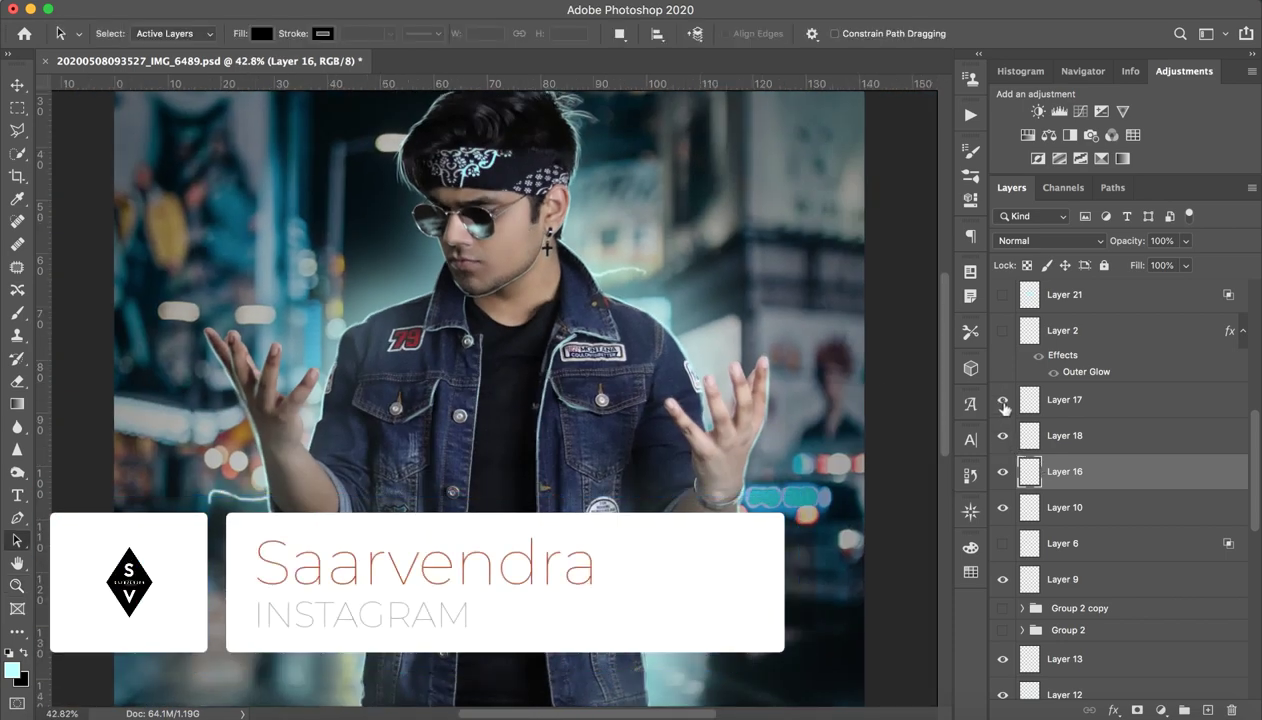
{"action": "left_click", "coordinate": [1002, 400]}
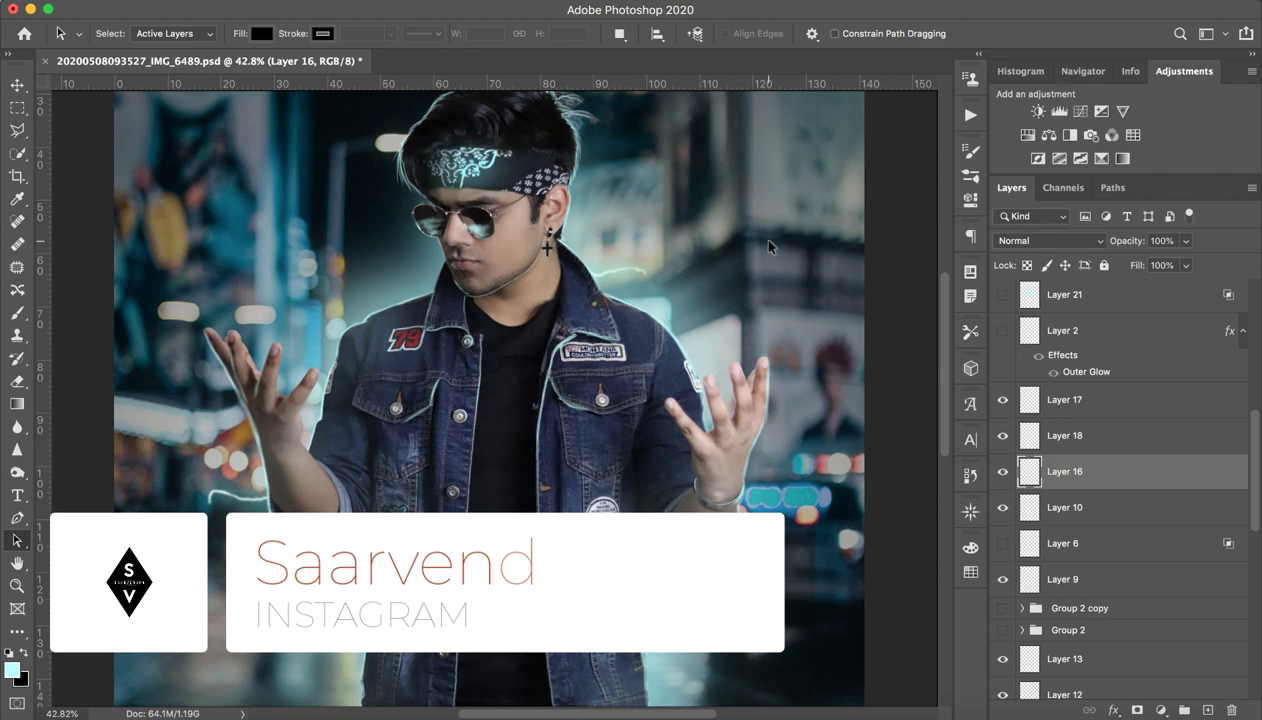
{"action": "key", "text": "z"}
{"action": "left_click", "coordinate": [518, 133]}
{"action": "left_click_drag", "start_coordinate": [518, 133], "coordinate": [545, 133]}
- Hide glow Layers 18, 17 and 16, then add an empty Layer 31 above Layer 10
{"action": "key", "text": "a"}
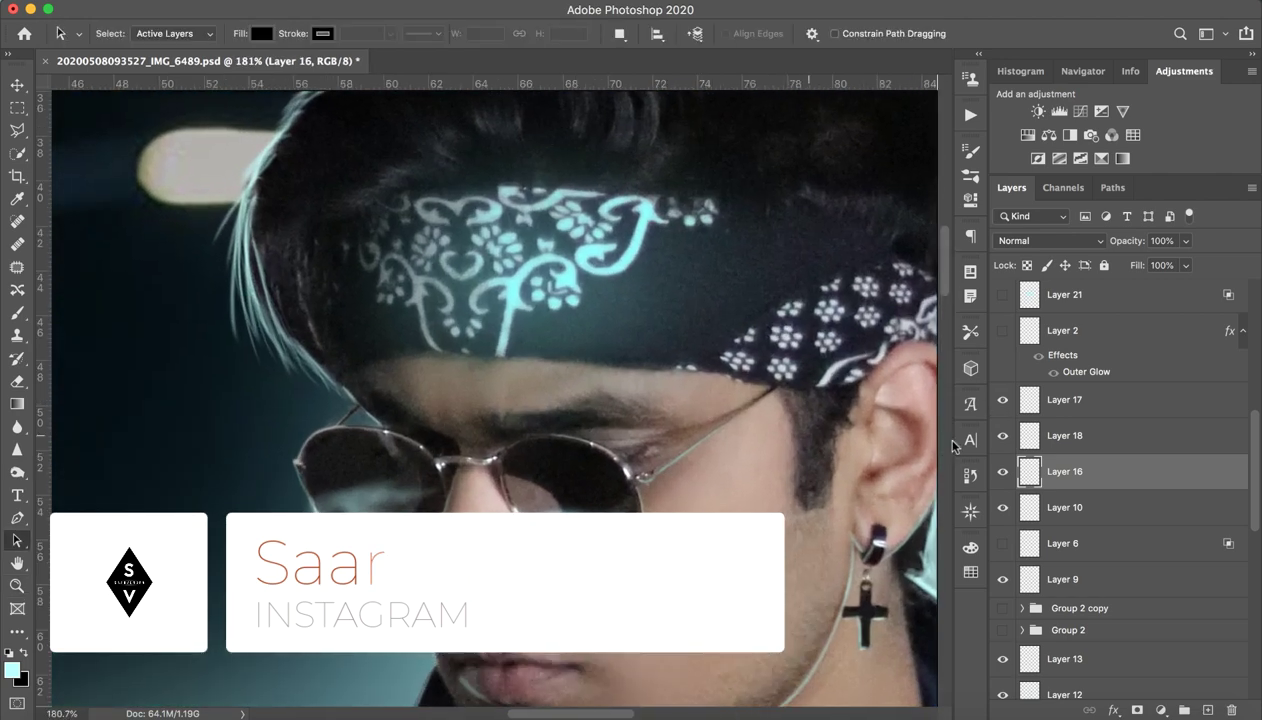
{"action": "left_click", "coordinate": [1064, 400]}
{"action": "left_click", "coordinate": [1002, 400]}
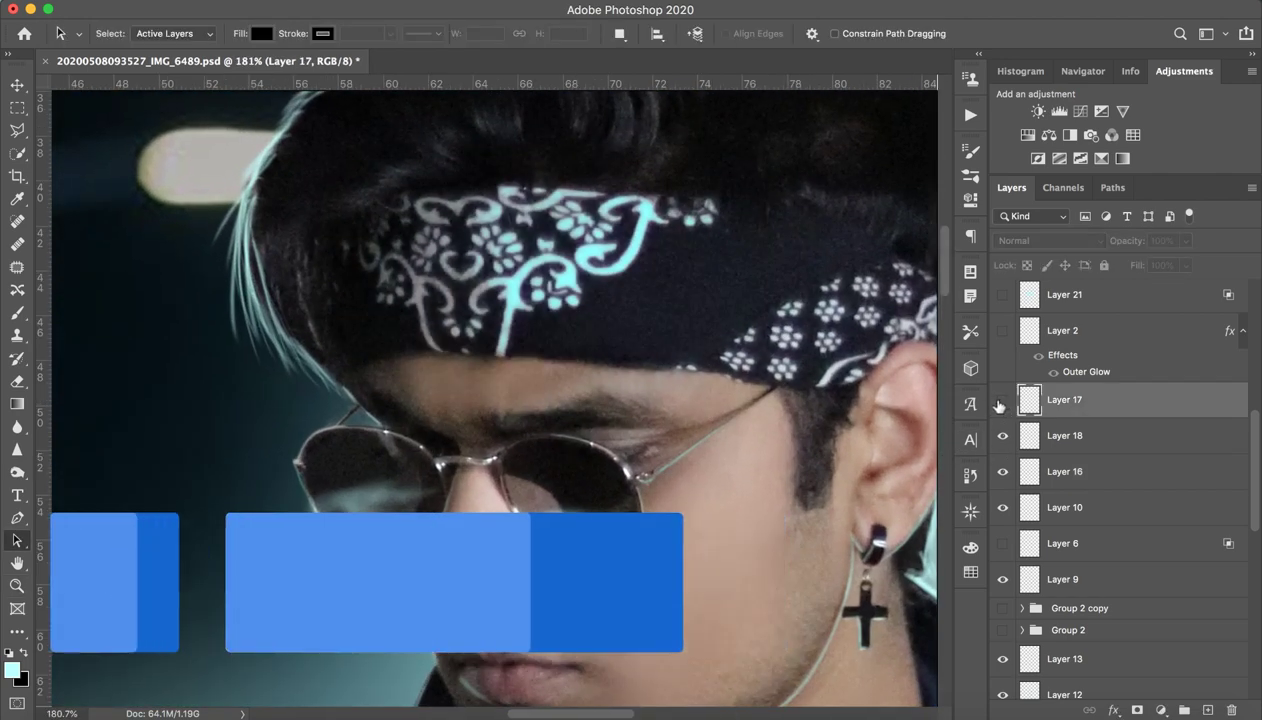
{"action": "left_click", "coordinate": [1002, 436]}
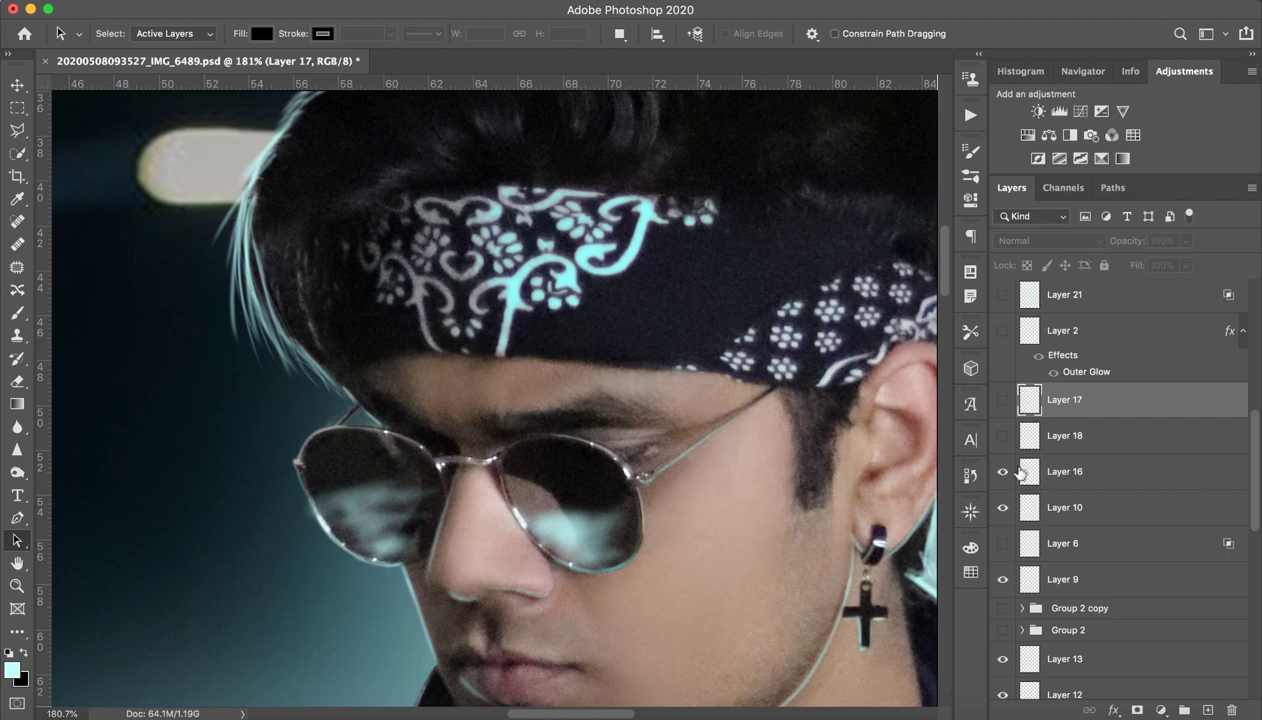
{"action": "left_click", "coordinate": [1003, 472]}
{"action": "left_click", "coordinate": [1004, 472]}
{"action": "left_click", "coordinate": [1004, 472]}
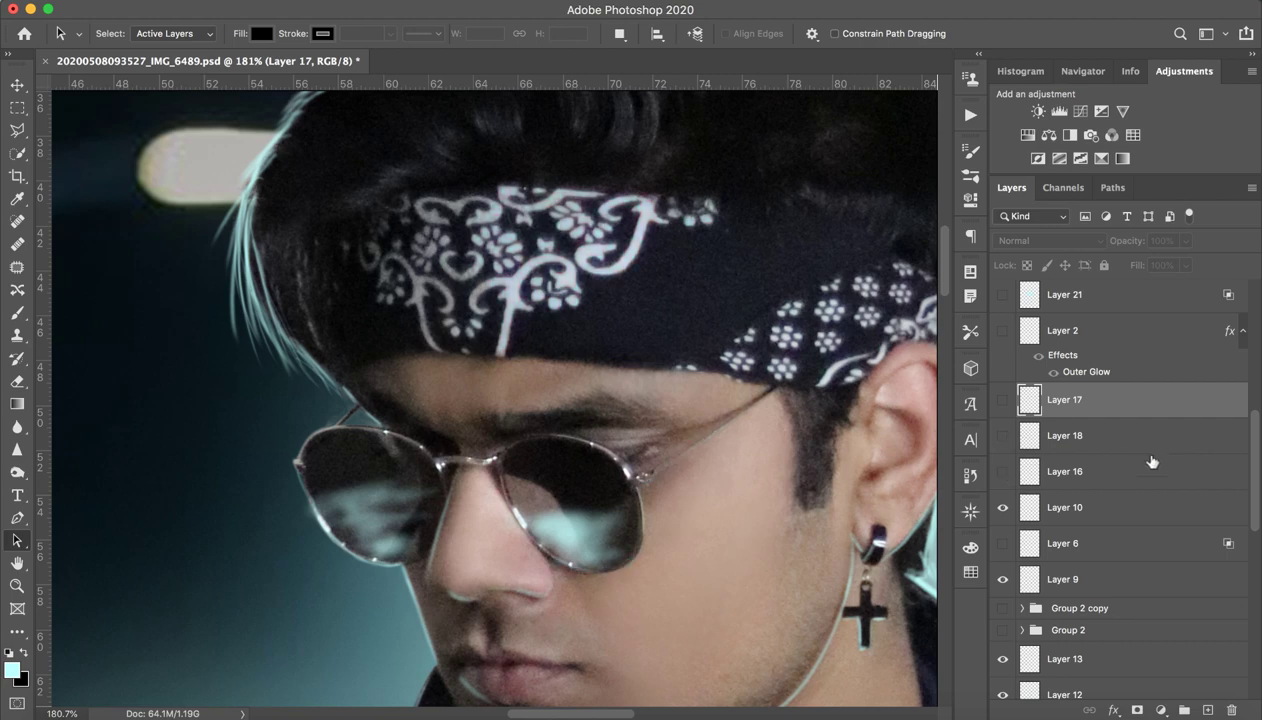
{"action": "left_click", "coordinate": [1140, 512]}
{"action": "left_click", "coordinate": [1205, 709]}
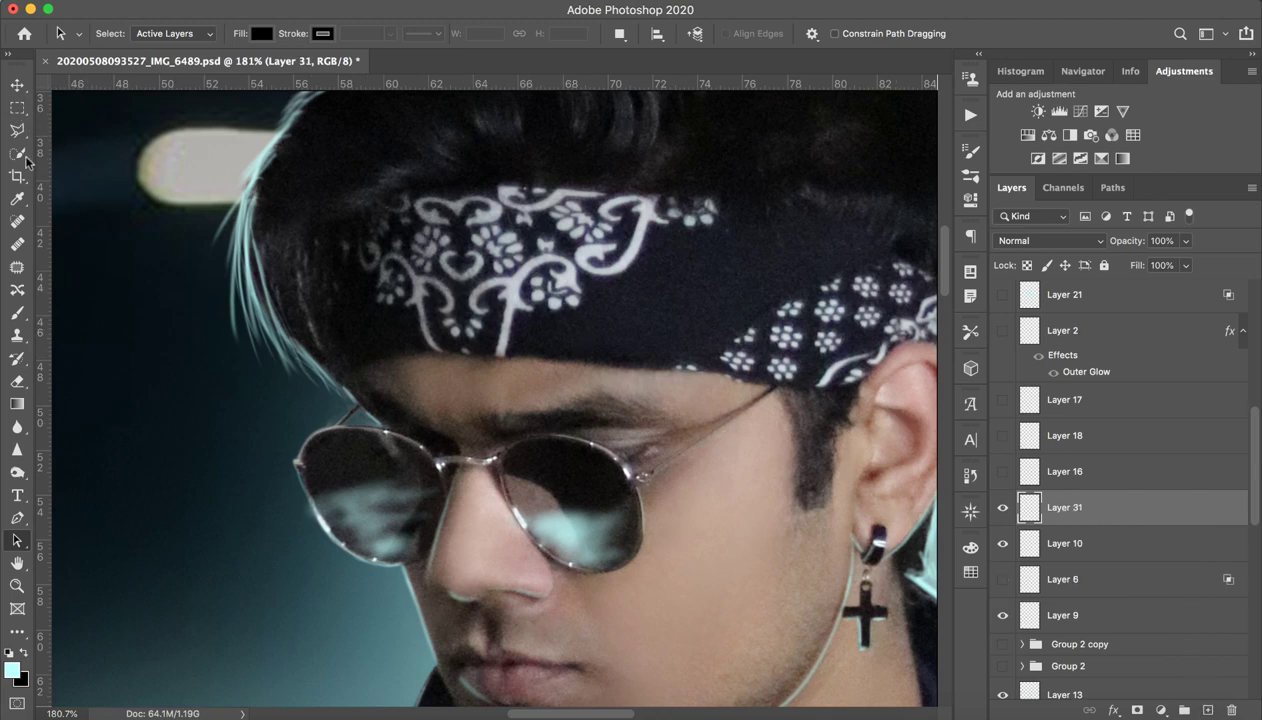
- Within a marquee box around the bandana, select its white pattern via Color Range at Fuzziness 156
{"action": "left_click", "coordinate": [17, 107]}
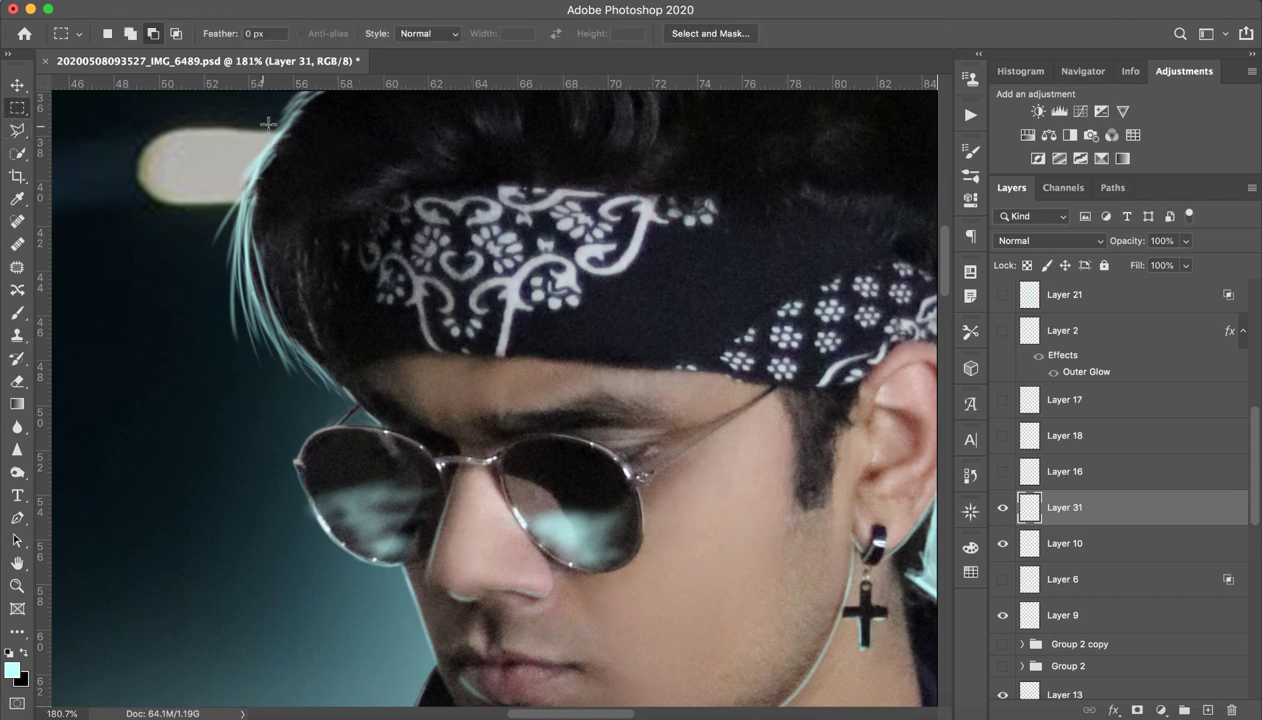
{"action": "left_click_drag", "start_coordinate": [270, 126], "coordinate": [733, 391]}
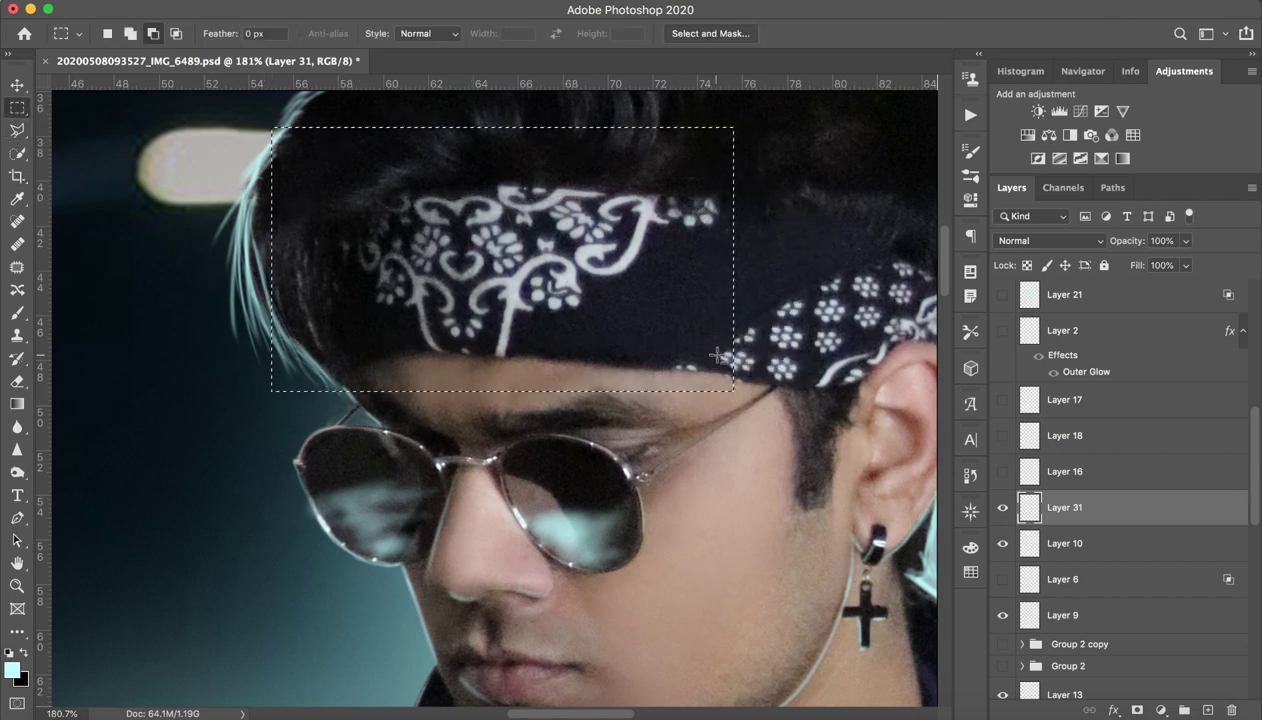
{"action": "left_click", "coordinate": [406, 0]}
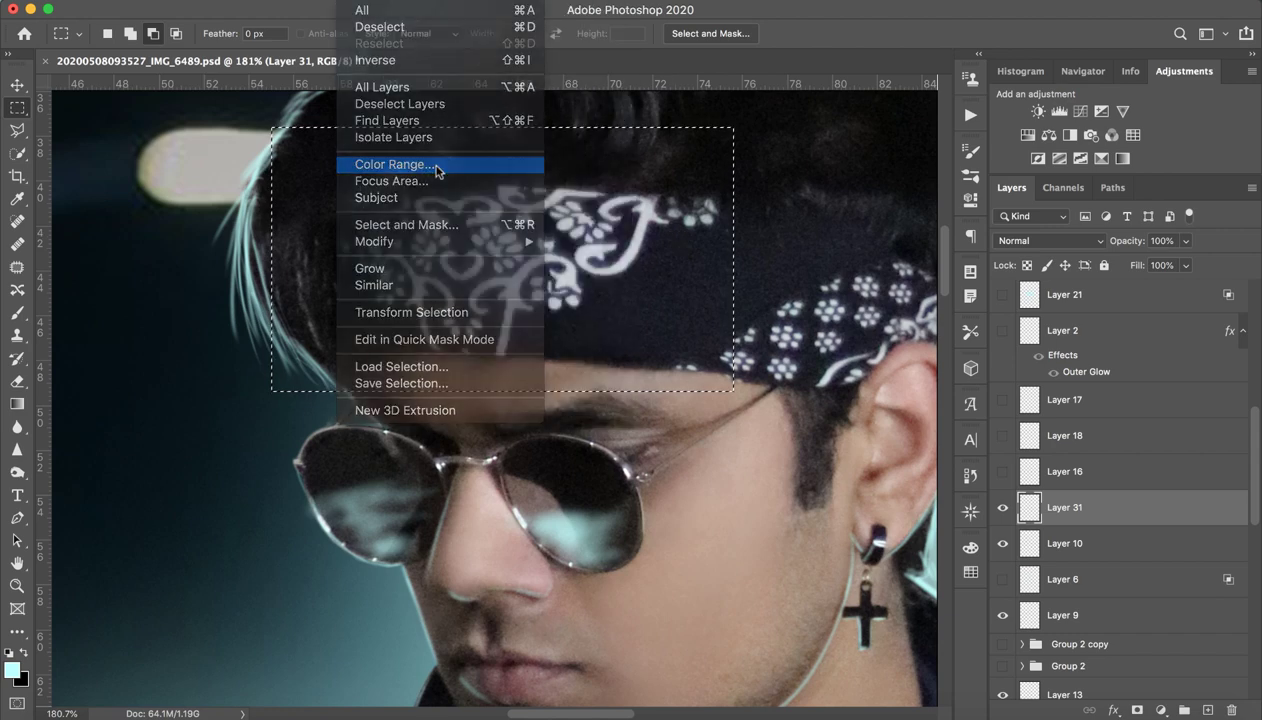
{"action": "left_click", "coordinate": [437, 168]}
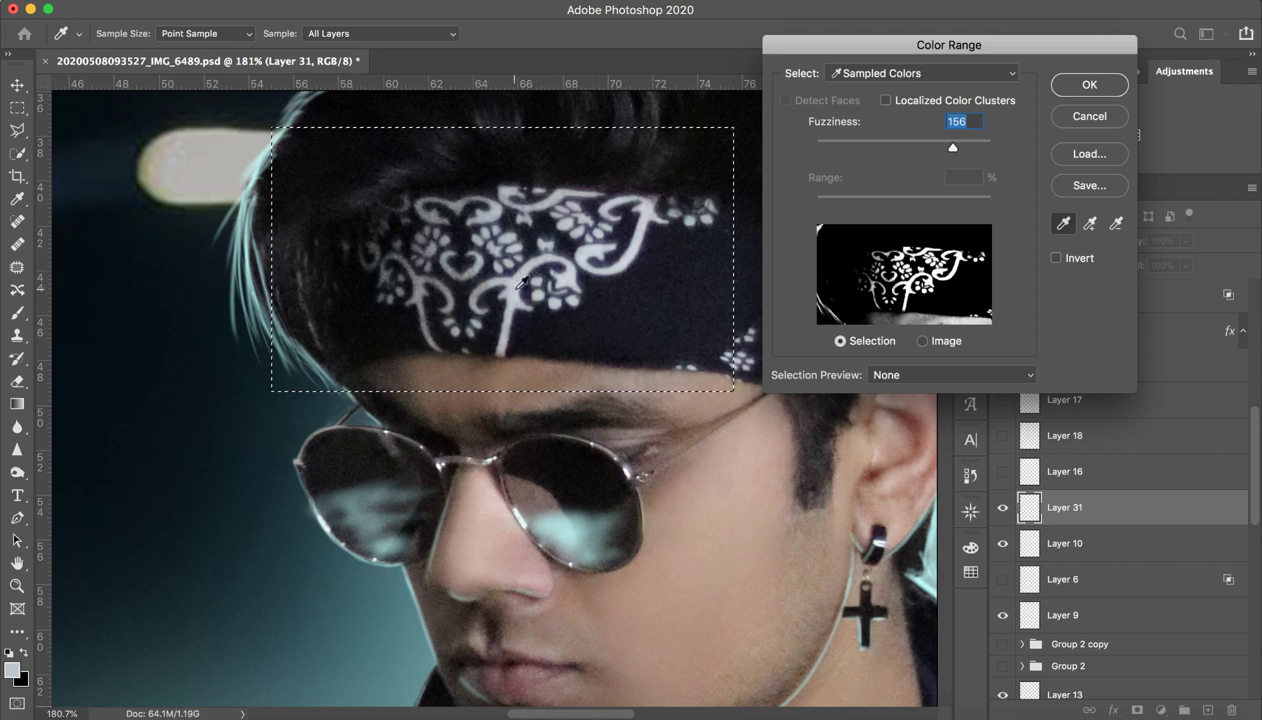
{"action": "left_click", "coordinate": [1075, 88]}
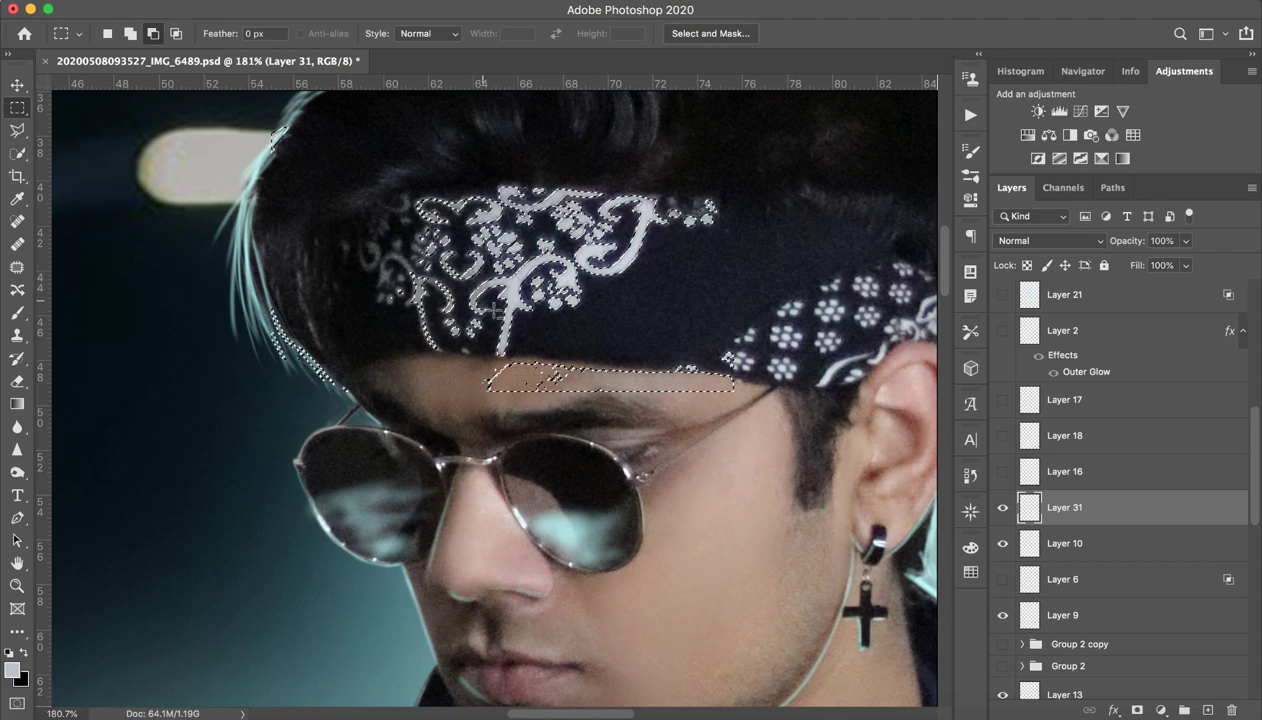
- Subtract stray selected areas below the bandana, above the brows and along the hair edge
{"action": "left_click_drag", "start_coordinate": [497, 367], "coordinate": [588, 395]}
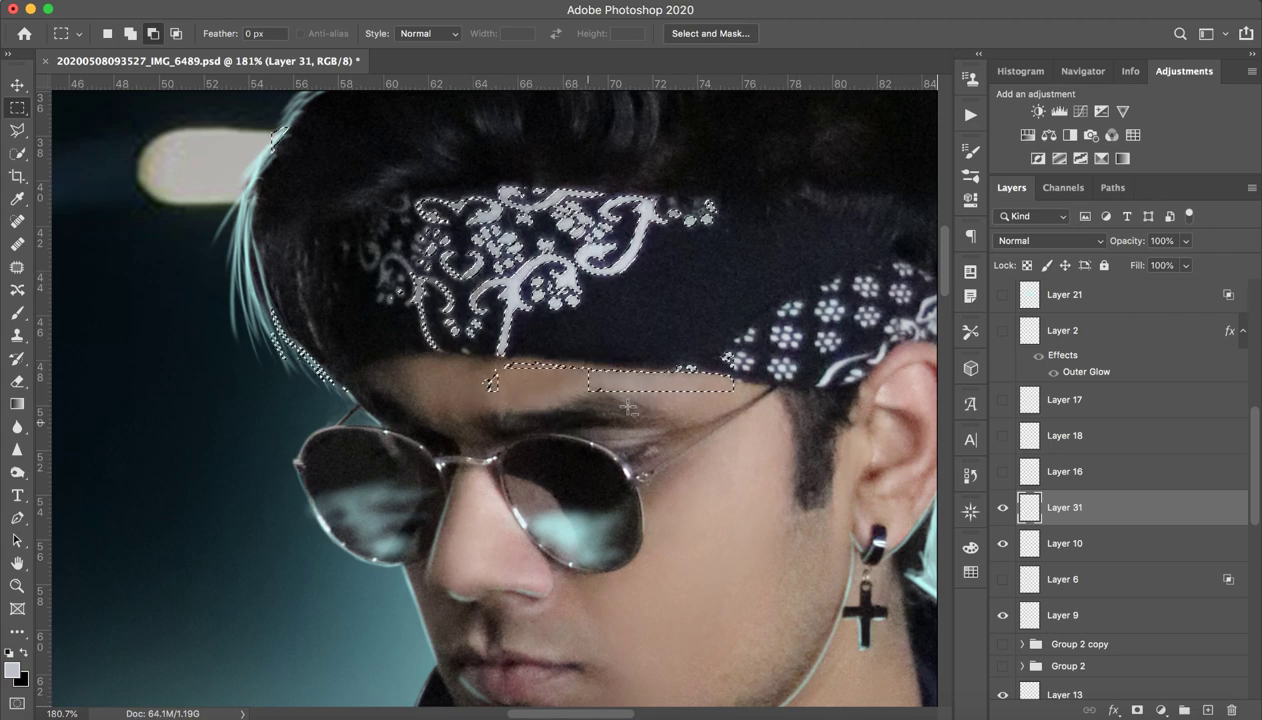
{"action": "left_click_drag", "start_coordinate": [575, 352], "coordinate": [790, 398]}
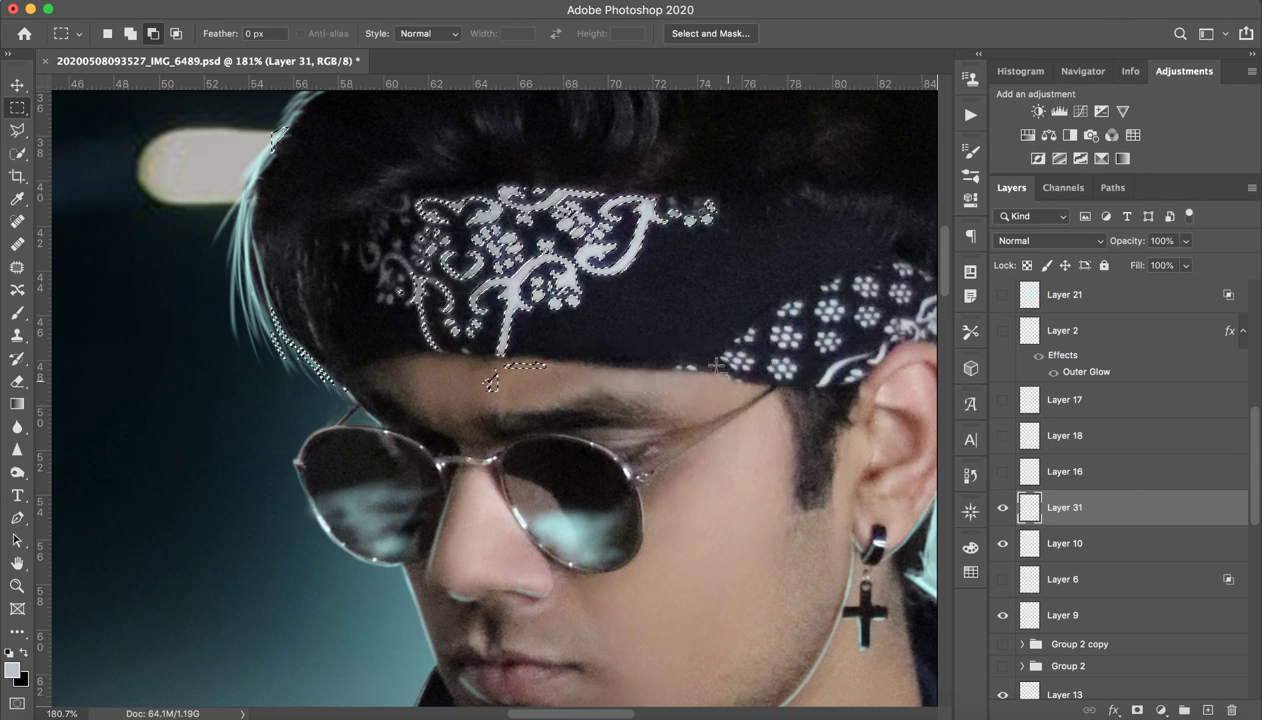
{"action": "left_click_drag", "start_coordinate": [588, 403], "coordinate": [449, 357]}
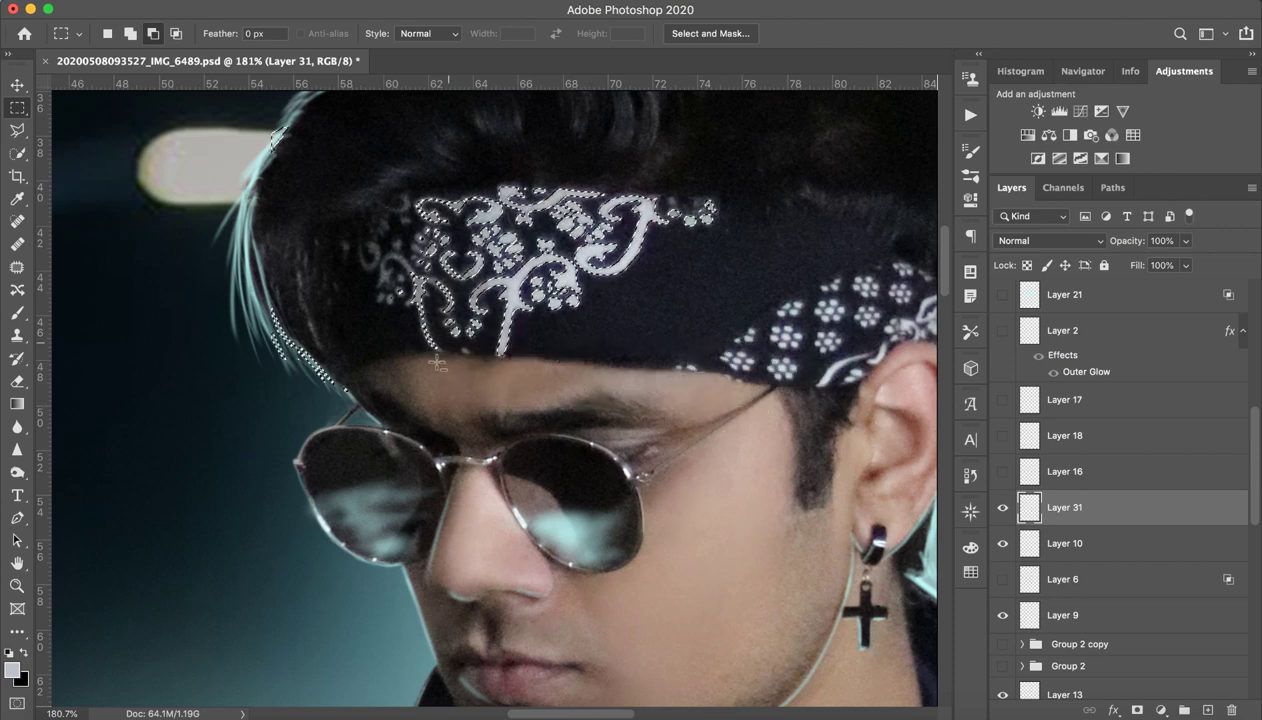
{"action": "left_click_drag", "start_coordinate": [354, 413], "coordinate": [213, 299]}
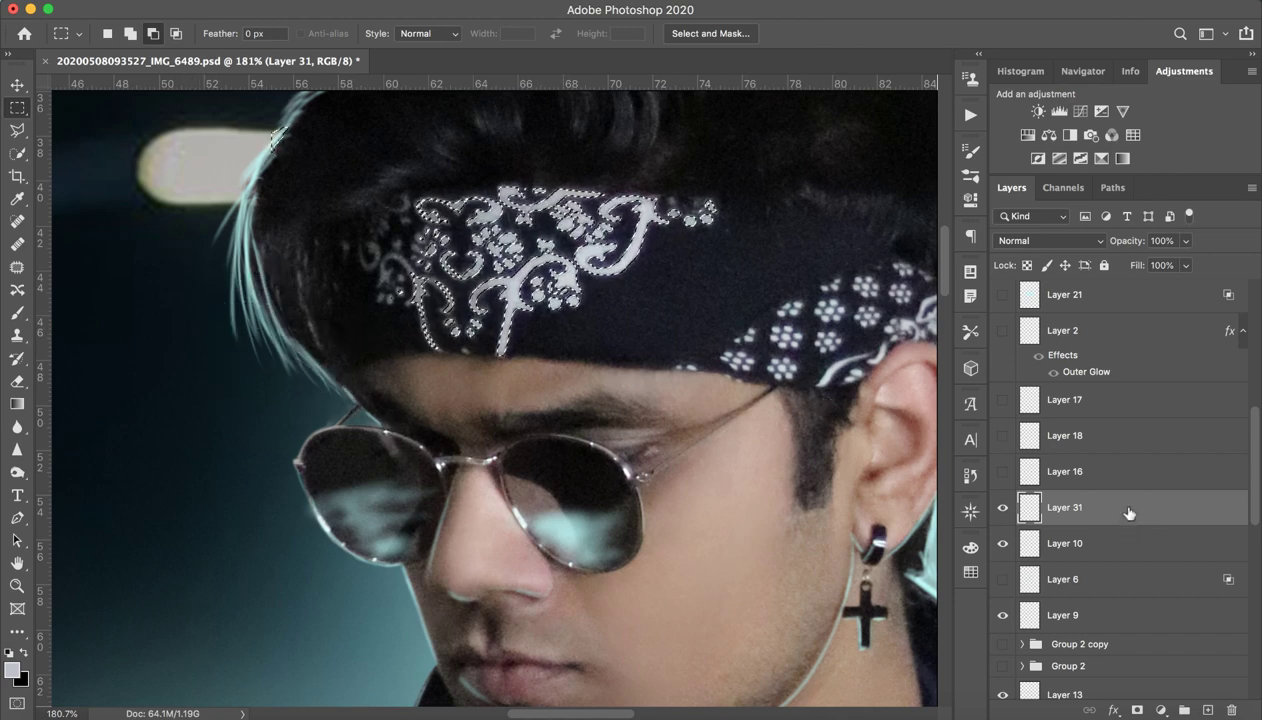
- Fill the bandana selection on Layer 31 with a cyan foreground colour and deselect
{"action": "key", "text": "b"}
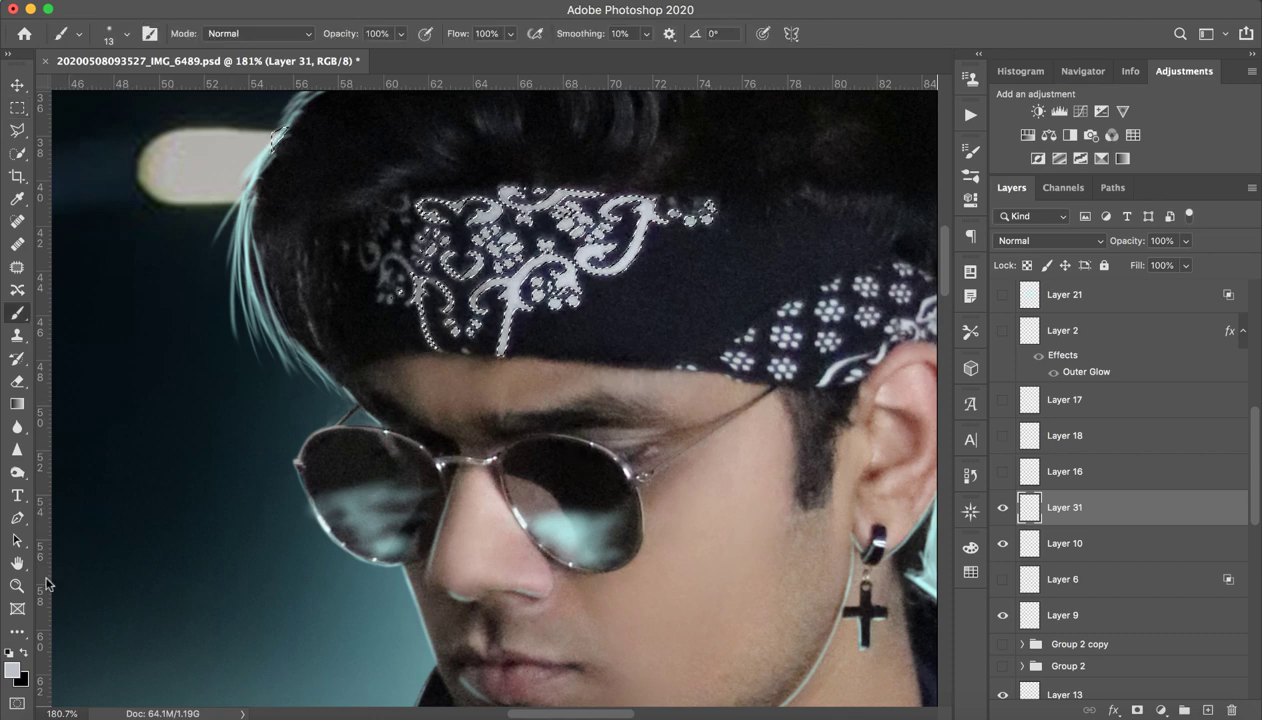
{"action": "left_click", "coordinate": [676, 220]}
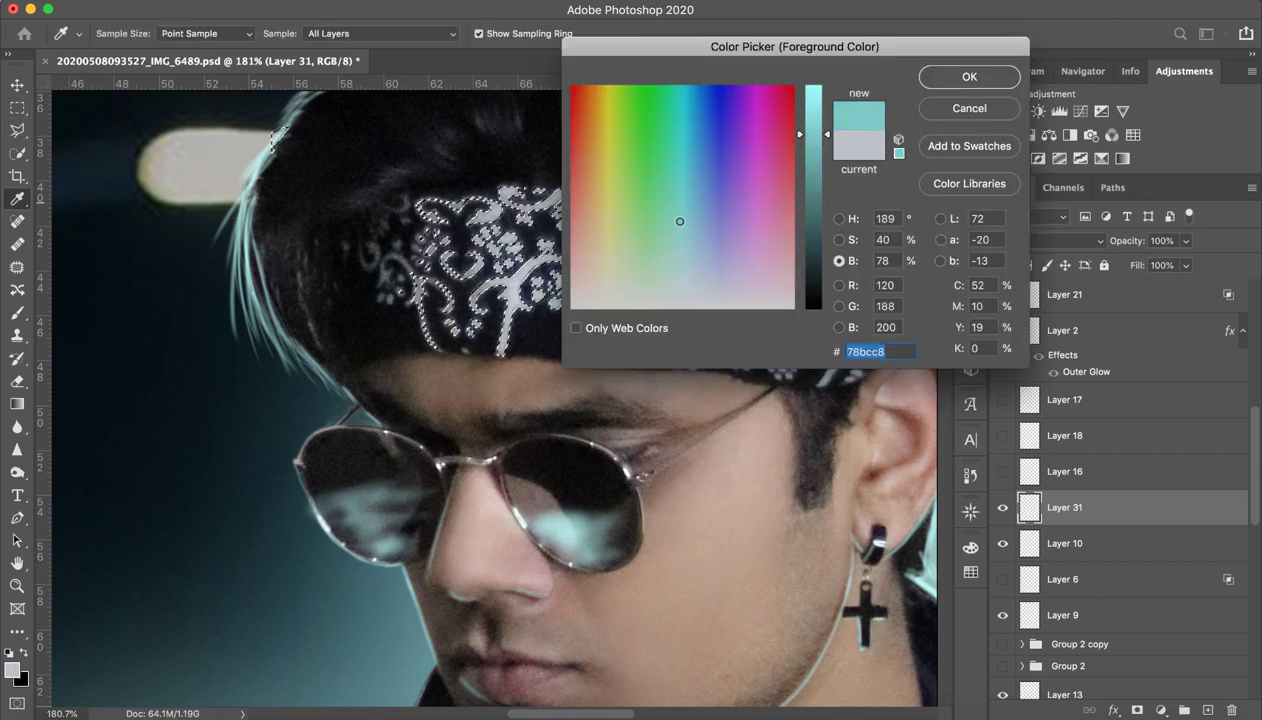
{"action": "left_click", "coordinate": [966, 78]}
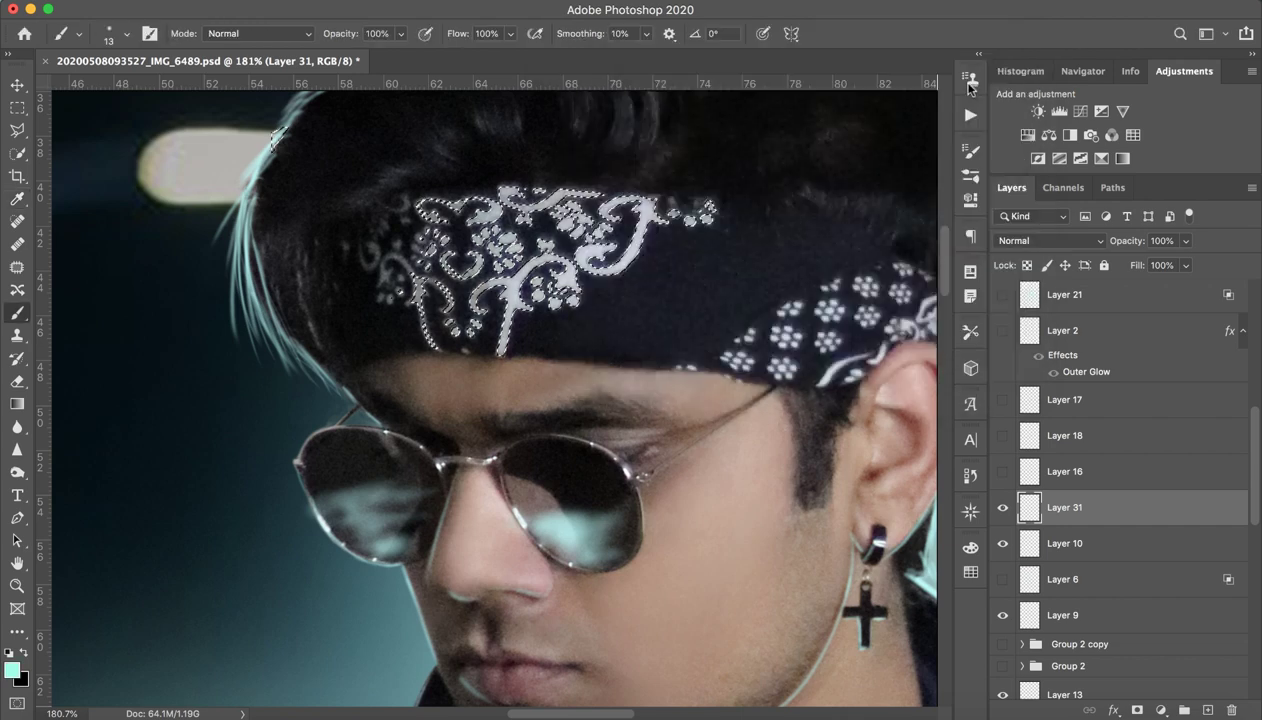
{"action": "key", "text": "alt+BackSpace"}
{"action": "key", "text": "ctrl+d"}
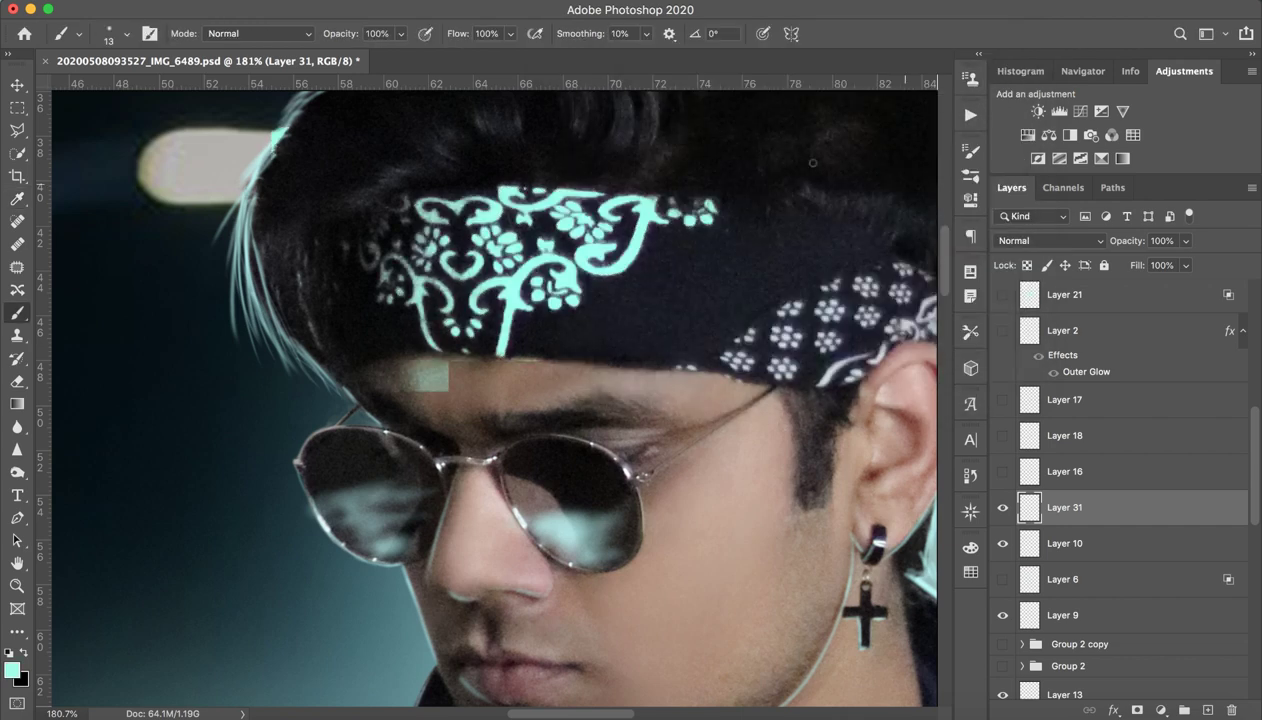
- Erase the light square patch on the forehead with a roughly 161 px eraser
{"action": "key", "text": "z"}
{"action": "mouse_move", "coordinate": [612, 376]}
{"action": "left_mouse_down"}
{"action": "mouse_move", "coordinate": [501, 394]}
{"action": "mouse_move", "coordinate": [563, 372]}
{"action": "left_mouse_up"}
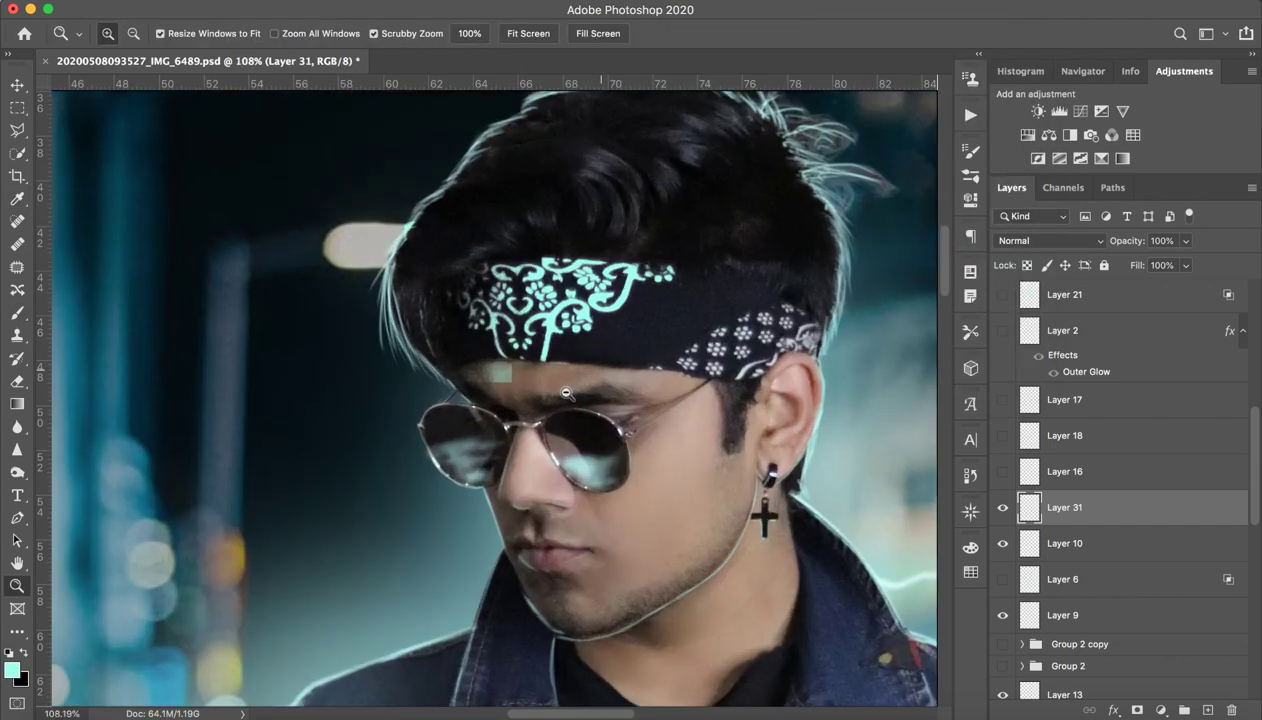
{"action": "key", "text": "b"}
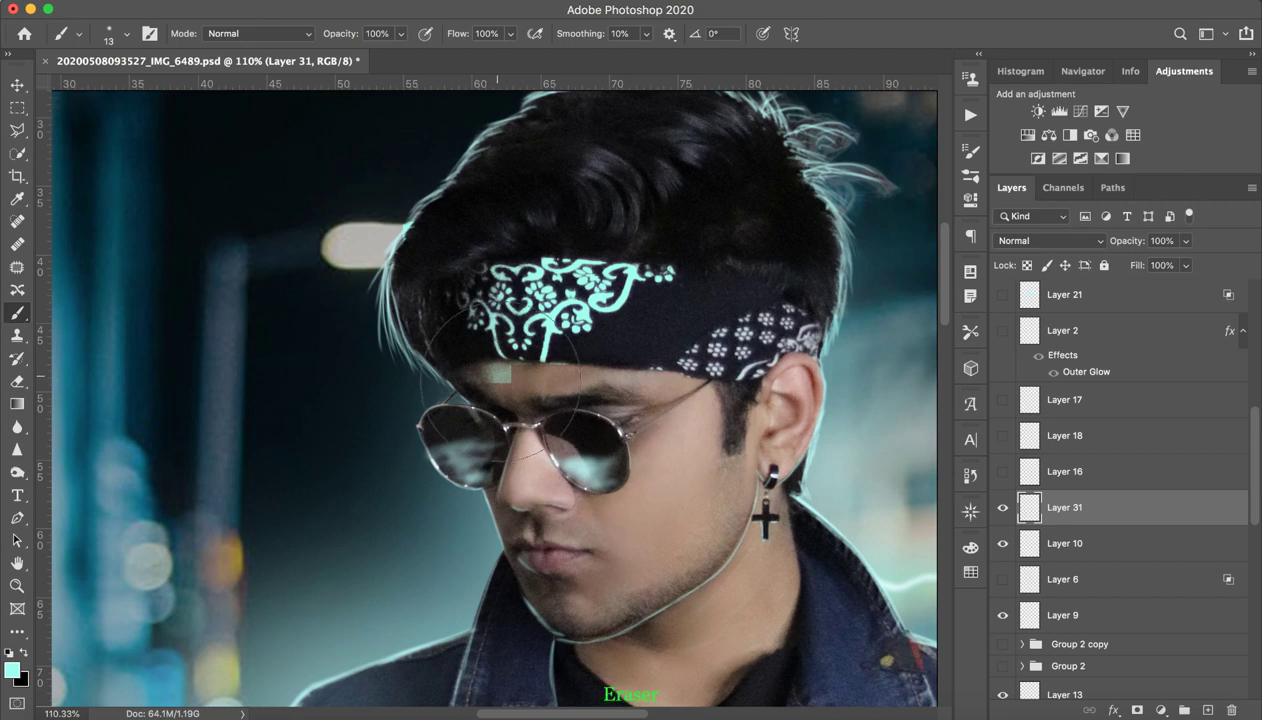
{"action": "mouse_move", "coordinate": [631, 503]}
{"action": "left_mouse_down"}
{"action": "mouse_move", "coordinate": [558, 490]}
{"action": "mouse_move", "coordinate": [510, 500]}
{"action": "left_mouse_up"}
{"action": "left_click_drag", "start_coordinate": [498, 372], "coordinate": [464, 378]}
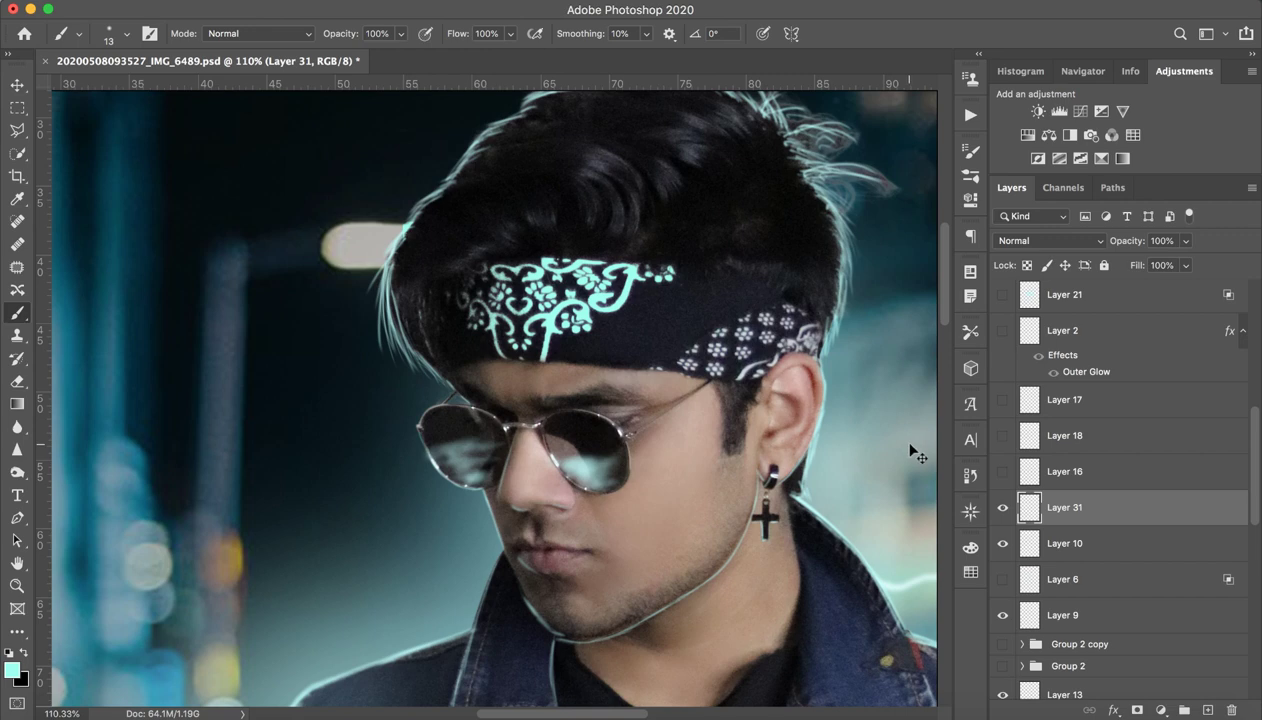
- Duplicate Layer 31 and give the copy a Gaussian Blur with a radius above 8.5
{"action": "key", "text": "ctrl+j"}
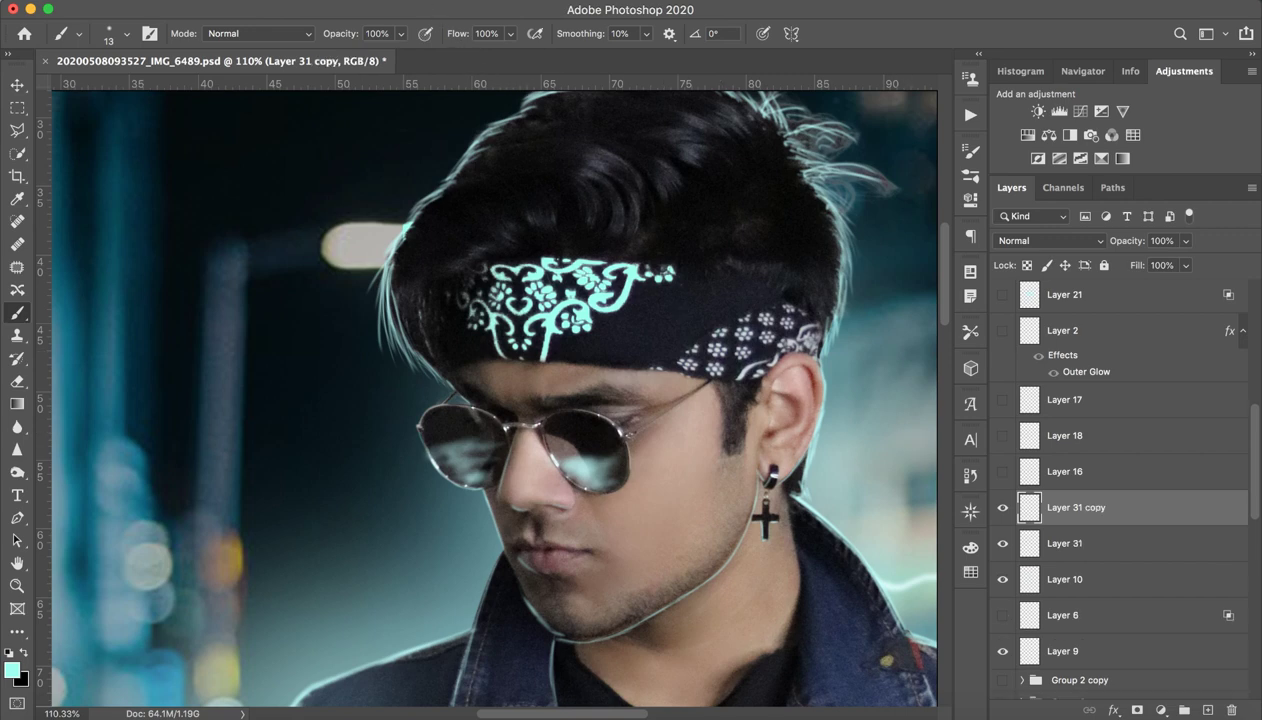
{"action": "left_click", "coordinate": [398, 5]}
{"action": "left_click", "coordinate": [715, 267]}
{"action": "left_click", "coordinate": [1002, 377]}
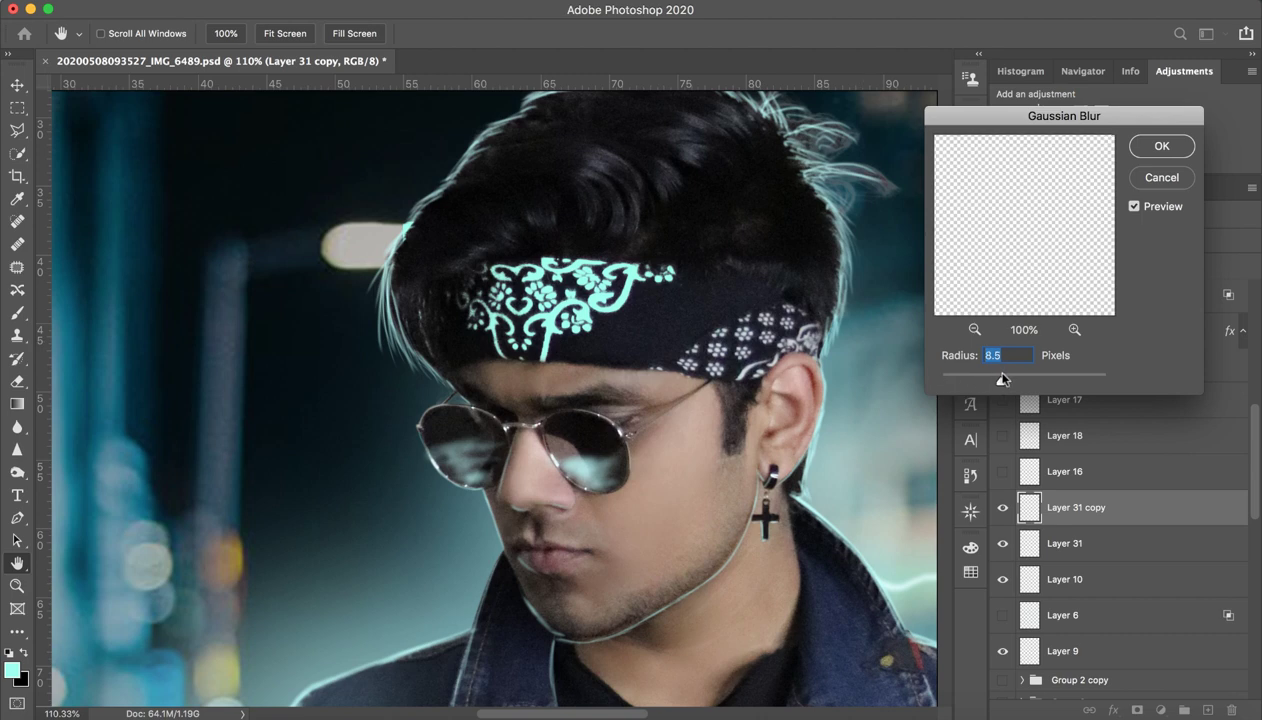
{"action": "left_click_drag", "start_coordinate": [1024, 381], "coordinate": [1029, 381]}
{"action": "left_click", "coordinate": [1044, 381]}
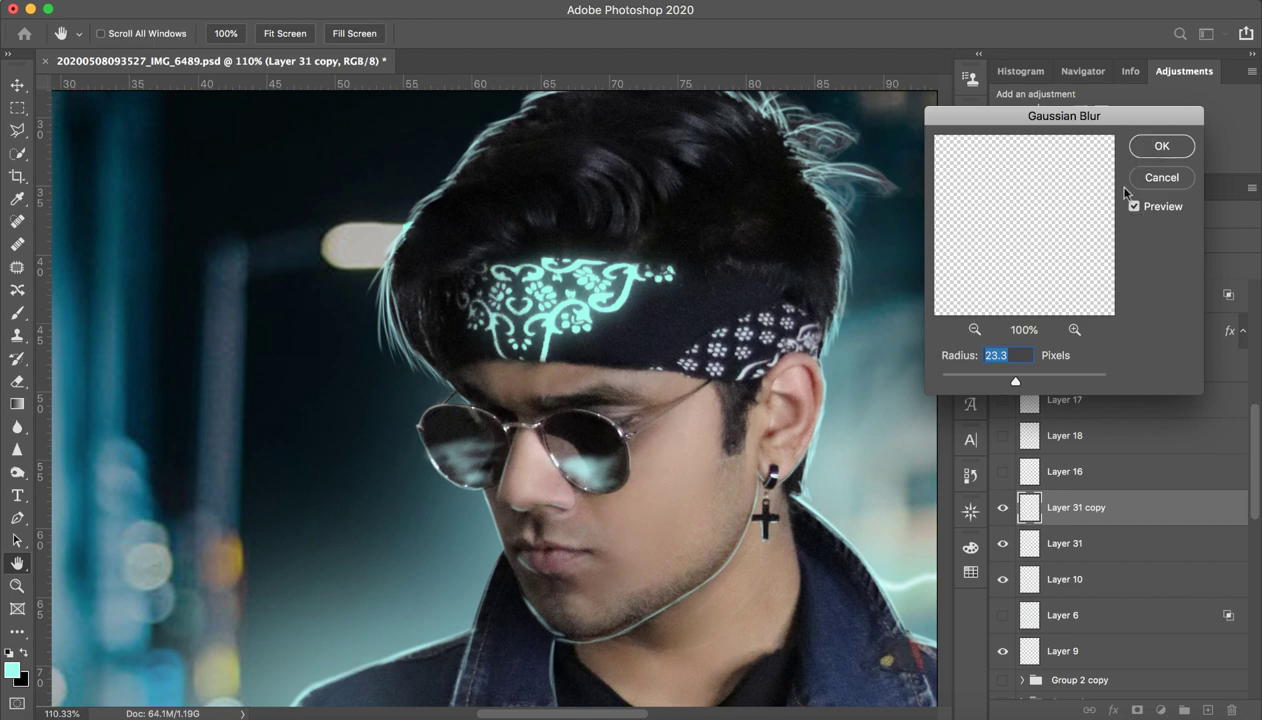
{"action": "key", "text": "Return"}
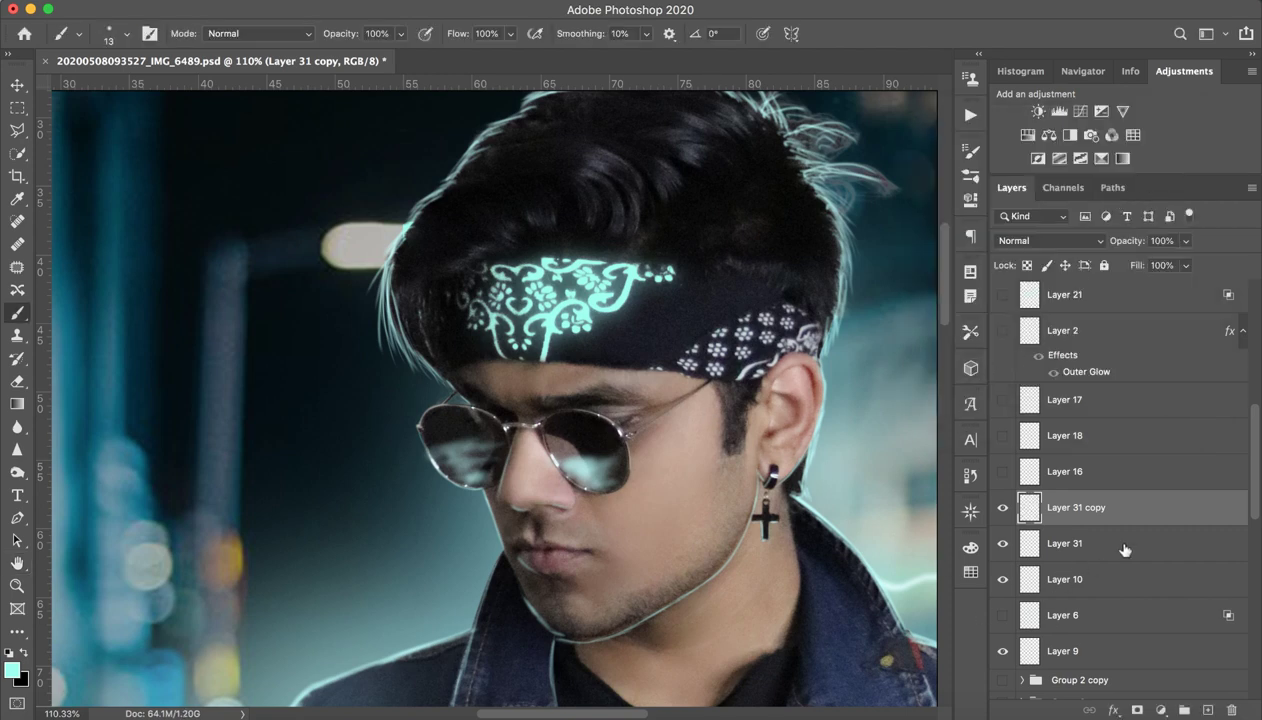
- Delete Layer 31 and its blurred copy, show Layers 16, 17 and 18, and view the whole photo
{"action": "left_click", "coordinate": [1125, 549], "text": "shift"}
{"action": "key", "text": "BackSpace"}
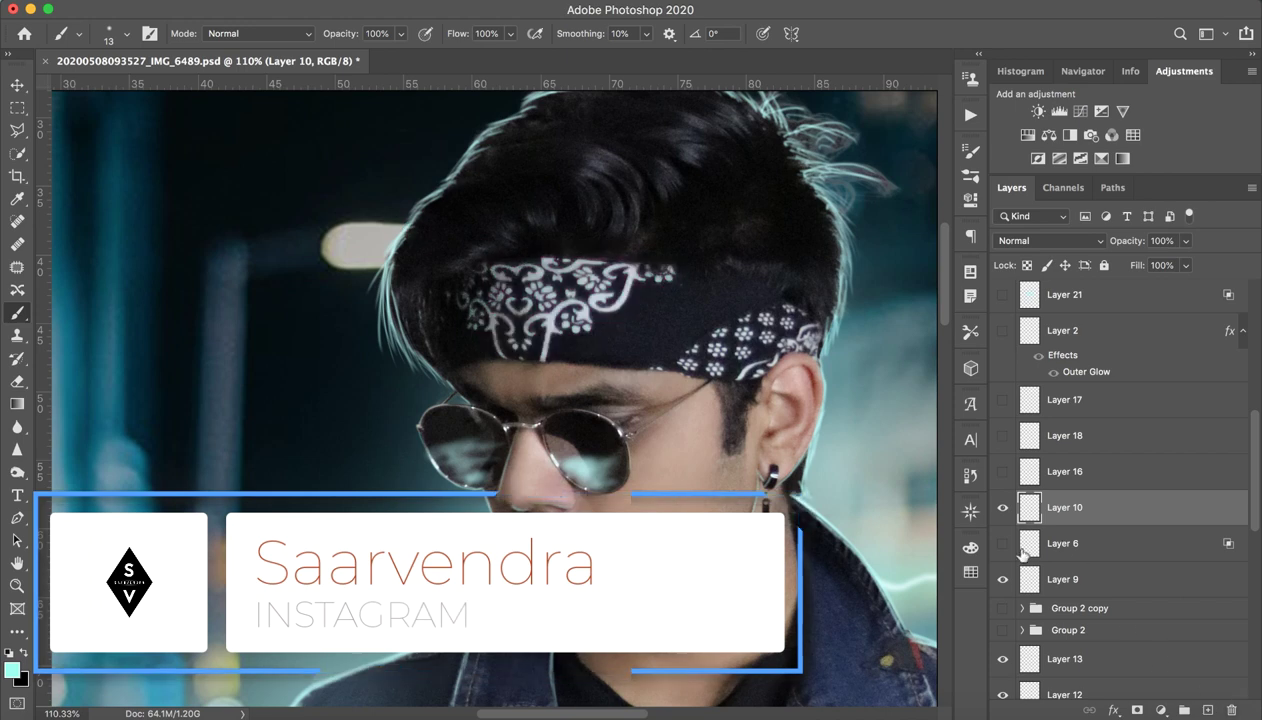
{"action": "mouse_move", "coordinate": [1003, 543]}
{"action": "left_mouse_down"}
{"action": "mouse_move", "coordinate": [982, 438]}
{"action": "mouse_move", "coordinate": [1000, 415]}
{"action": "left_mouse_up"}
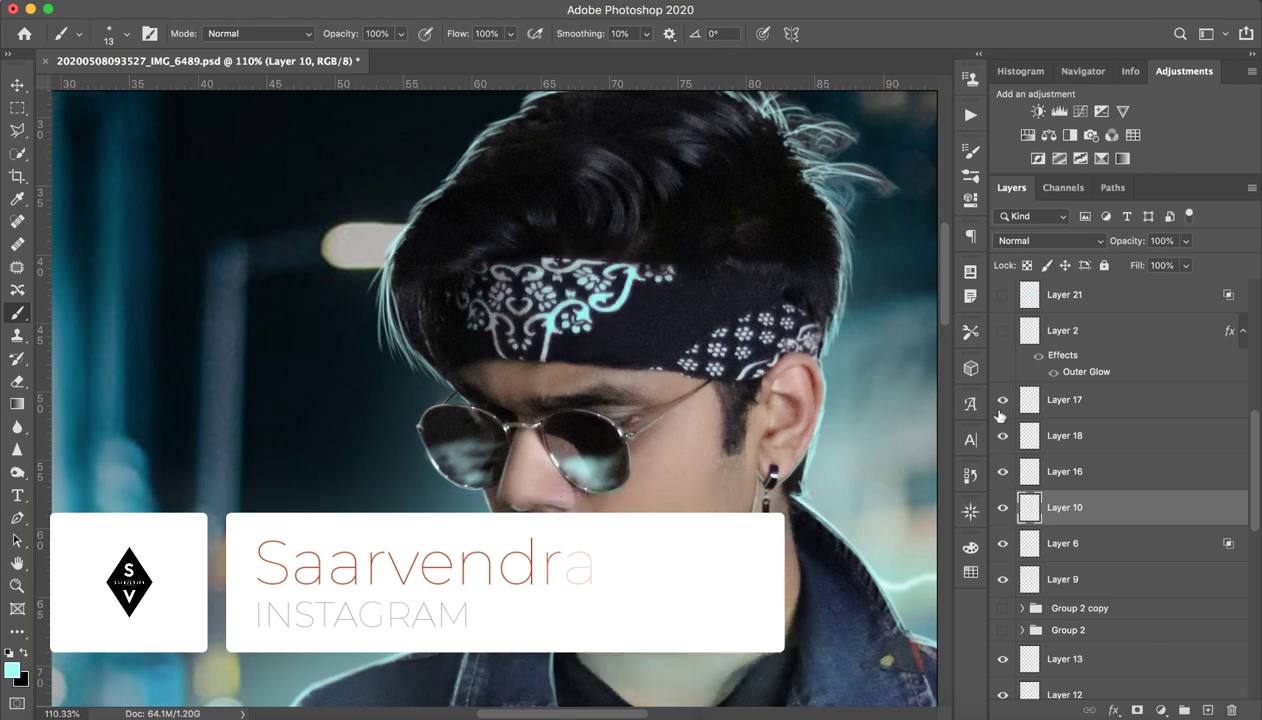
{"action": "left_click", "coordinate": [1002, 543]}
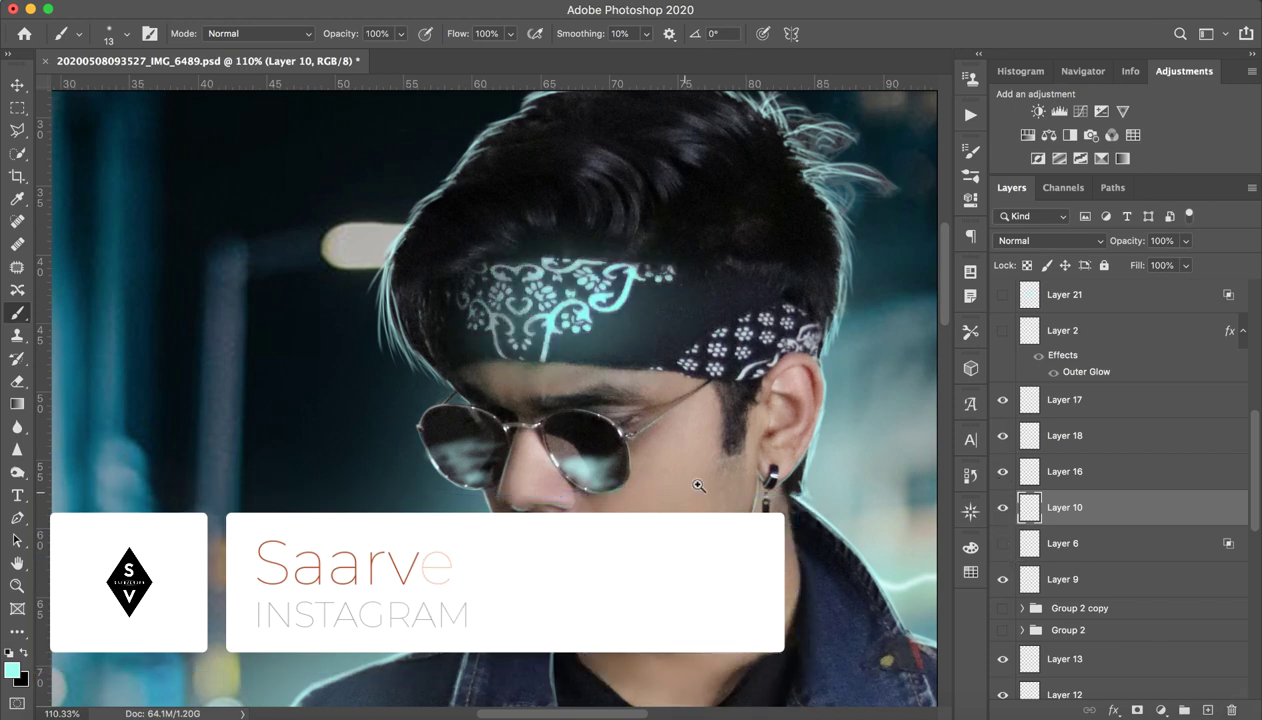
{"action": "left_click_drag", "start_coordinate": [698, 486], "coordinate": [625, 484]}
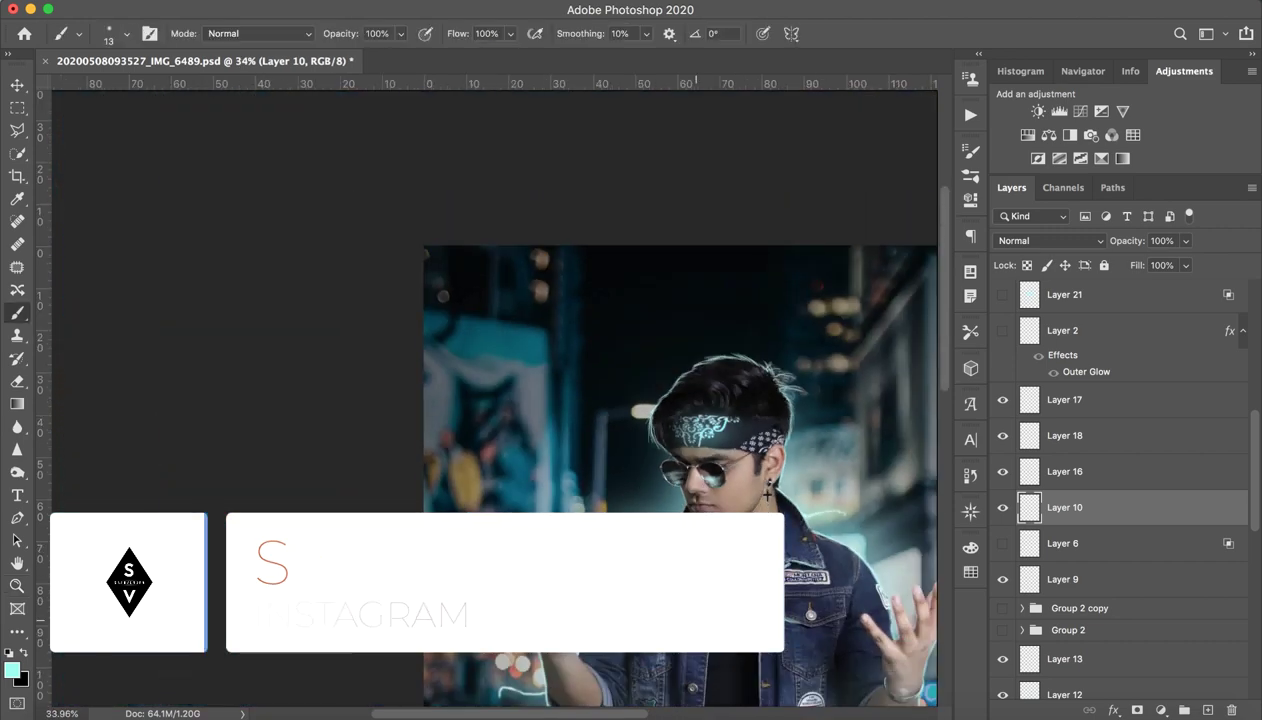
{"action": "scroll", "coordinate": [768, 494], "scroll_direction": "down", "scroll_amount": 5}
{"action": "scroll", "coordinate": [768, 494], "scroll_direction": "right", "scroll_amount": 3}
{"action": "key", "text": "z"}
{"action": "scroll", "coordinate": [627, 424], "scroll_direction": "right", "scroll_amount": 3}
{"action": "key", "text": "b"}
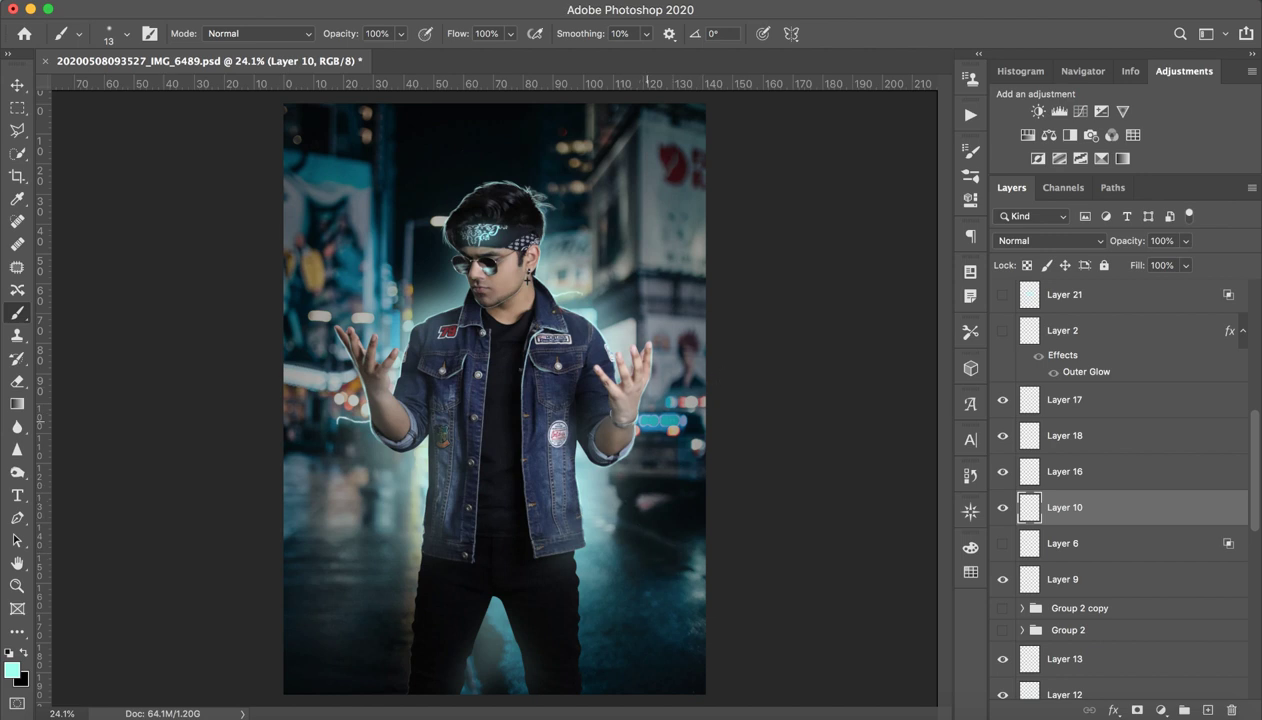
{"action": "scroll", "coordinate": [1124, 572], "scroll_direction": "up", "scroll_amount": 2}
{"action": "scroll", "coordinate": [1112, 565], "scroll_direction": "up", "scroll_amount": 3}
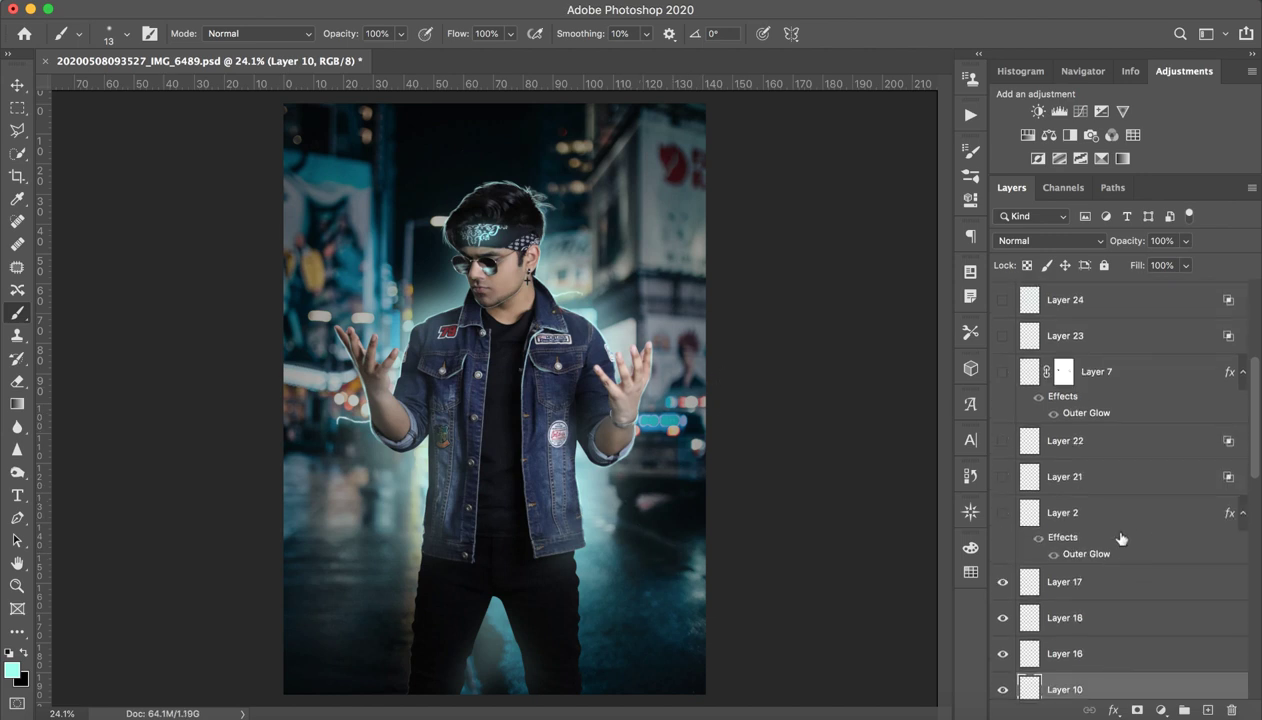
- Show Layer 2's lightning and export the layer as PNG named 'Main fron electricity'
{"action": "left_click", "coordinate": [1024, 519]}
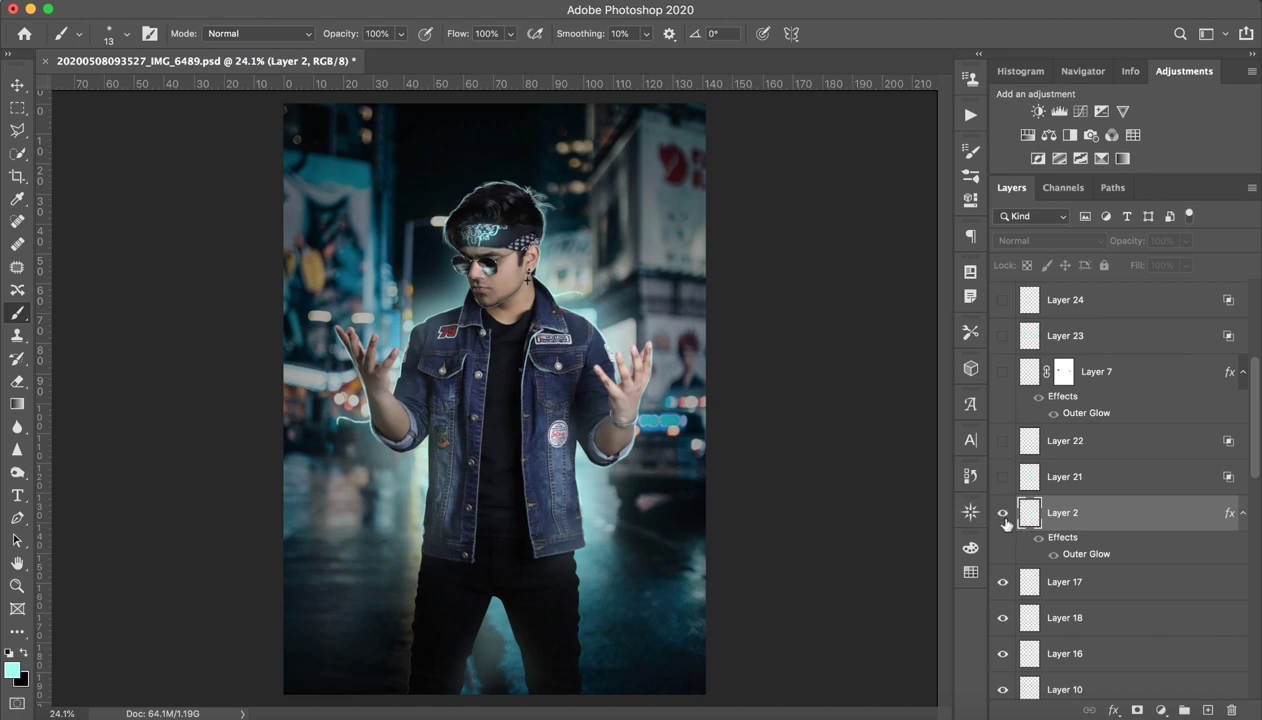
{"action": "left_click", "coordinate": [1003, 515]}
{"action": "left_click", "coordinate": [1003, 515]}
{"action": "left_click", "coordinate": [1003, 516]}
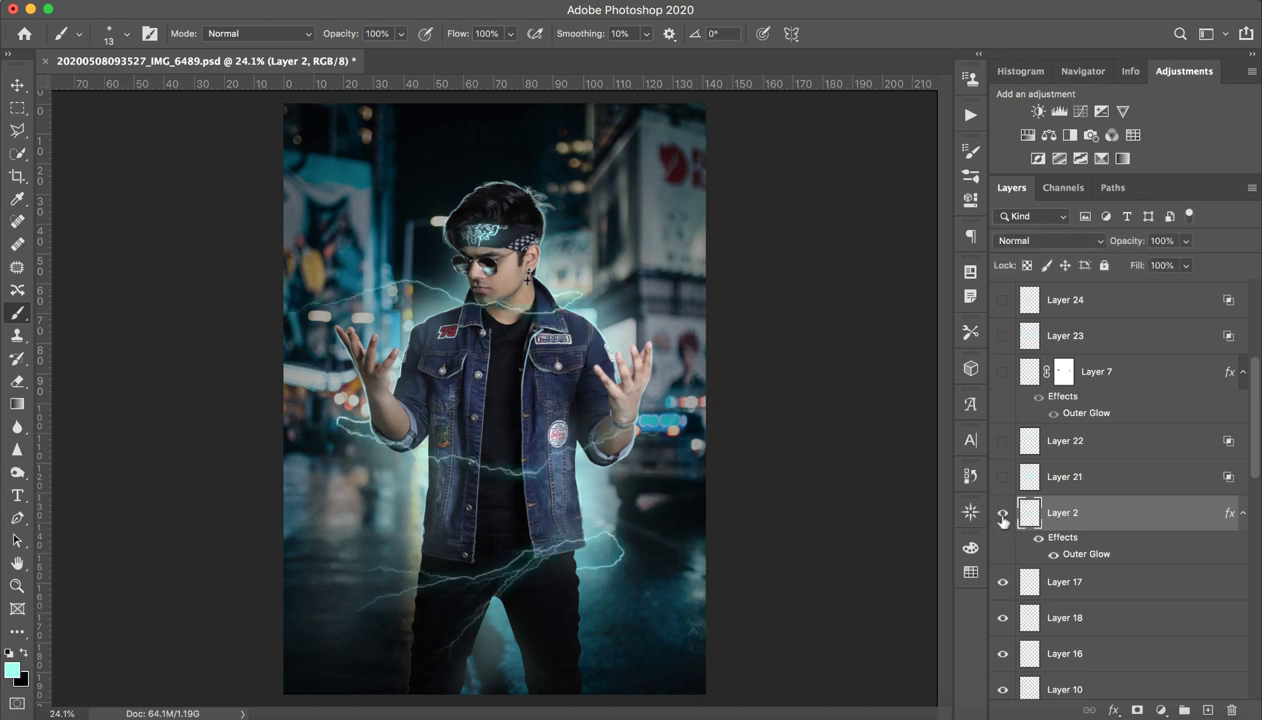
{"action": "right_click", "coordinate": [1082, 516]}
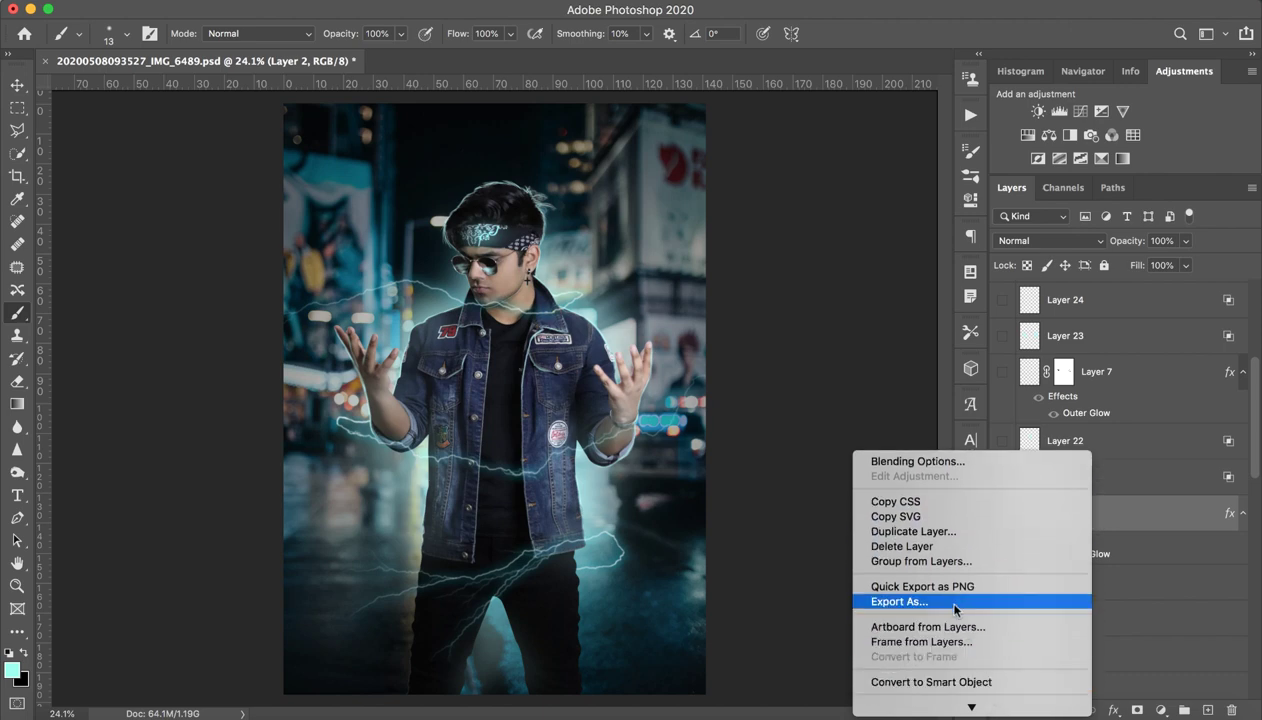
{"action": "left_click", "coordinate": [953, 588]}
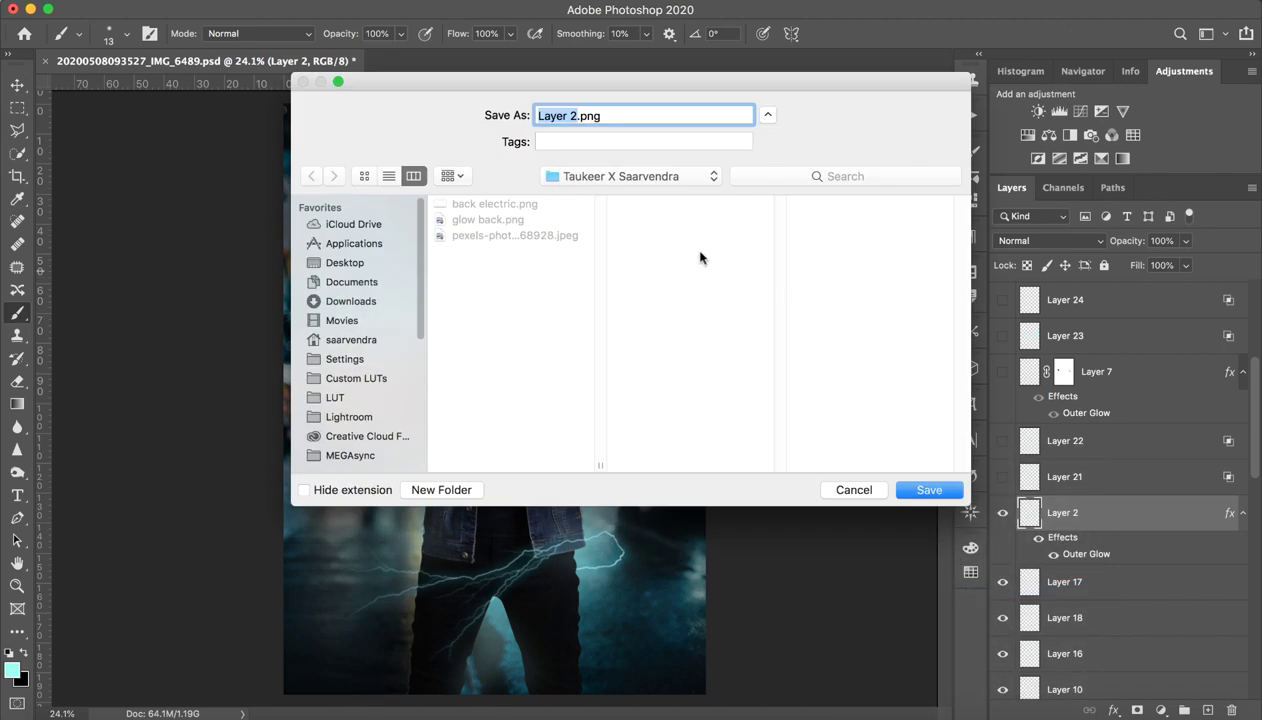
{"action": "type", "text": "Main"}
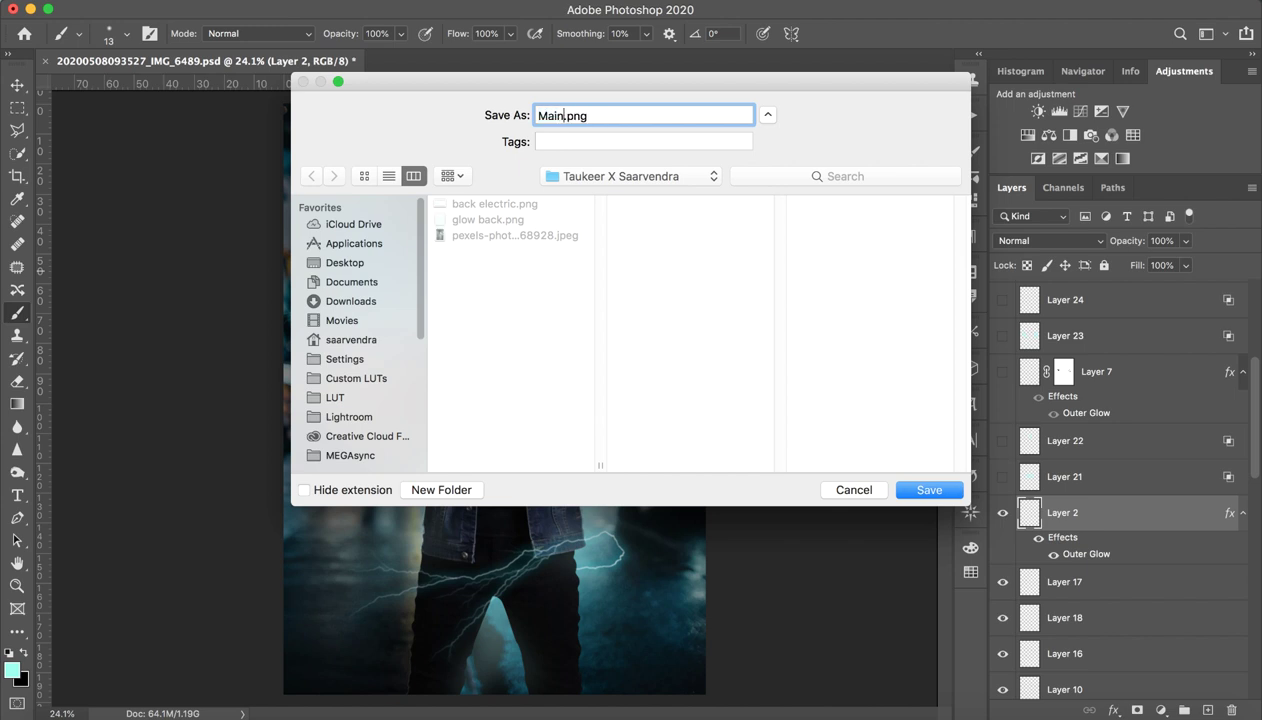
{"action": "type", "text": " fron ele"}
{"action": "type", "text": "ctricity"}
{"action": "key", "text": "Return"}
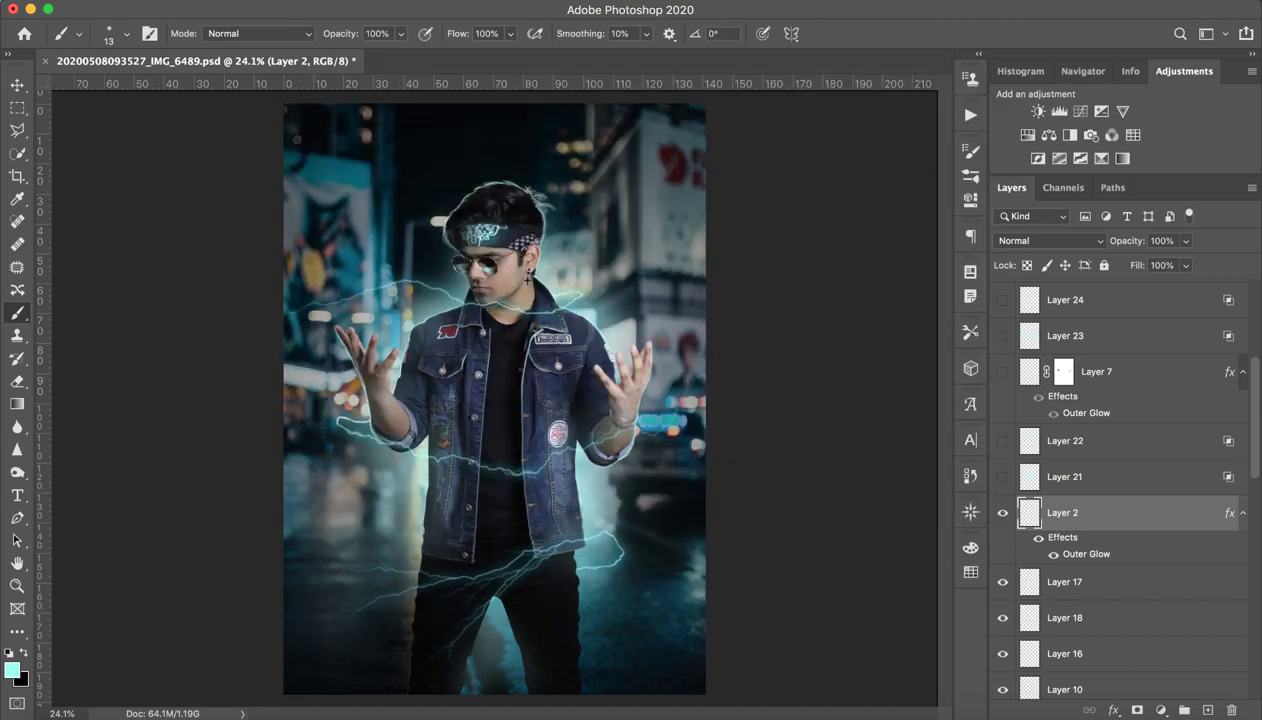
- Toggle the glow layers around the face to preview their effect
{"action": "left_click", "coordinate": [1002, 476]}
{"action": "left_click", "coordinate": [1002, 476]}
{"action": "left_click", "coordinate": [1002, 440]}
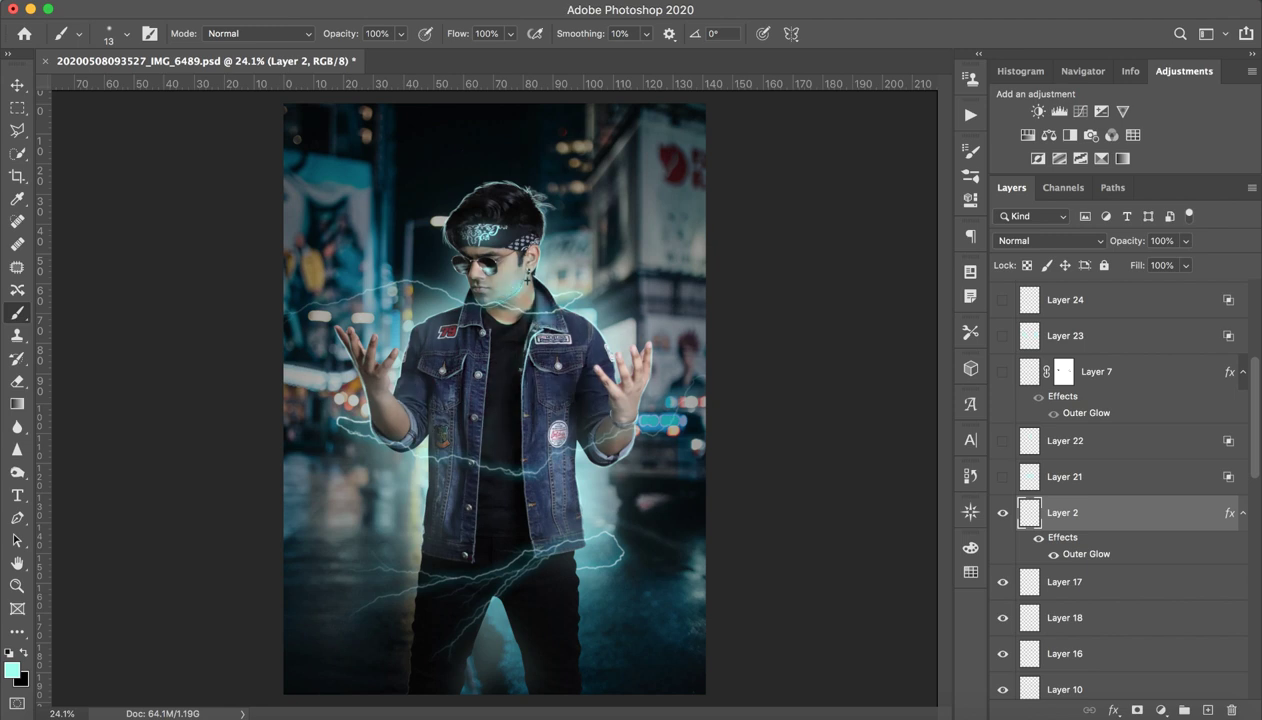
- Show Layer 7's chest lightning and export it as a PNG named 'Hand Electricity'
{"action": "left_click", "coordinate": [1002, 440]}
{"action": "left_click", "coordinate": [1002, 371]}
{"action": "left_click", "coordinate": [1096, 371]}
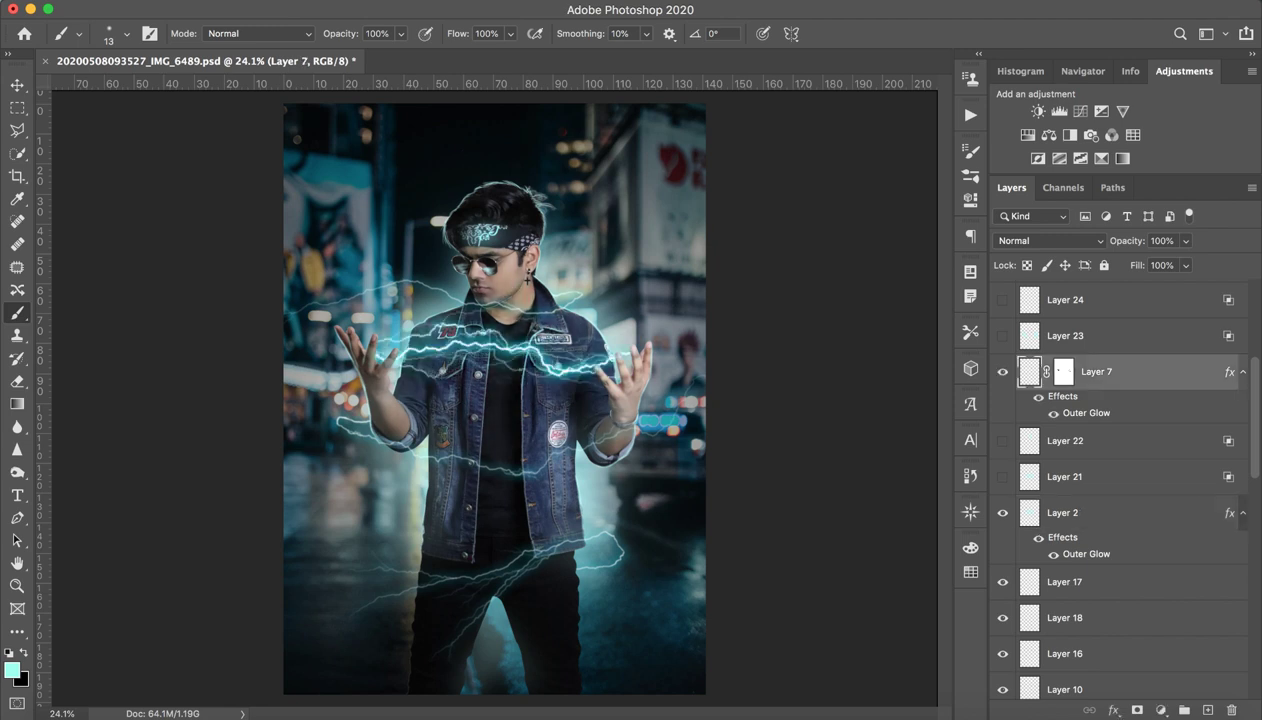
{"action": "right_click", "coordinate": [1118, 405]}
{"action": "right_click", "coordinate": [1151, 369]}
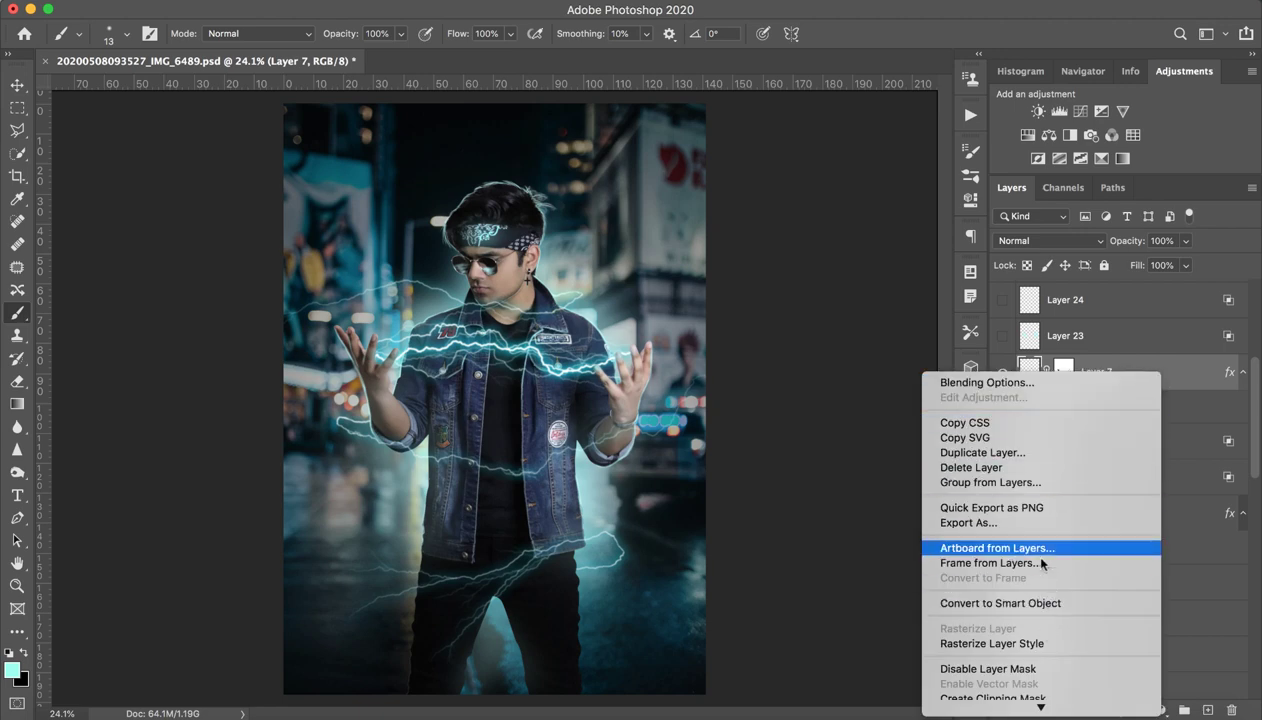
{"action": "key", "text": "Escape"}
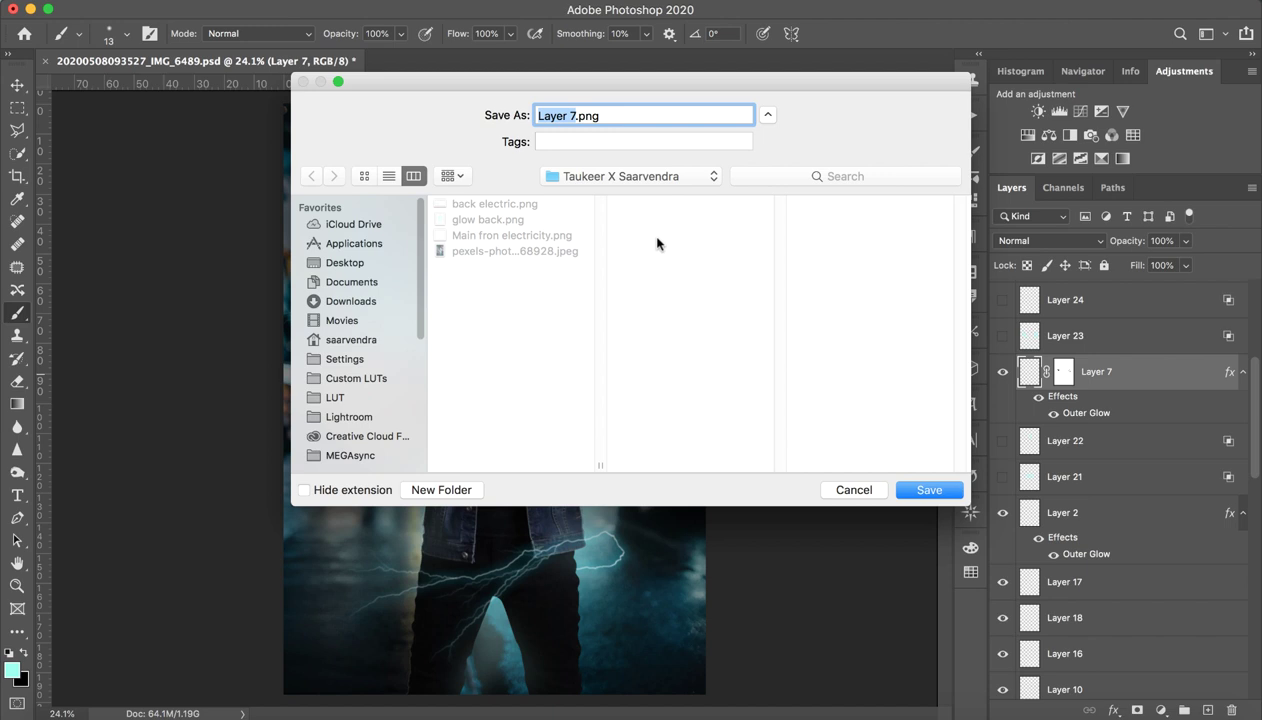
{"action": "type", "text": "Han"}
{"action": "type", "text": "d E"}
{"action": "type", "text": "lect"}
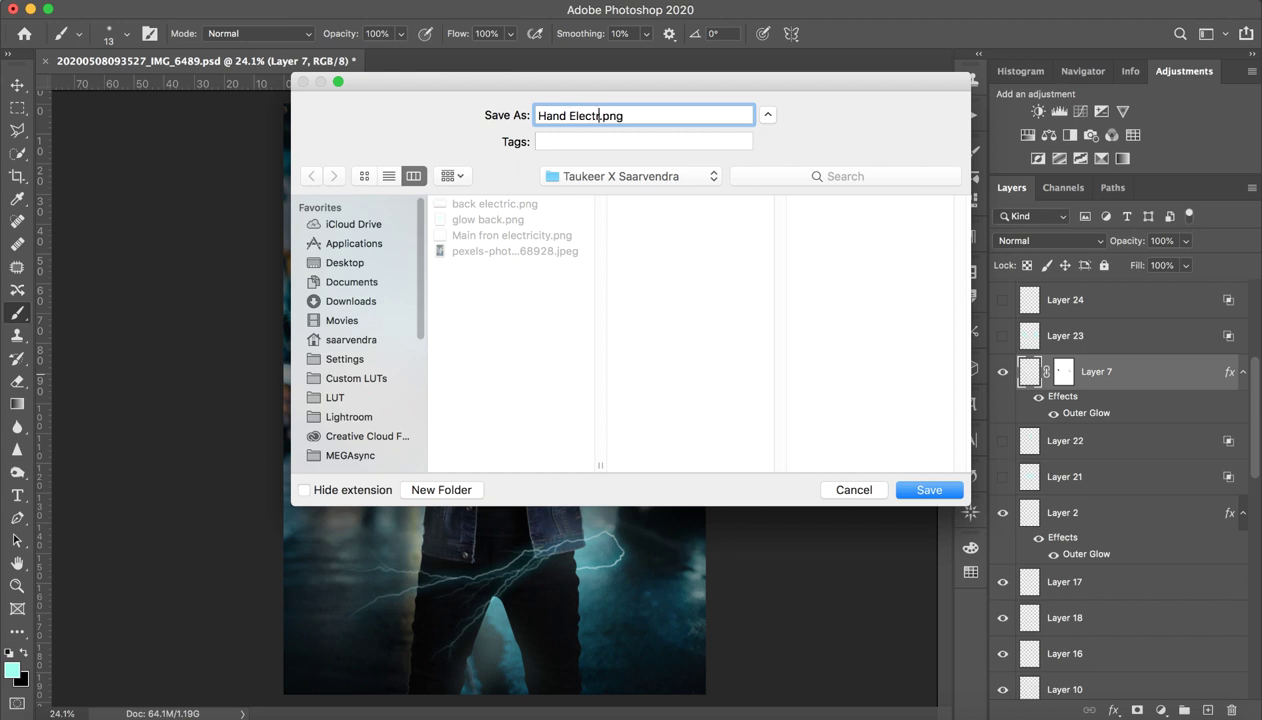
{"action": "type", "text": "ric"}
{"action": "type", "text": "ity"}
{"action": "key", "text": "Return"}
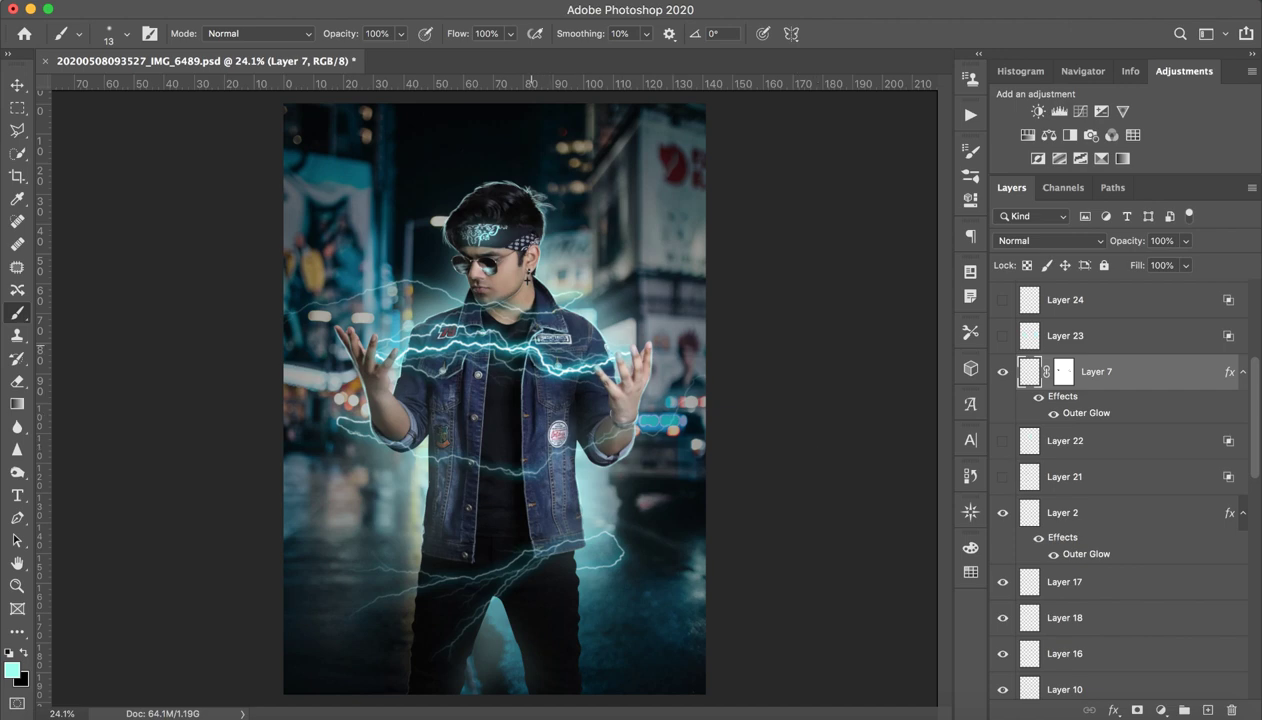
- Zoom in to check the lightning across the chest, then select and show Layer 22's glow
{"action": "left_click_drag", "start_coordinate": [527, 280], "coordinate": [577, 220]}
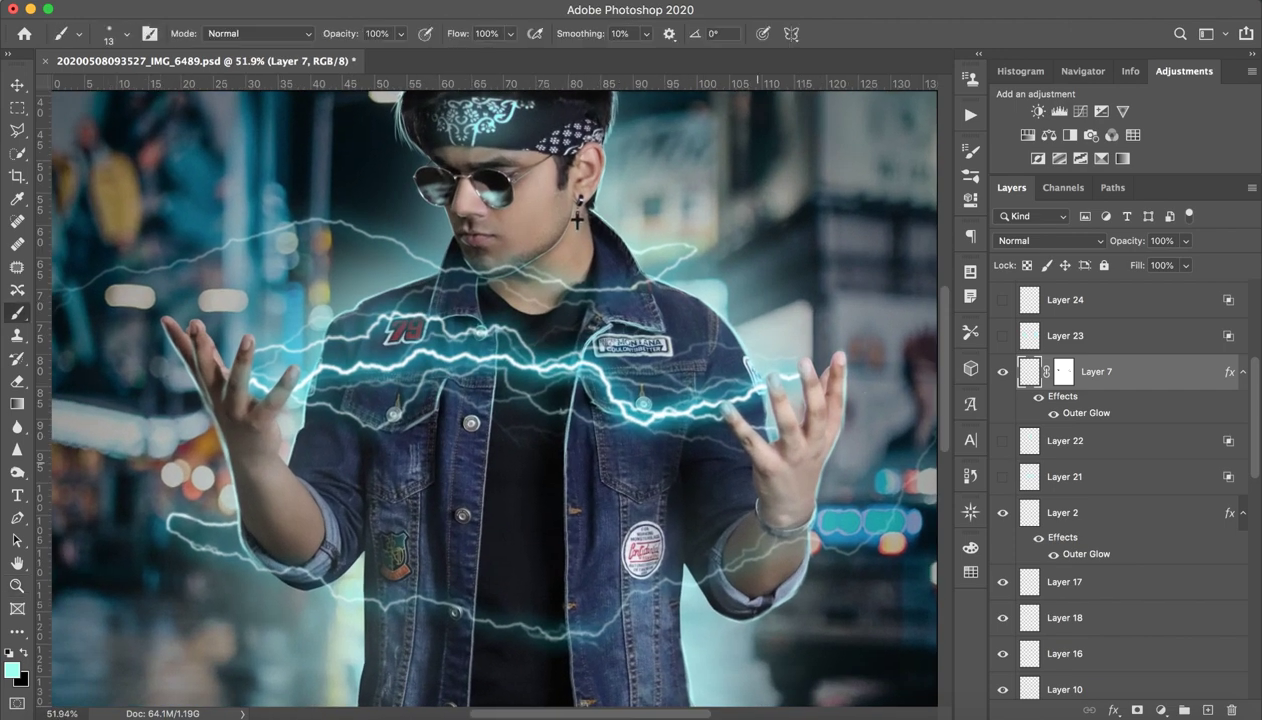
{"action": "left_click_drag", "start_coordinate": [564, 523], "coordinate": [554, 433]}
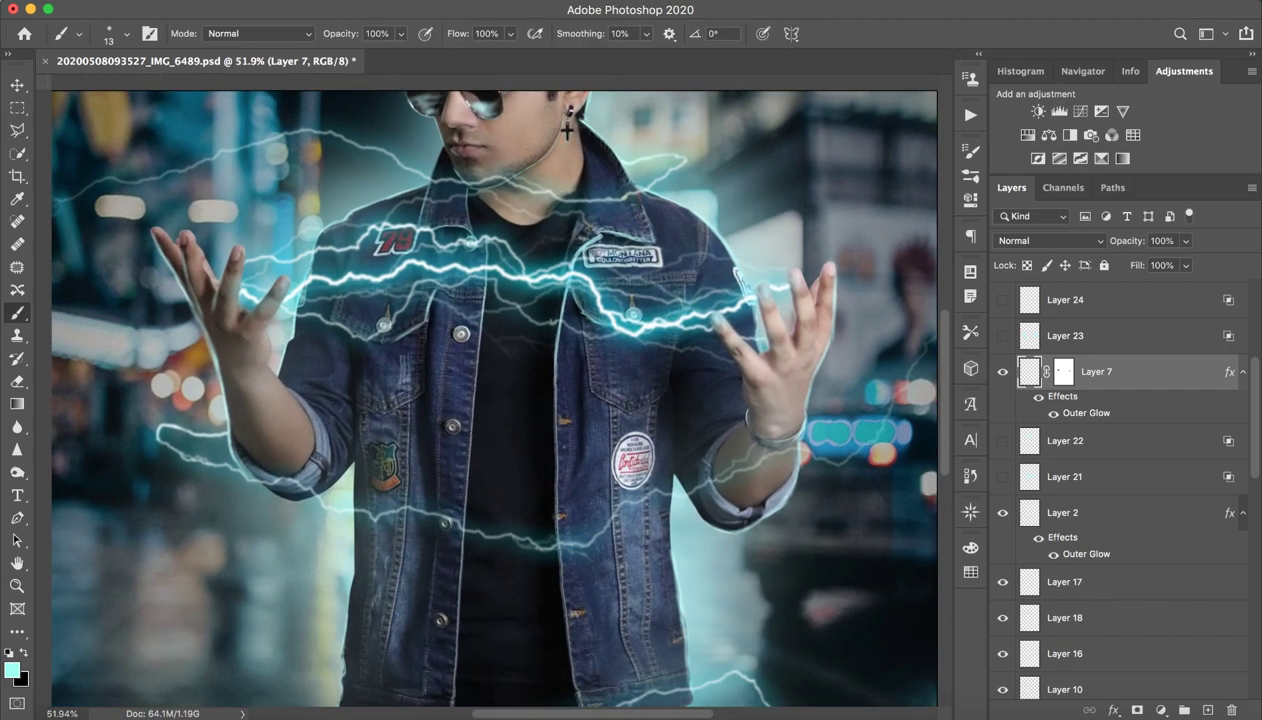
{"action": "left_click_drag", "start_coordinate": [600, 378], "coordinate": [540, 376]}
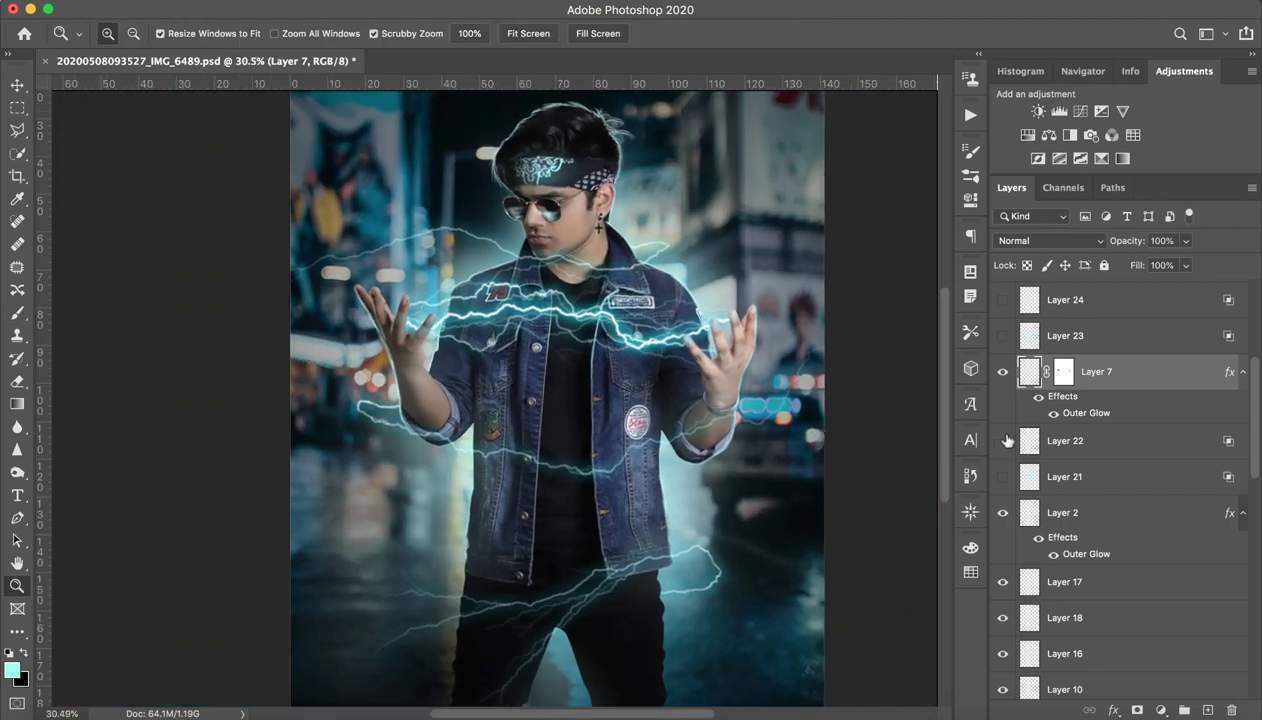
{"action": "left_click", "coordinate": [1078, 452]}
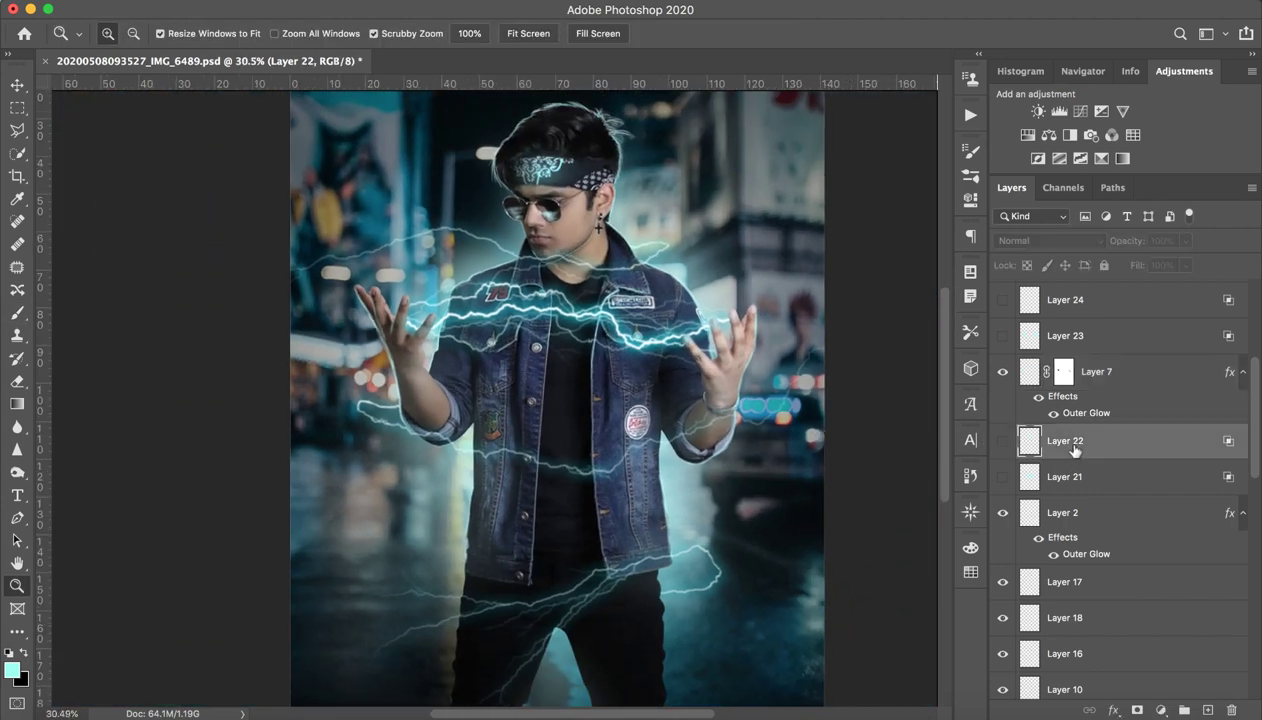
{"action": "left_click", "coordinate": [1002, 450]}
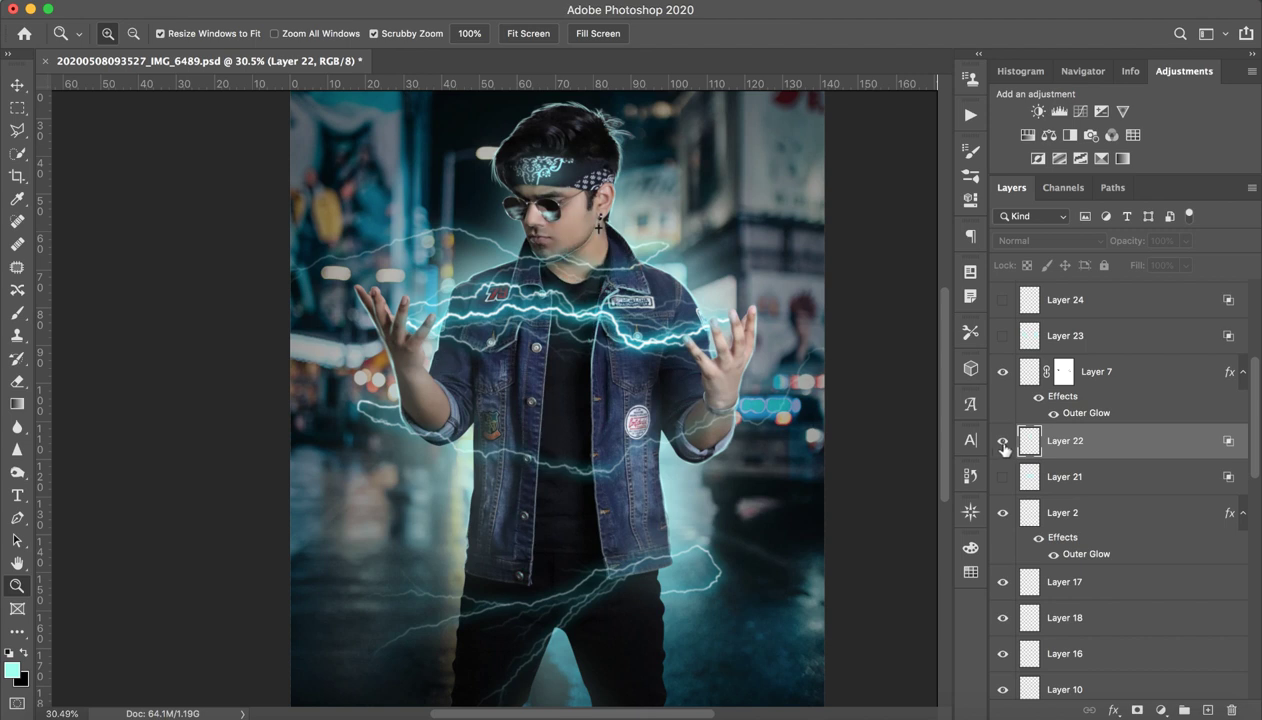
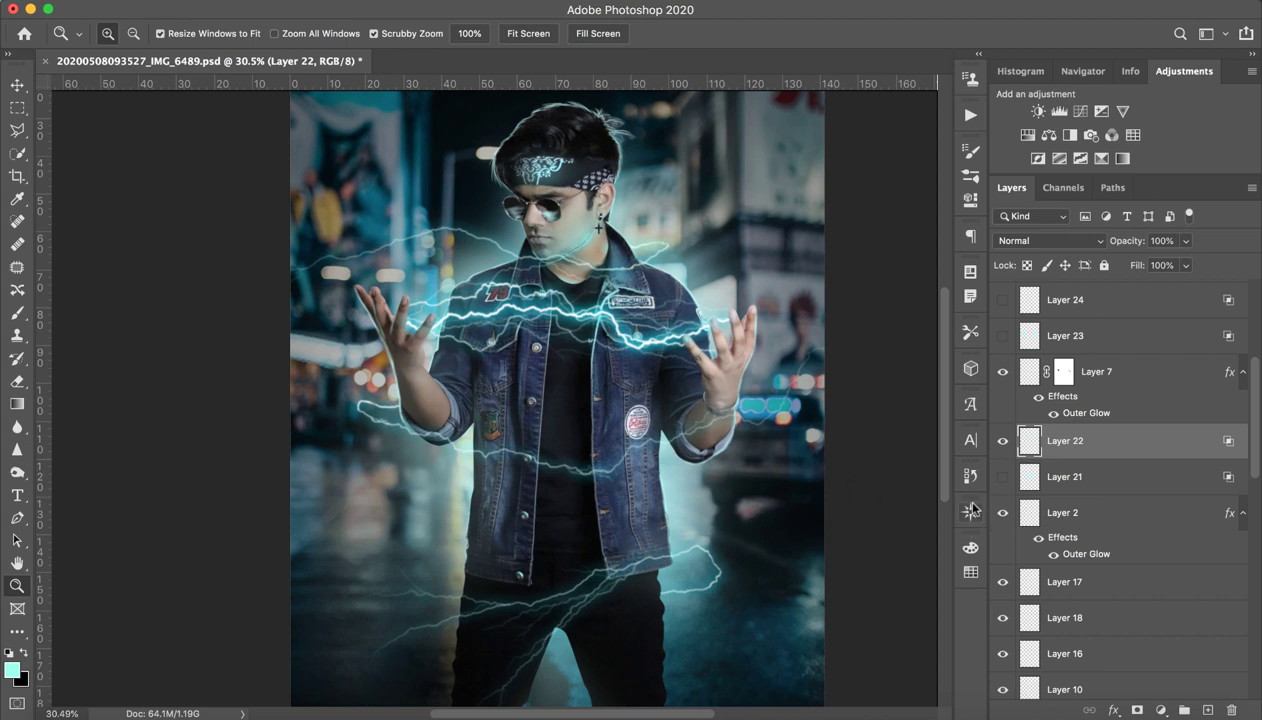
- Hide Layer 22 and add a new empty layer above it
{"action": "left_click", "coordinate": [999, 445]}
{"action": "left_click", "coordinate": [1003, 442]}
{"action": "left_click", "coordinate": [1207, 709]}
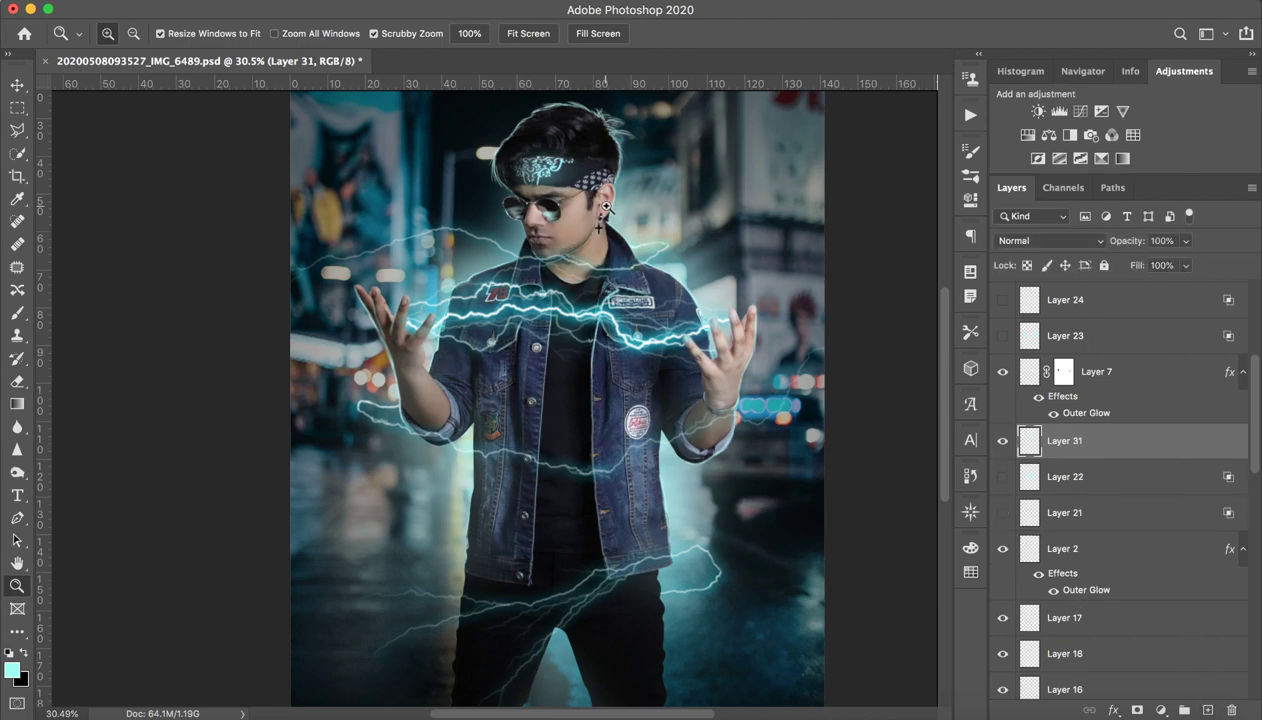
- With the Brush tool, sample the pale cyan lightning colour acf8ff as foreground
{"action": "mouse_move", "coordinate": [606, 207]}
{"action": "left_mouse_down"}
{"action": "mouse_move", "coordinate": [693, 208]}
{"action": "mouse_move", "coordinate": [636, 211]}
{"action": "mouse_move", "coordinate": [650, 221]}
{"action": "left_mouse_up"}
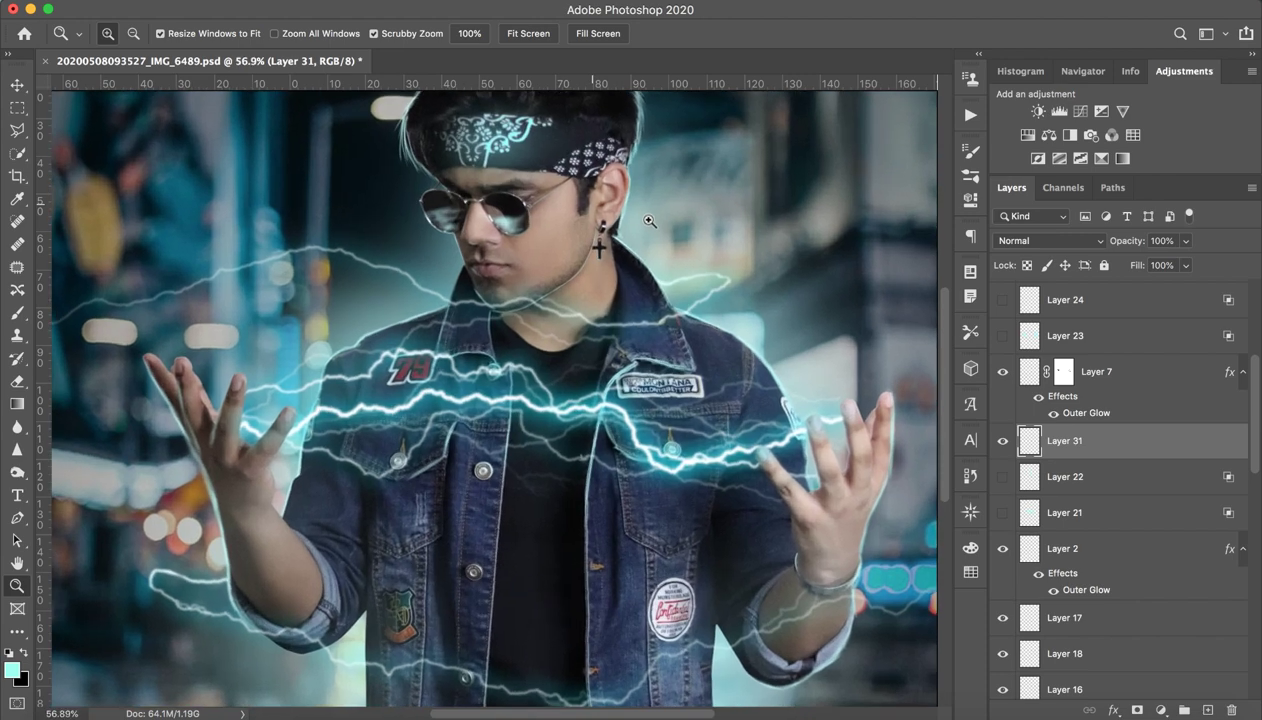
{"action": "left_click", "coordinate": [26, 316]}
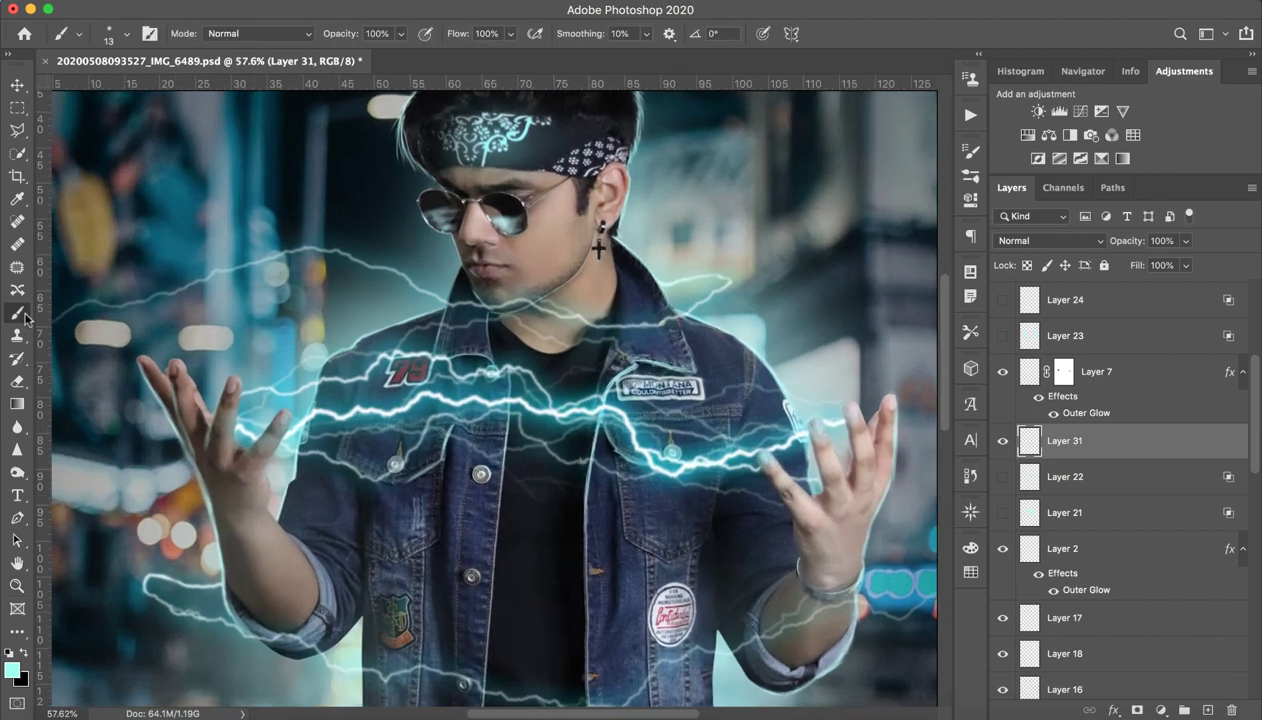
{"action": "left_click", "coordinate": [577, 402], "text": "alt"}
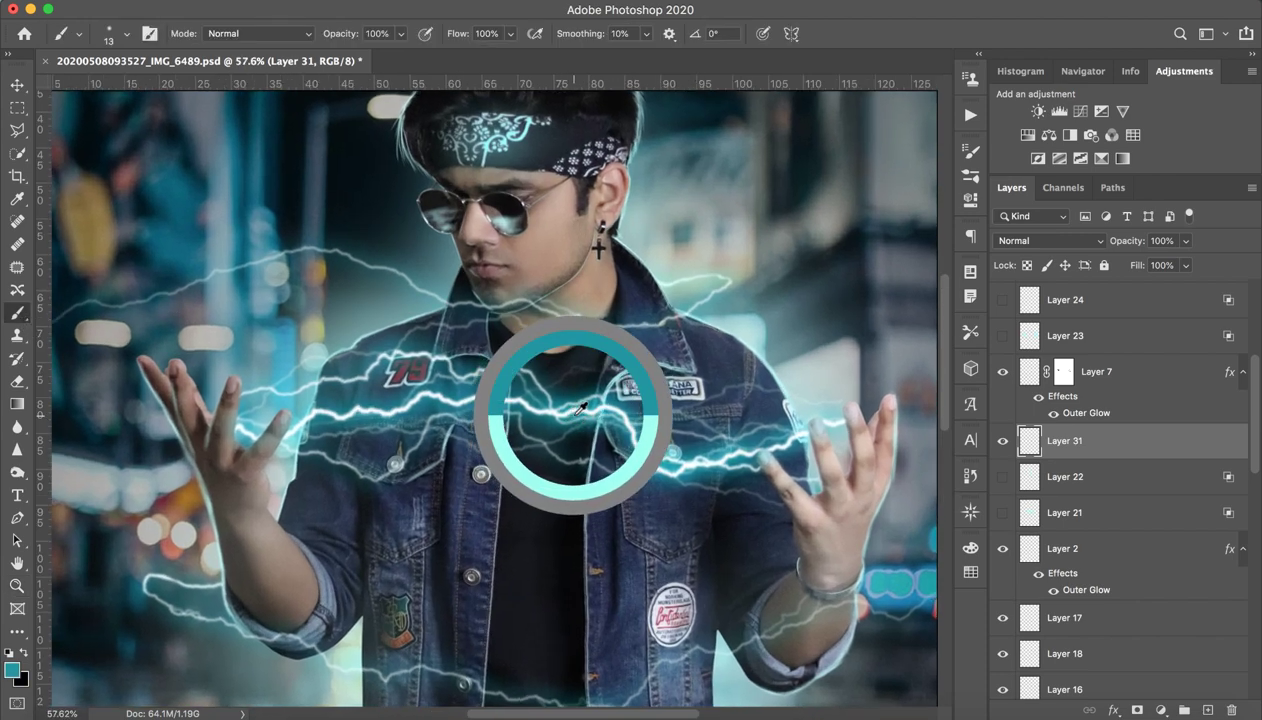
{"action": "left_click_drag", "start_coordinate": [584, 405], "coordinate": [578, 401]}
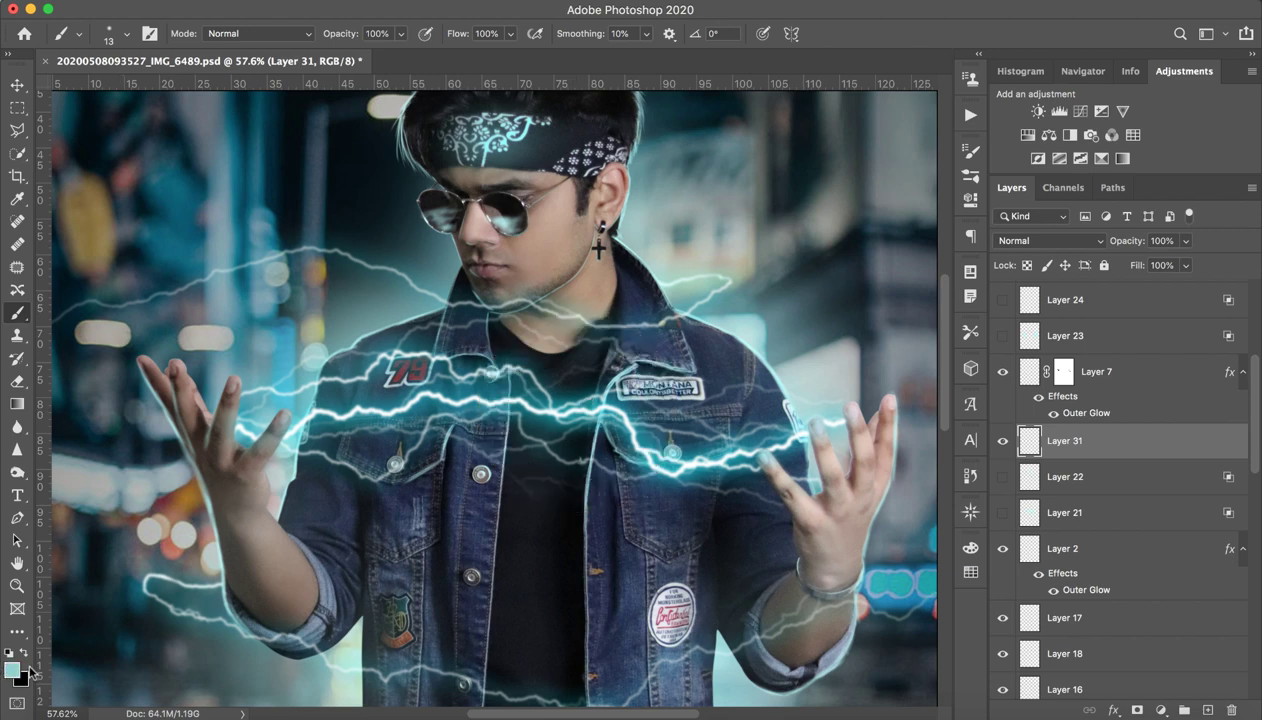
{"action": "left_click", "coordinate": [14, 668]}
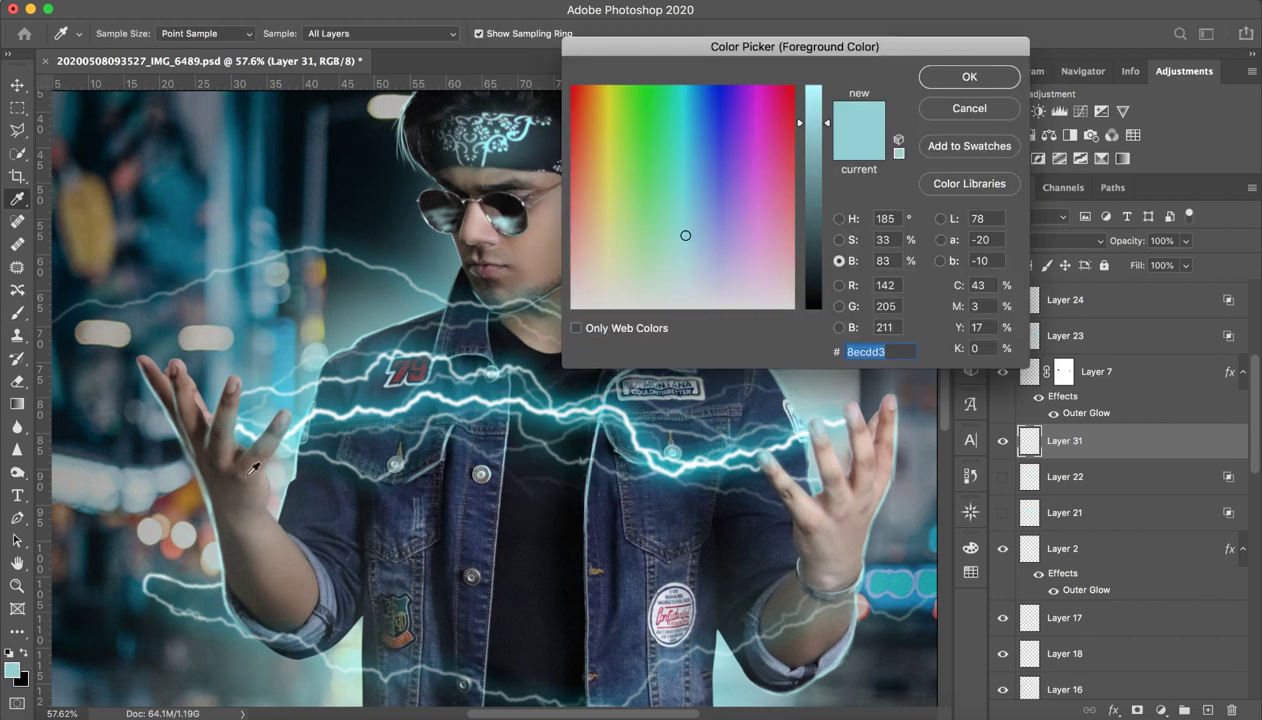
- Keep pale cyan as the foreground colour and enlarge the brush to 520 px
{"action": "left_click", "coordinate": [936, 111]}
{"action": "key", "text": "b"}
{"action": "left_click_drag", "start_coordinate": [586, 268], "coordinate": [640, 272]}
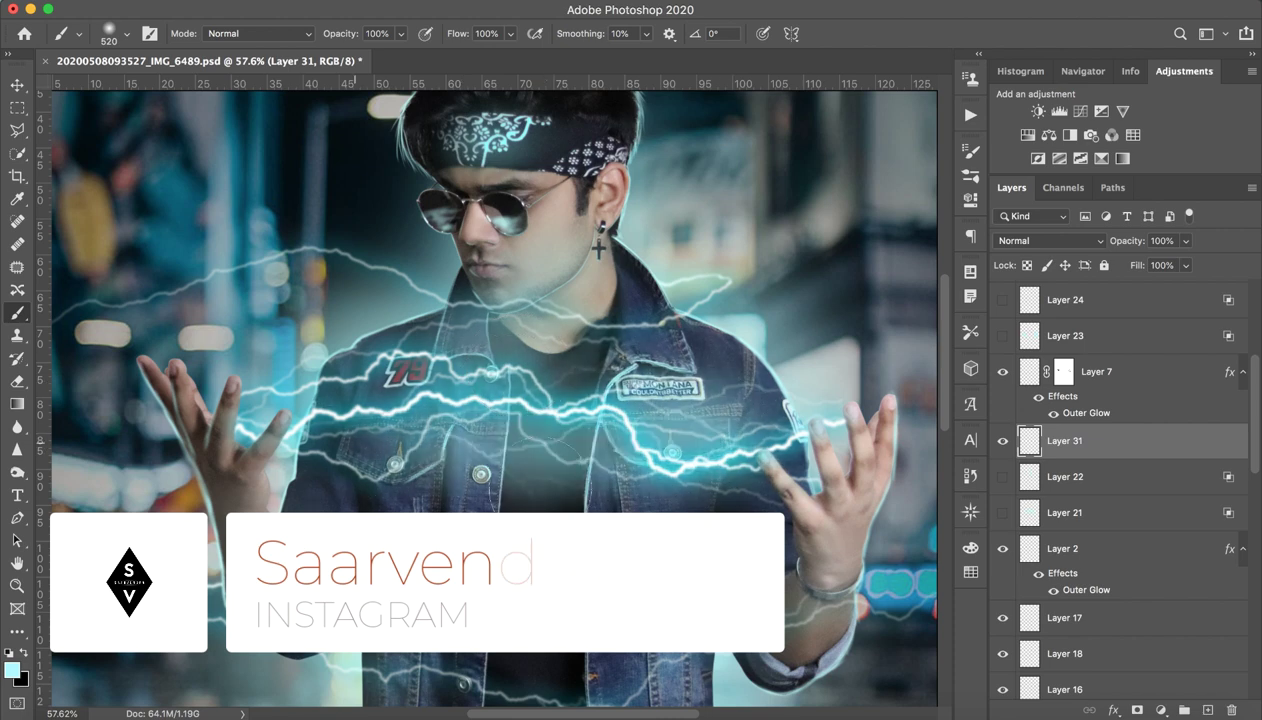
- Reframe the view on the figure and compare the image with Layer 31 on and off
{"action": "scroll", "coordinate": [501, 442], "scroll_direction": "down", "scroll_amount": 5}
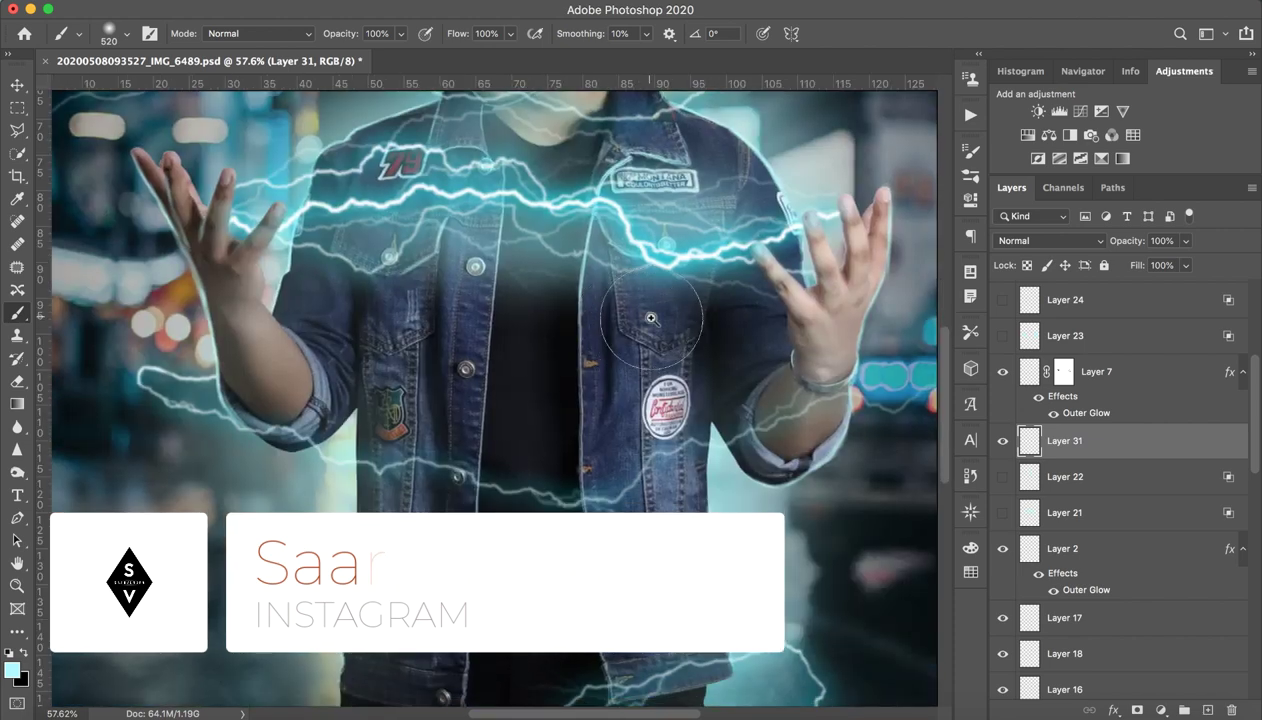
{"action": "key", "text": "z"}
{"action": "left_click_drag", "start_coordinate": [552, 320], "coordinate": [535, 321]}
{"action": "key", "text": "b"}
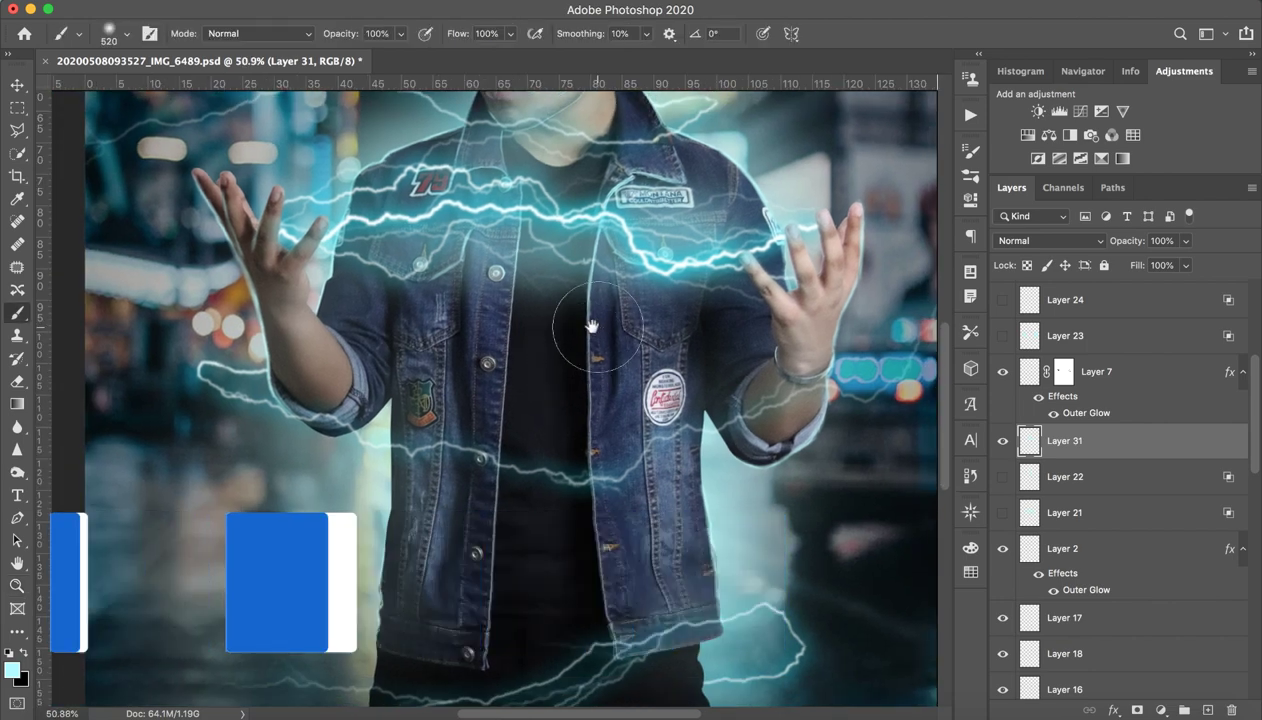
{"action": "left_click_drag", "start_coordinate": [597, 256], "coordinate": [528, 472]}
{"action": "key", "text": "ctrl+r"}
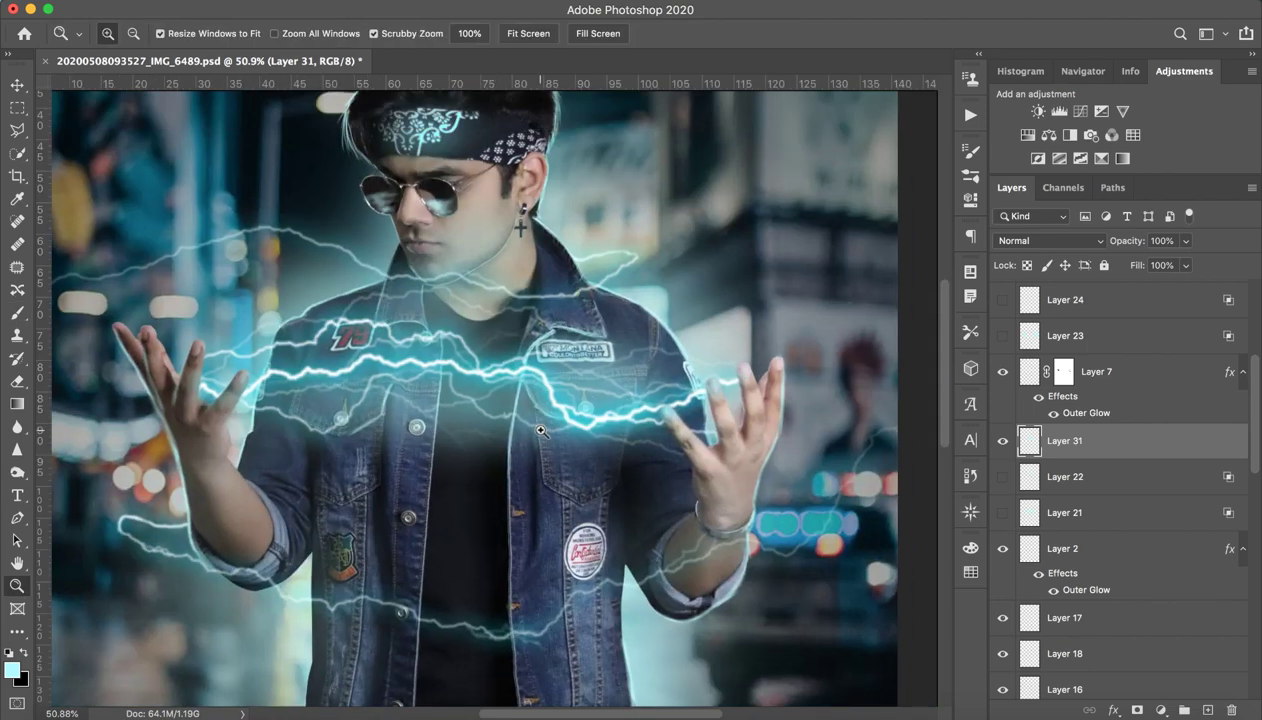
{"action": "left_click_drag", "start_coordinate": [539, 425], "coordinate": [470, 410]}
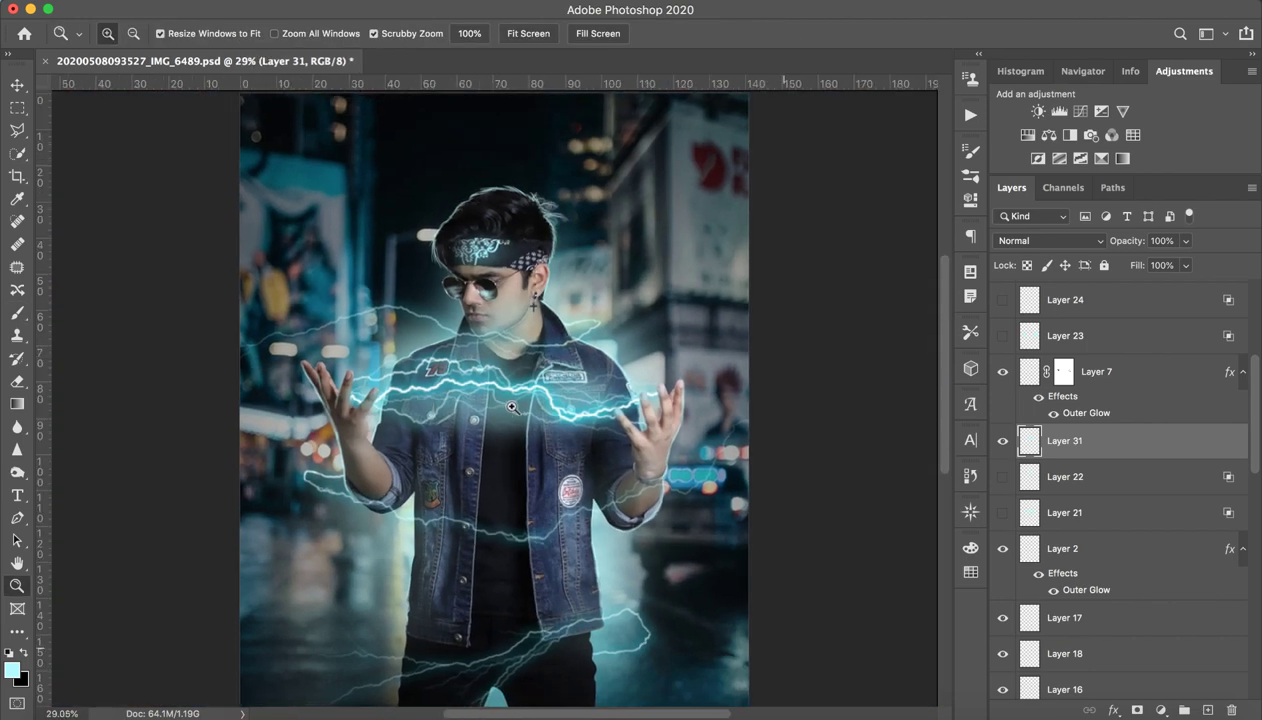
{"action": "key", "text": "b"}
{"action": "left_click", "coordinate": [1003, 443]}
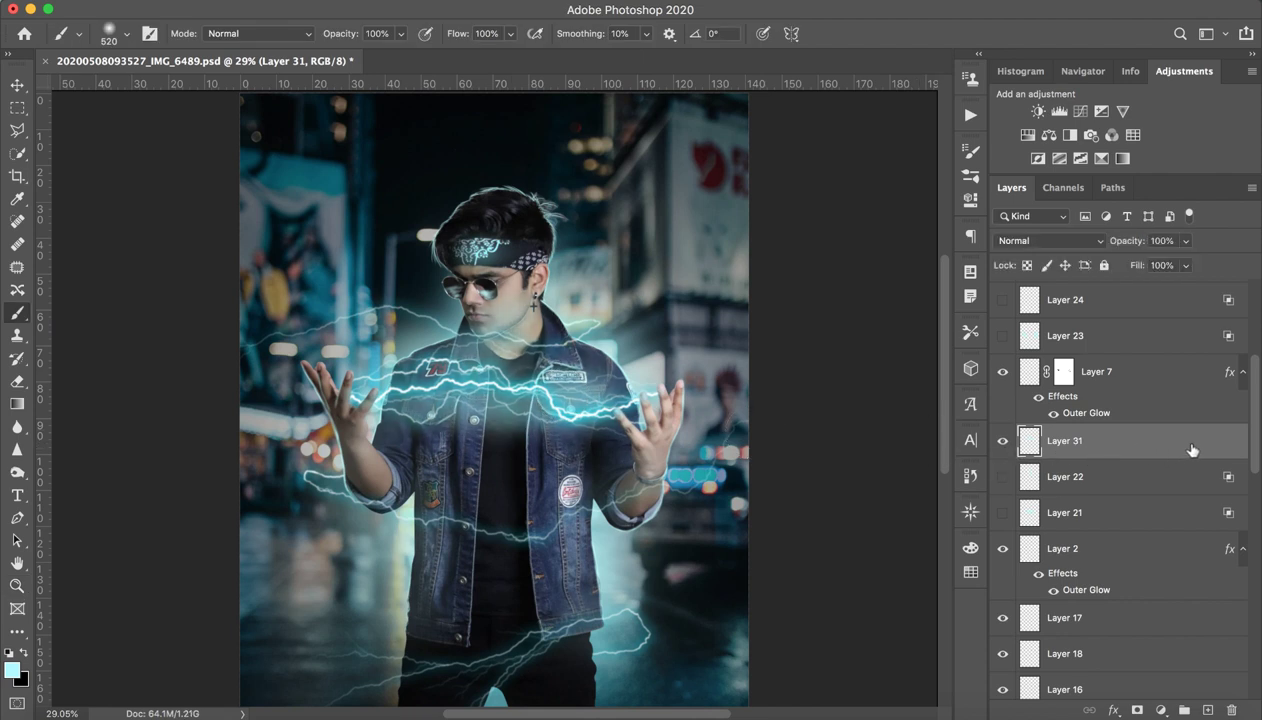
- Split Layer 31's Underlying Layer black blend-if slider to 0/52
{"action": "double_click", "coordinate": [1135, 455]}
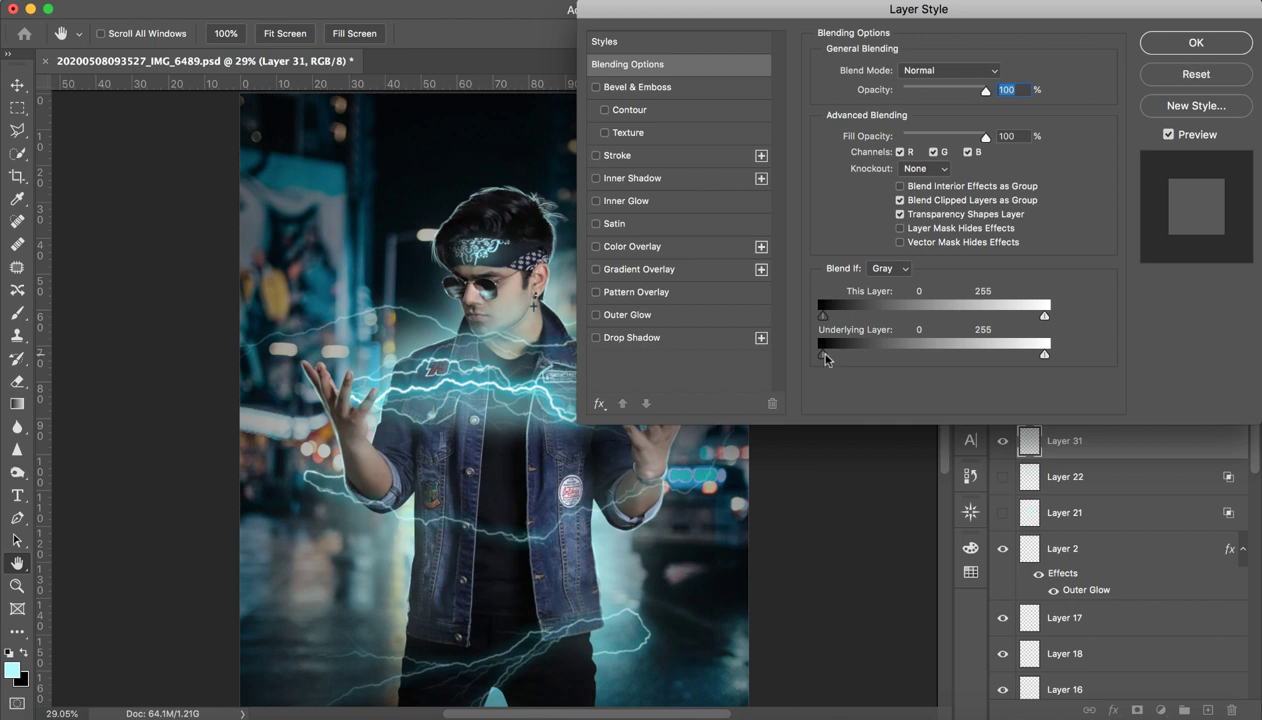
{"action": "left_click_drag", "start_coordinate": [822, 354], "coordinate": [863, 366]}
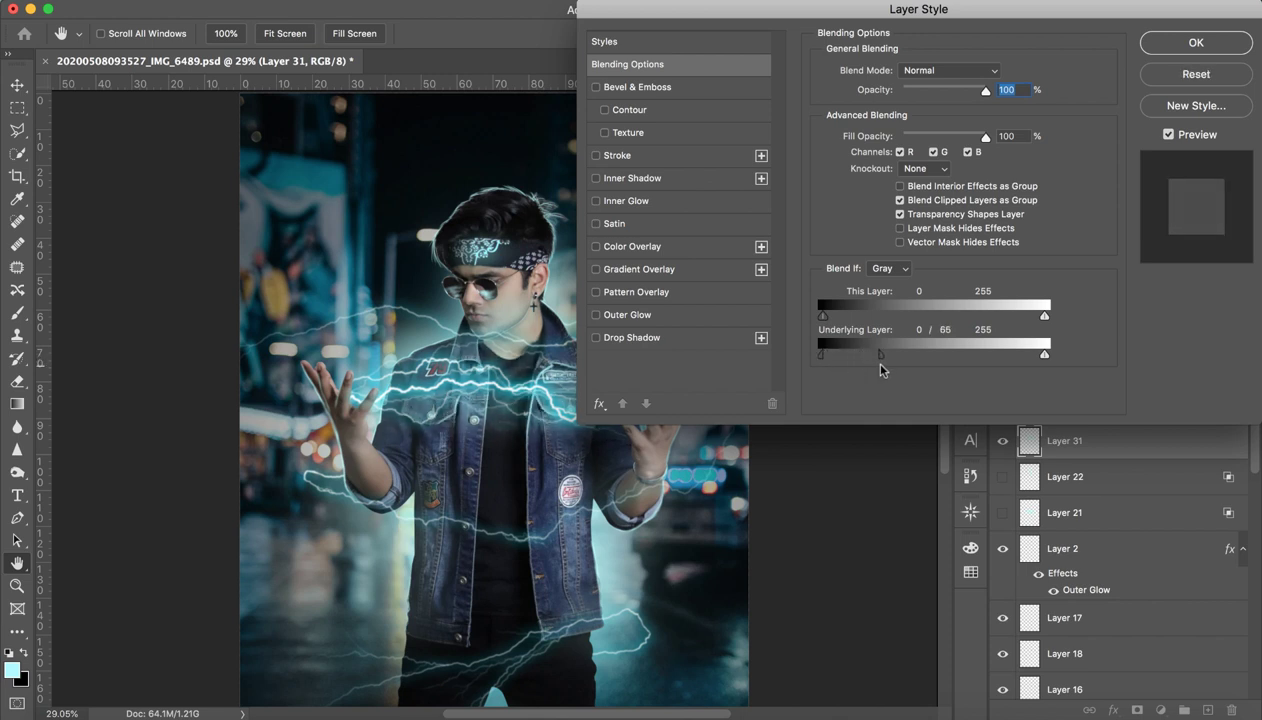
{"action": "left_click_drag", "start_coordinate": [863, 368], "coordinate": [866, 360]}
{"action": "left_click", "coordinate": [1196, 43]}
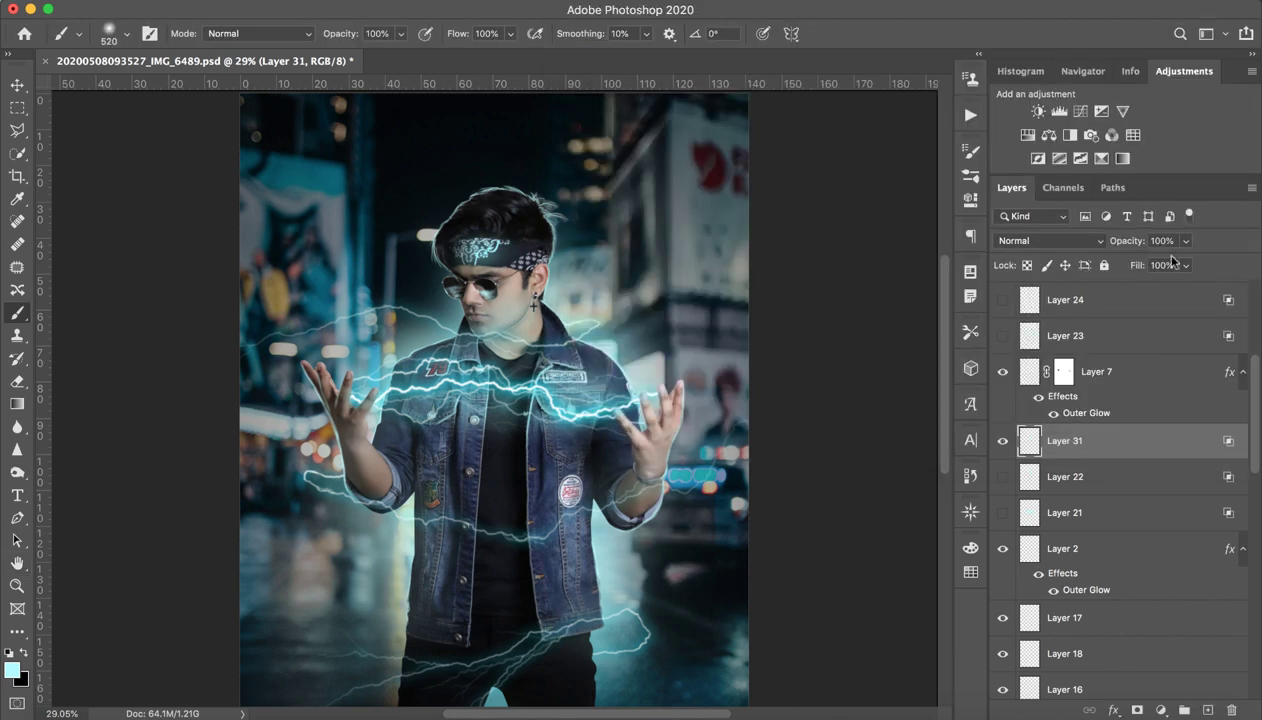
- Compare Layer 31 on and off, then delete the layer
{"action": "left_click", "coordinate": [1002, 441]}
{"action": "left_click", "coordinate": [1002, 442]}
{"action": "left_click", "coordinate": [1003, 441]}
{"action": "left_click", "coordinate": [1231, 709]}
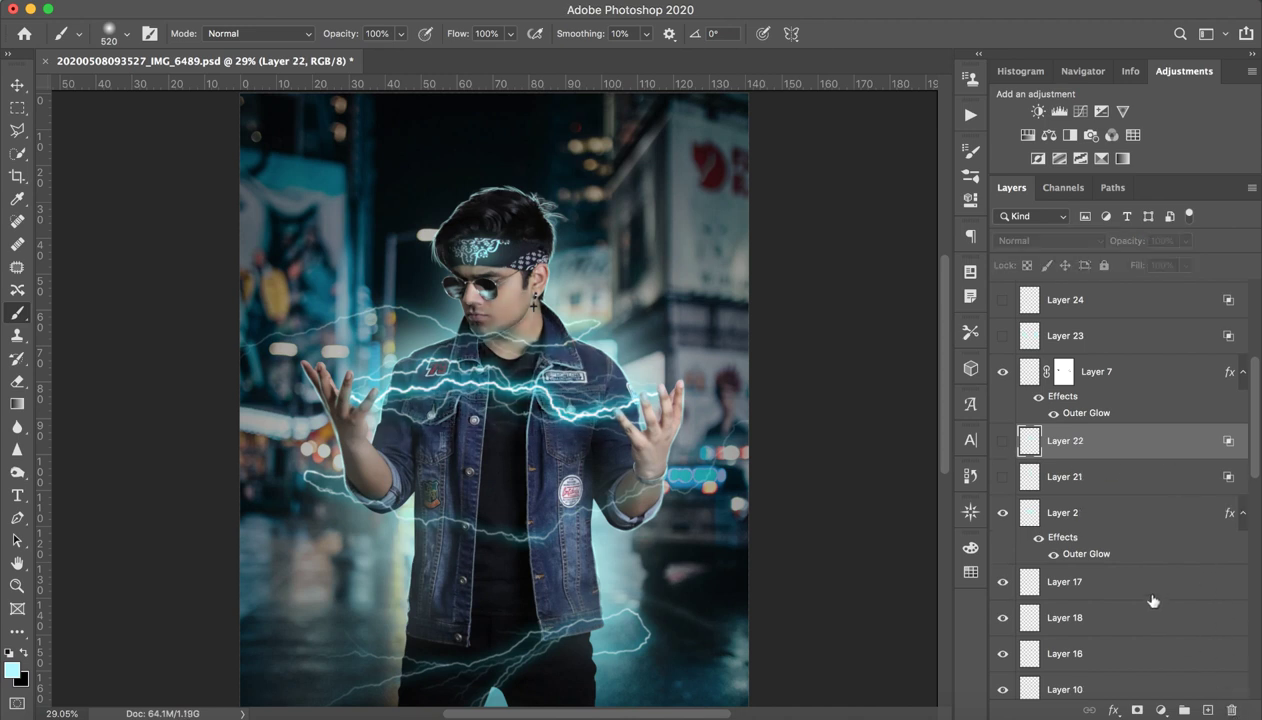
- Make Layer 21's lightning strands and Layer 22 visible
{"action": "left_click", "coordinate": [1002, 478]}
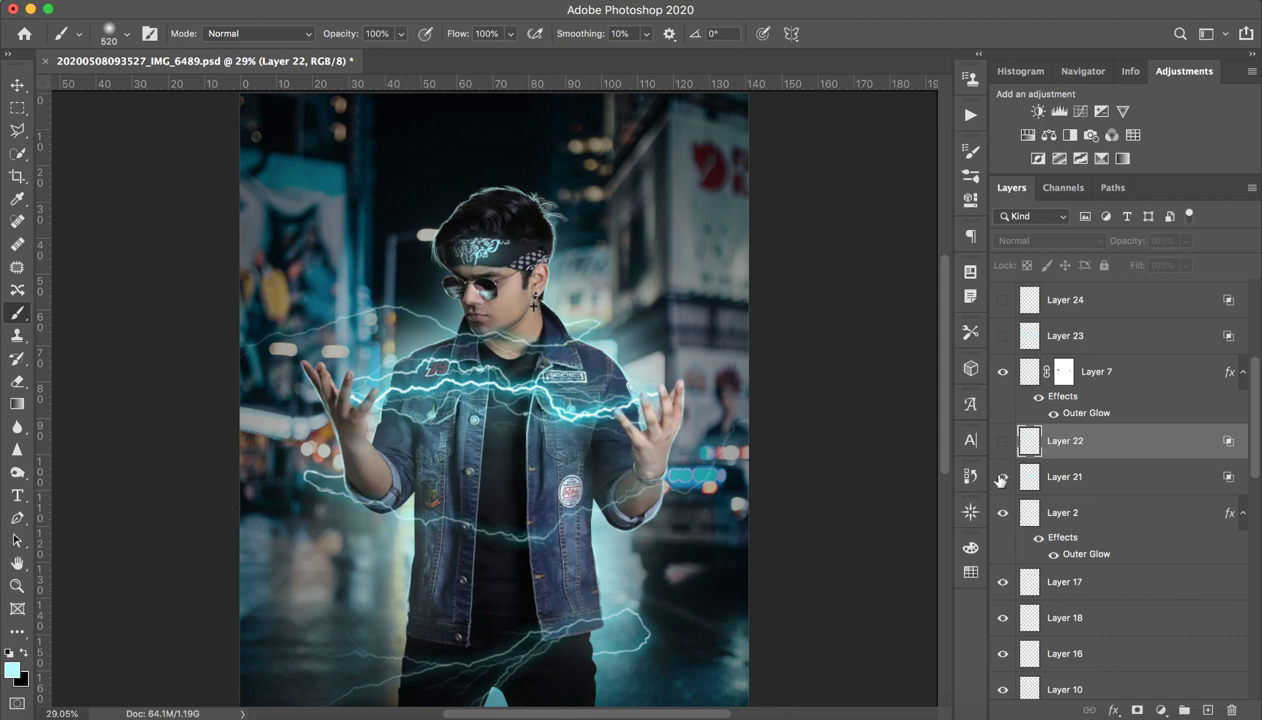
{"action": "double_click", "coordinate": [1001, 479]}
{"action": "left_click", "coordinate": [1002, 441]}
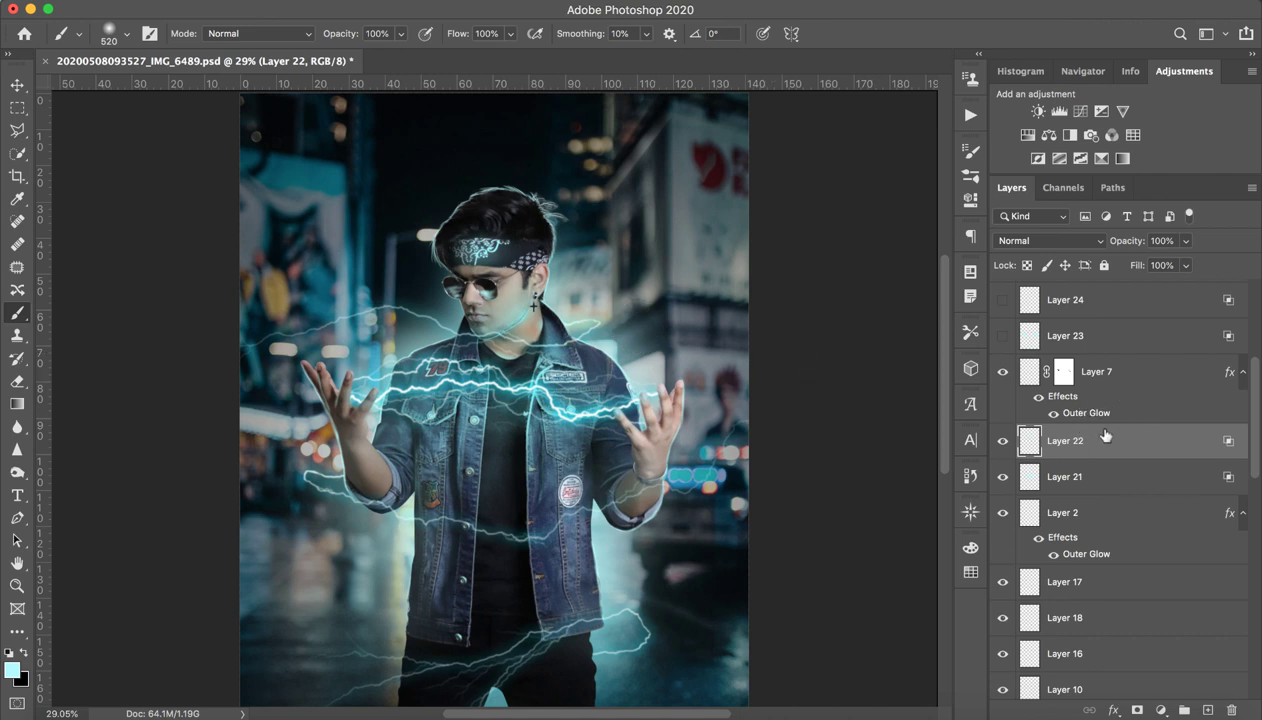
- Turn on the 71% Color-mode Layer 23, comparing it on and off
{"action": "scroll", "coordinate": [1113, 425], "scroll_direction": "up", "scroll_amount": 5}
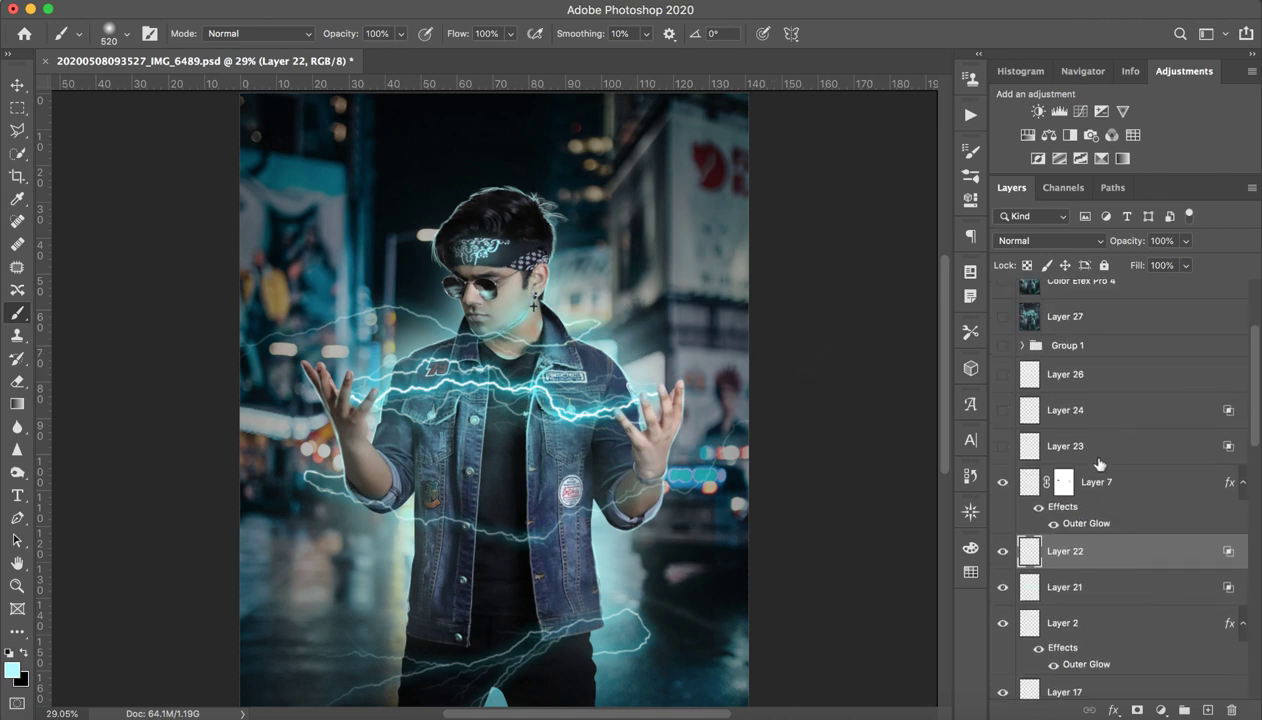
{"action": "left_click", "coordinate": [1057, 448]}
{"action": "left_click", "coordinate": [1004, 449]}
{"action": "left_click", "coordinate": [1001, 455]}
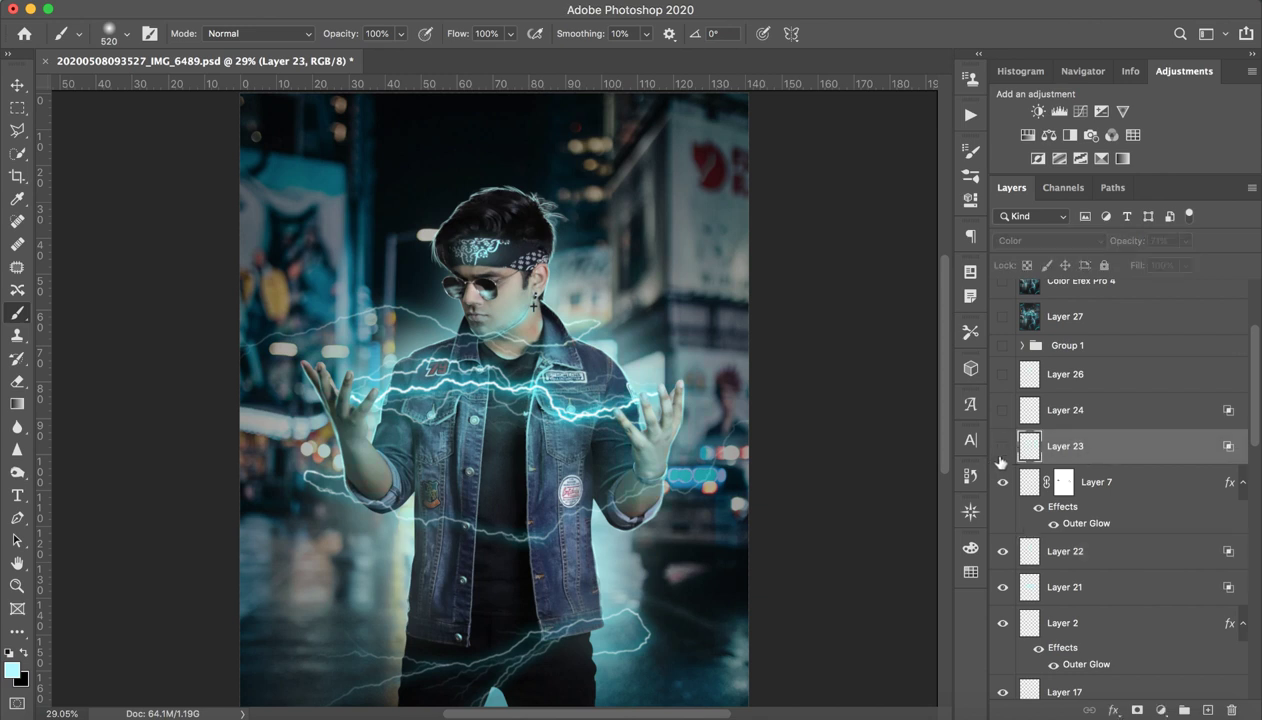
{"action": "left_click", "coordinate": [1003, 451]}
{"action": "left_click", "coordinate": [1003, 450]}
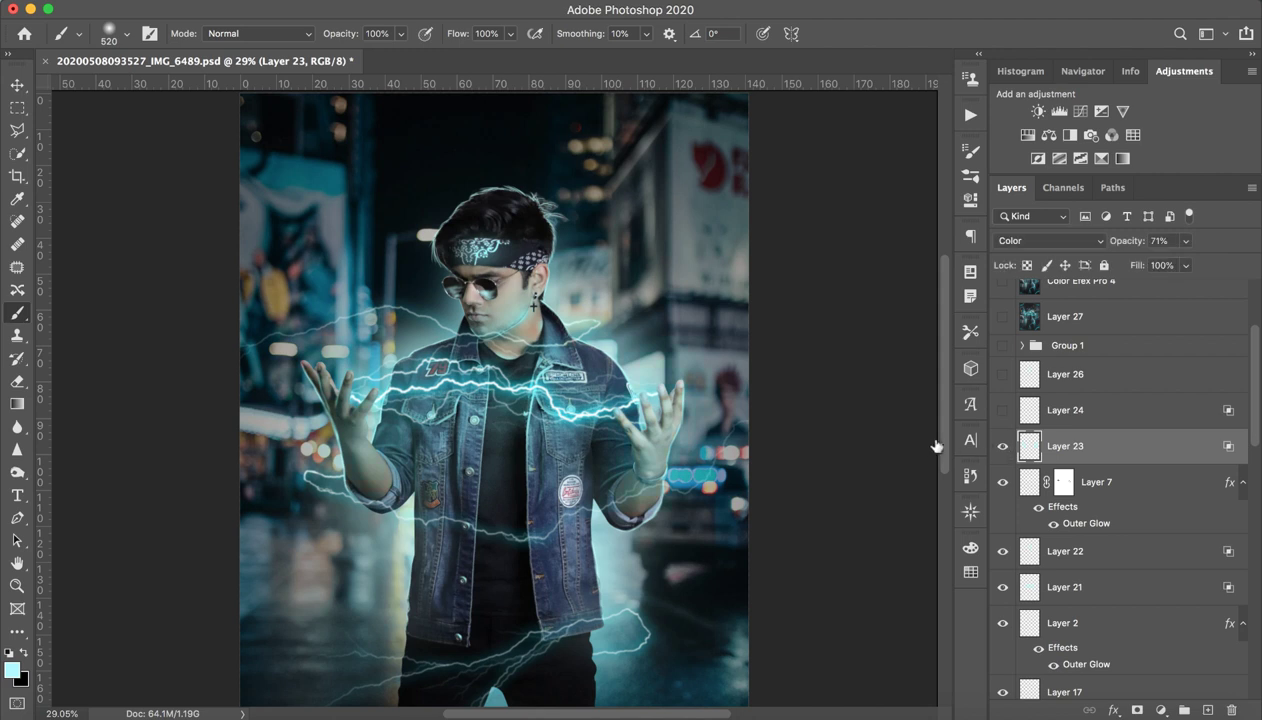
{"action": "left_click", "coordinate": [998, 448]}
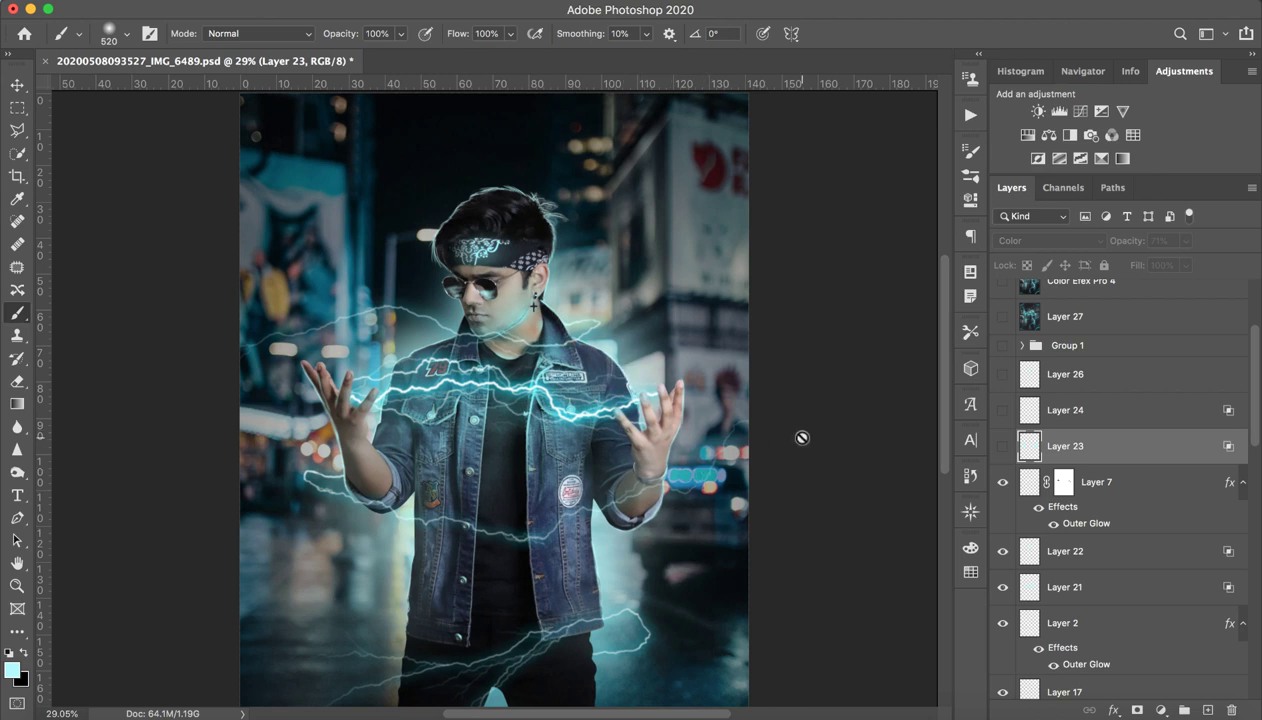
{"action": "left_click", "coordinate": [1002, 449]}
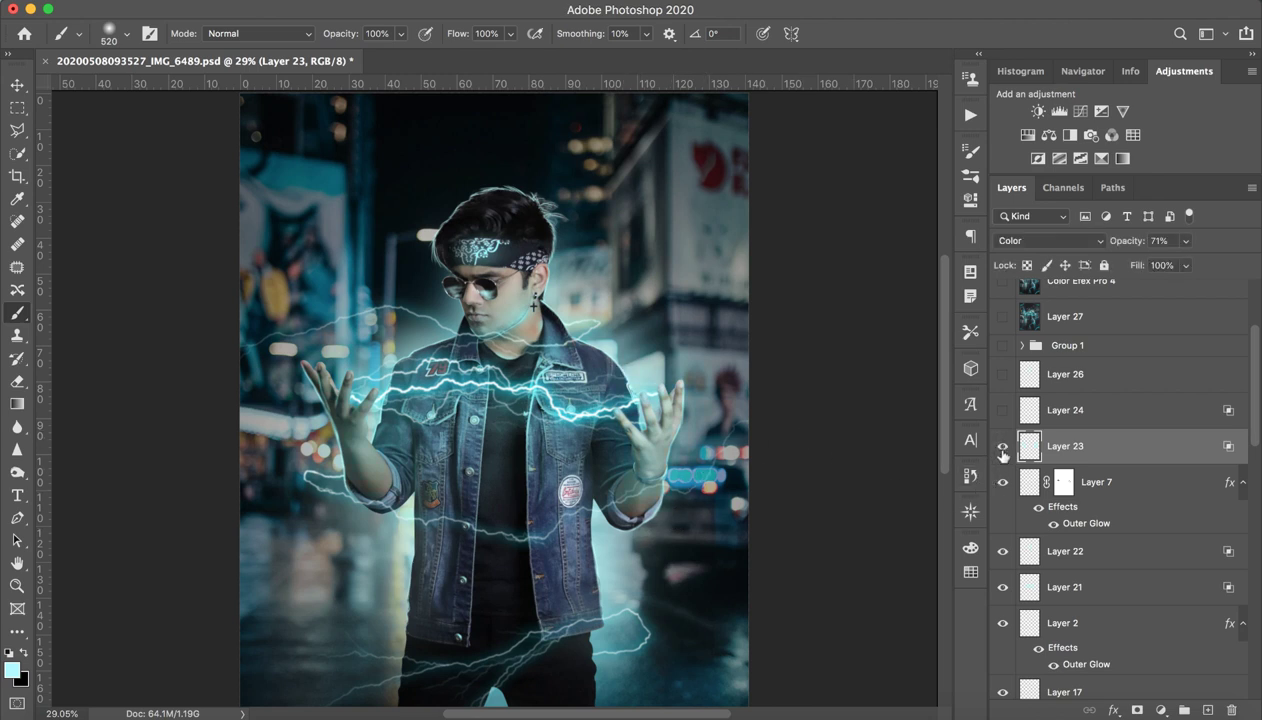
- Try Normal blending on Layer 23, then undo back to Color mode
{"action": "left_click", "coordinate": [1044, 244]}
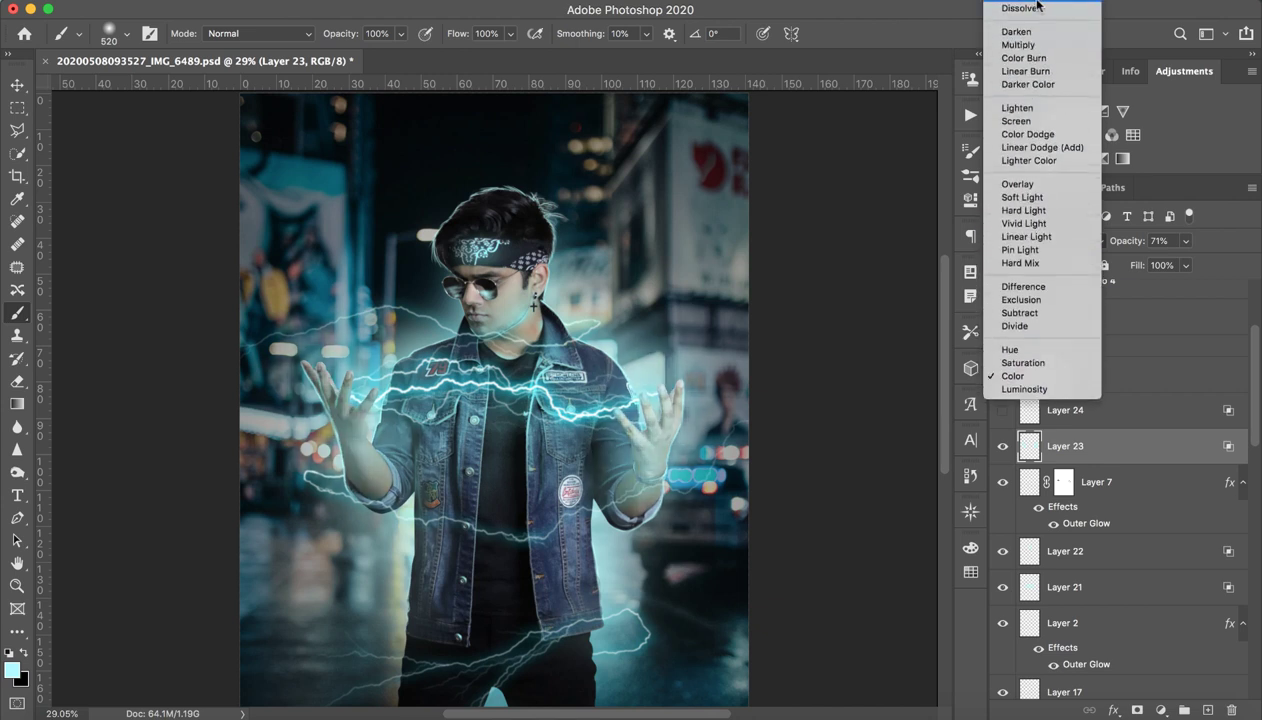
{"action": "left_click", "coordinate": [1034, 7]}
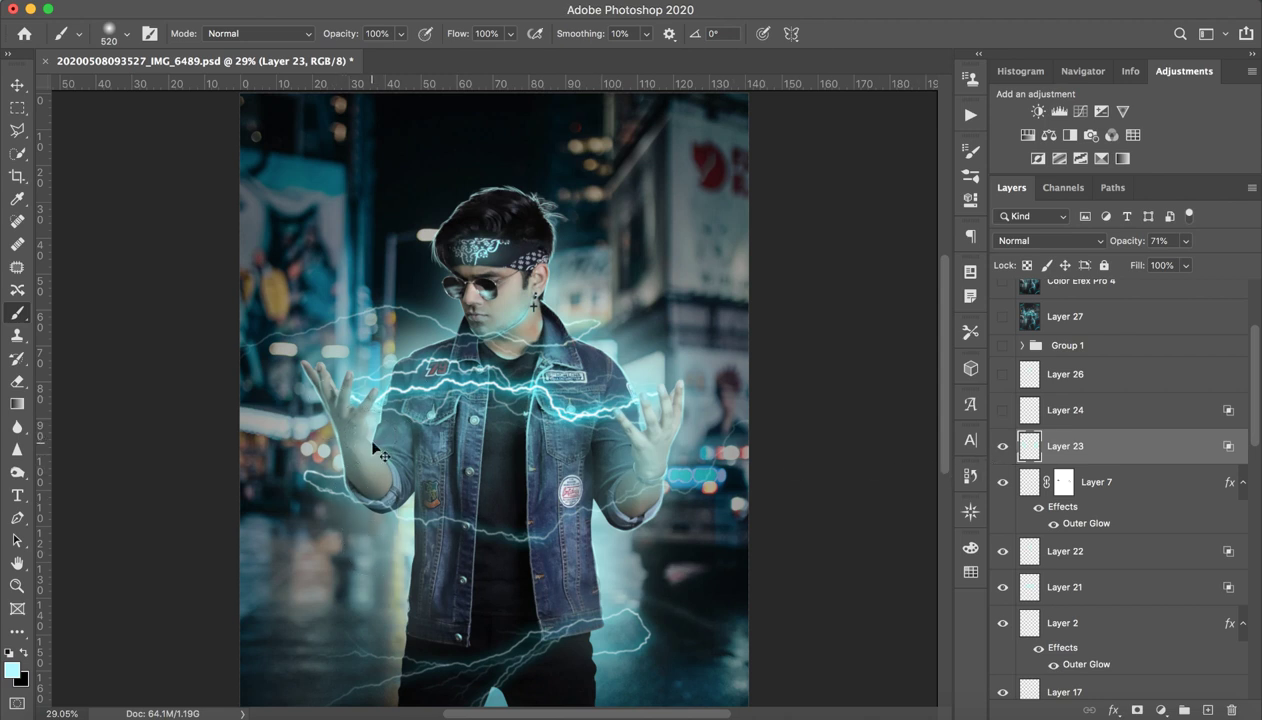
{"action": "key", "text": "ctrl+z"}
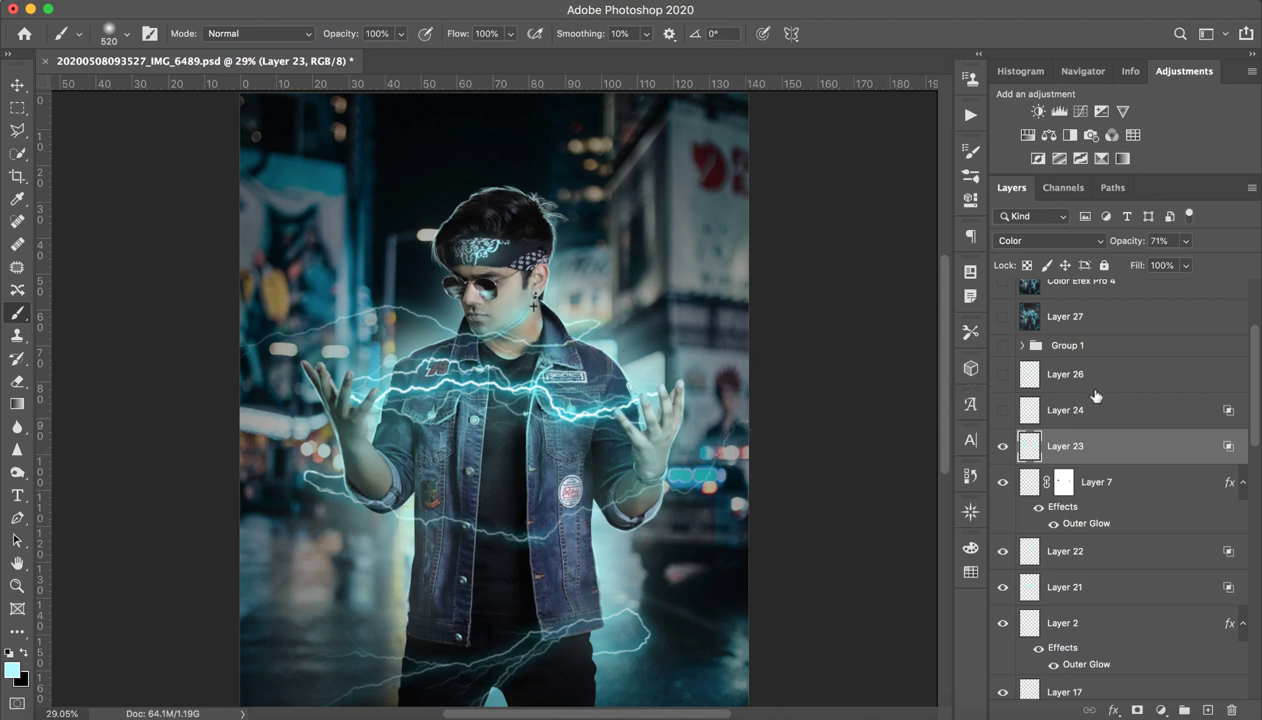
- Show Layer 24 and zoom out to view the whole composition
{"action": "left_click", "coordinate": [1139, 420]}
{"action": "left_click", "coordinate": [1003, 411]}
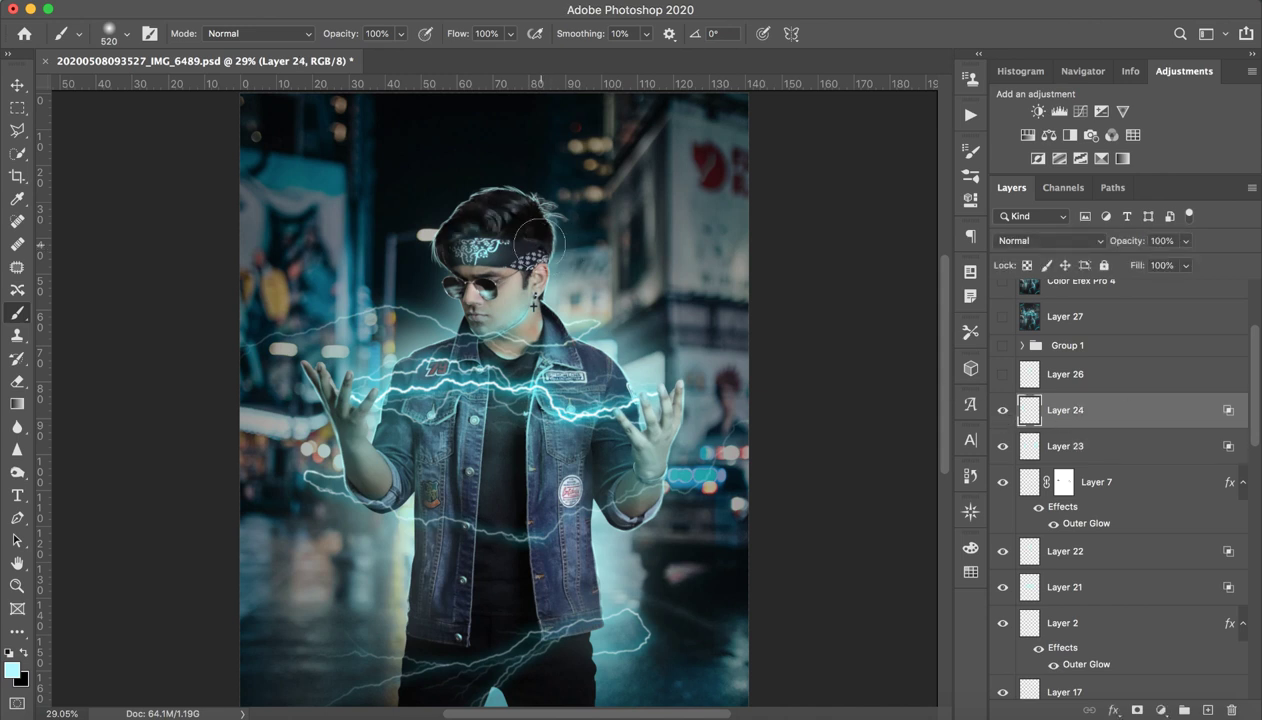
{"action": "key", "text": "z"}
{"action": "mouse_move", "coordinate": [555, 369]}
{"action": "left_mouse_down"}
{"action": "mouse_move", "coordinate": [529, 380]}
{"action": "mouse_move", "coordinate": [540, 380]}
{"action": "left_mouse_up"}
- Make Layer 26 visible, comparing its glow on and off
{"action": "scroll", "coordinate": [1110, 410], "scroll_direction": "up", "scroll_amount": 3}
{"action": "scroll", "coordinate": [1100, 465], "scroll_direction": "up", "scroll_amount": 2}
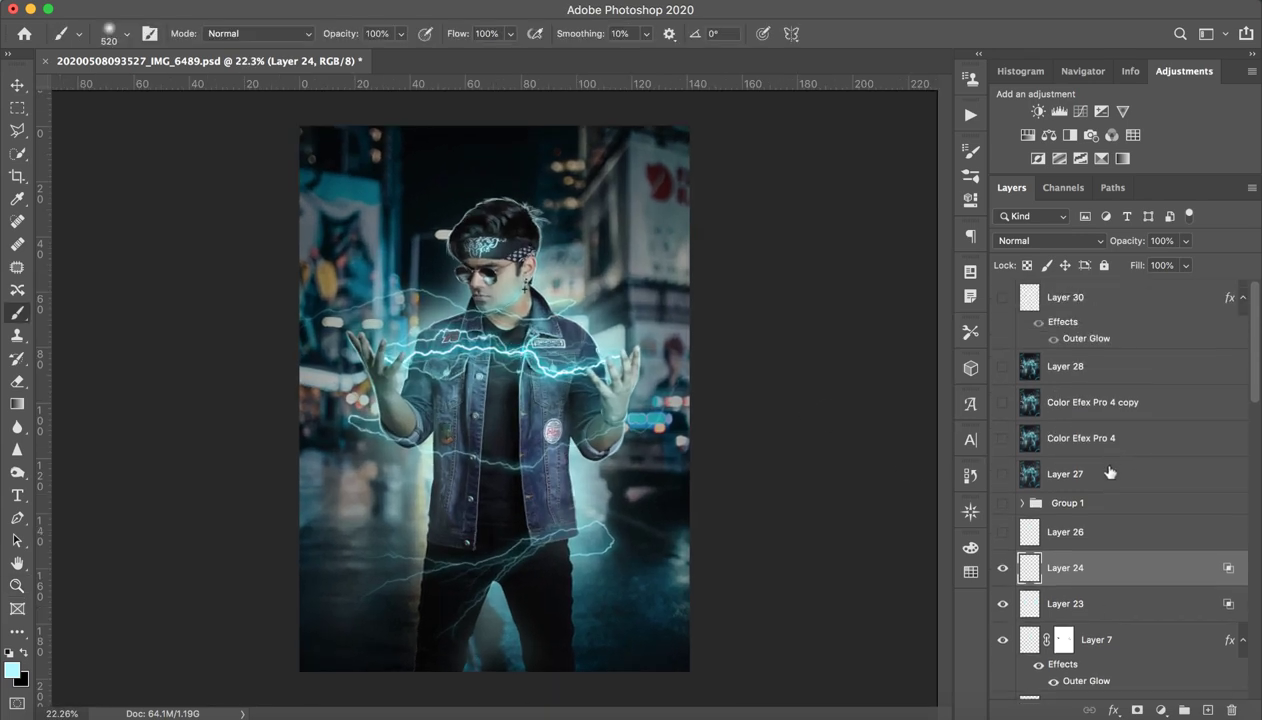
{"action": "left_click", "coordinate": [1096, 535]}
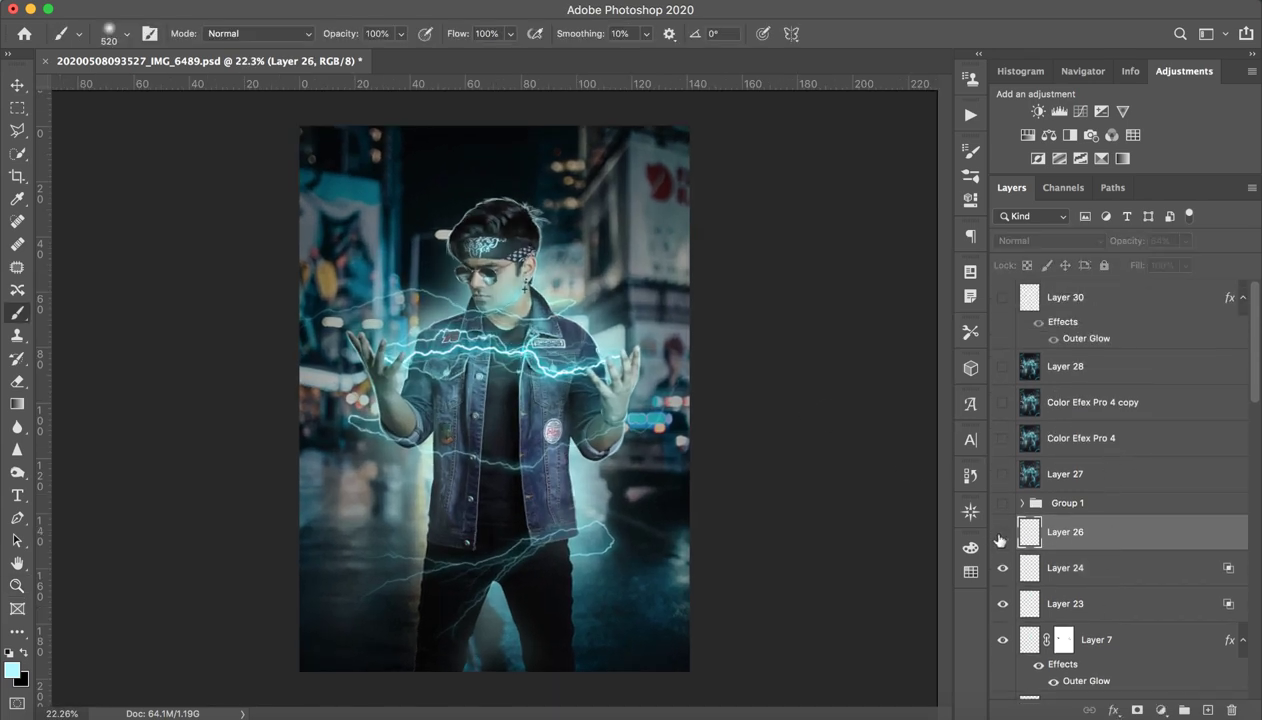
{"action": "left_click", "coordinate": [1001, 533]}
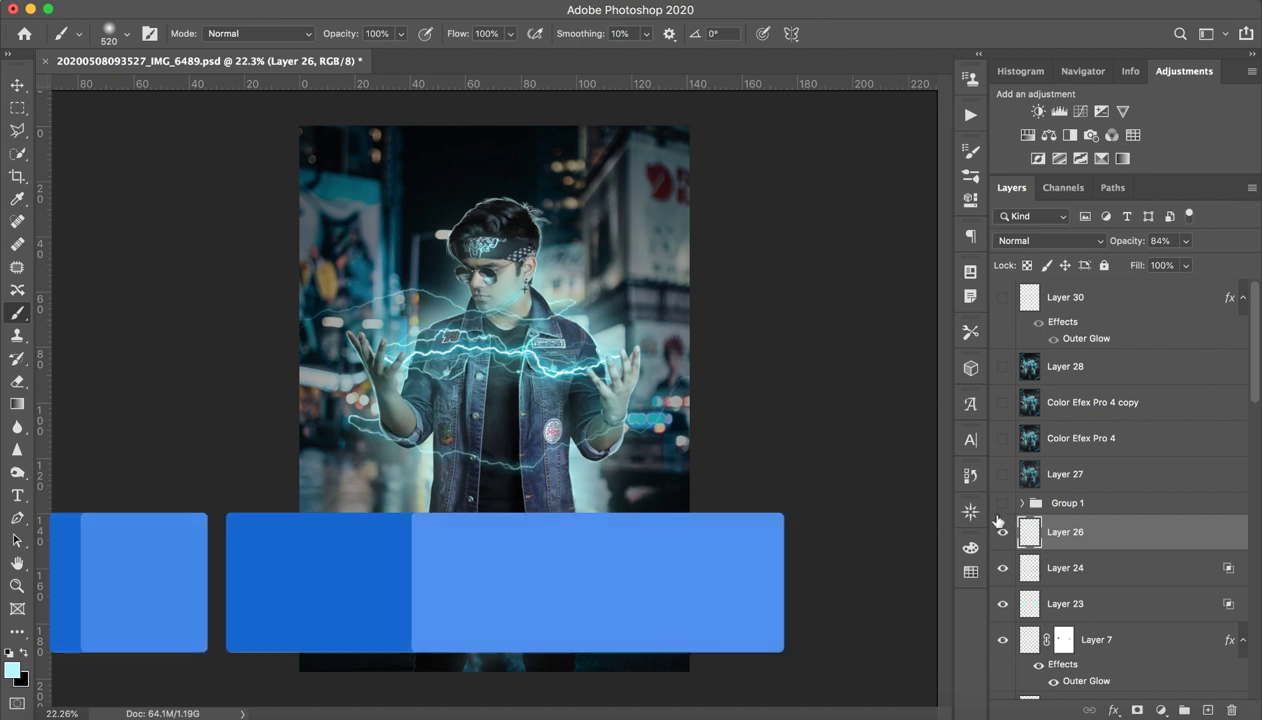
{"action": "left_click", "coordinate": [1002, 532]}
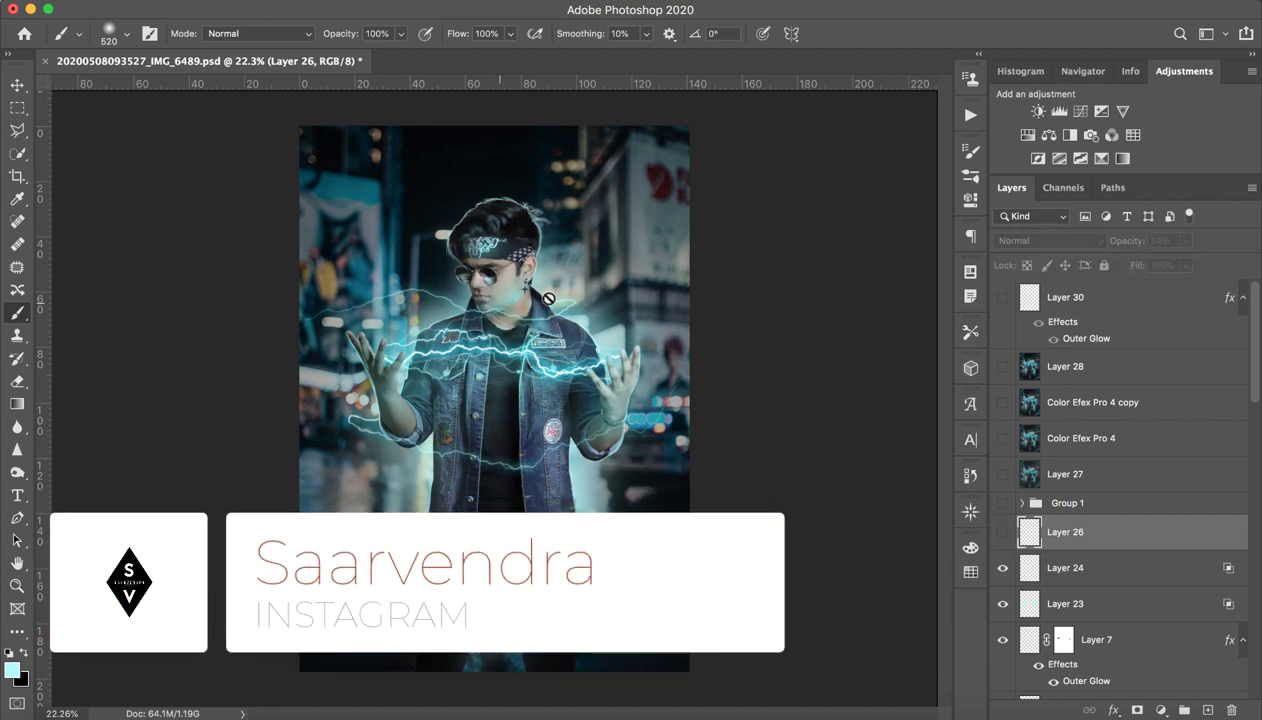
{"action": "left_click", "coordinate": [1003, 532]}
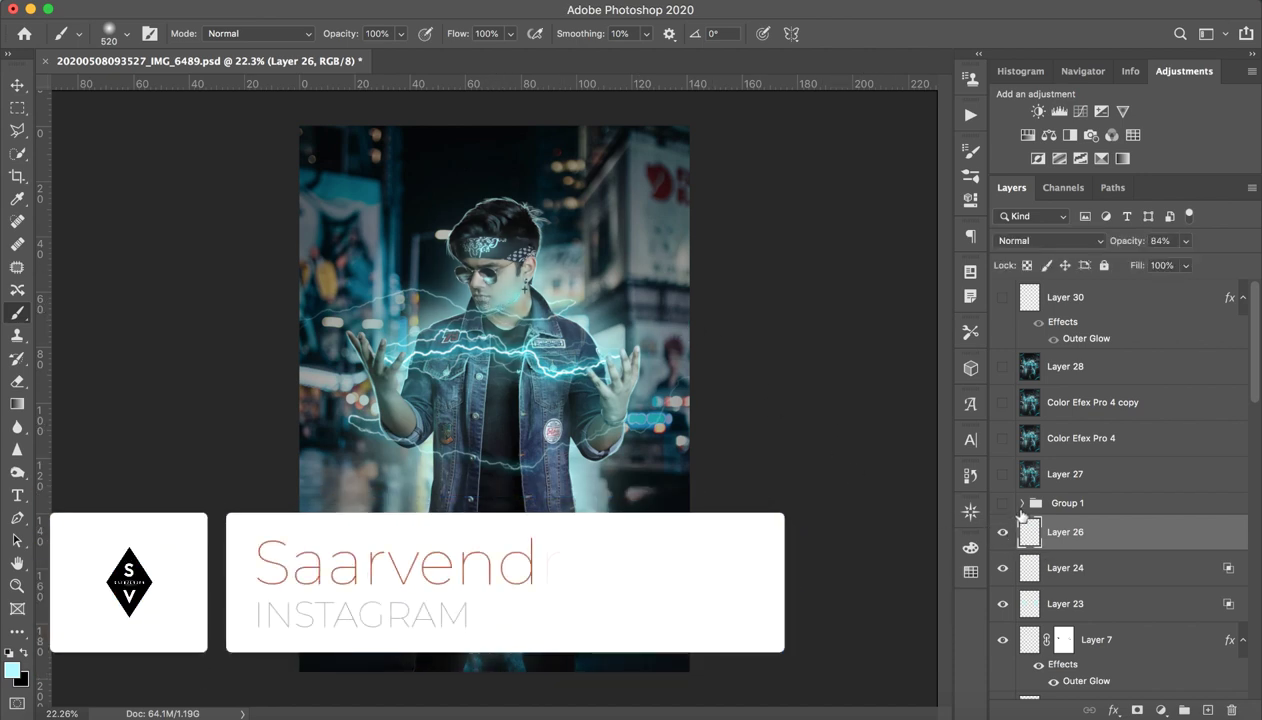
- Select Group 1 and frame the neck, chest and hands in view
{"action": "left_click", "coordinate": [1018, 505]}
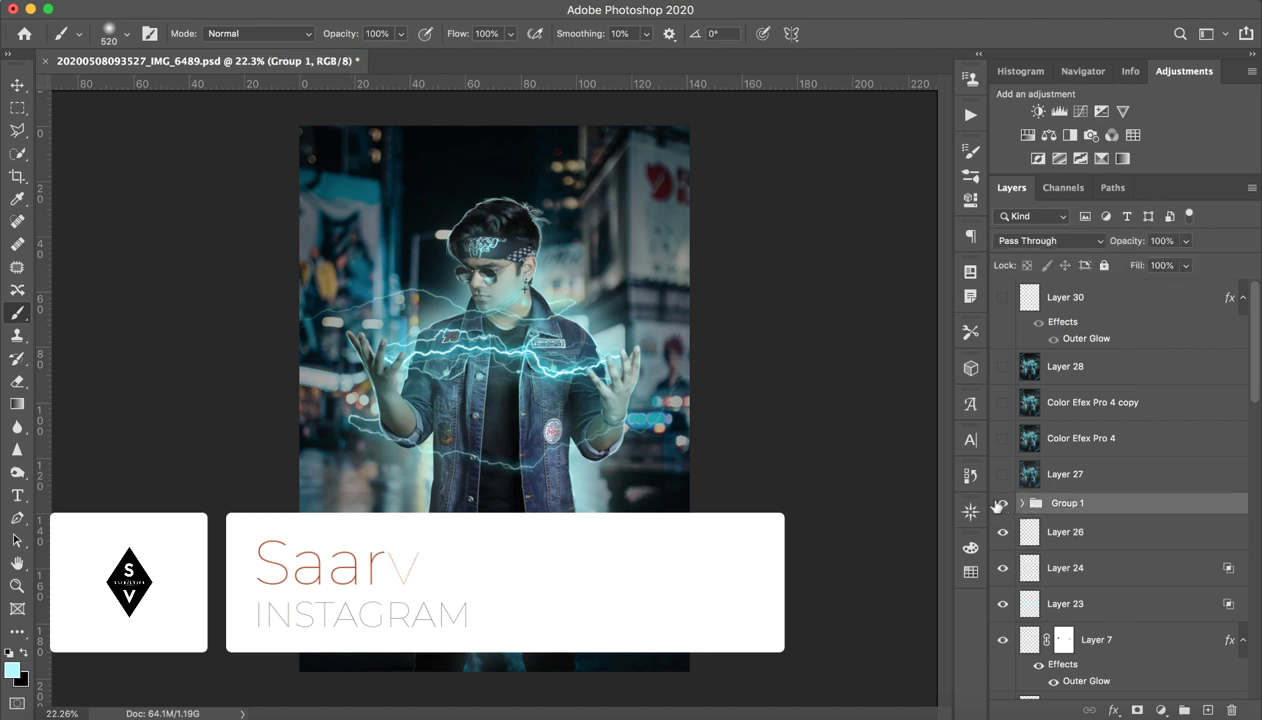
{"action": "key", "text": "z"}
{"action": "left_click", "coordinate": [578, 304]}
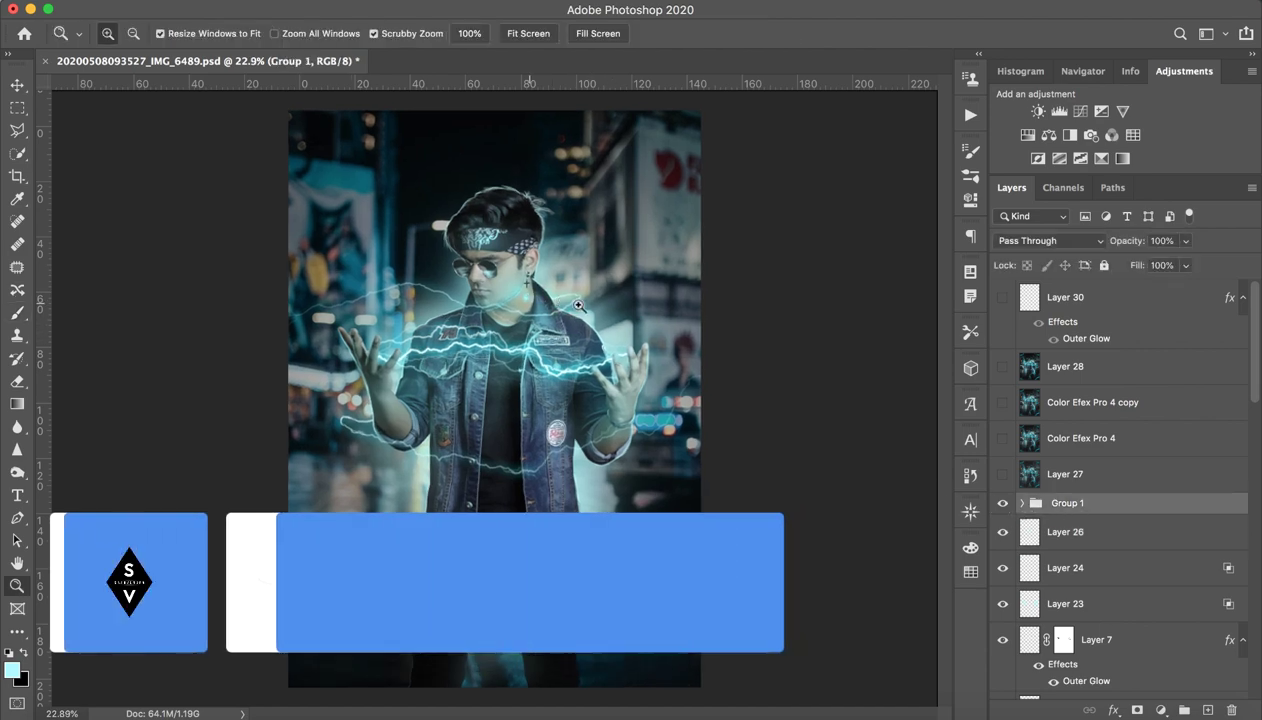
{"action": "left_click_drag", "start_coordinate": [578, 304], "coordinate": [662, 321]}
{"action": "left_click_drag", "start_coordinate": [568, 337], "coordinate": [520, 337]}
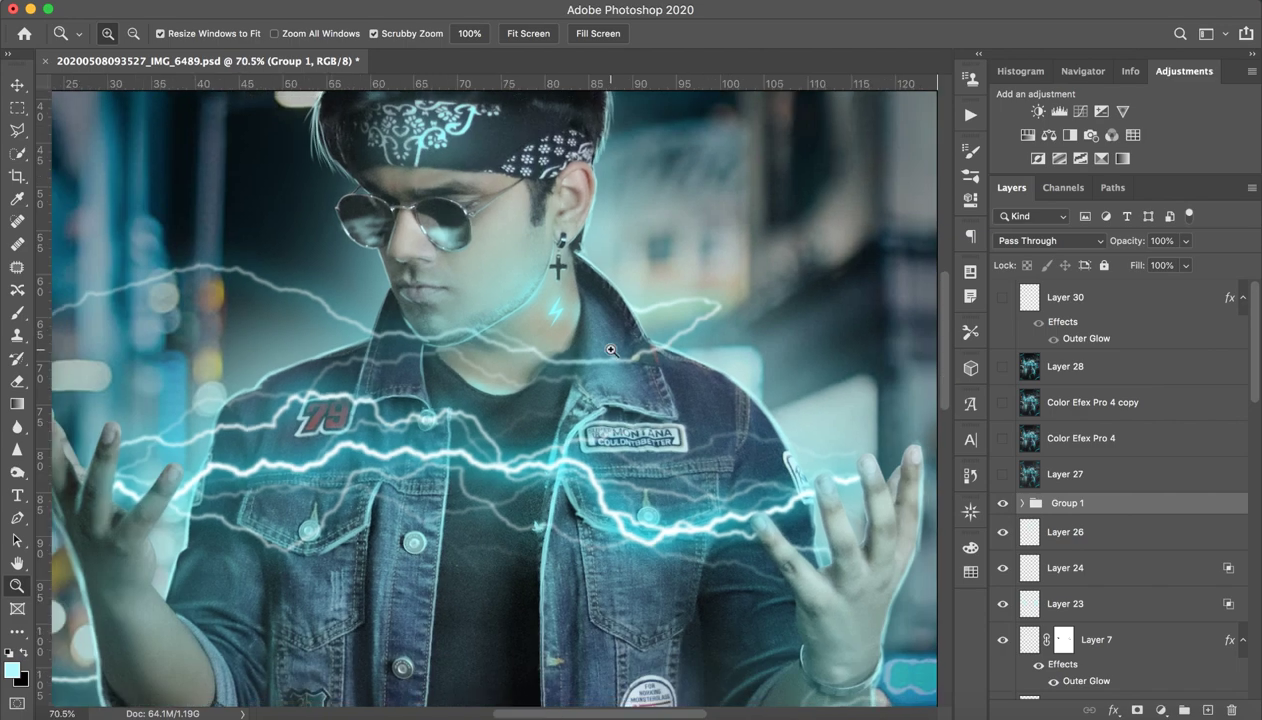
{"action": "key", "text": "b"}
- Quick-export Group 1 as a PNG named 'Tattoo Neck ELectr'
{"action": "right_click", "coordinate": [1133, 505]}
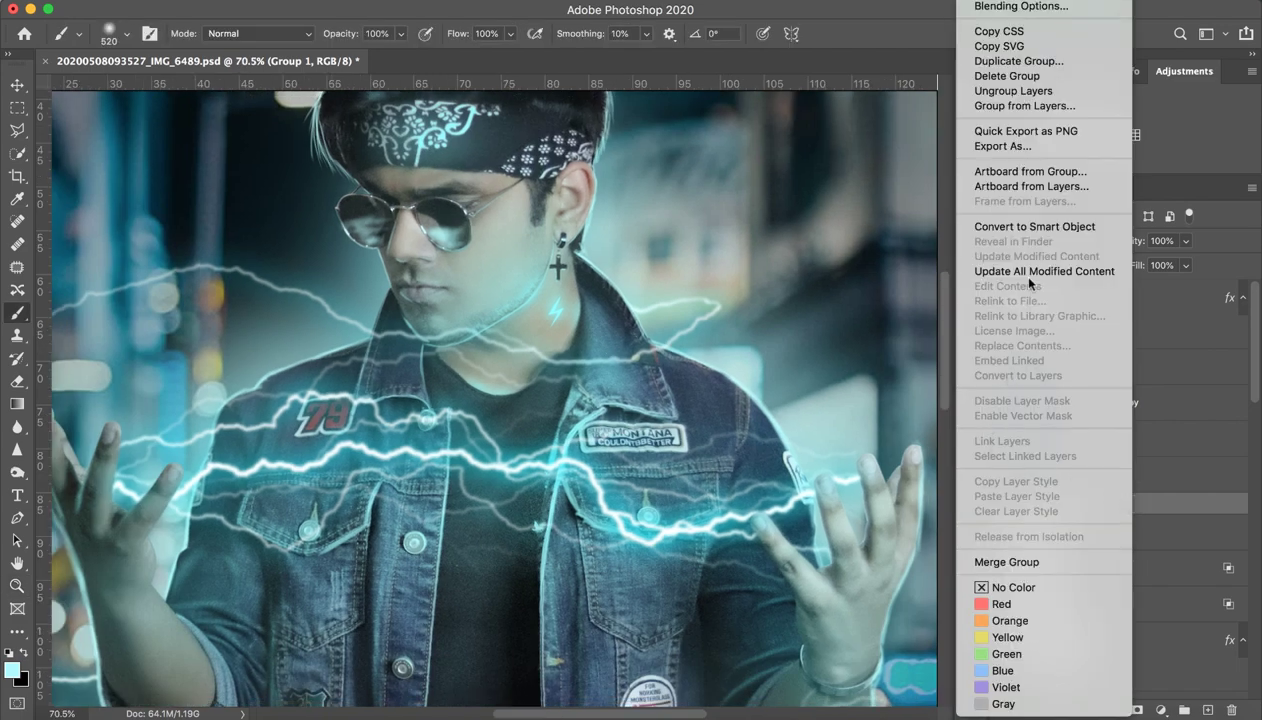
{"action": "key", "text": "Escape"}
{"action": "right_click", "coordinate": [1095, 504]}
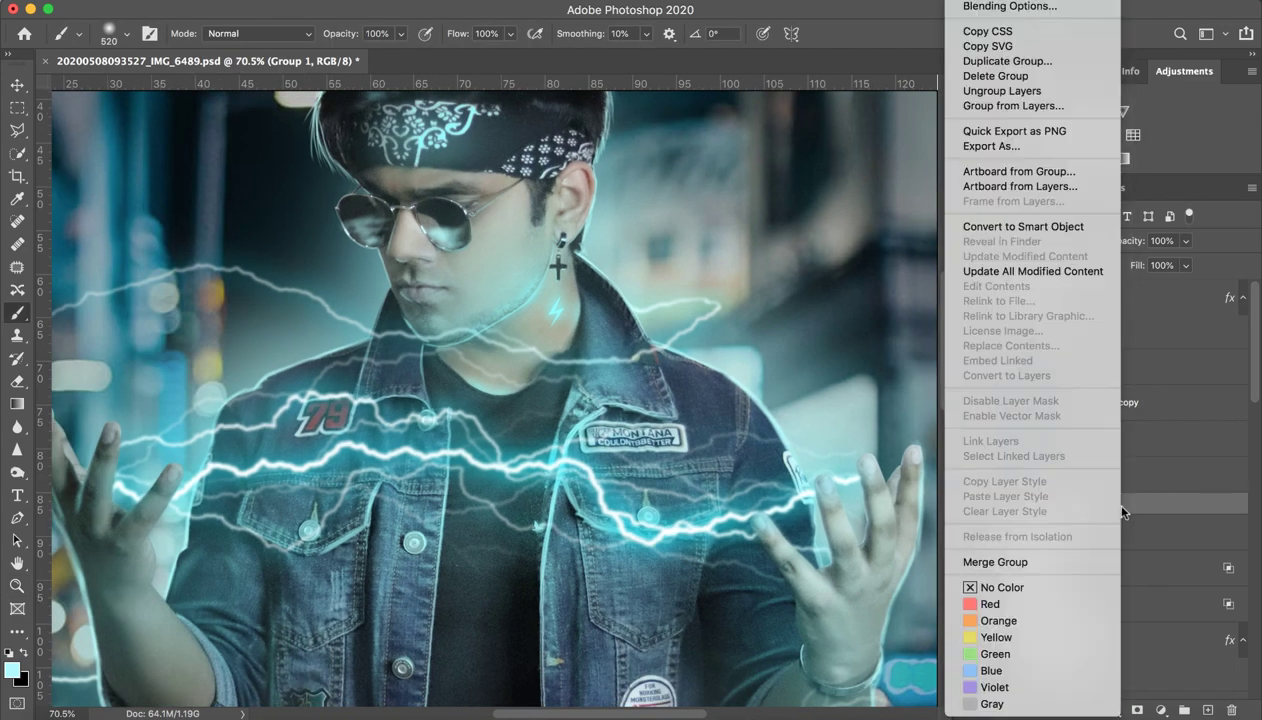
{"action": "key", "text": "Escape"}
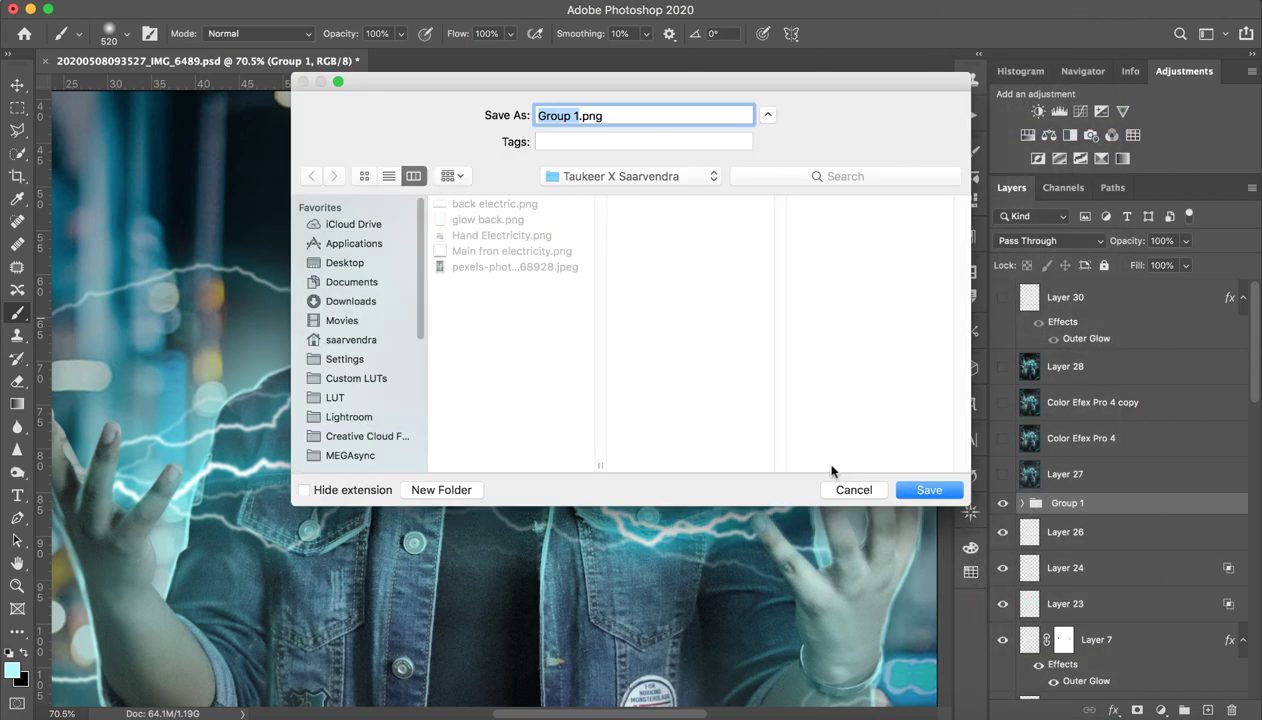
{"action": "type", "text": "Tattoo "}
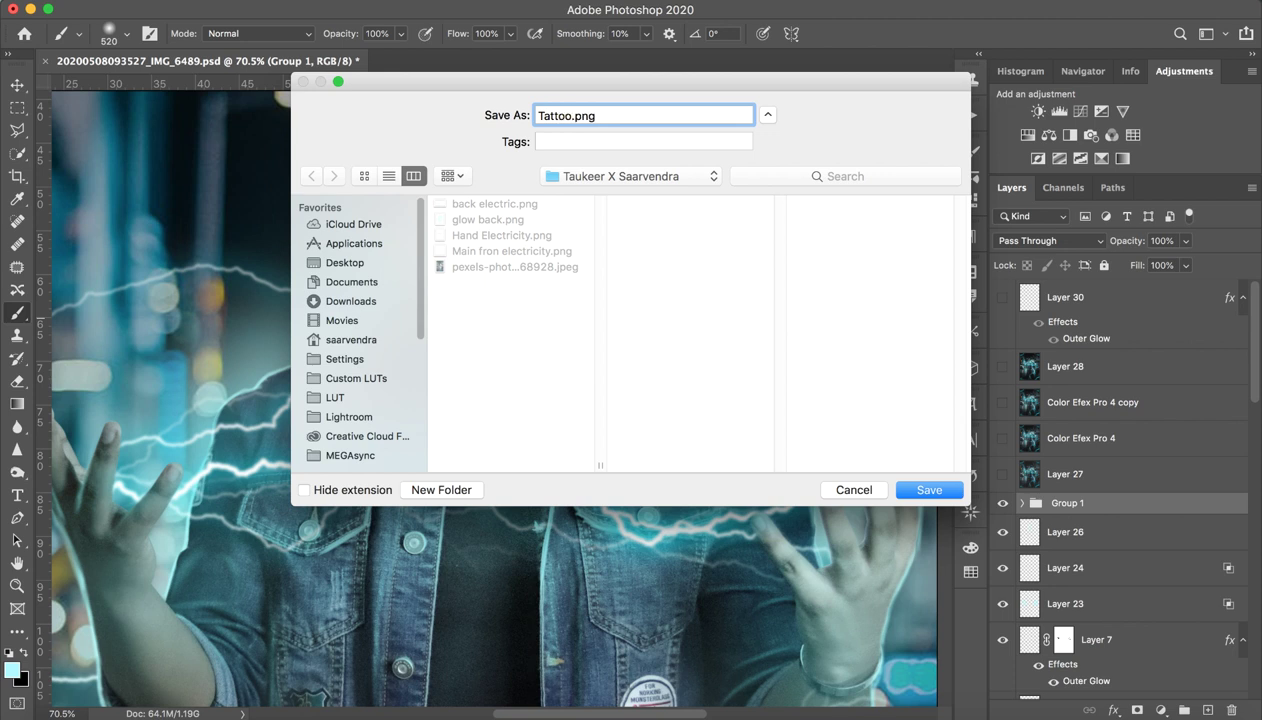
{"action": "type", "text": "Neck E"}
{"action": "type", "text": "Lectri"}
{"action": "key", "text": "Return"}
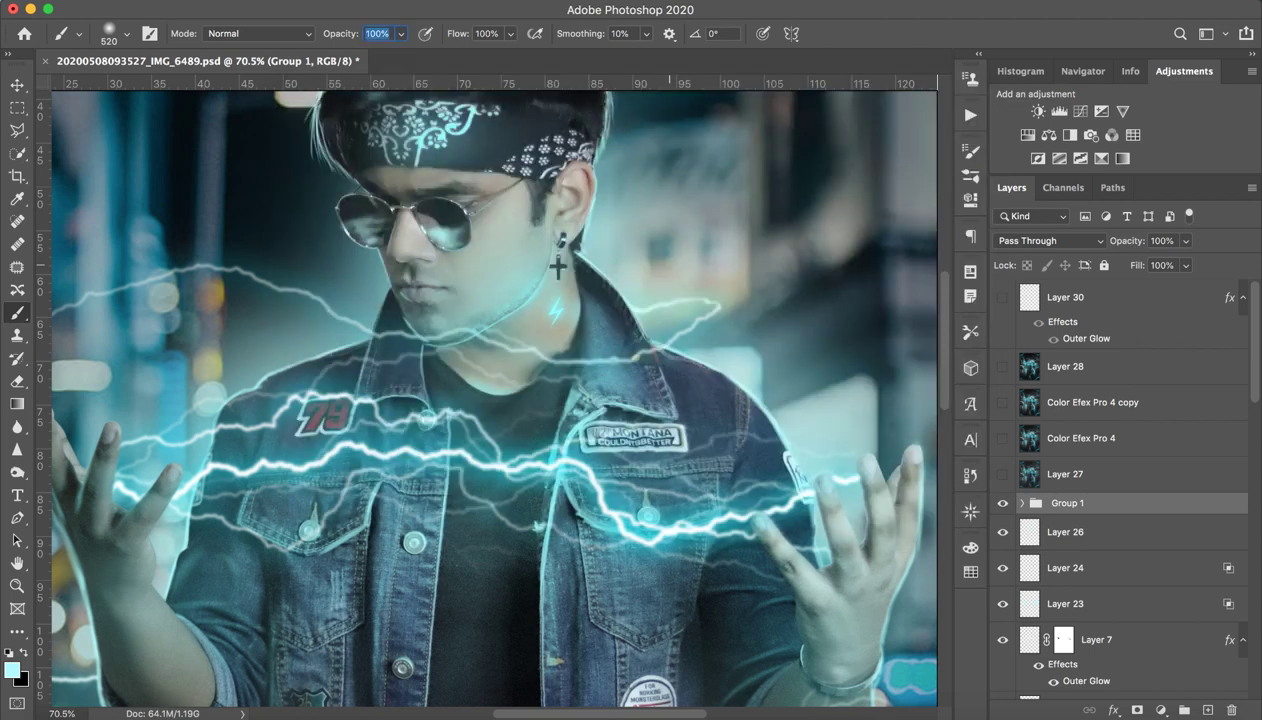
{"action": "left_click", "coordinate": [790, 412]}
{"action": "left_click", "coordinate": [768, 256]}
{"action": "key", "text": "z"}
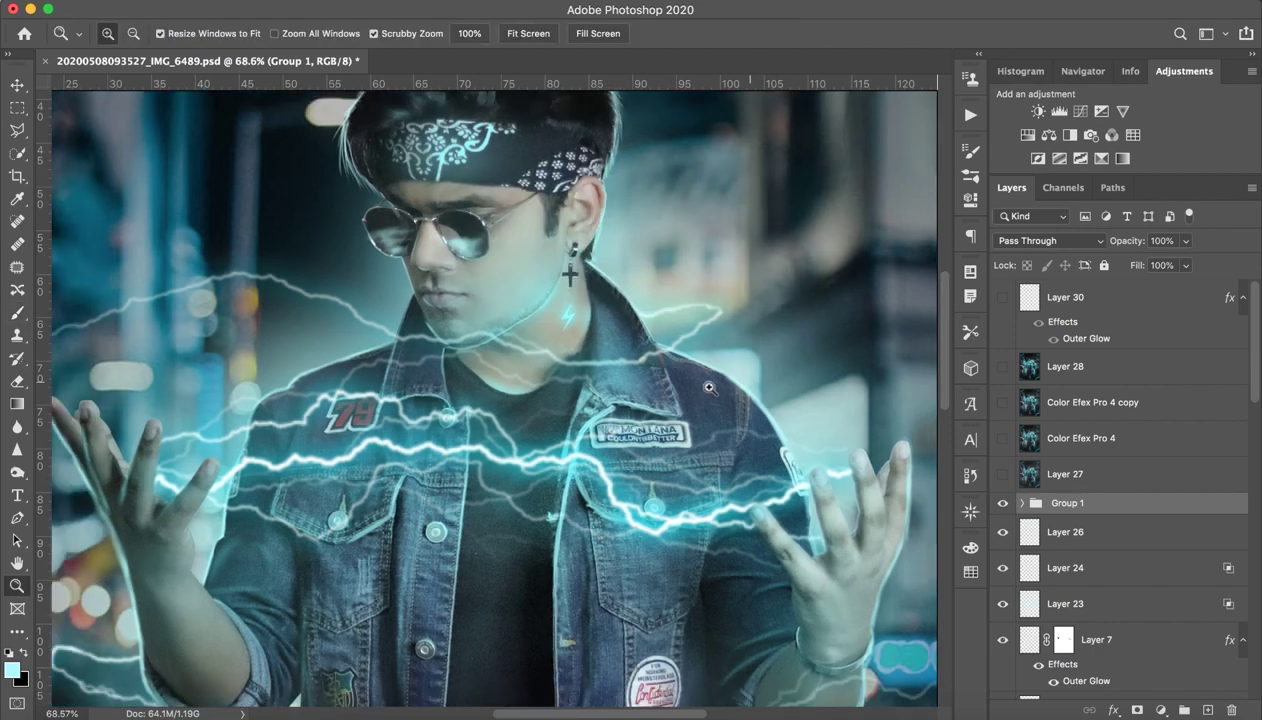
{"action": "mouse_move", "coordinate": [760, 395]}
{"action": "left_mouse_down"}
{"action": "mouse_move", "coordinate": [649, 395]}
{"action": "mouse_move", "coordinate": [839, 439]}
{"action": "left_mouse_up"}
{"action": "key", "text": "b"}
{"action": "left_click", "coordinate": [1085, 477]}
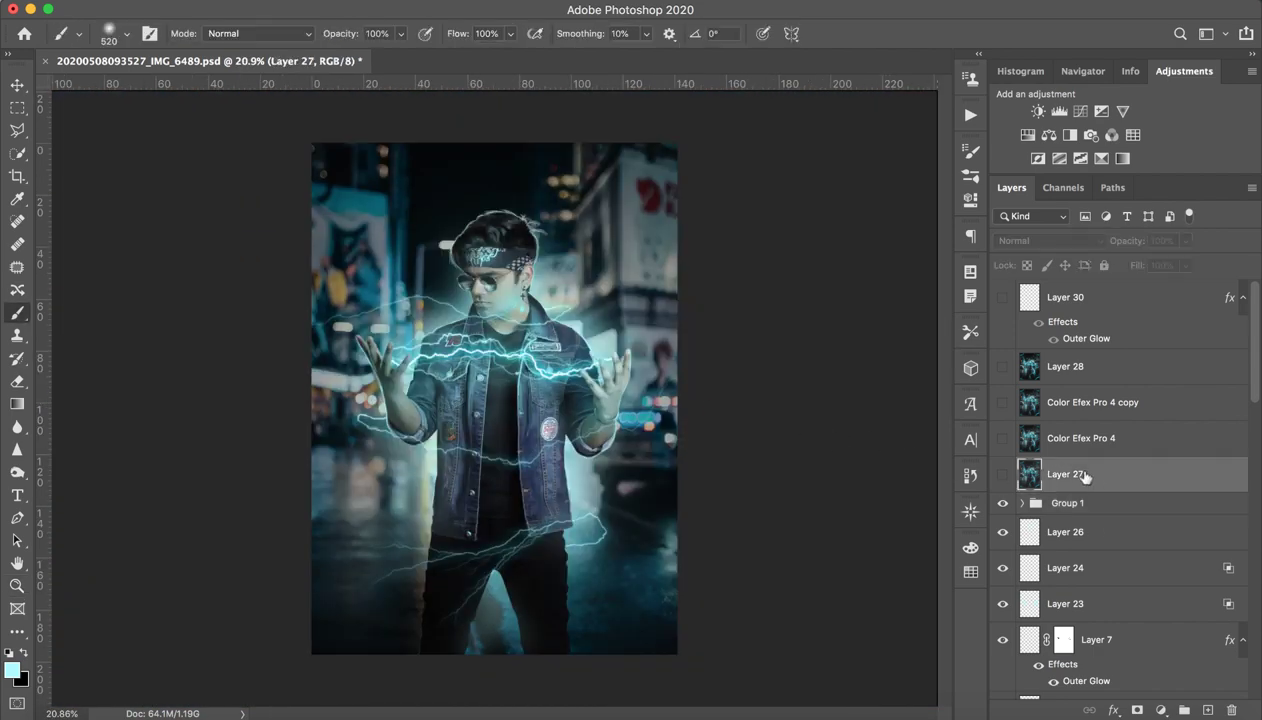
{"action": "left_click", "coordinate": [1003, 477]}
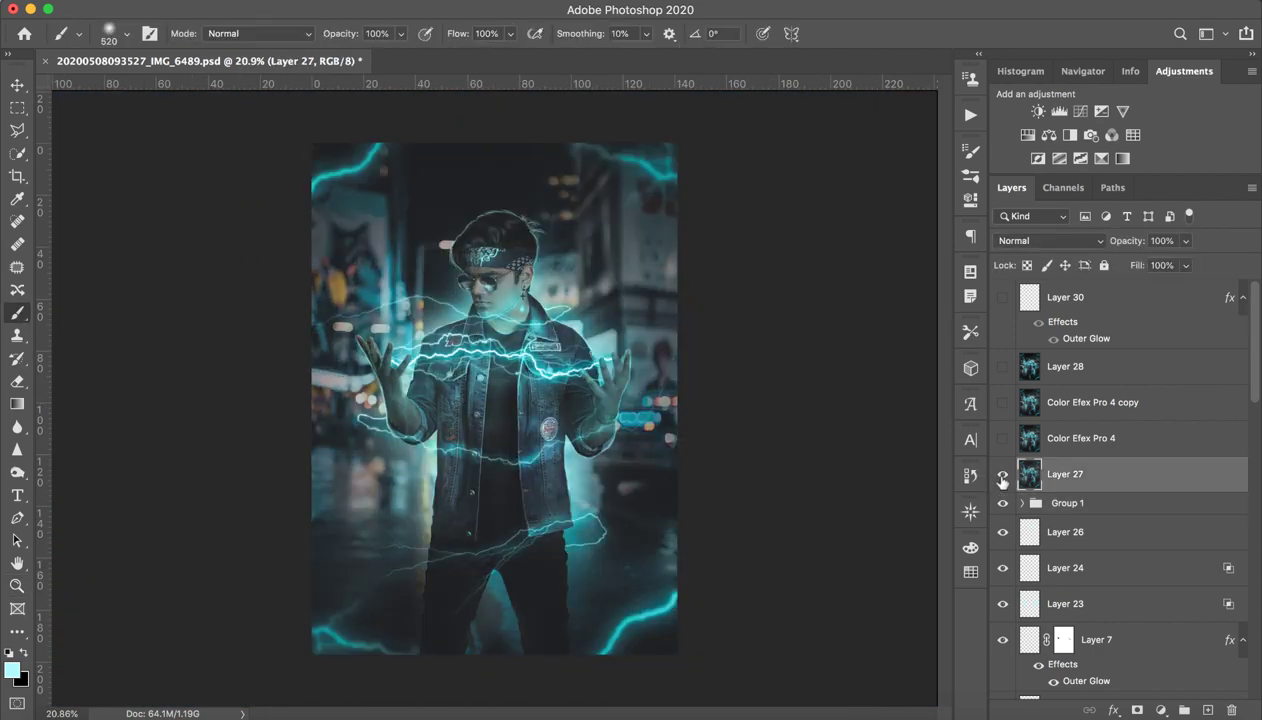
{"action": "left_click", "coordinate": [1003, 475]}
{"action": "left_click", "coordinate": [1003, 475]}
{"action": "left_click", "coordinate": [1003, 475]}
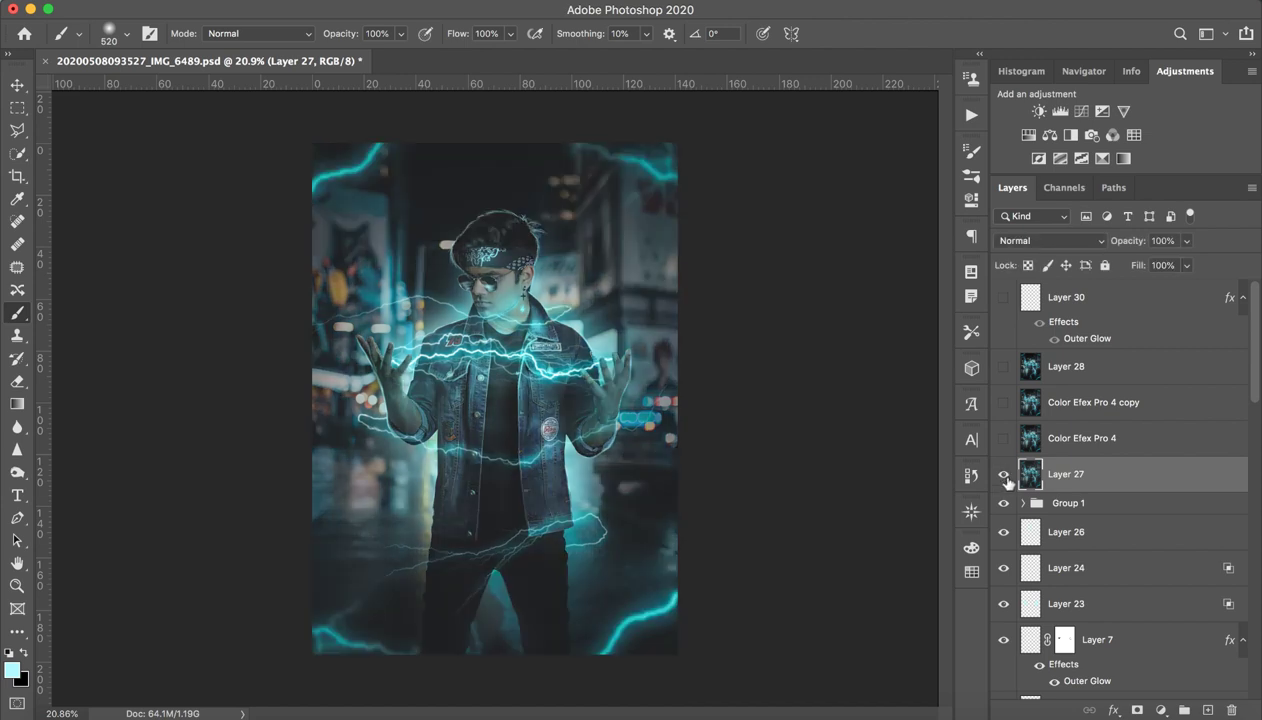
{"action": "left_click", "coordinate": [1004, 475]}
{"action": "left_click", "coordinate": [1003, 475]}
{"action": "scroll", "coordinate": [1130, 520], "scroll_direction": "down", "scroll_amount": 1}
{"action": "scroll", "coordinate": [1130, 520], "scroll_direction": "down", "scroll_amount": 5}
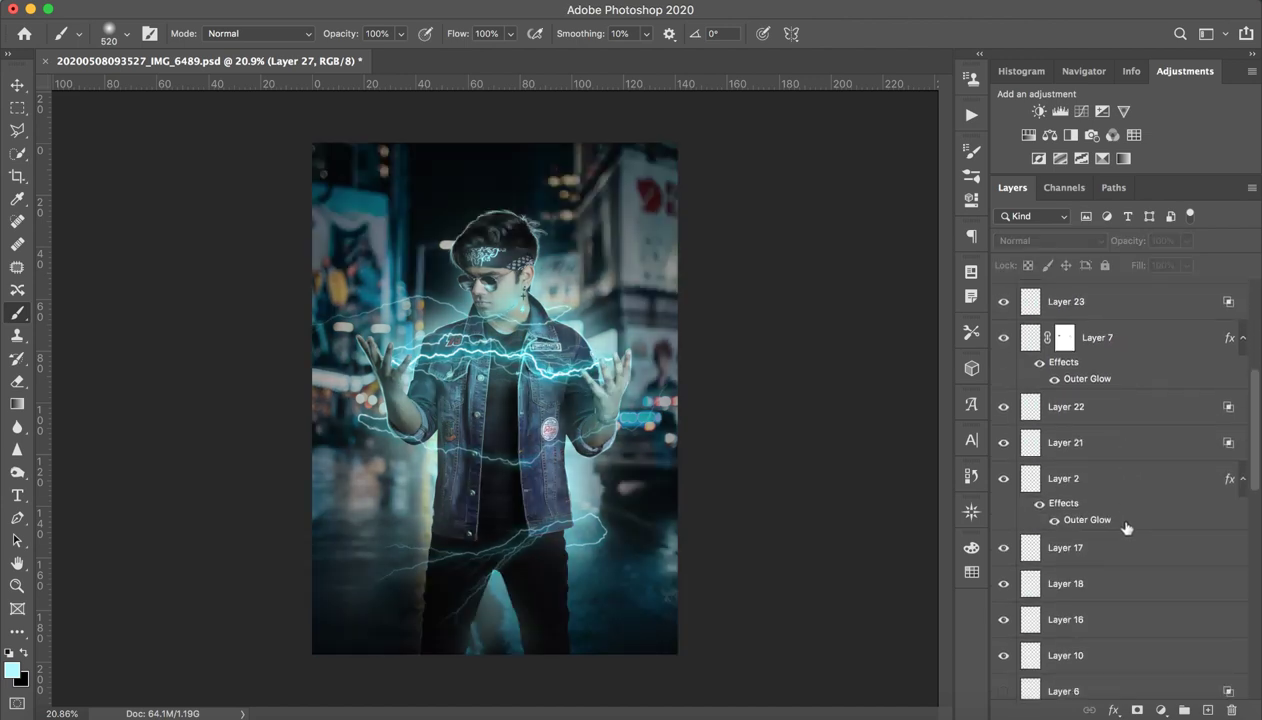
{"action": "scroll", "coordinate": [1125, 527], "scroll_direction": "down", "scroll_amount": 3}
{"action": "scroll", "coordinate": [1123, 529], "scroll_direction": "down", "scroll_amount": 5}
{"action": "scroll", "coordinate": [1121, 530], "scroll_direction": "down", "scroll_amount": 2}
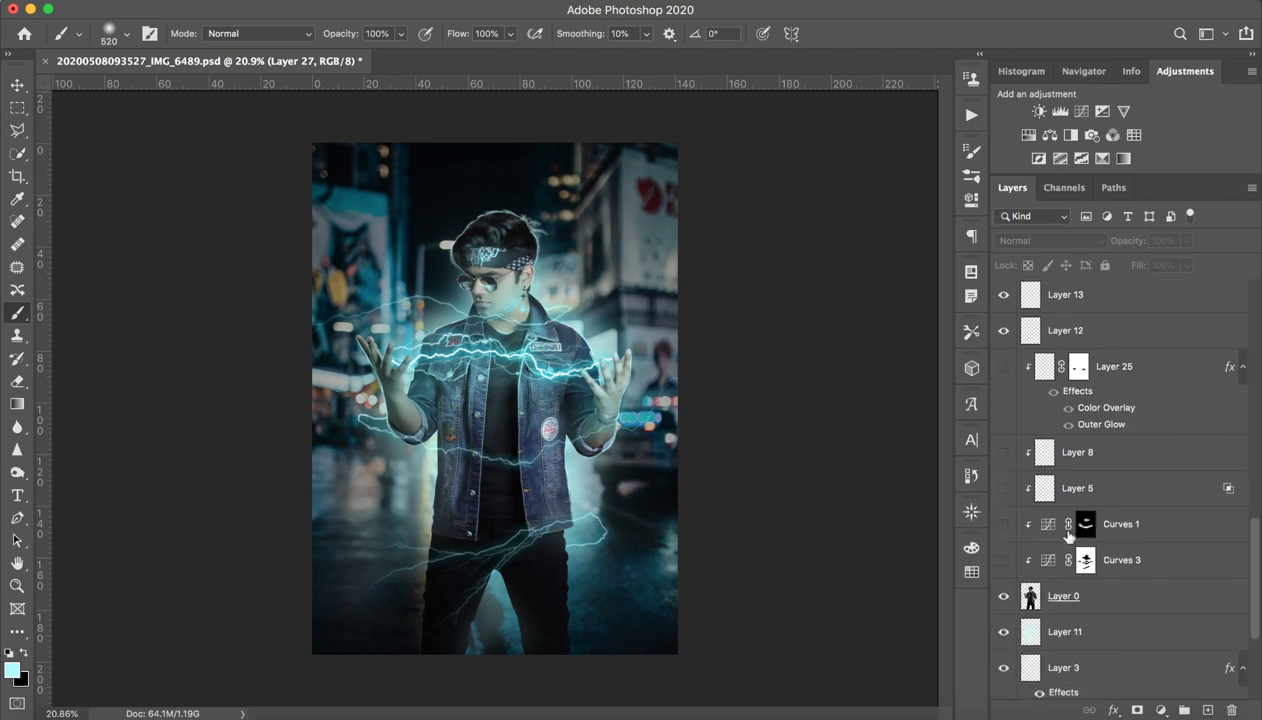
{"action": "scroll", "coordinate": [1006, 527], "scroll_direction": "up", "scroll_amount": 5}
{"action": "scroll", "coordinate": [1008, 532], "scroll_direction": "down", "scroll_amount": 1}
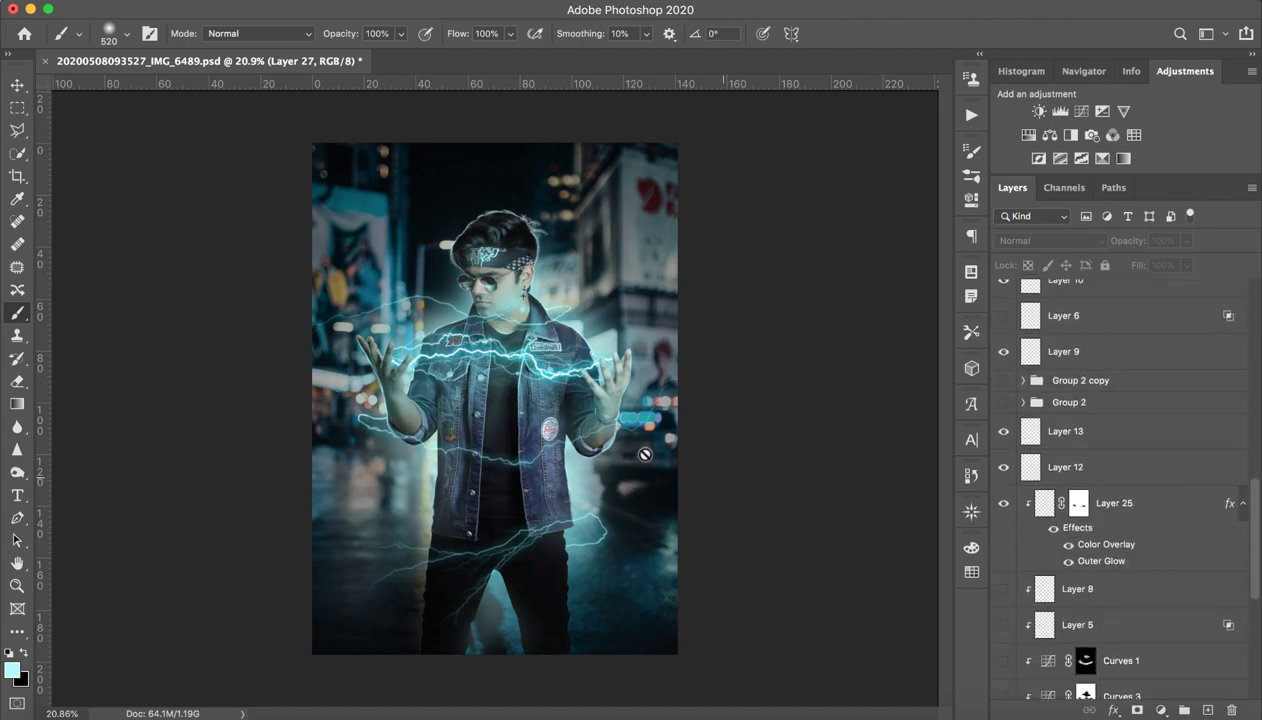
{"action": "key", "text": "z"}
{"action": "left_click_drag", "start_coordinate": [597, 426], "coordinate": [680, 426]}
- Quick-export Layer 25's hand lightning as Hand Current.png
{"action": "key", "text": "b"}
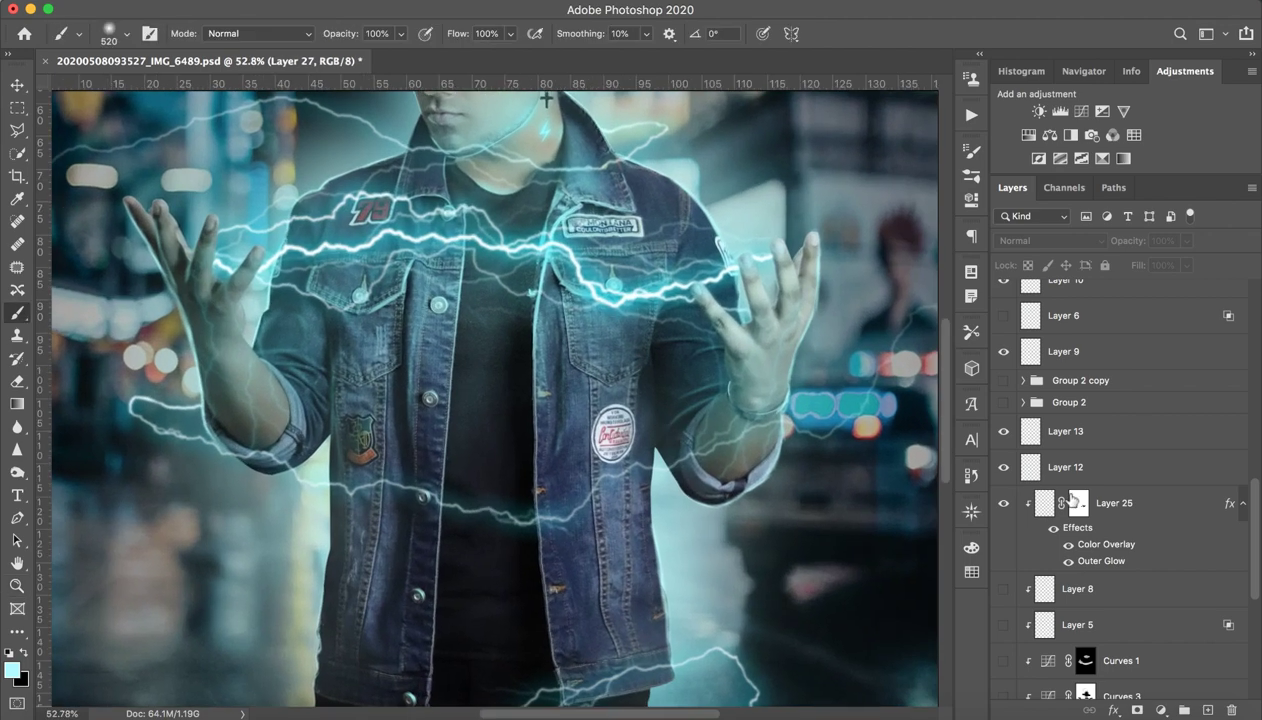
{"action": "left_click", "coordinate": [1127, 506]}
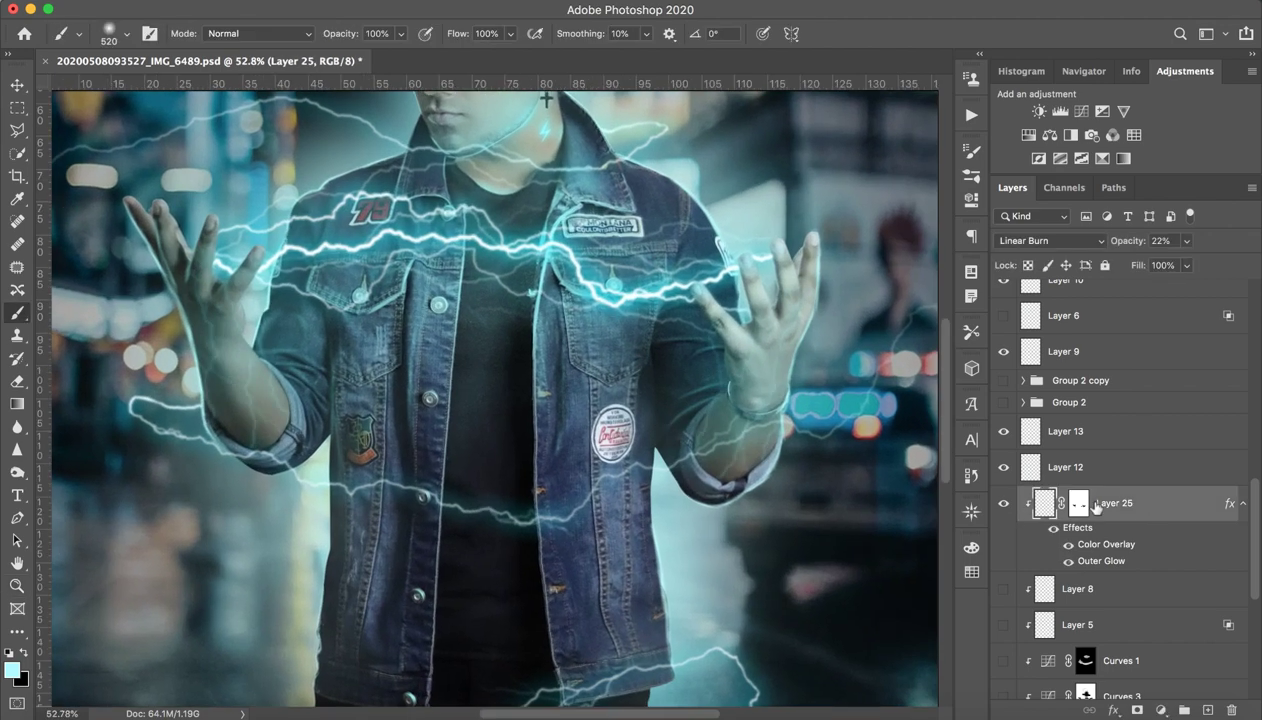
{"action": "right_click", "coordinate": [1140, 503]}
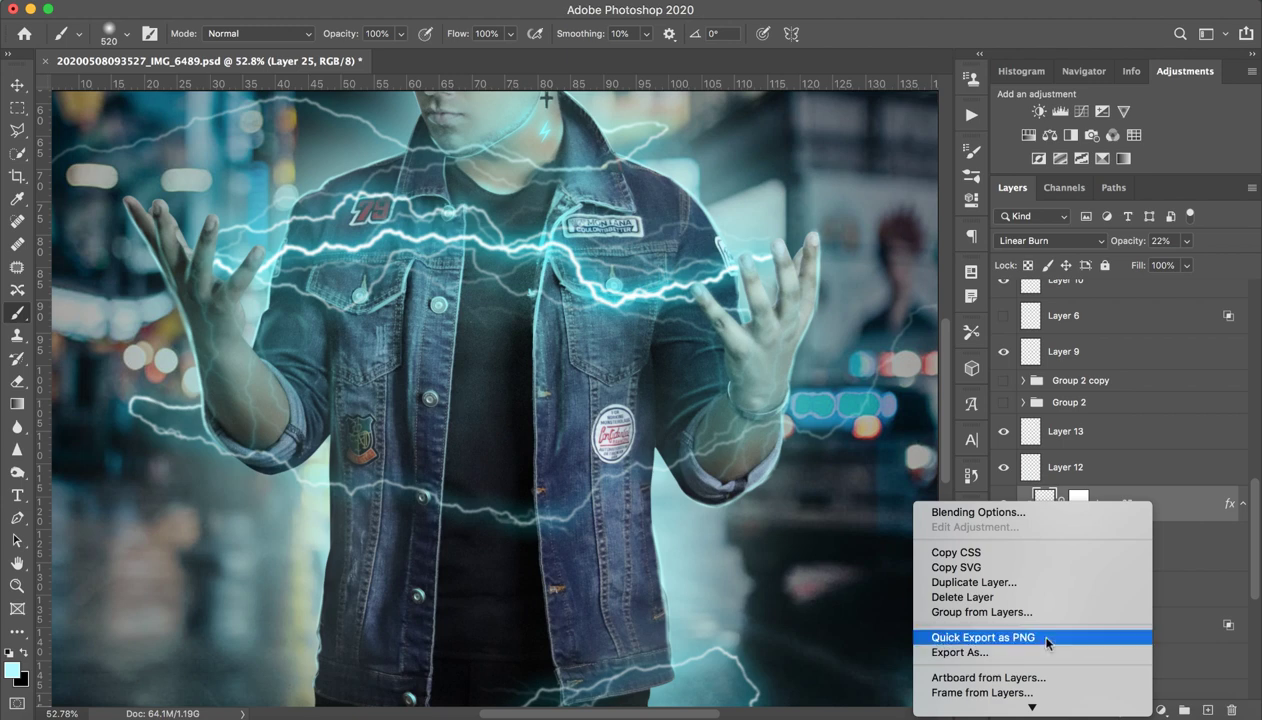
{"action": "key", "text": "Escape"}
{"action": "key", "text": "ctrl+shift+apostrophe"}
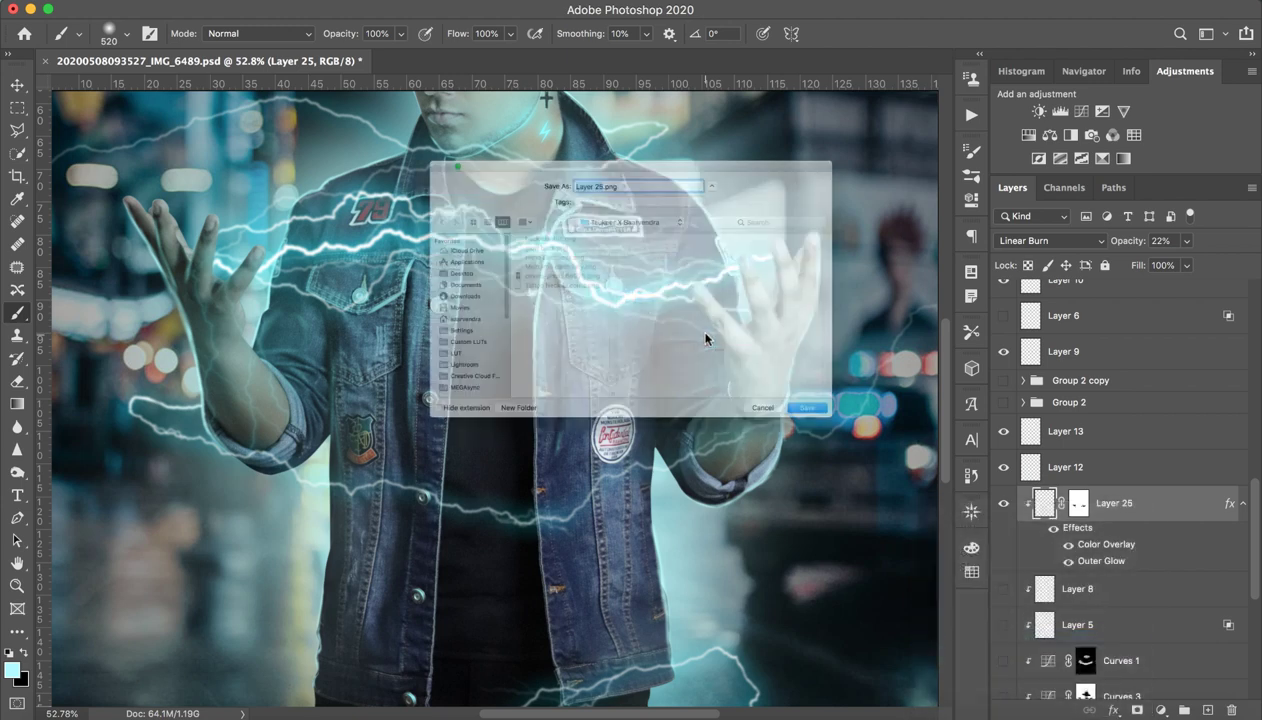
{"action": "type", "text": "Hand "}
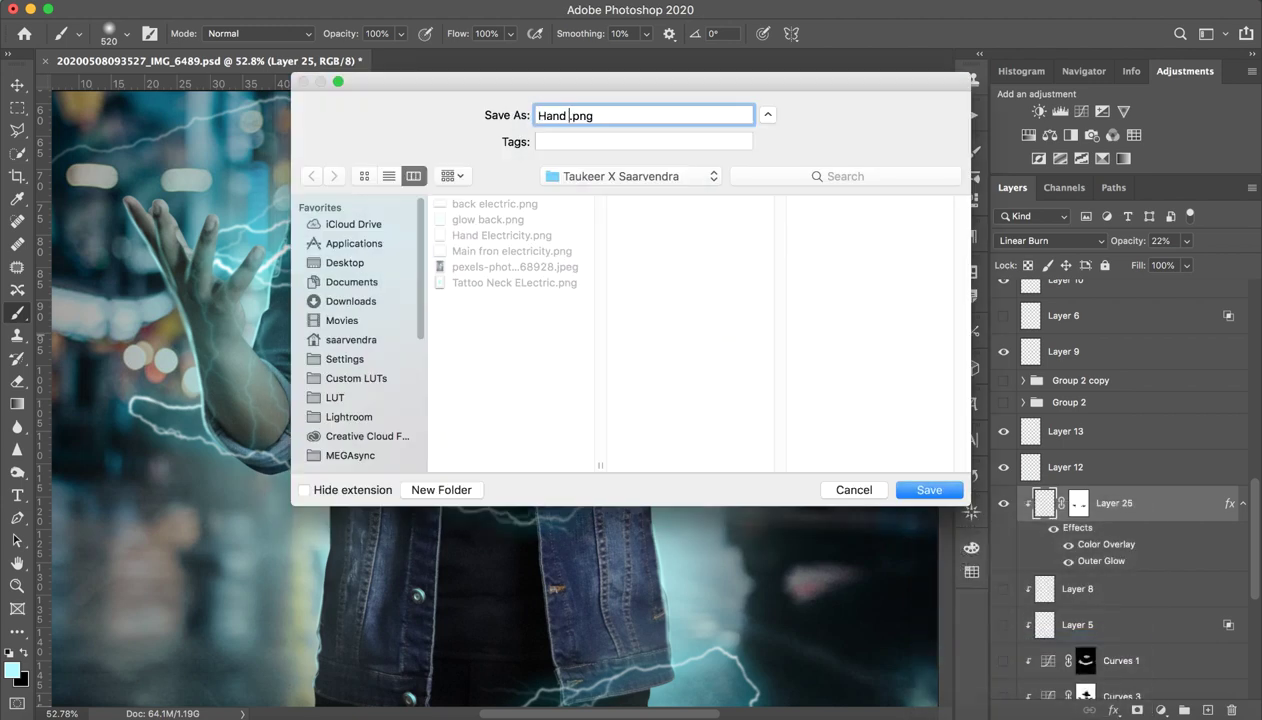
{"action": "type", "text": "Current"}
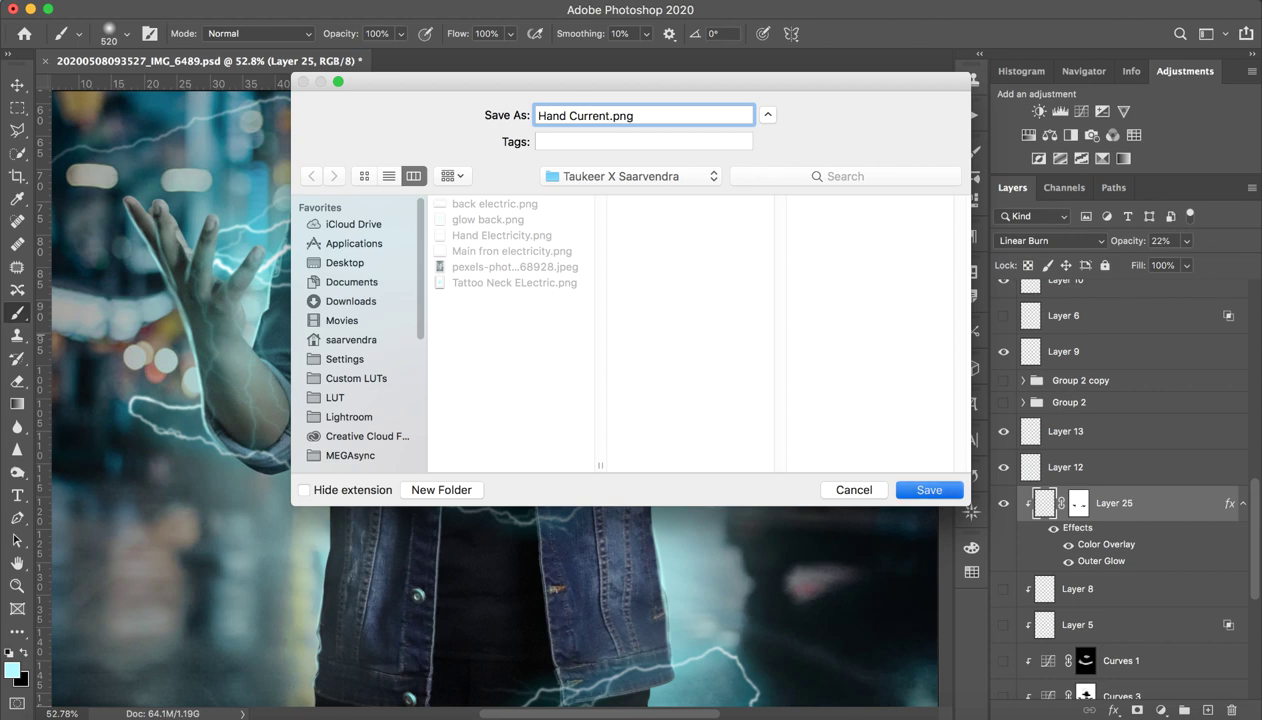
{"action": "key", "text": "Return"}
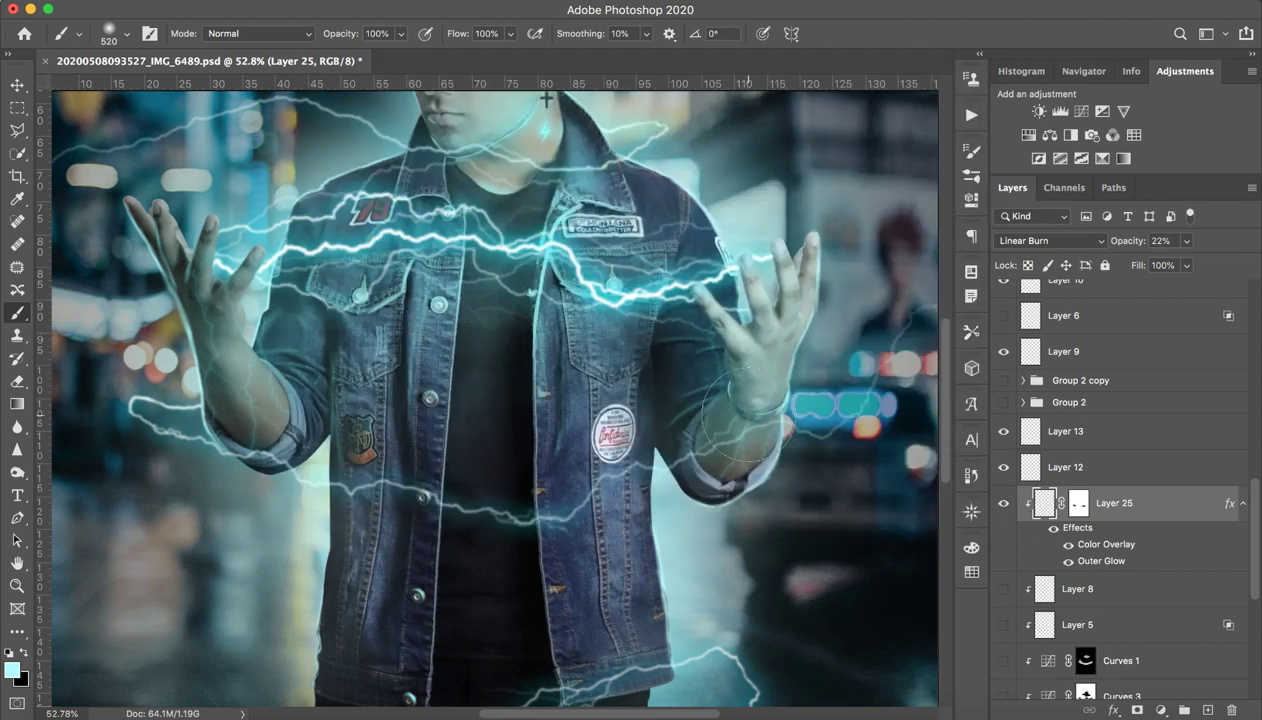
{"action": "left_click_drag", "start_coordinate": [745, 415], "coordinate": [700, 418]}
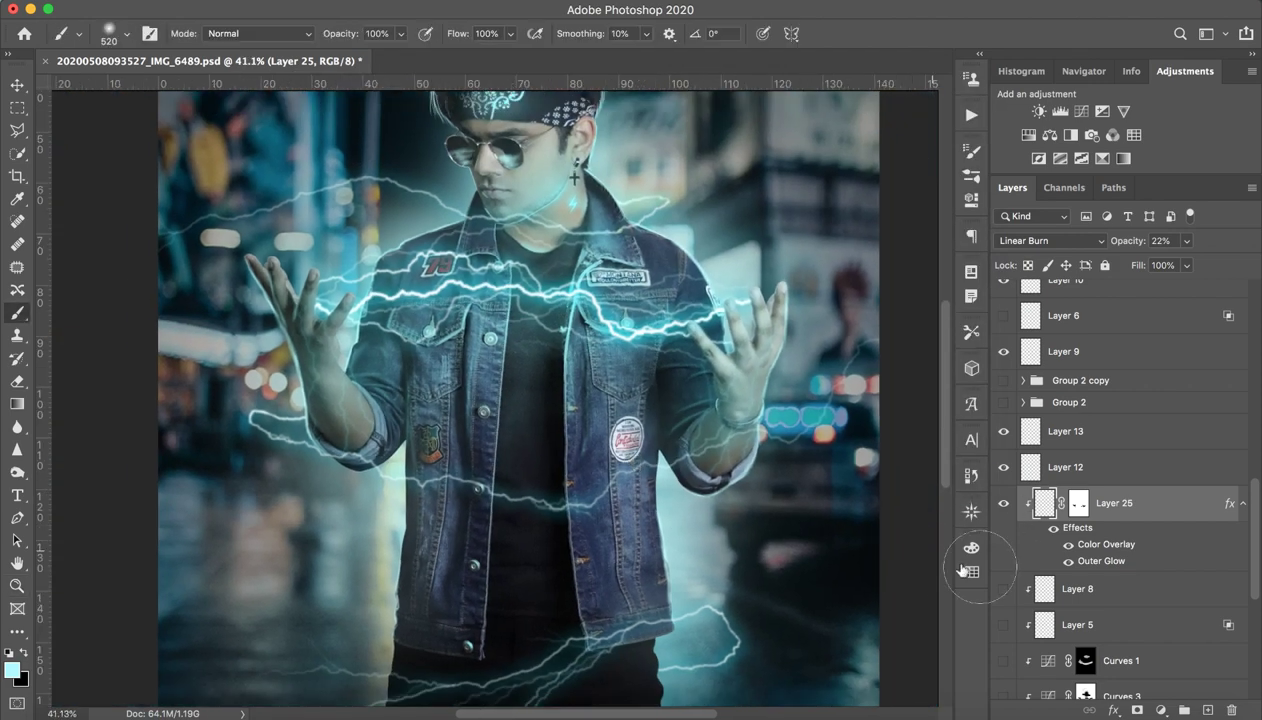
- Compare Layer 8's lightning and switch on the Curves 1 and Curves 3 adjustments
{"action": "left_click", "coordinate": [1002, 594]}
{"action": "left_click", "coordinate": [1002, 594]}
{"action": "scroll", "coordinate": [1100, 520], "scroll_direction": "down", "scroll_amount": 5}
{"action": "scroll", "coordinate": [873, 478], "scroll_direction": "down", "scroll_amount": 2}
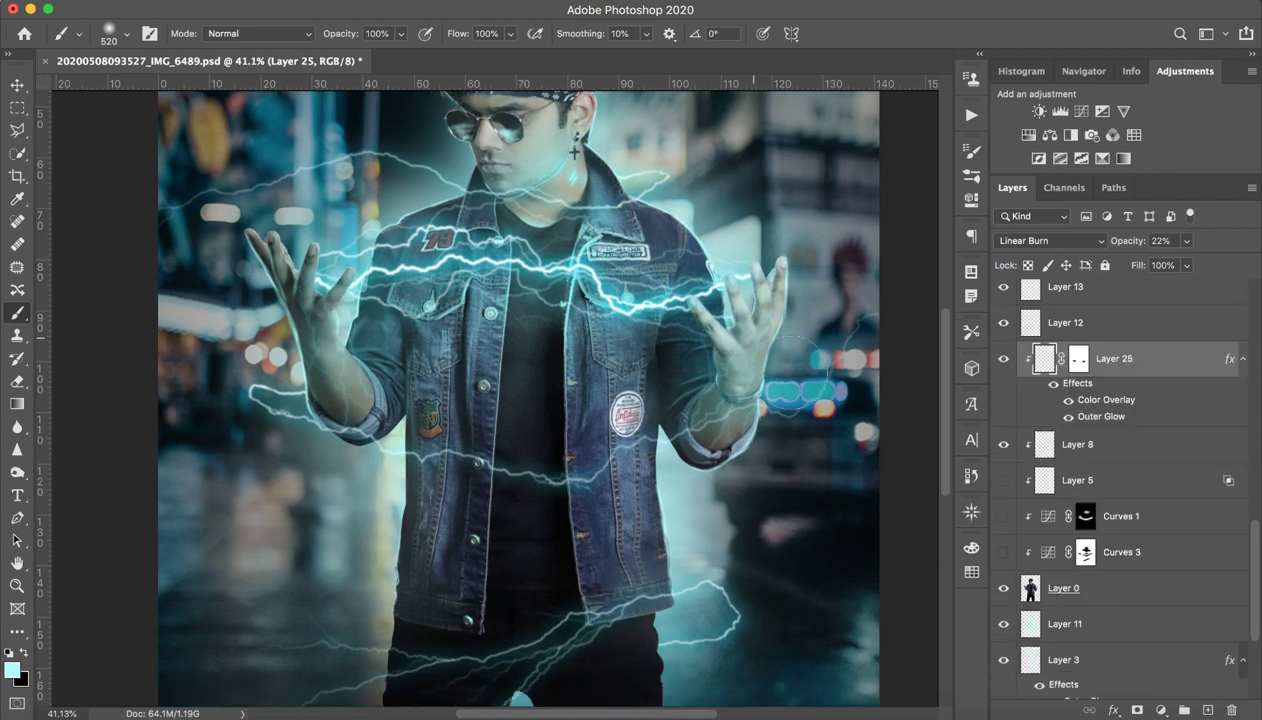
{"action": "left_click", "coordinate": [1003, 515]}
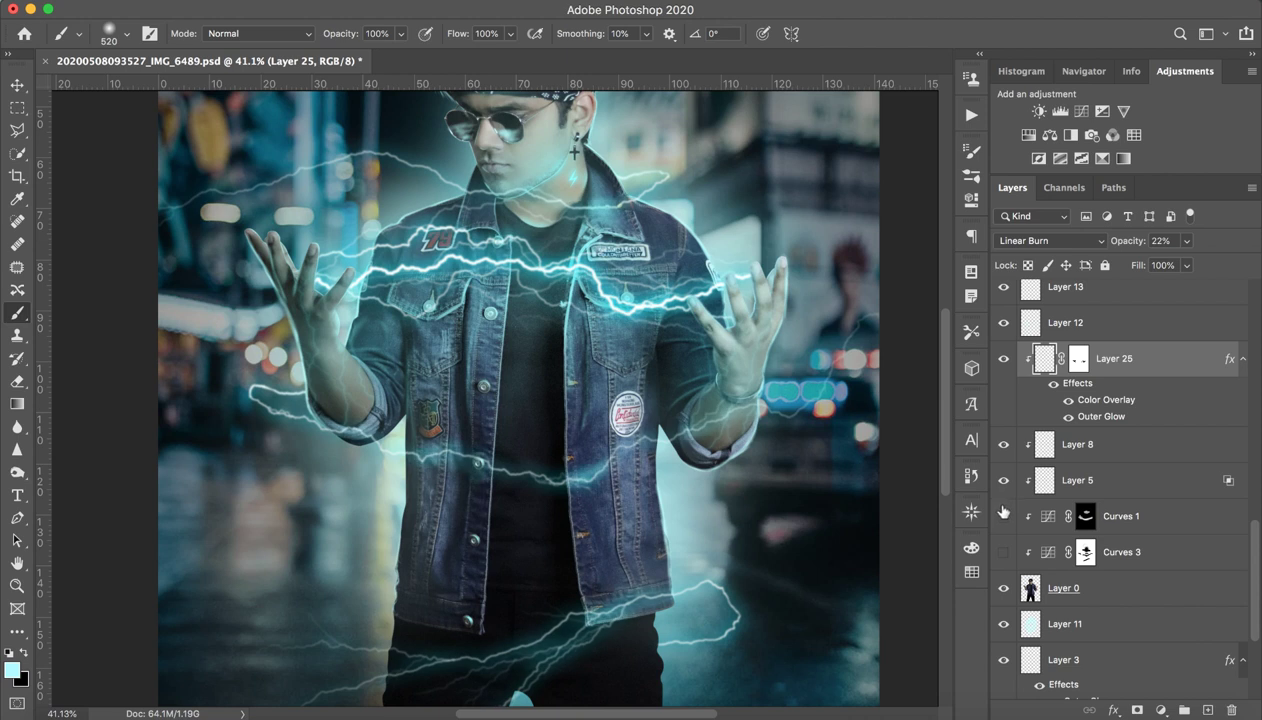
{"action": "left_click", "coordinate": [1002, 556]}
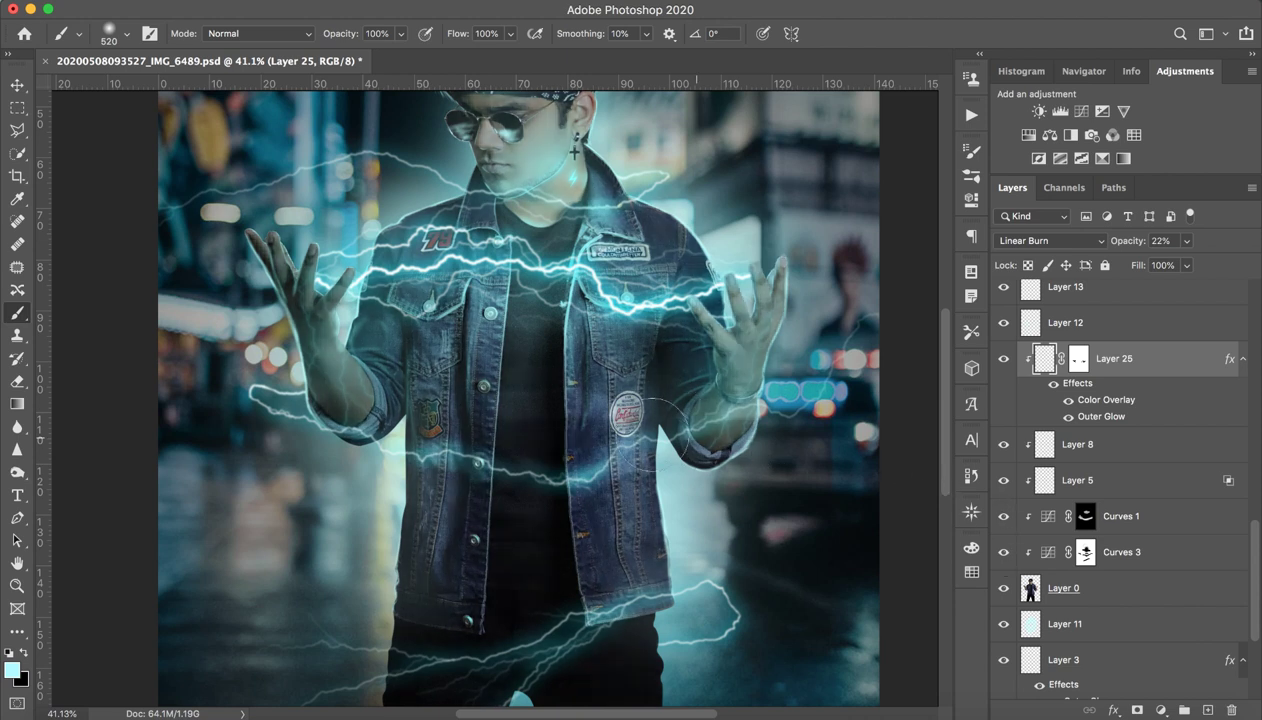
- Zoom out to the whole composite and compare Curves 3 on and off
{"action": "key", "text": "z"}
{"action": "left_click_drag", "start_coordinate": [665, 393], "coordinate": [633, 393]}
{"action": "left_click", "coordinate": [633, 393], "text": "alt"}
{"action": "left_click", "coordinate": [633, 393], "text": "alt"}
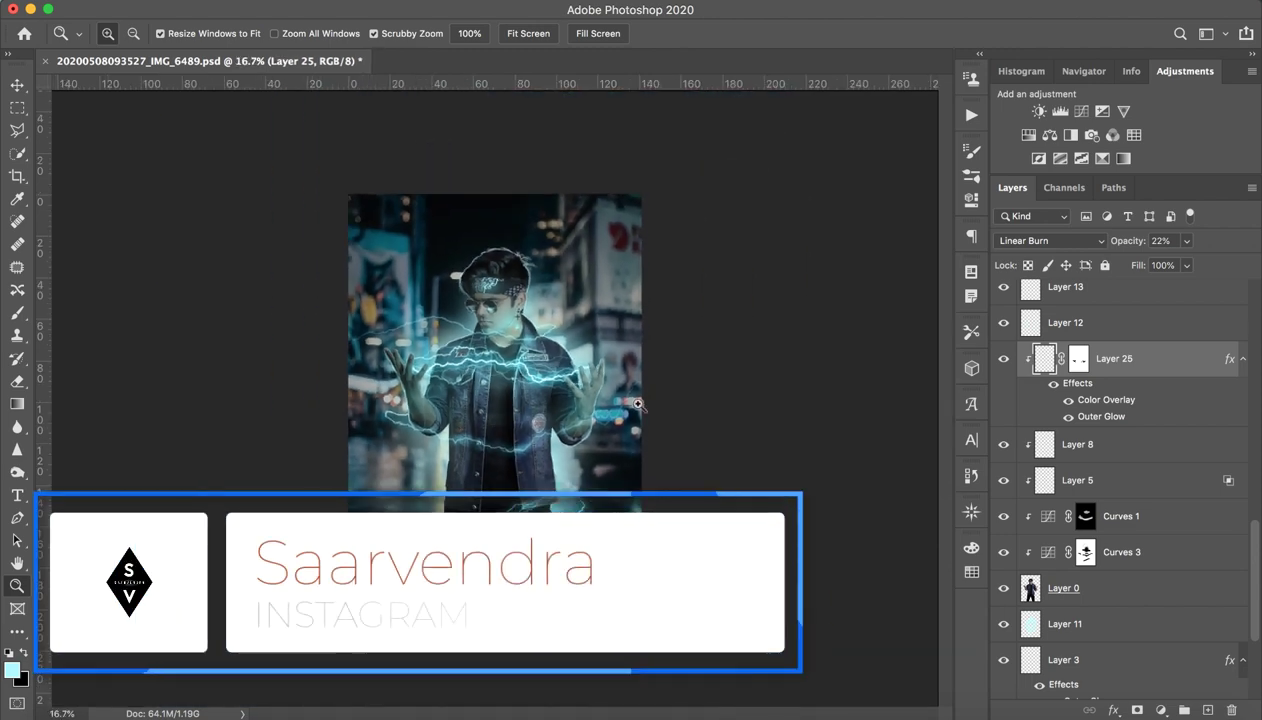
{"action": "left_click", "coordinate": [998, 555]}
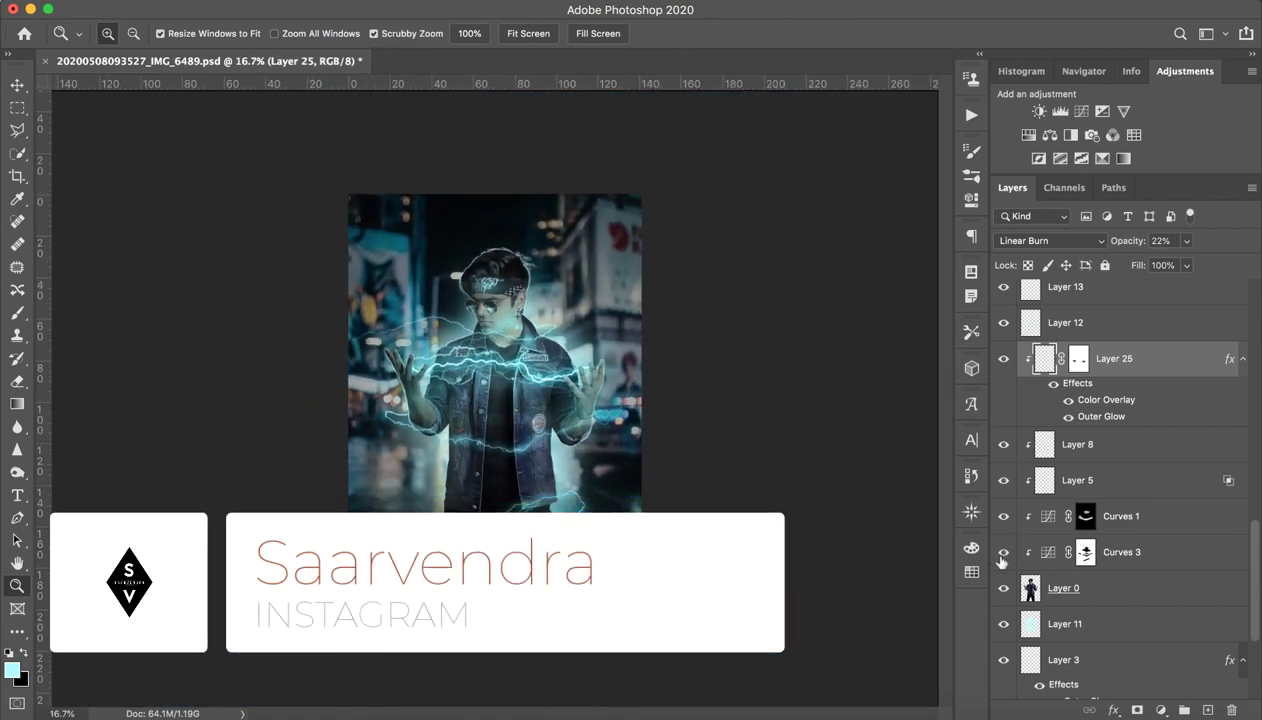
{"action": "left_click", "coordinate": [998, 555]}
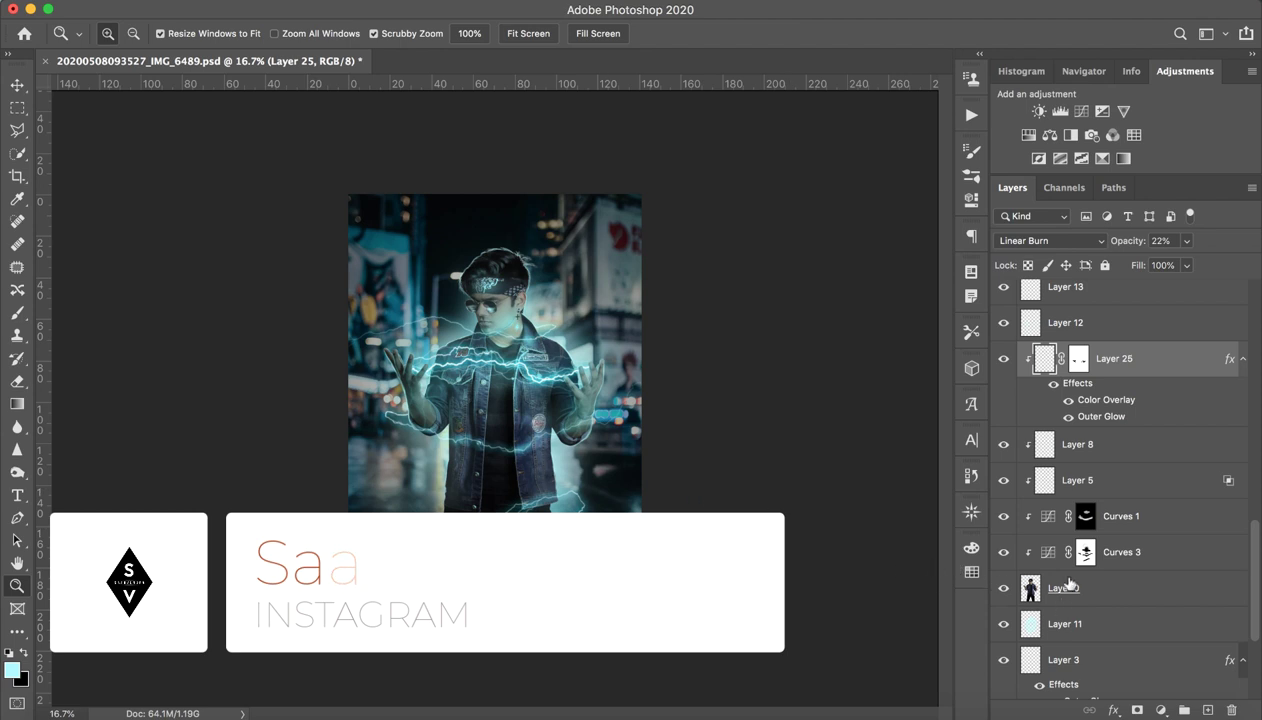
- Inspect the Curves 3 and Curves 1 settings without changing them
{"action": "double_click", "coordinate": [1048, 552]}
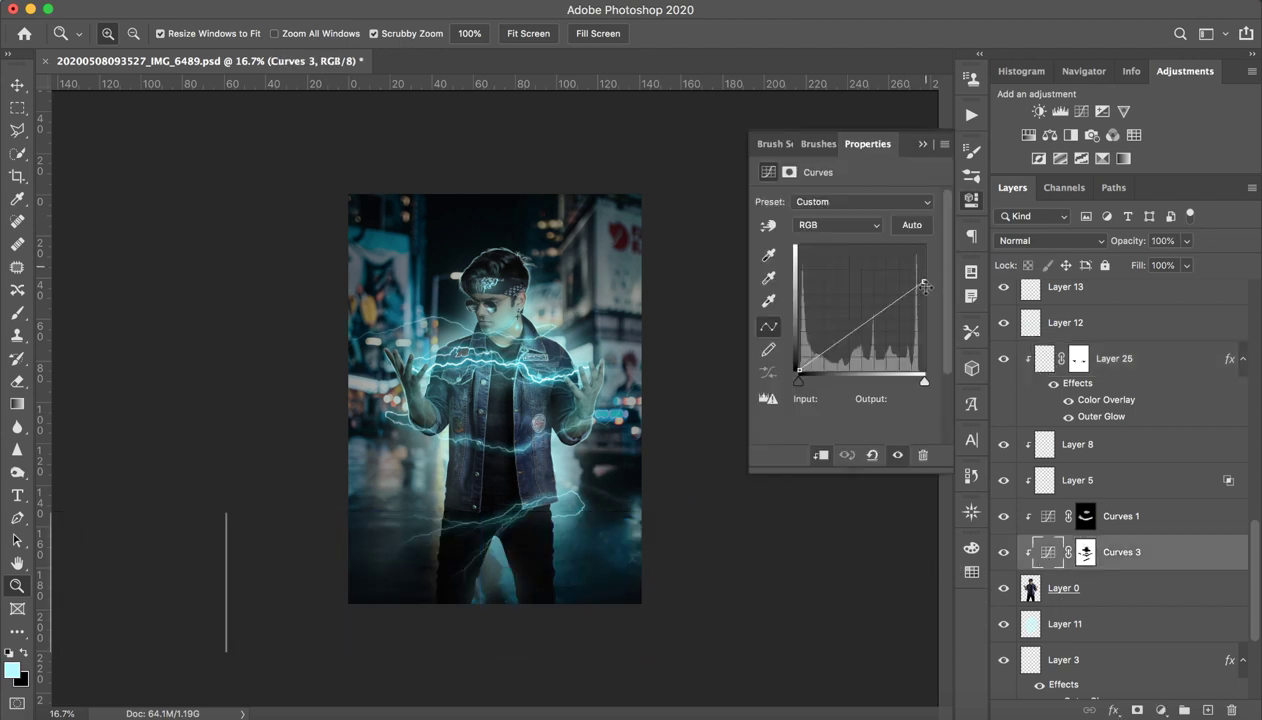
{"action": "left_click", "coordinate": [925, 144]}
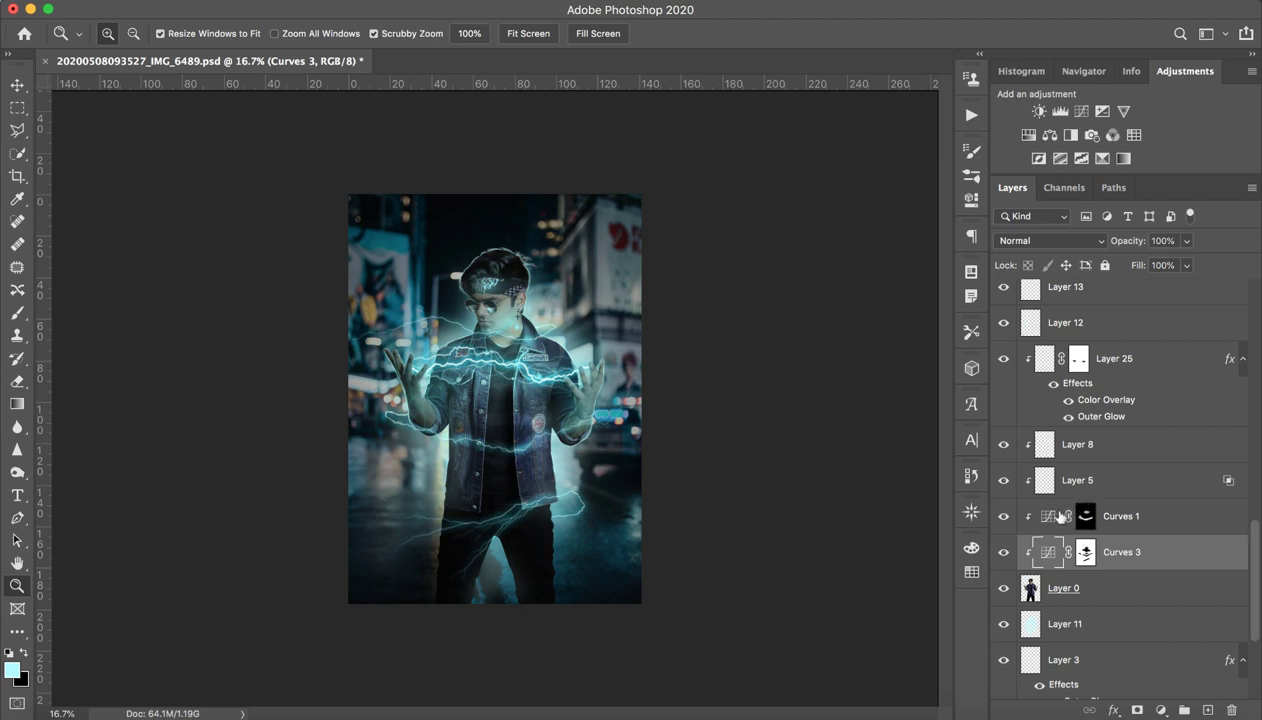
{"action": "double_click", "coordinate": [1060, 515]}
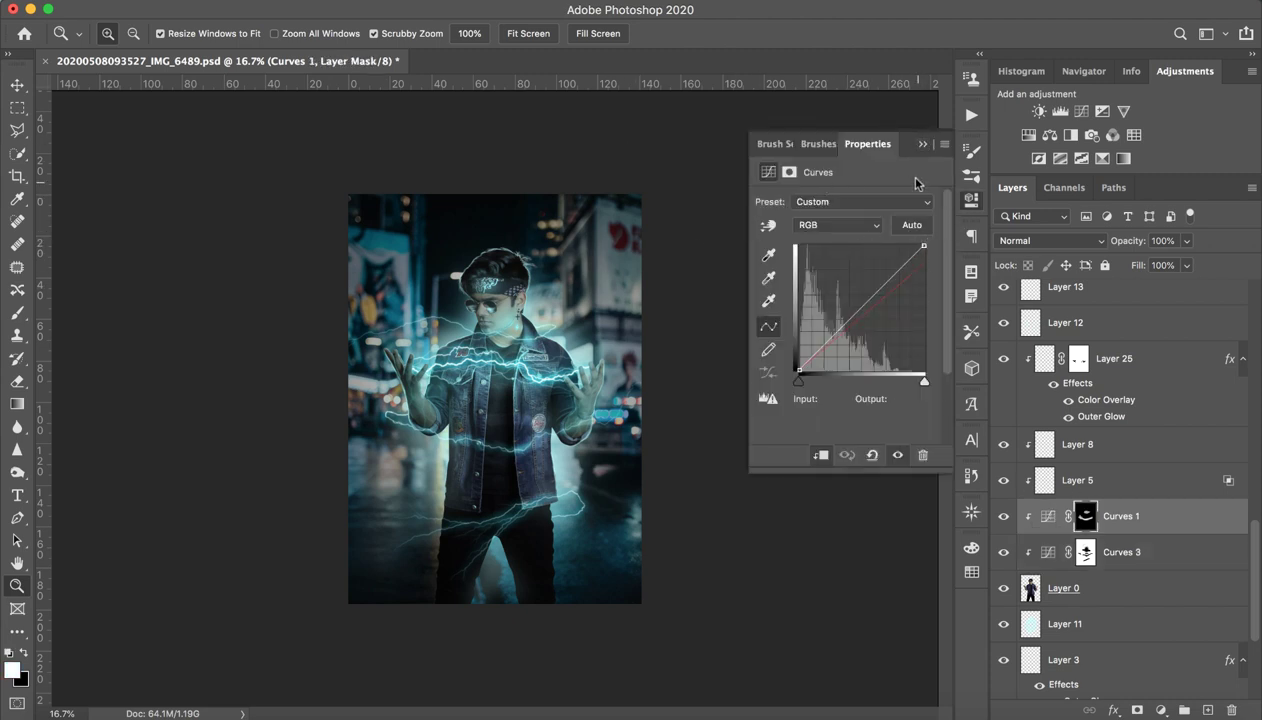
{"action": "left_click", "coordinate": [920, 146]}
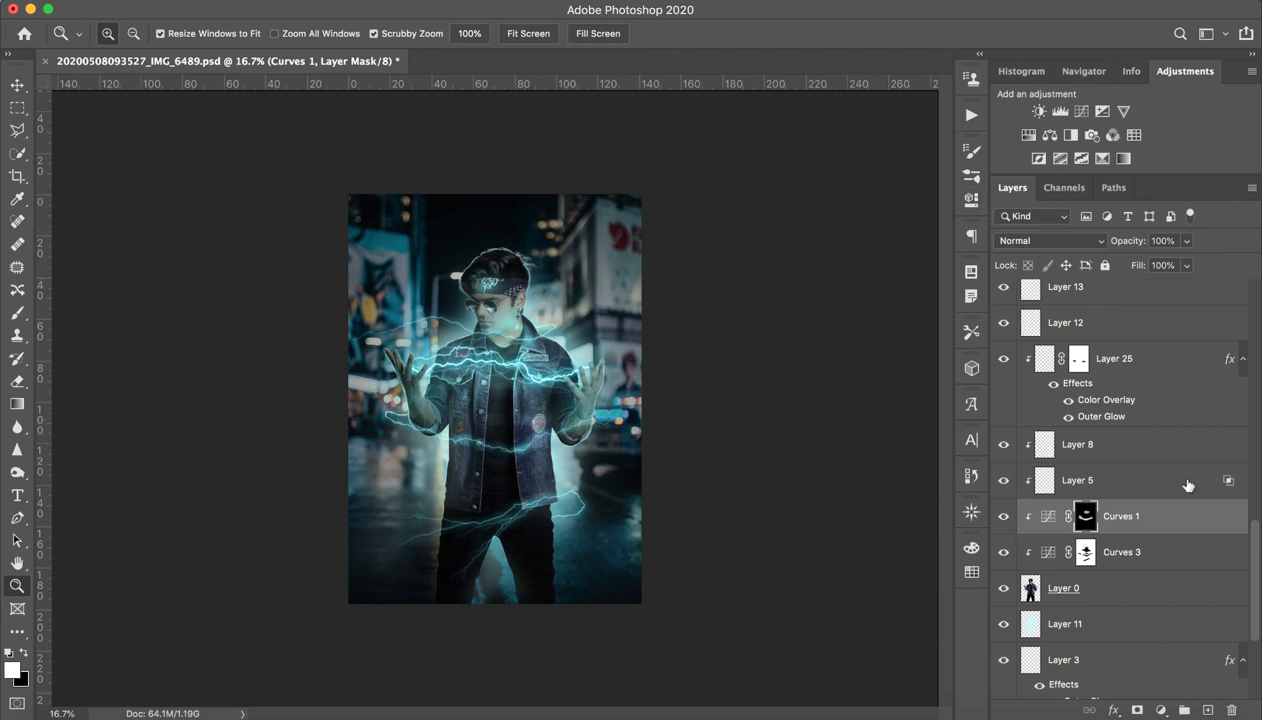
{"action": "scroll", "coordinate": [1185, 486], "scroll_direction": "up", "scroll_amount": 3}
{"action": "scroll", "coordinate": [1180, 486], "scroll_direction": "up", "scroll_amount": 3}
{"action": "scroll", "coordinate": [1175, 487], "scroll_direction": "down", "scroll_amount": 10}
{"action": "scroll", "coordinate": [1171, 489], "scroll_direction": "up", "scroll_amount": 5}
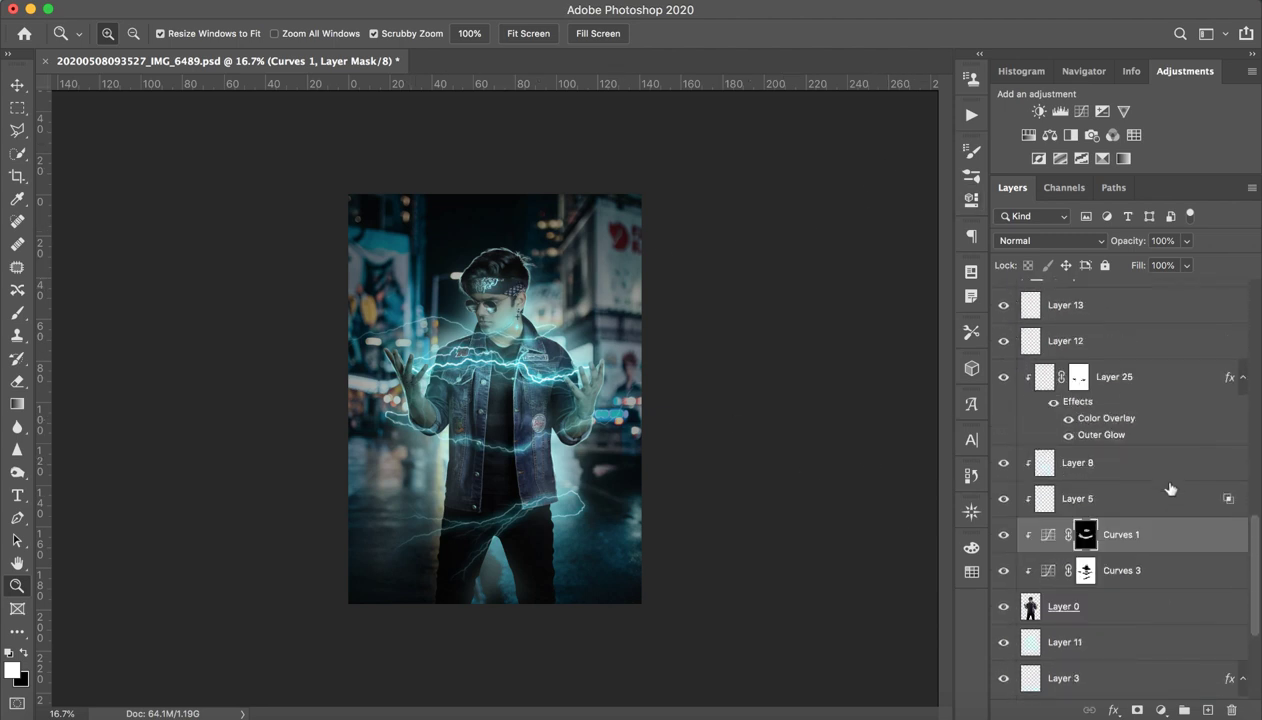
{"action": "scroll", "coordinate": [1170, 488], "scroll_direction": "up", "scroll_amount": 3}
{"action": "scroll", "coordinate": [1120, 475], "scroll_direction": "up", "scroll_amount": 2}
- Make both Group 2 copy and Group 2 lightning visible
{"action": "left_click", "coordinate": [1004, 426]}
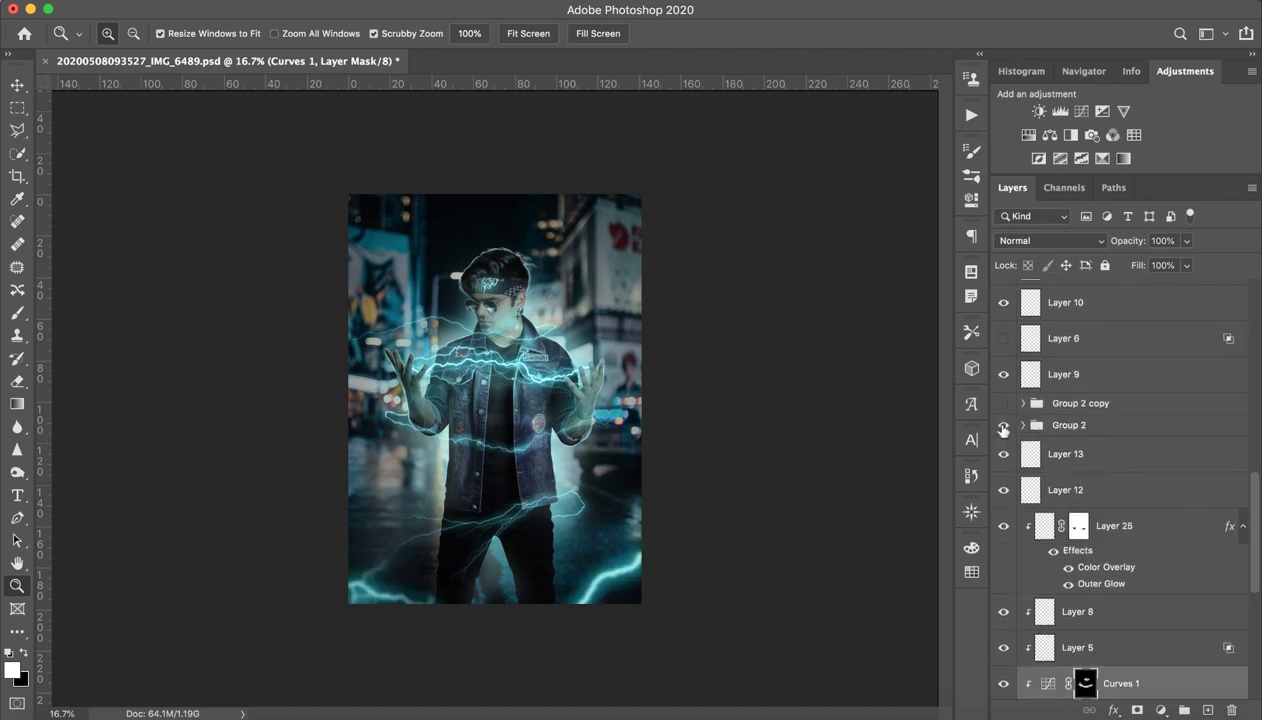
{"action": "left_click", "coordinate": [1003, 427]}
{"action": "left_click", "coordinate": [1004, 403]}
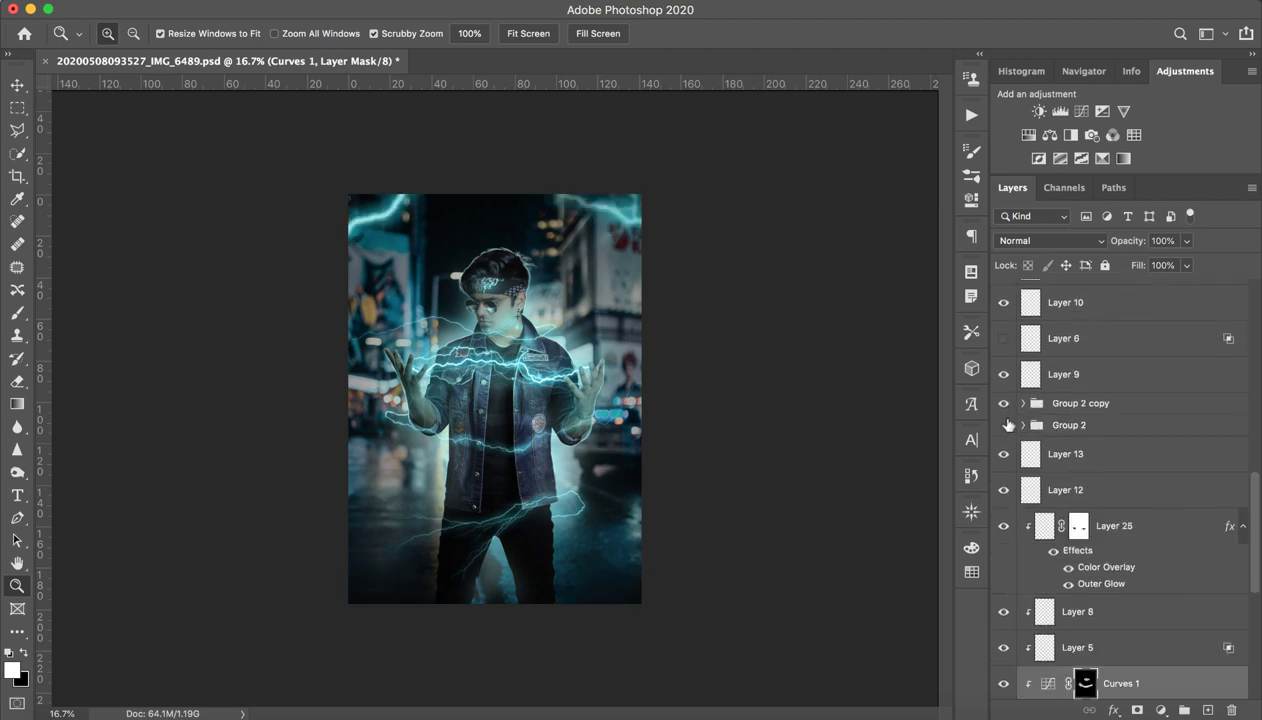
{"action": "left_click", "coordinate": [1004, 425]}
- Quick-export Group 2 as a PNG named ELectricborder
{"action": "left_click", "coordinate": [1105, 425]}
{"action": "right_click", "coordinate": [1113, 430]}
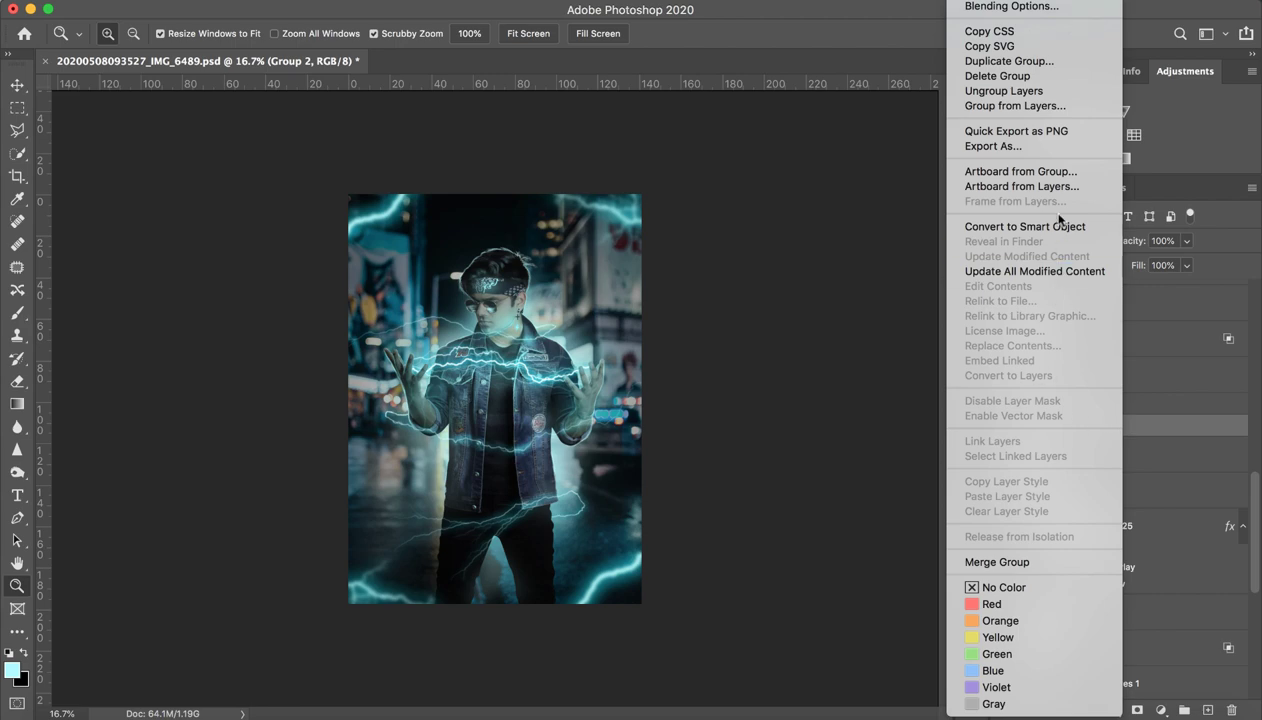
{"action": "left_click", "coordinate": [1017, 130]}
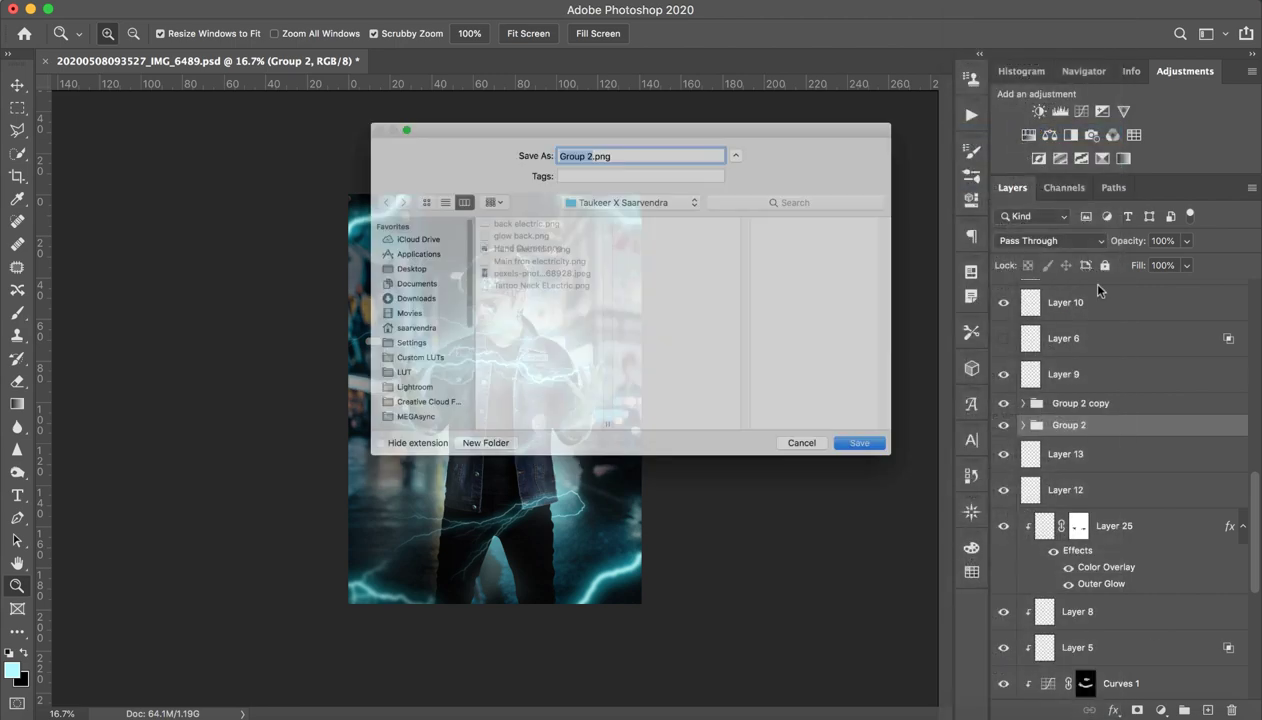
{"action": "type", "text": "ELe"}
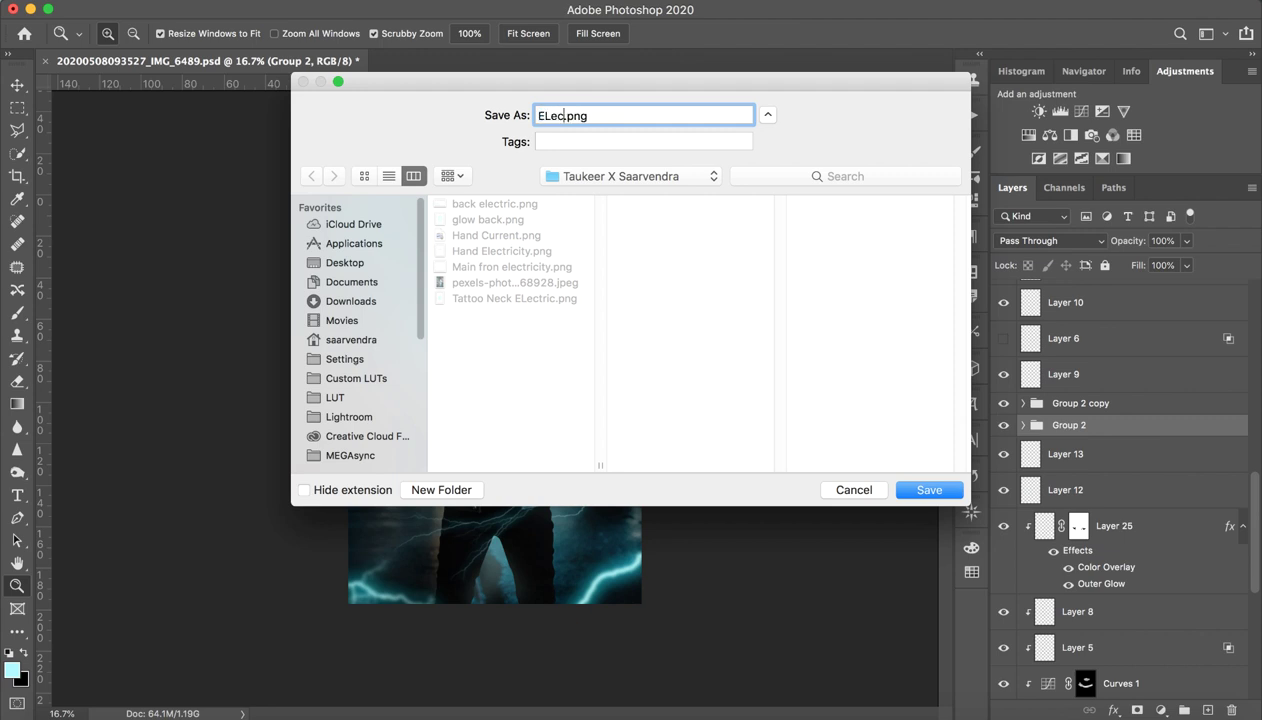
{"action": "type", "text": "ctric"}
{"action": "type", "text": "border"}
{"action": "key", "text": "Return"}
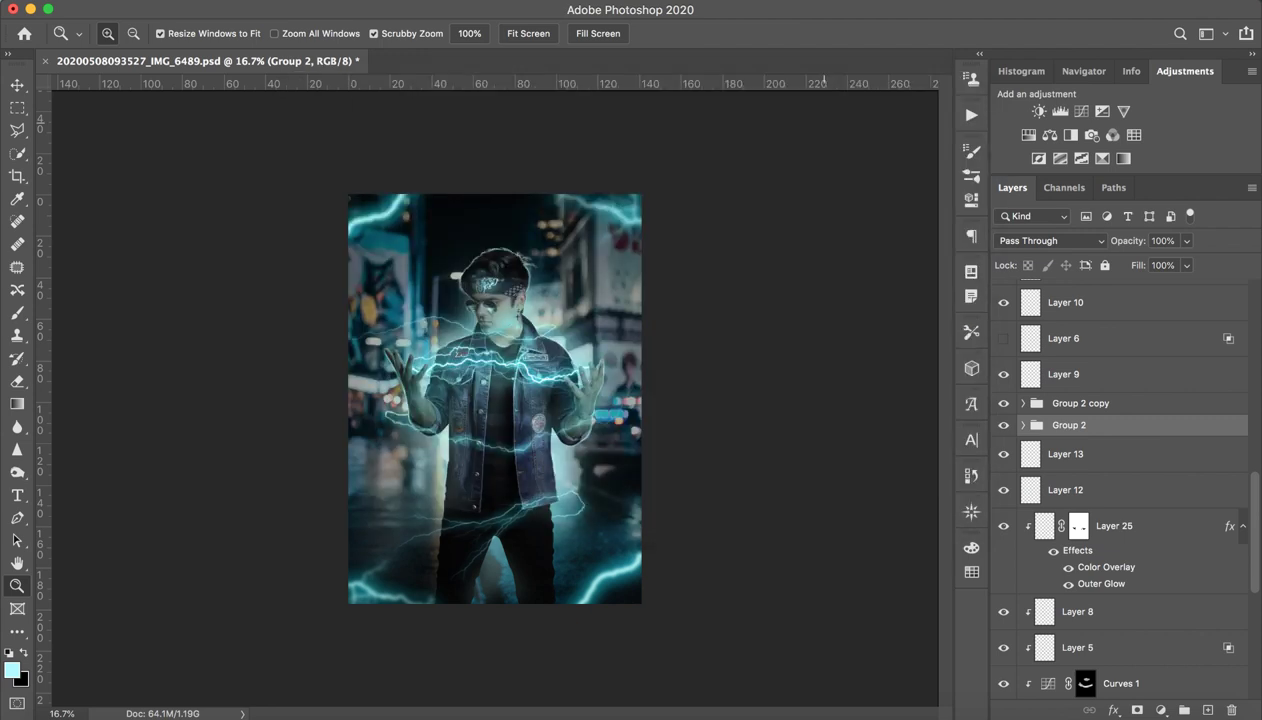
- Start quick-exporting Group 2 copy as a PNG named 'electric border gl'
{"action": "left_click", "coordinate": [1097, 430]}
{"action": "left_click", "coordinate": [1110, 405]}
{"action": "right_click", "coordinate": [1110, 405]}
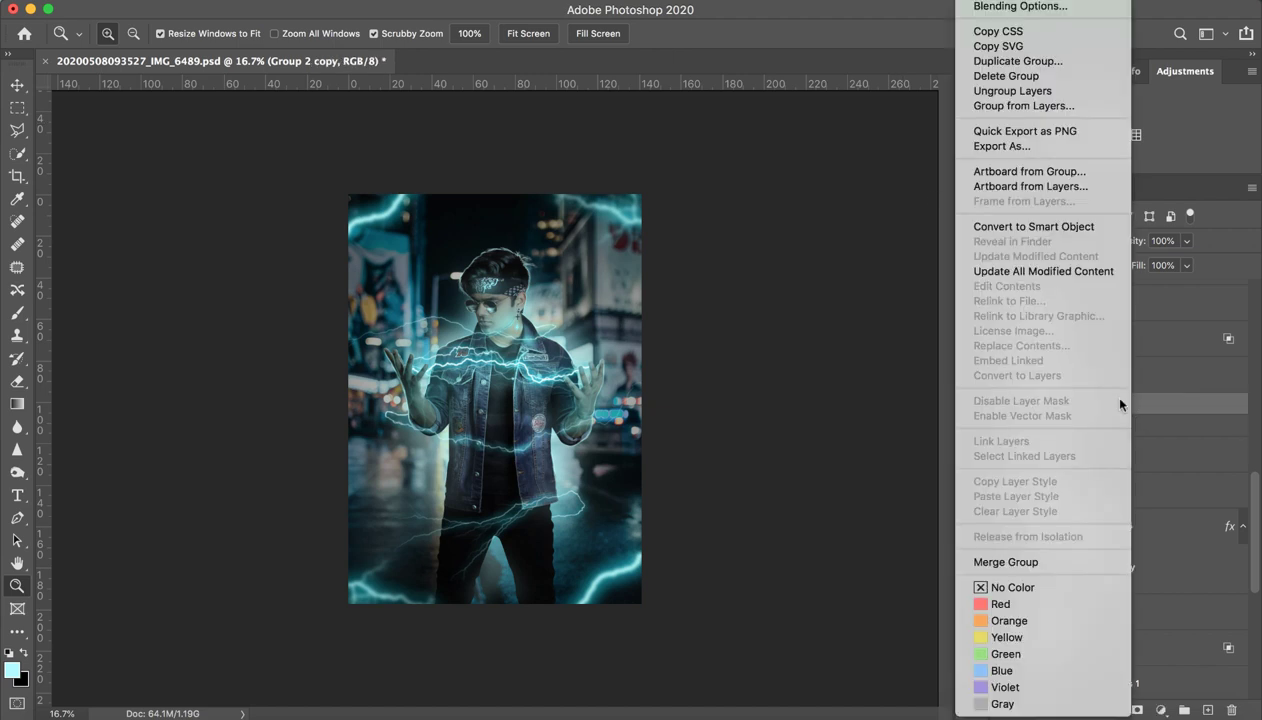
{"action": "left_click", "coordinate": [1027, 130]}
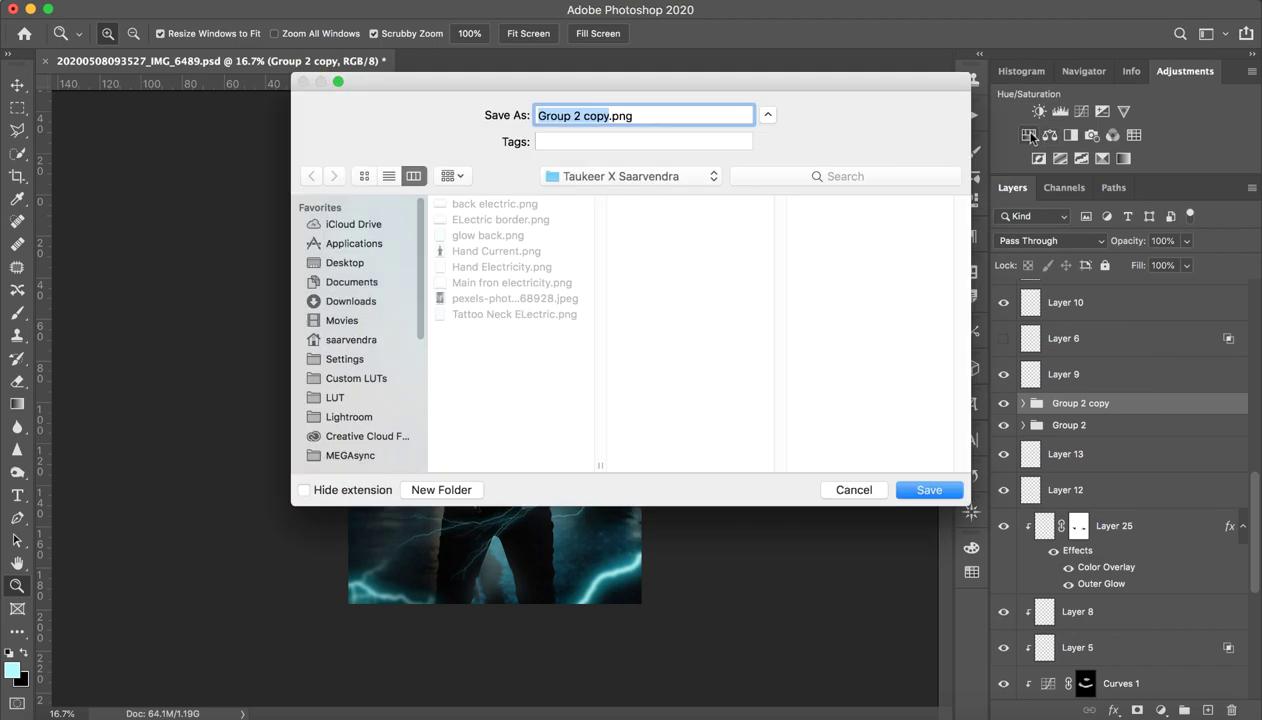
{"action": "type", "text": "electric"}
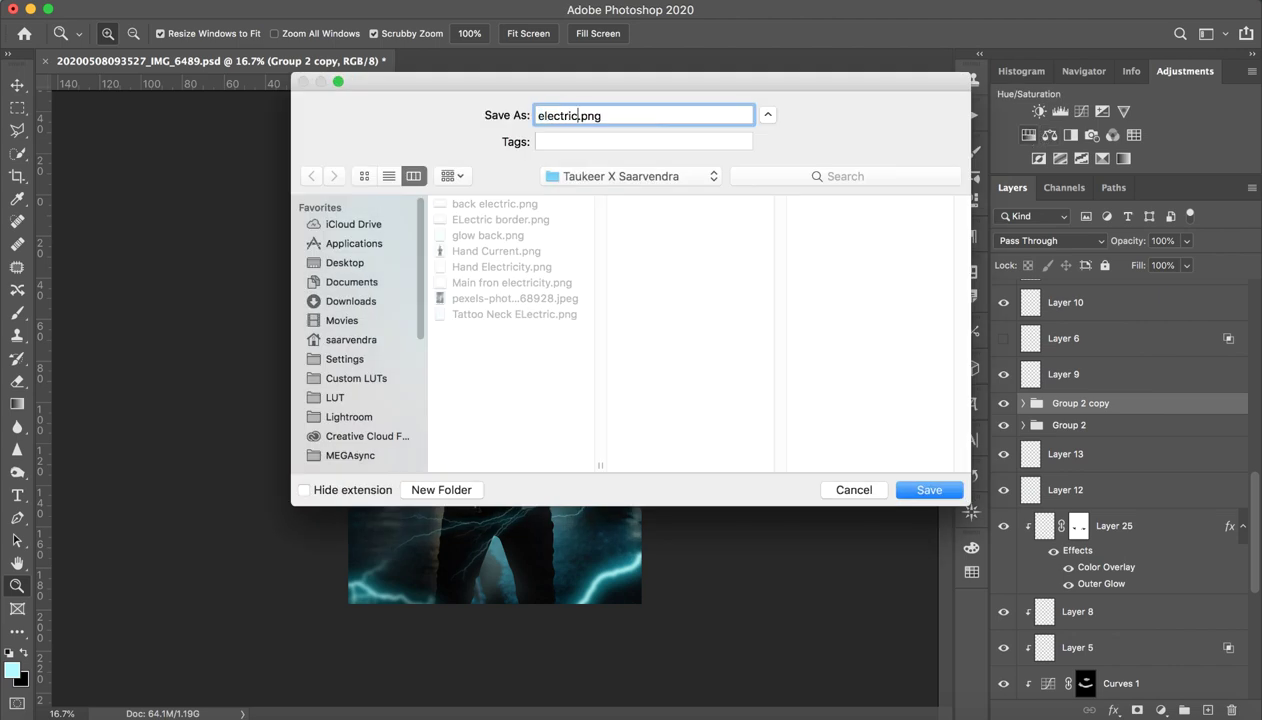
{"action": "type", "text": " border "}
{"action": "type", "text": "gl"}
- Save the Group 2 copy PNG and compare the group on and off
{"action": "key", "text": "Return"}
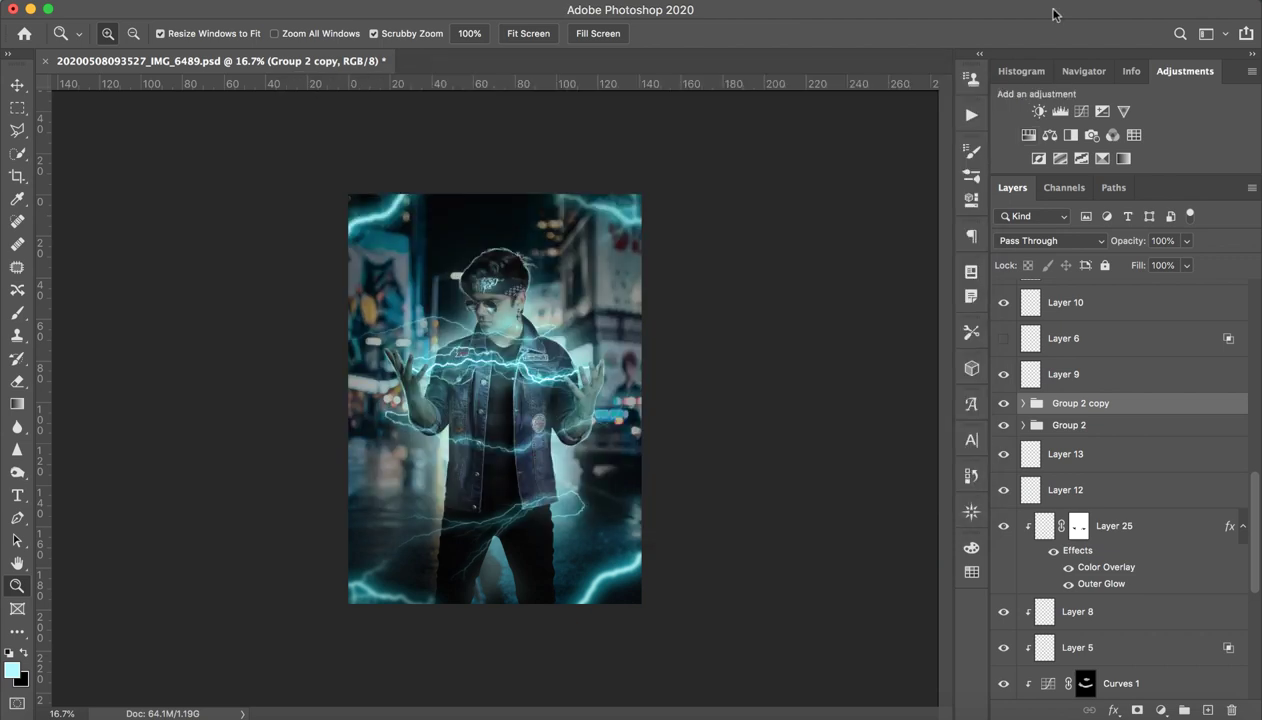
{"action": "left_click", "coordinate": [1003, 403]}
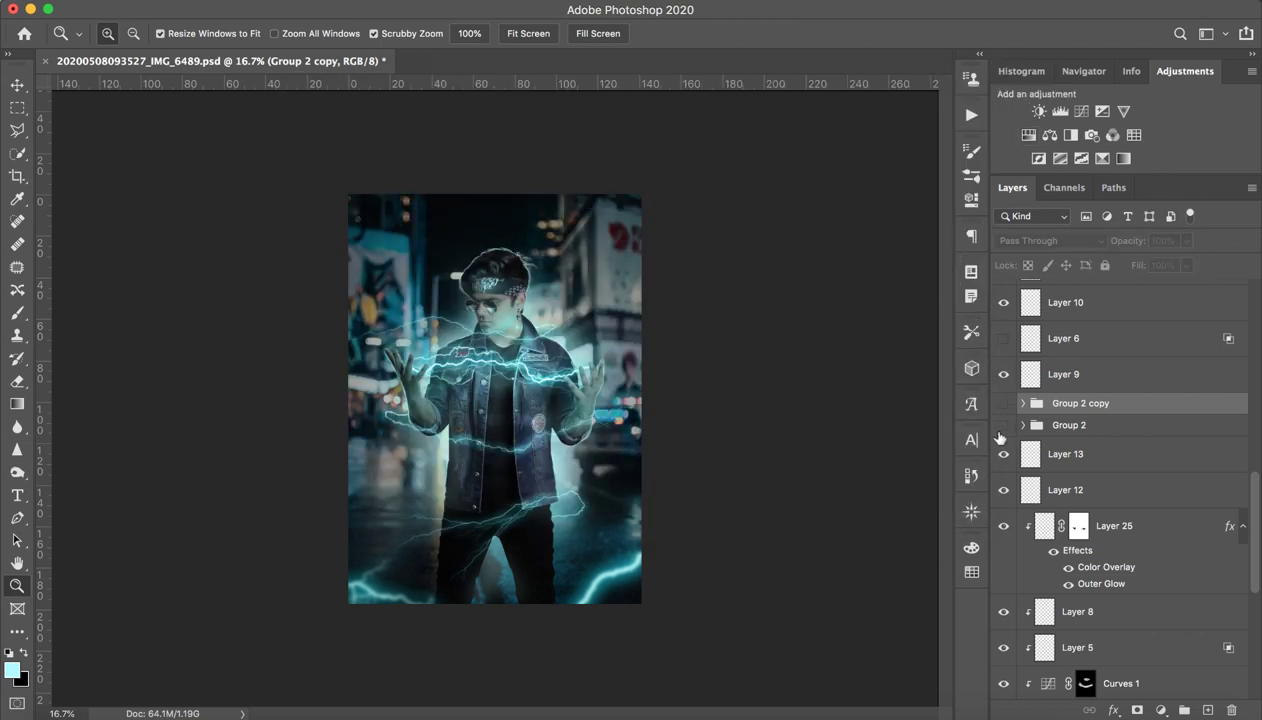
{"action": "left_click", "coordinate": [1003, 403]}
{"action": "scroll", "coordinate": [1082, 401], "scroll_direction": "up", "scroll_amount": 5}
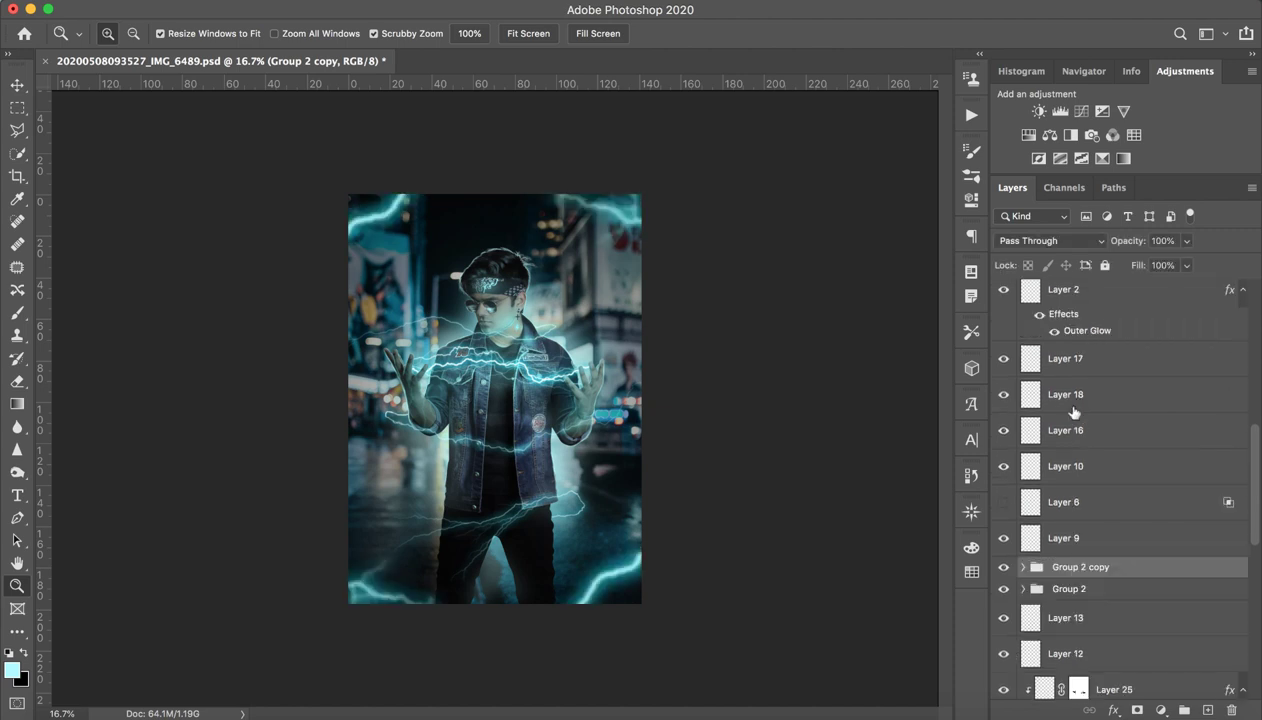
- Compare Layer 6 and Layer 9 glows up close, then zoom back out
{"action": "left_click", "coordinate": [1003, 473]}
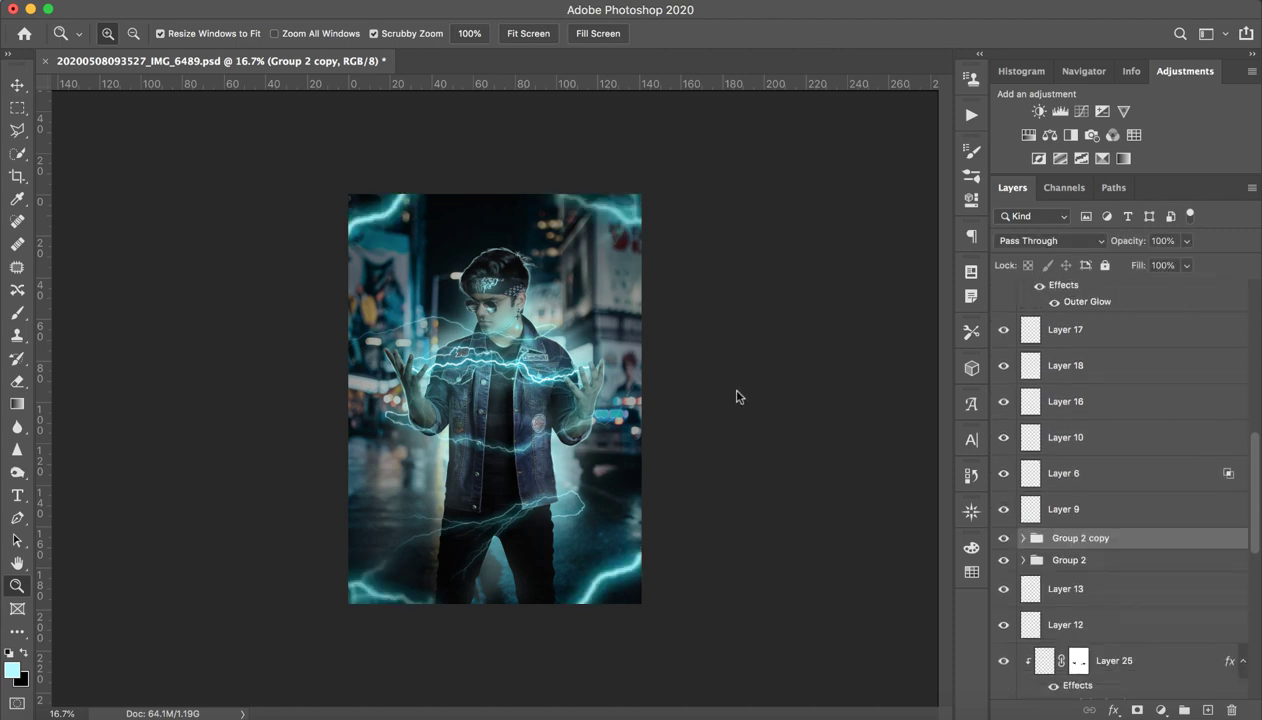
{"action": "key", "text": "a"}
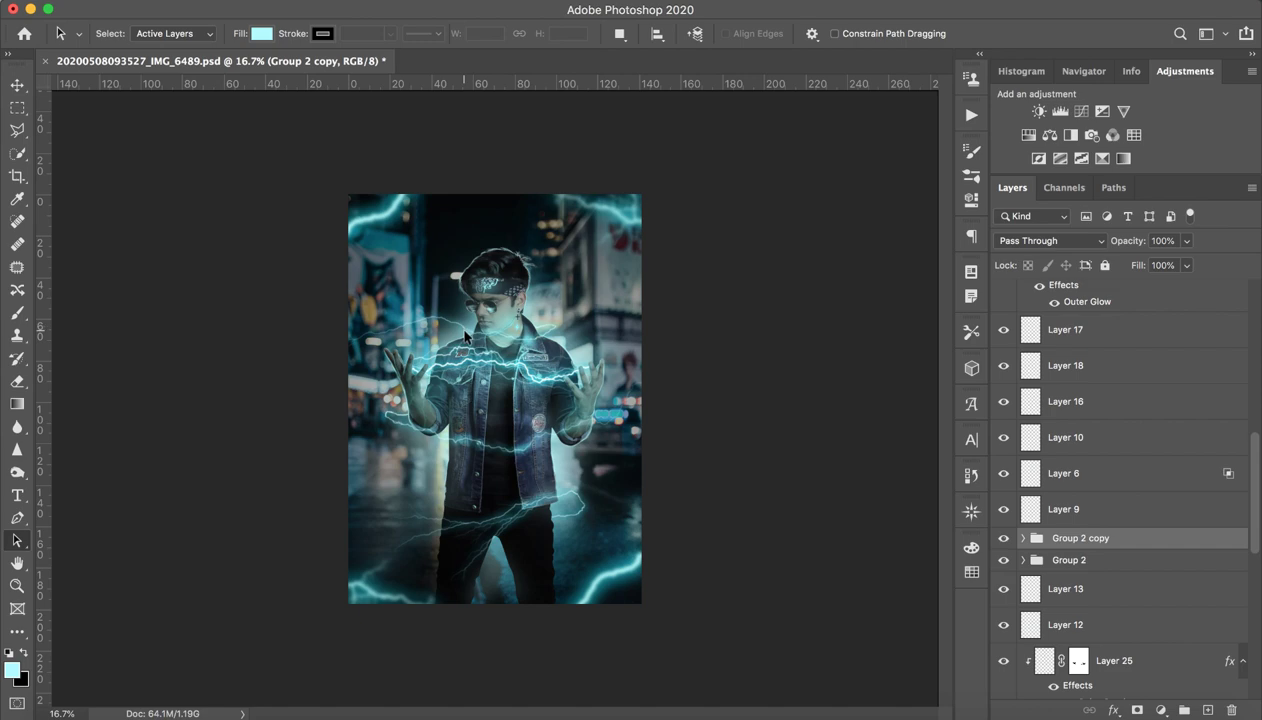
{"action": "key", "text": "z"}
{"action": "left_click_drag", "start_coordinate": [465, 337], "coordinate": [891, 623]}
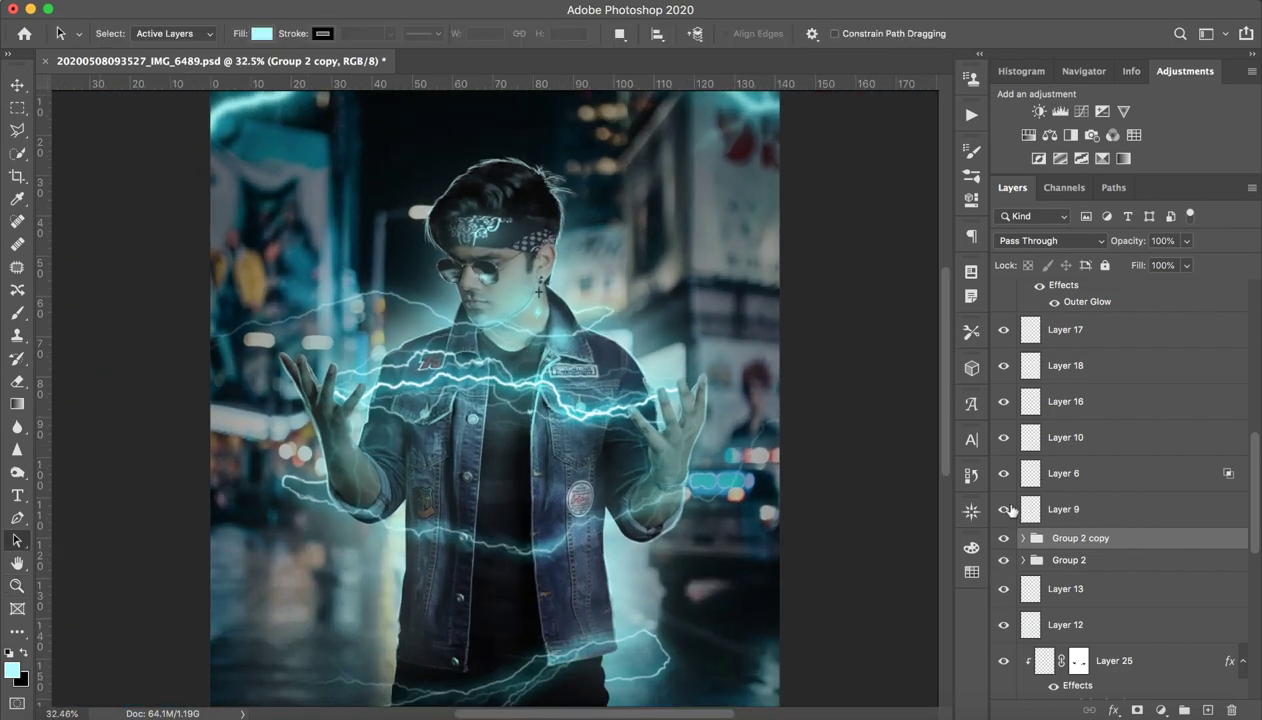
{"action": "left_click", "coordinate": [1003, 509]}
{"action": "left_click", "coordinate": [1001, 510]}
{"action": "left_click", "coordinate": [1004, 474]}
{"action": "key", "text": "z"}
{"action": "left_click_drag", "start_coordinate": [495, 325], "coordinate": [420, 325]}
{"action": "scroll", "coordinate": [1110, 472], "scroll_direction": "up", "scroll_amount": 5}
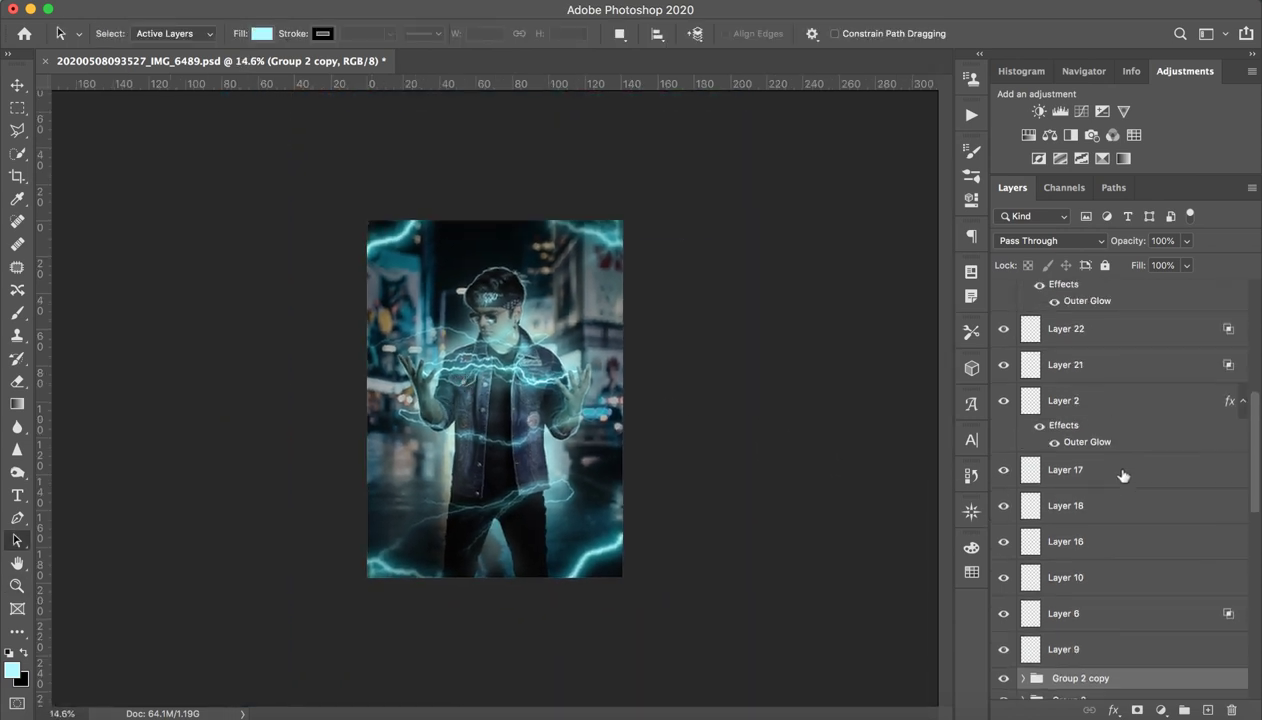
{"action": "scroll", "coordinate": [1119, 500], "scroll_direction": "up", "scroll_amount": 5}
- Show Layer 27 and zoom in slightly on the image
{"action": "left_click", "coordinate": [1003, 474]}
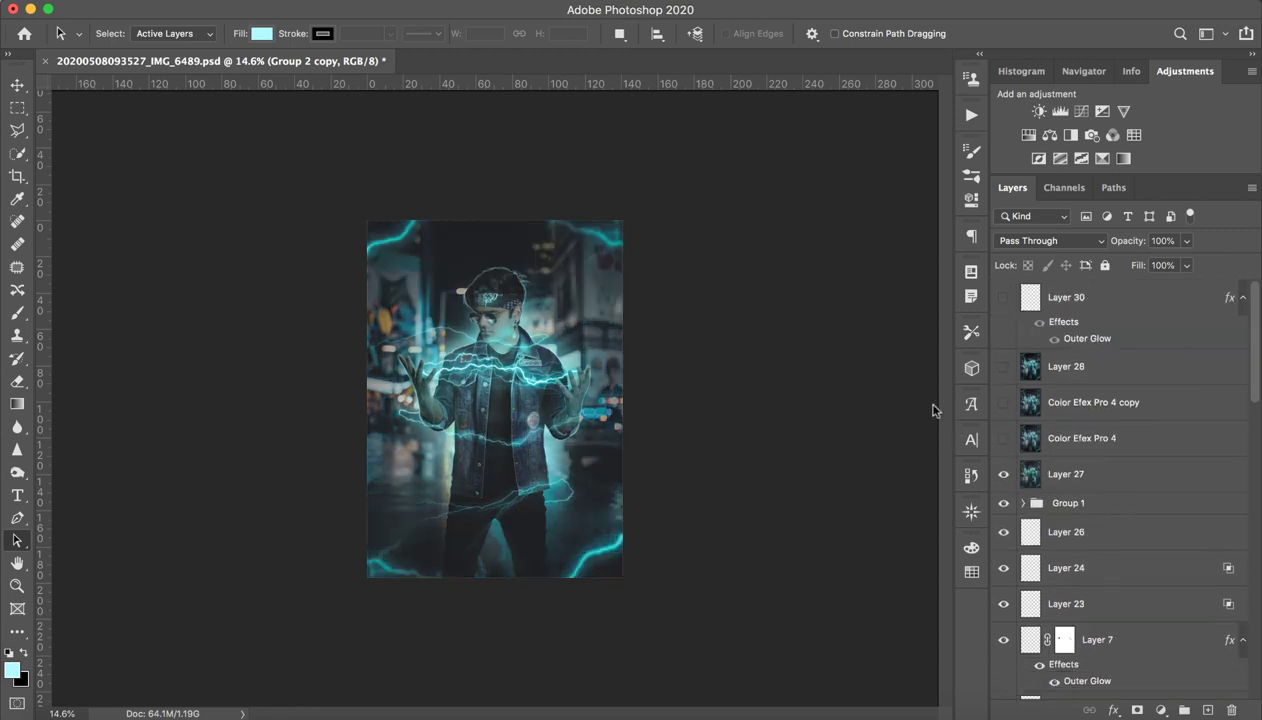
{"action": "key", "text": "z"}
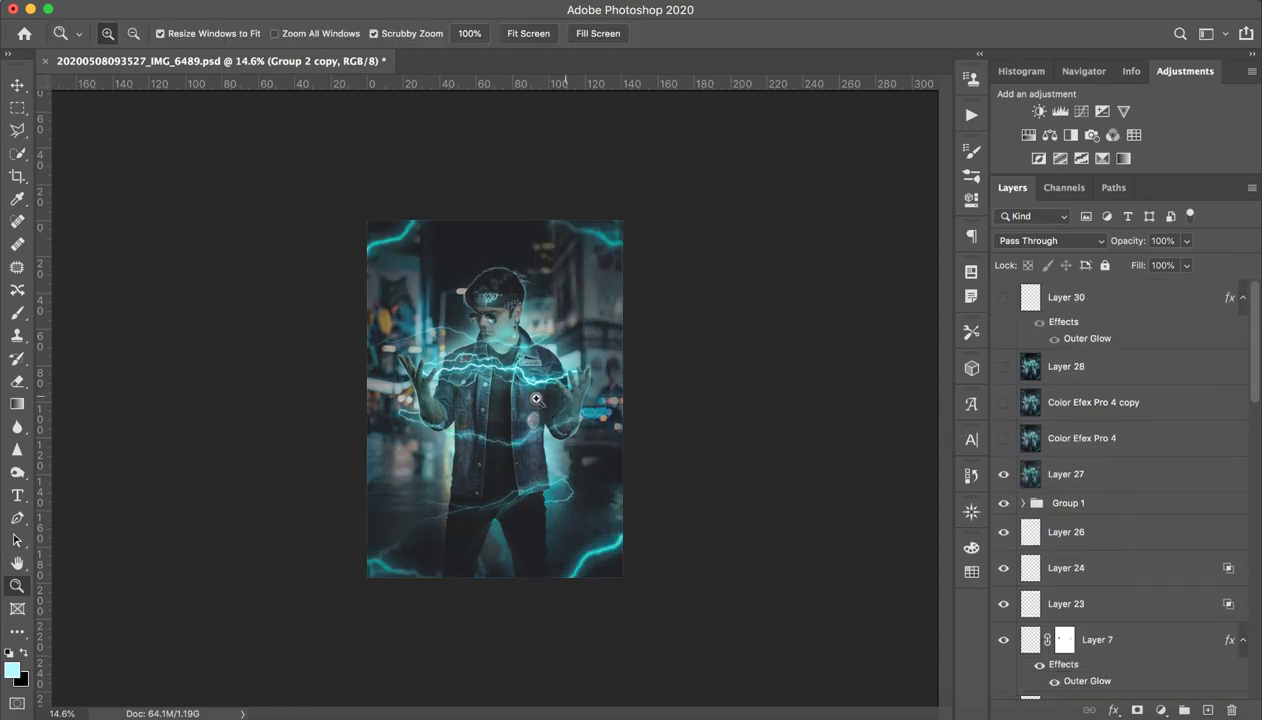
{"action": "mouse_move", "coordinate": [516, 398]}
{"action": "left_mouse_down"}
{"action": "mouse_move", "coordinate": [558, 404]}
{"action": "mouse_move", "coordinate": [621, 364]}
{"action": "left_mouse_up"}
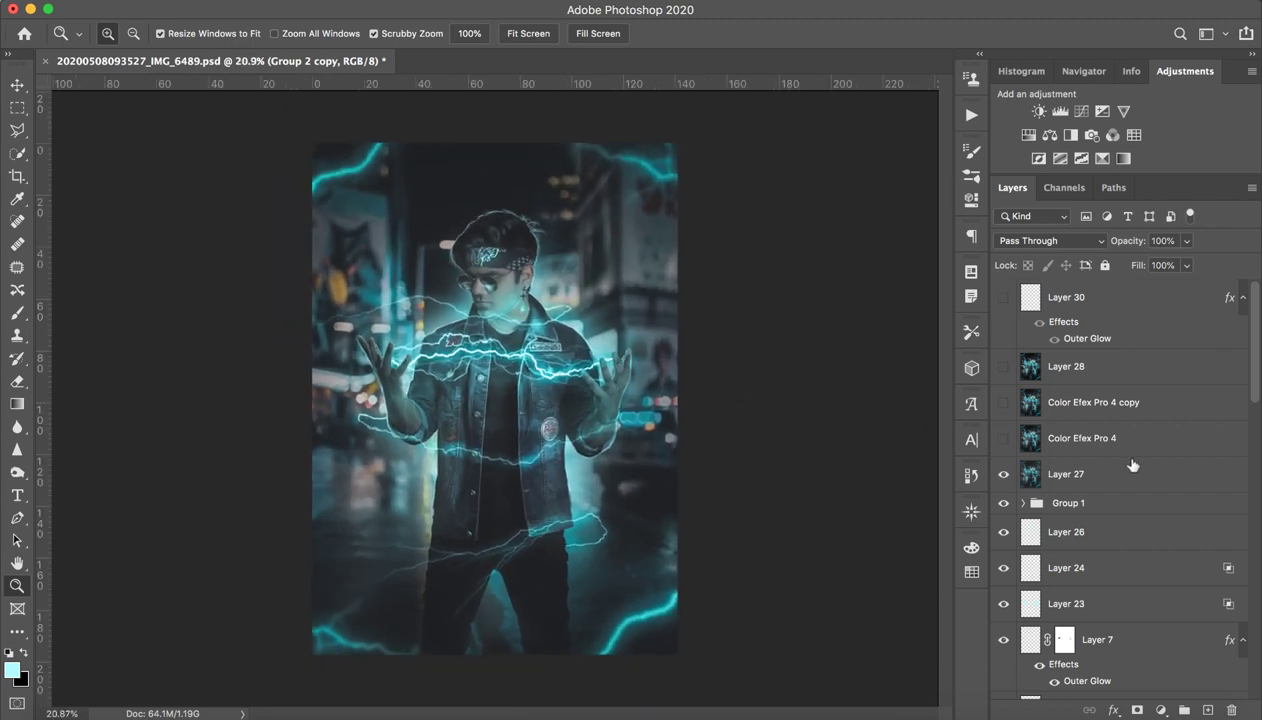
{"action": "left_click", "coordinate": [1128, 440]}
{"action": "left_click", "coordinate": [1118, 460]}
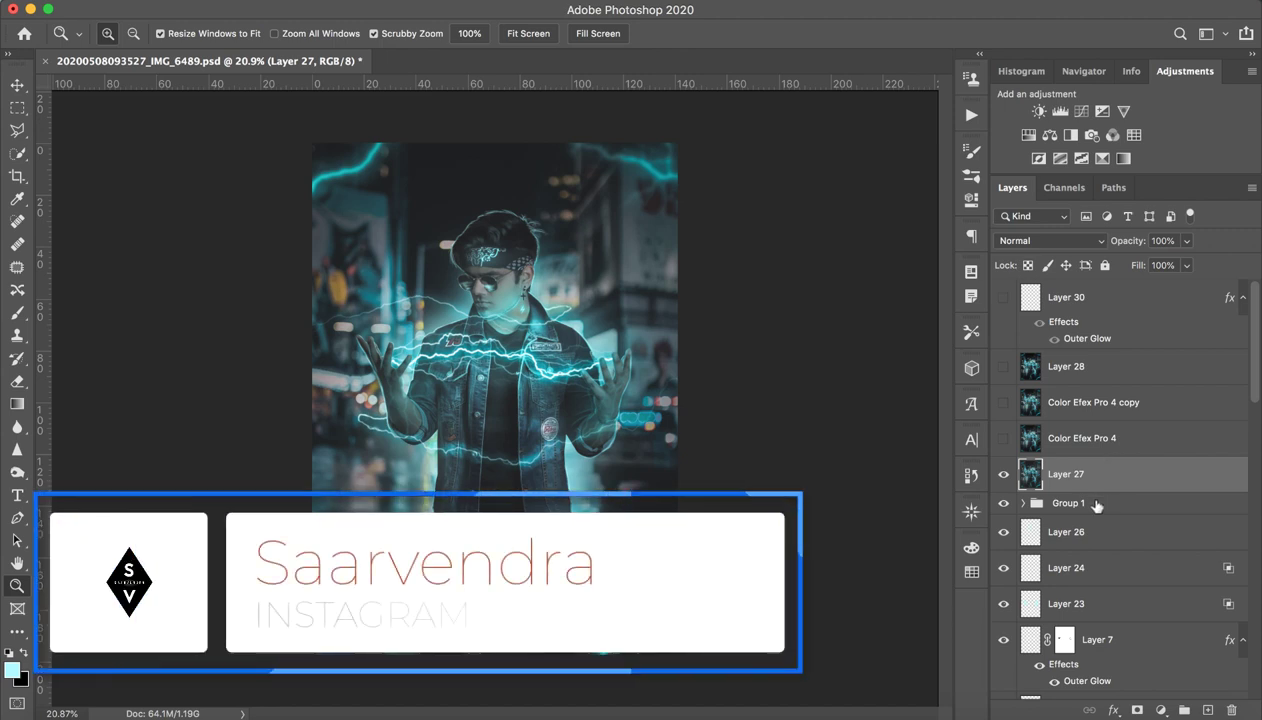
- Turn on the Color Efex Pro 4 layer, comparing the darker grade with it off
{"action": "left_click", "coordinate": [1149, 437]}
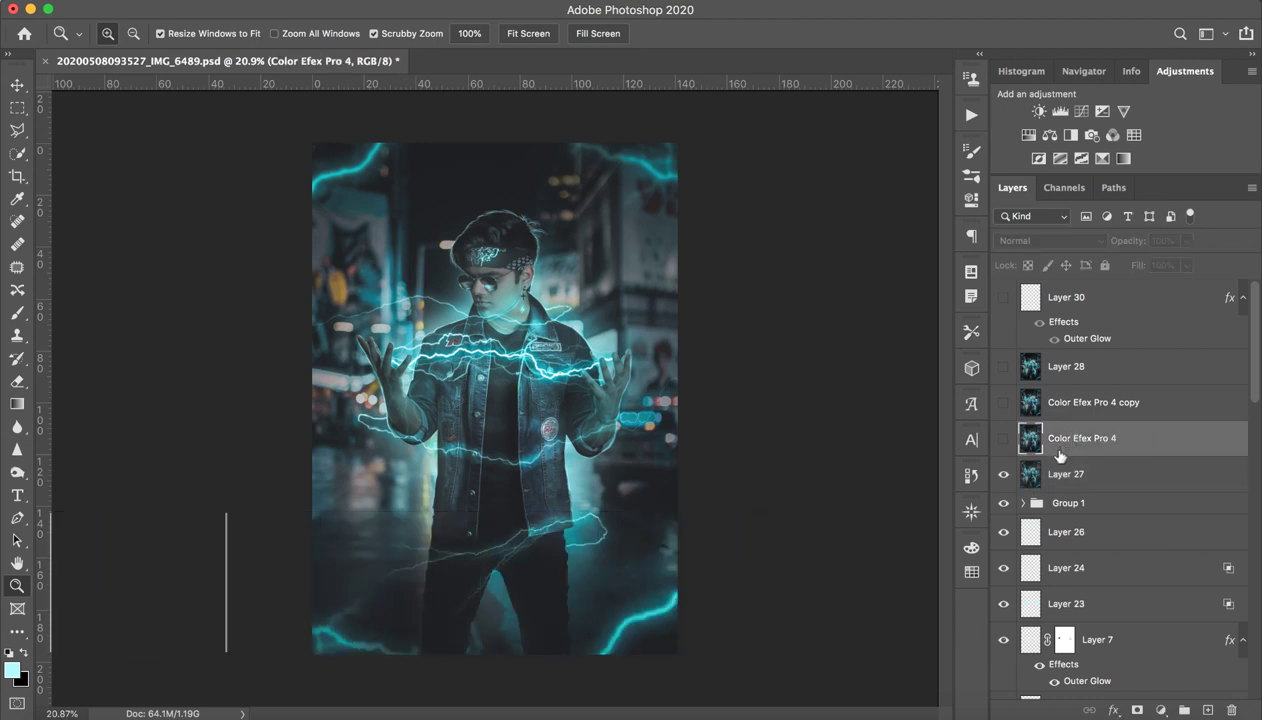
{"action": "left_click", "coordinate": [1004, 439]}
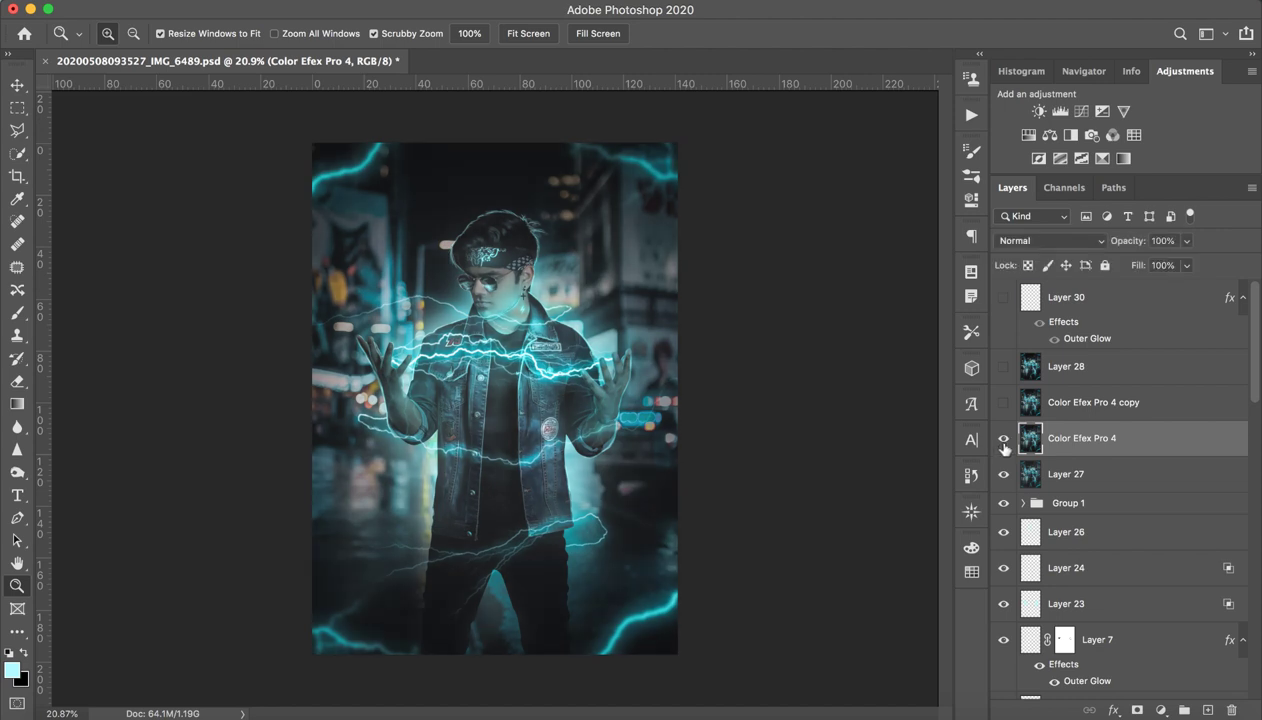
{"action": "left_click", "coordinate": [1004, 440]}
{"action": "left_click", "coordinate": [1004, 440]}
{"action": "left_click", "coordinate": [1004, 440]}
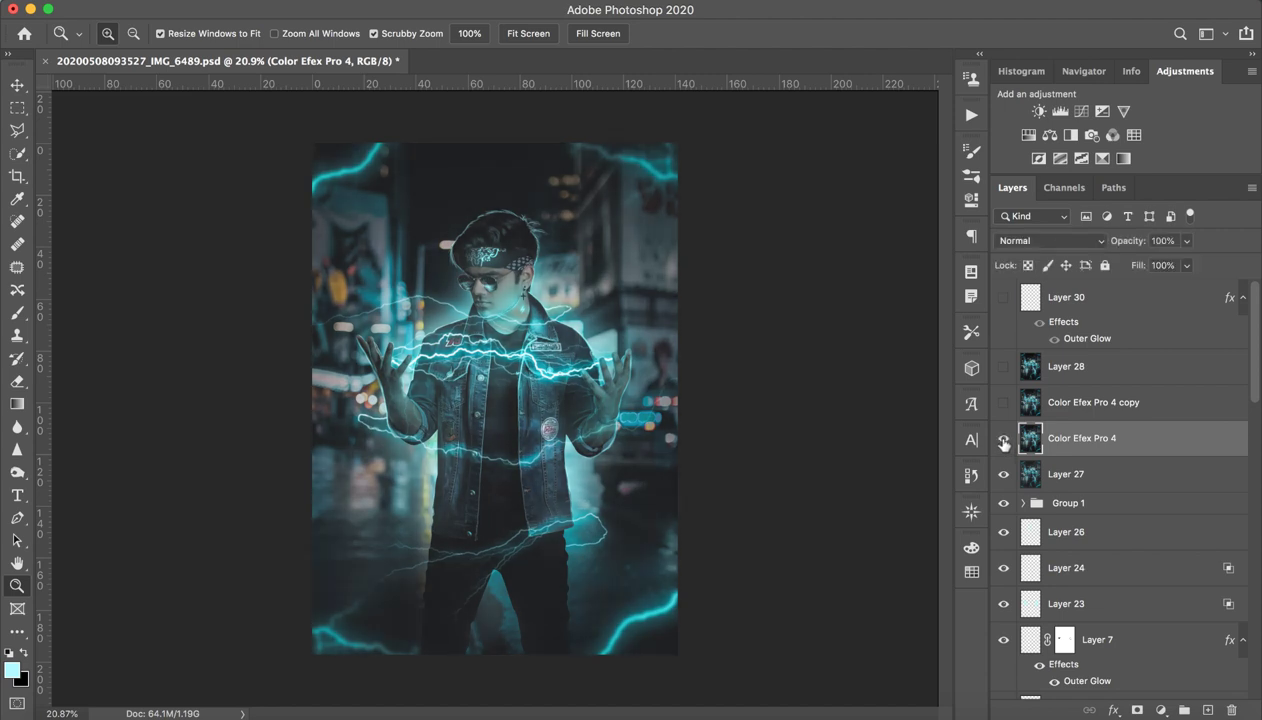
{"action": "left_click", "coordinate": [1004, 440]}
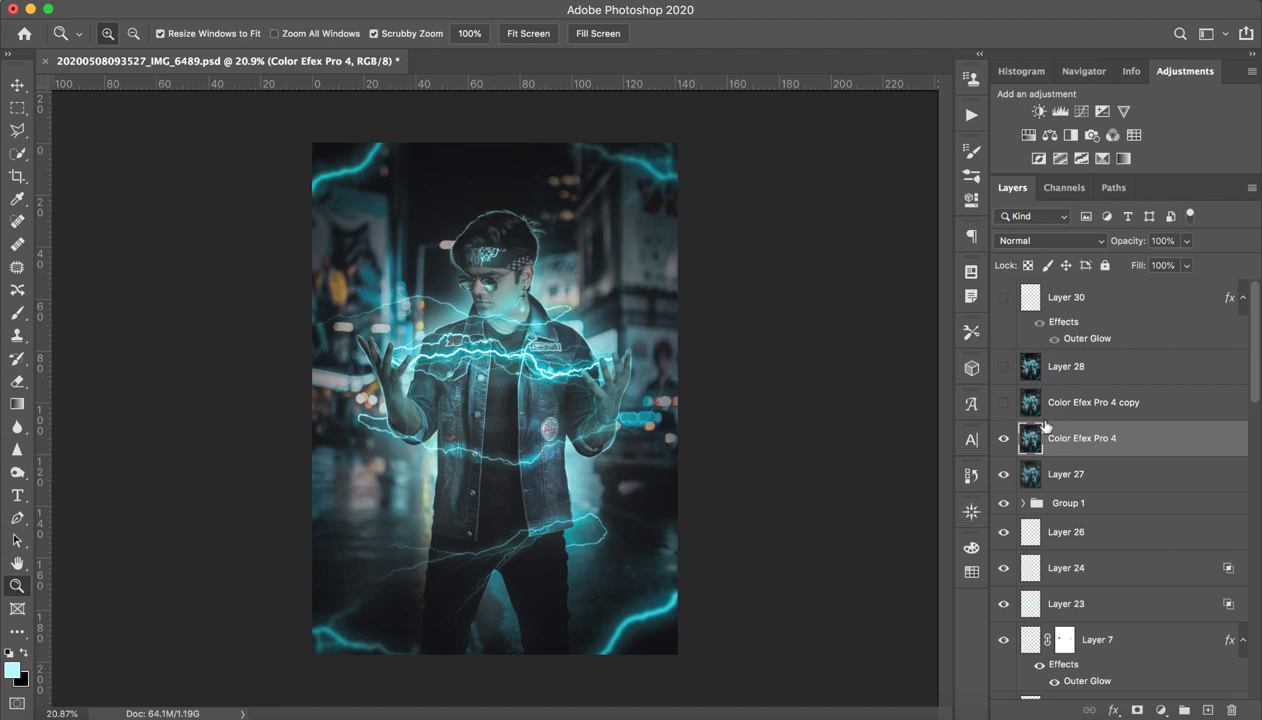
{"action": "left_click", "coordinate": [410, 0]}
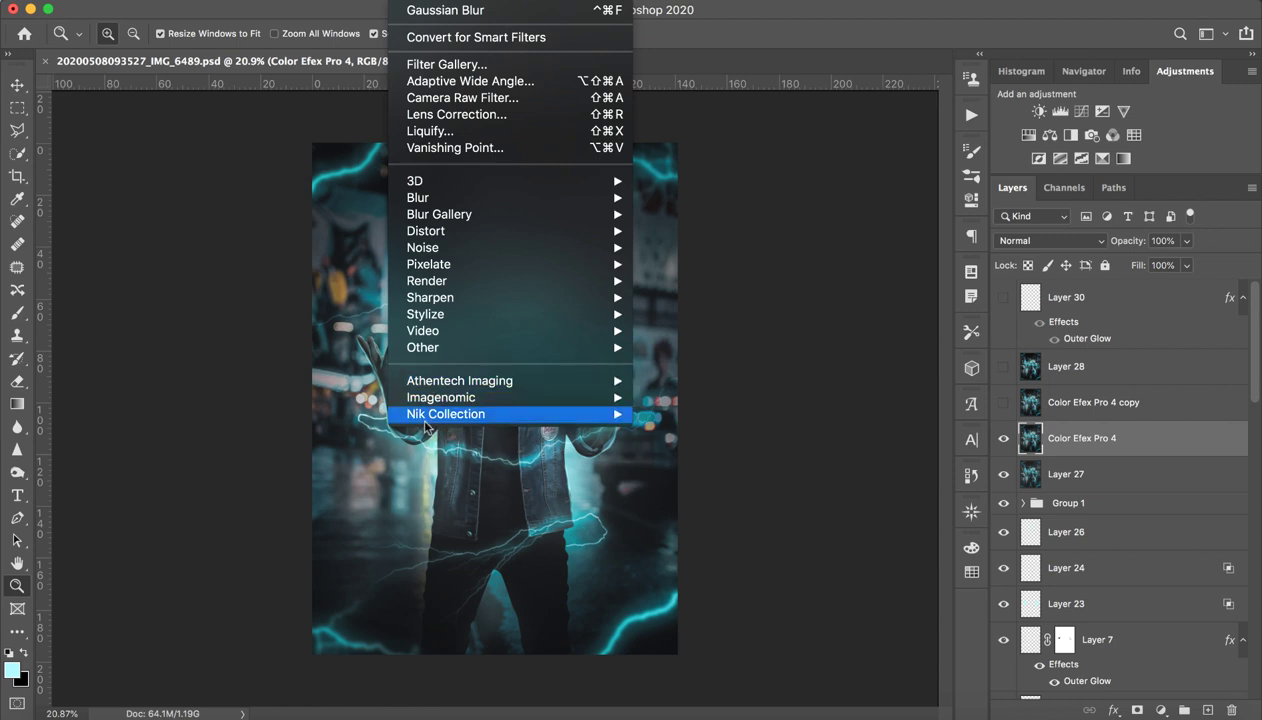
- Show the Color Efex Pro 4 copy layer at Soft Light 32% and view the whole image
{"action": "left_click", "coordinate": [842, 320]}
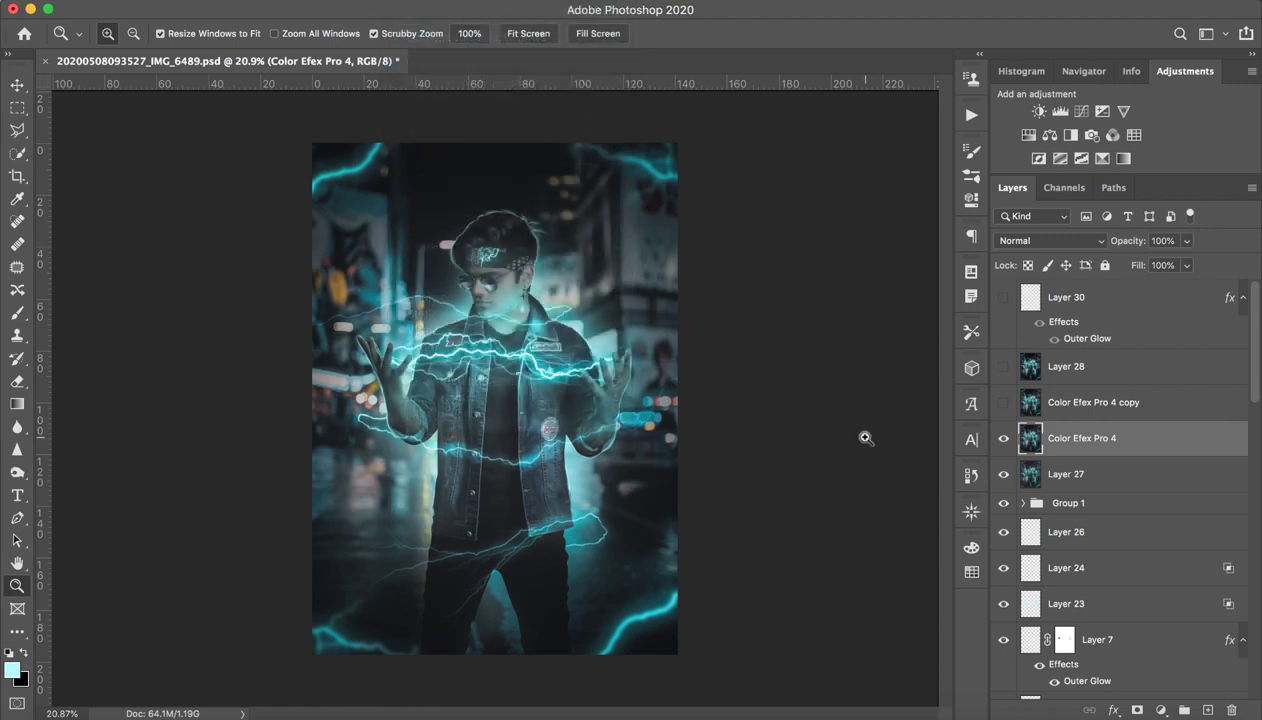
{"action": "left_click", "coordinate": [1075, 410]}
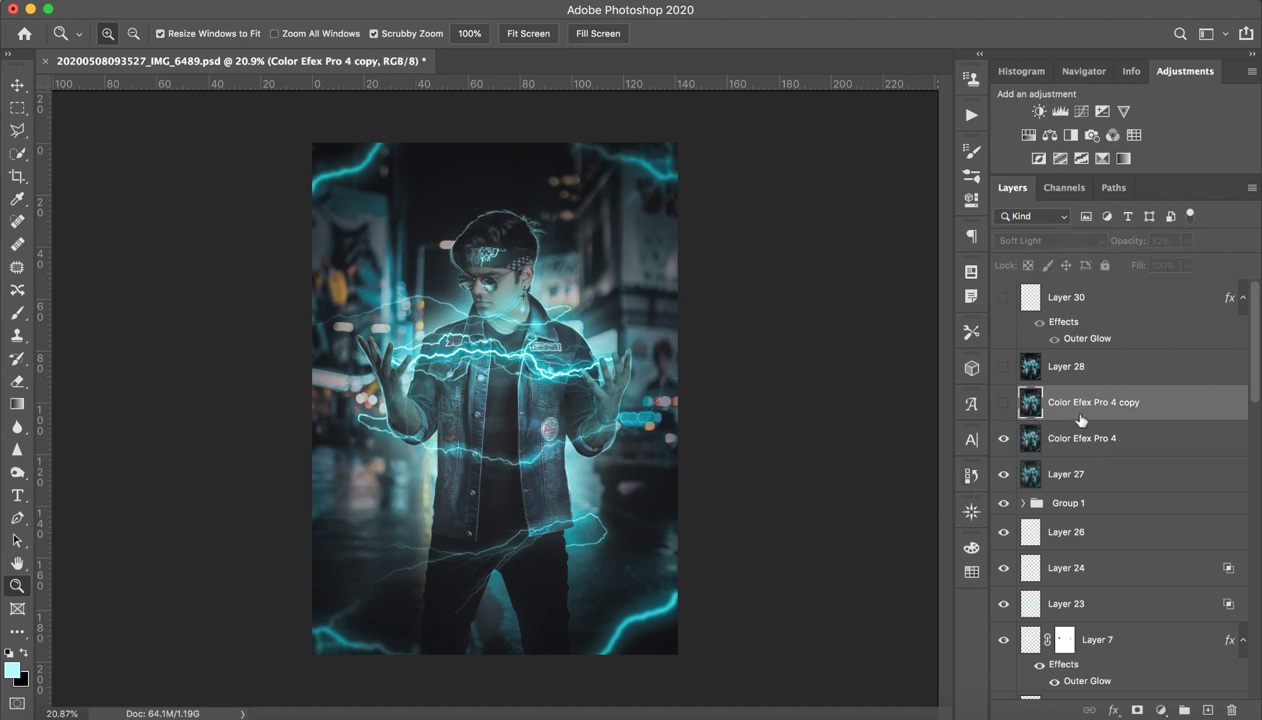
{"action": "left_click", "coordinate": [1005, 408]}
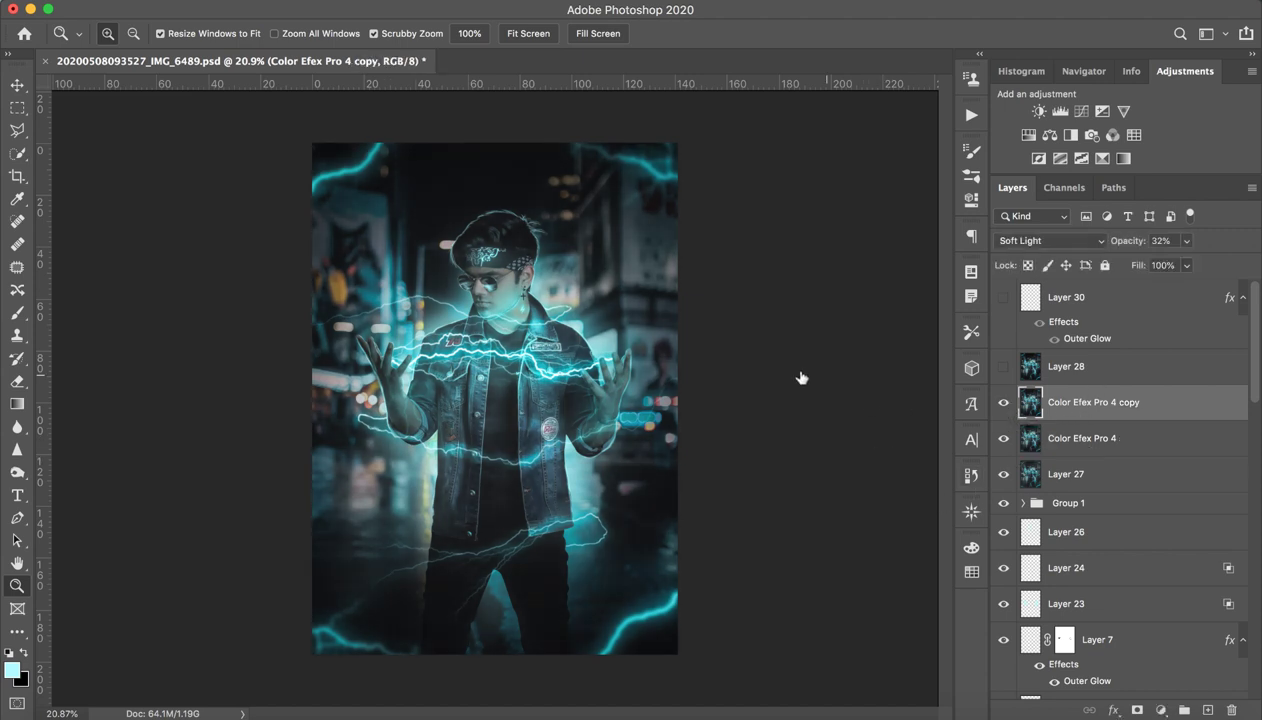
{"action": "scroll", "coordinate": [511, 300], "scroll_direction": "up", "scroll_amount": 5}
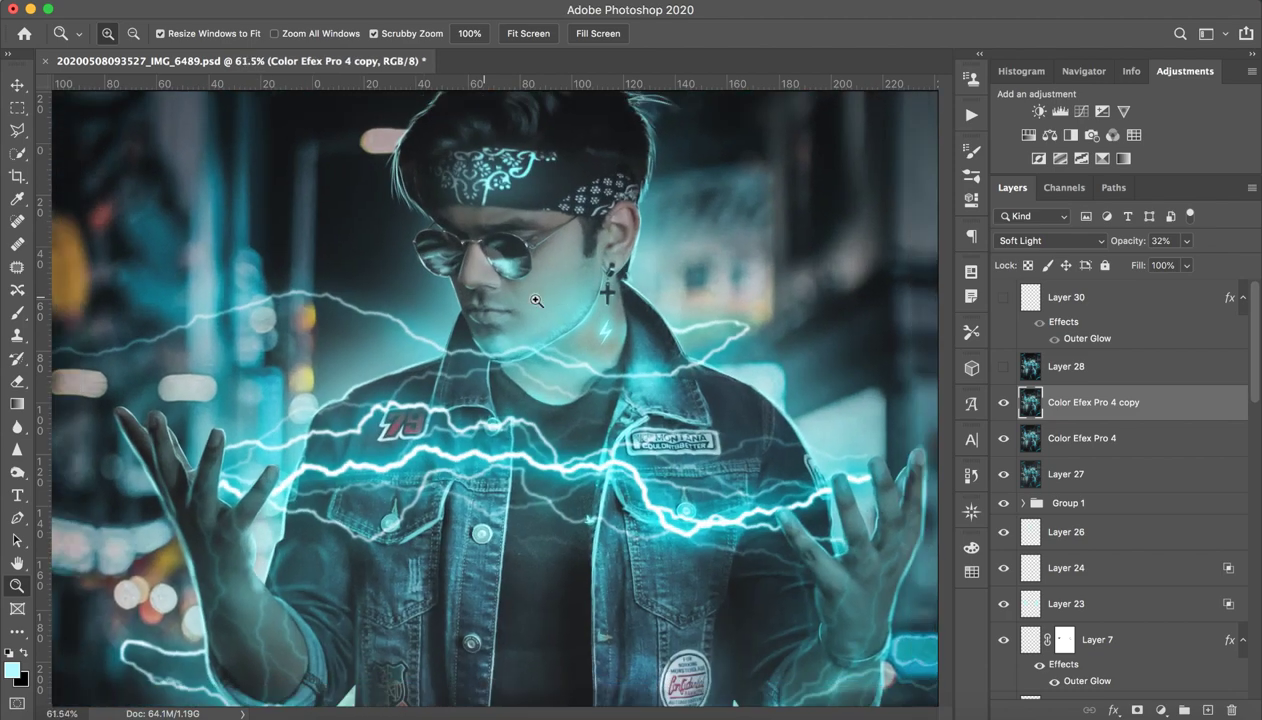
{"action": "scroll", "coordinate": [515, 295], "scroll_direction": "down", "scroll_amount": 6}
{"action": "scroll", "coordinate": [507, 306], "scroll_direction": "up", "scroll_amount": 3}
{"action": "scroll", "coordinate": [508, 306], "scroll_direction": "down", "scroll_amount": 3}
{"action": "scroll", "coordinate": [508, 306], "scroll_direction": "up", "scroll_amount": 2}
{"action": "key", "text": "ctrl+r"}
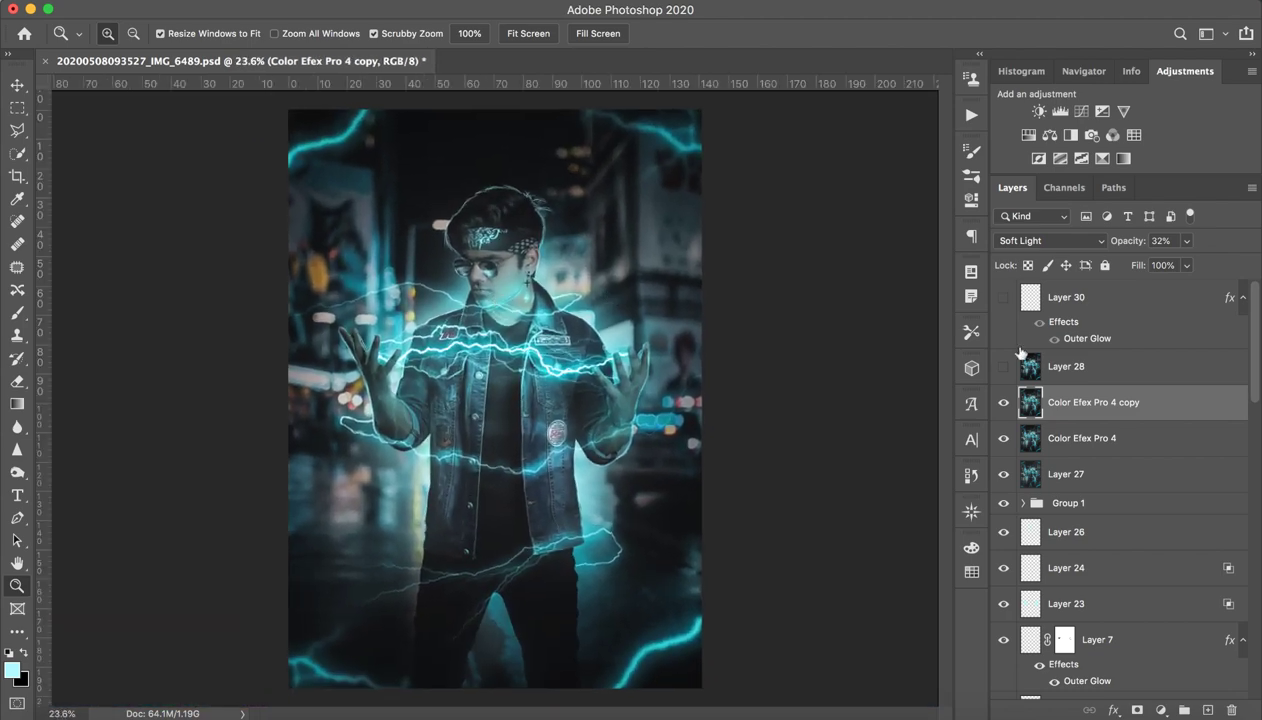
- Show Layer 28, comparing the image with and without it
{"action": "left_click", "coordinate": [1113, 370]}
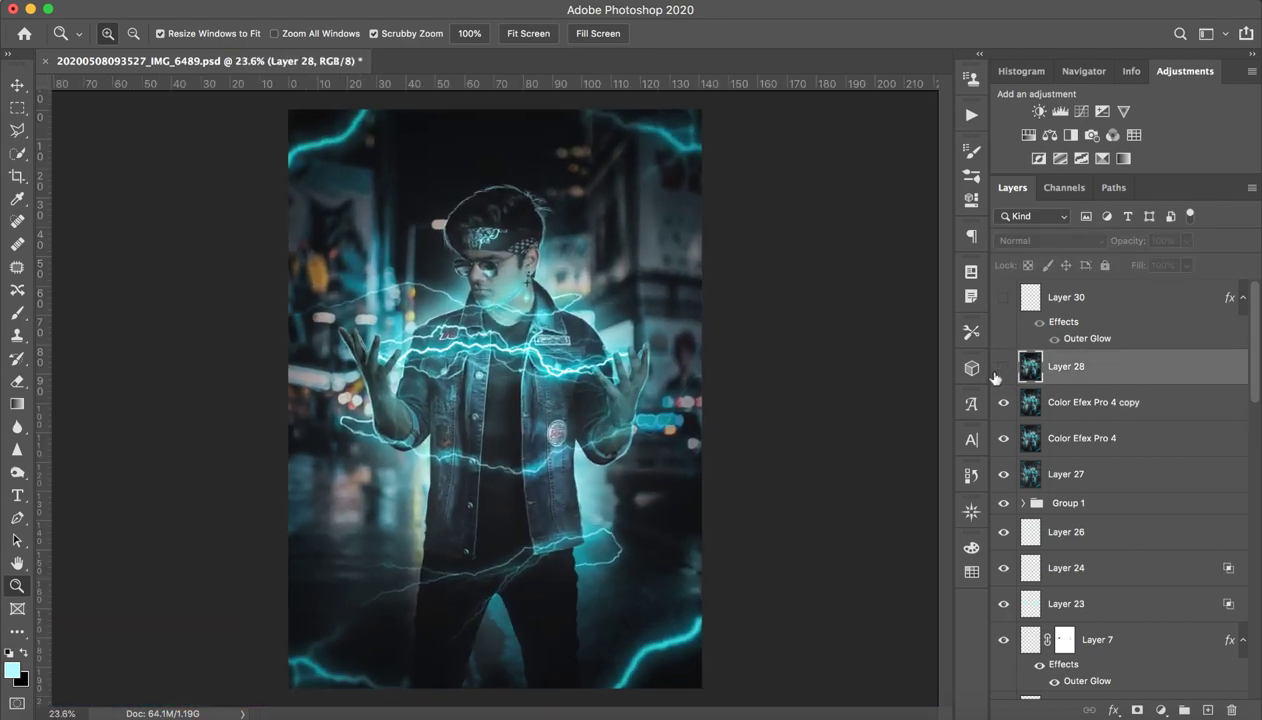
{"action": "left_click", "coordinate": [1003, 366]}
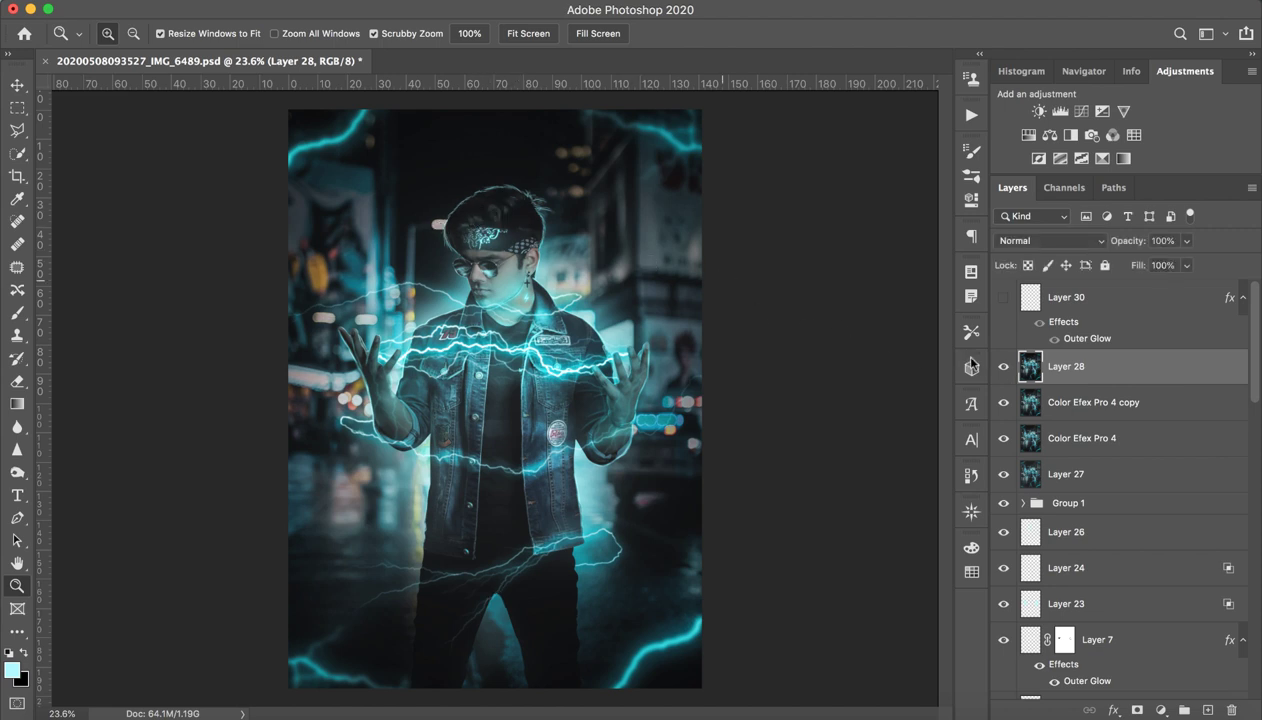
{"action": "left_click", "coordinate": [1004, 369]}
{"action": "left_click", "coordinate": [1000, 368]}
- Show Layer 30's Outer Glow lightning, comparing it on and off zoomed in on the left hand
{"action": "left_click", "coordinate": [1002, 297]}
{"action": "left_click", "coordinate": [1004, 300]}
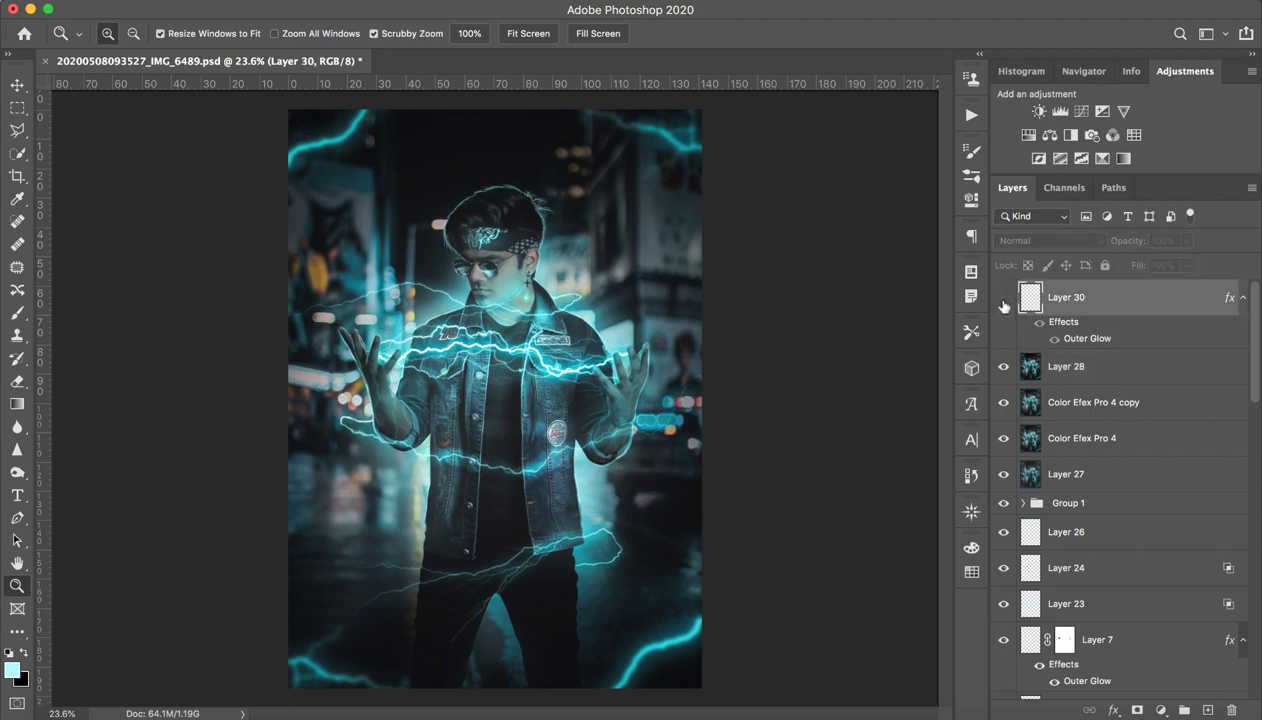
{"action": "left_click", "coordinate": [1004, 300]}
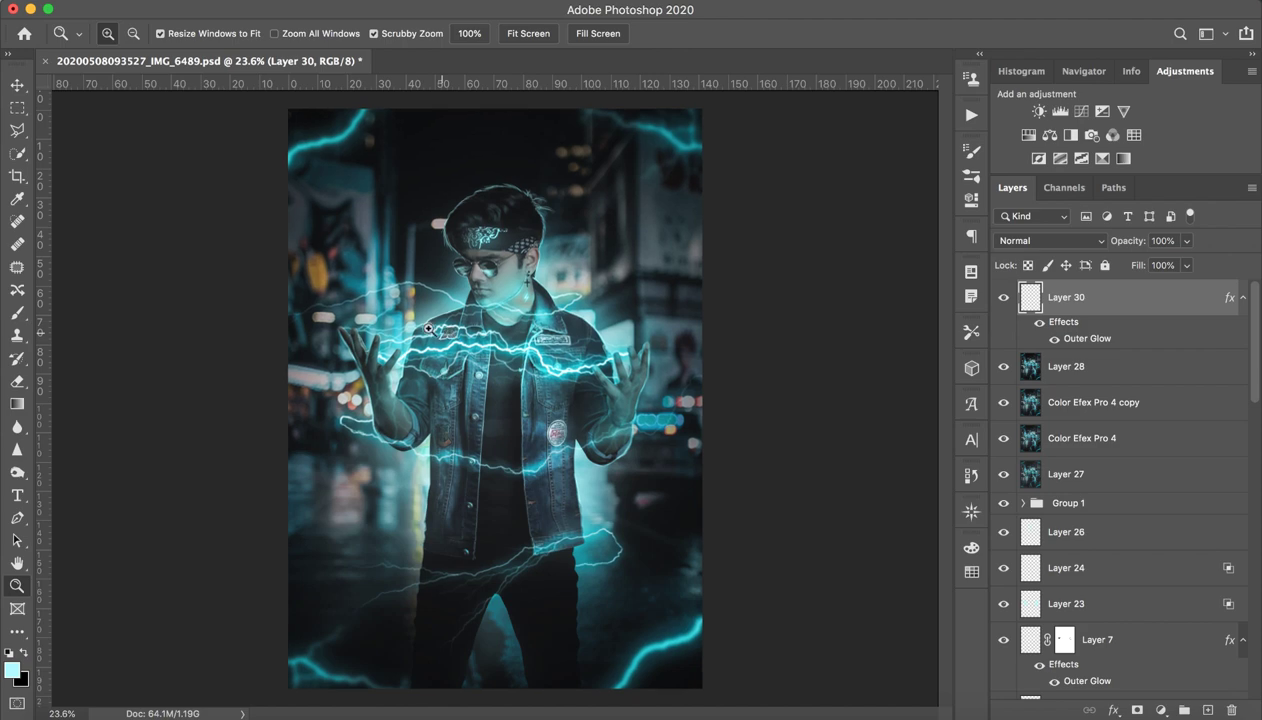
{"action": "left_click_drag", "start_coordinate": [428, 328], "coordinate": [832, 337]}
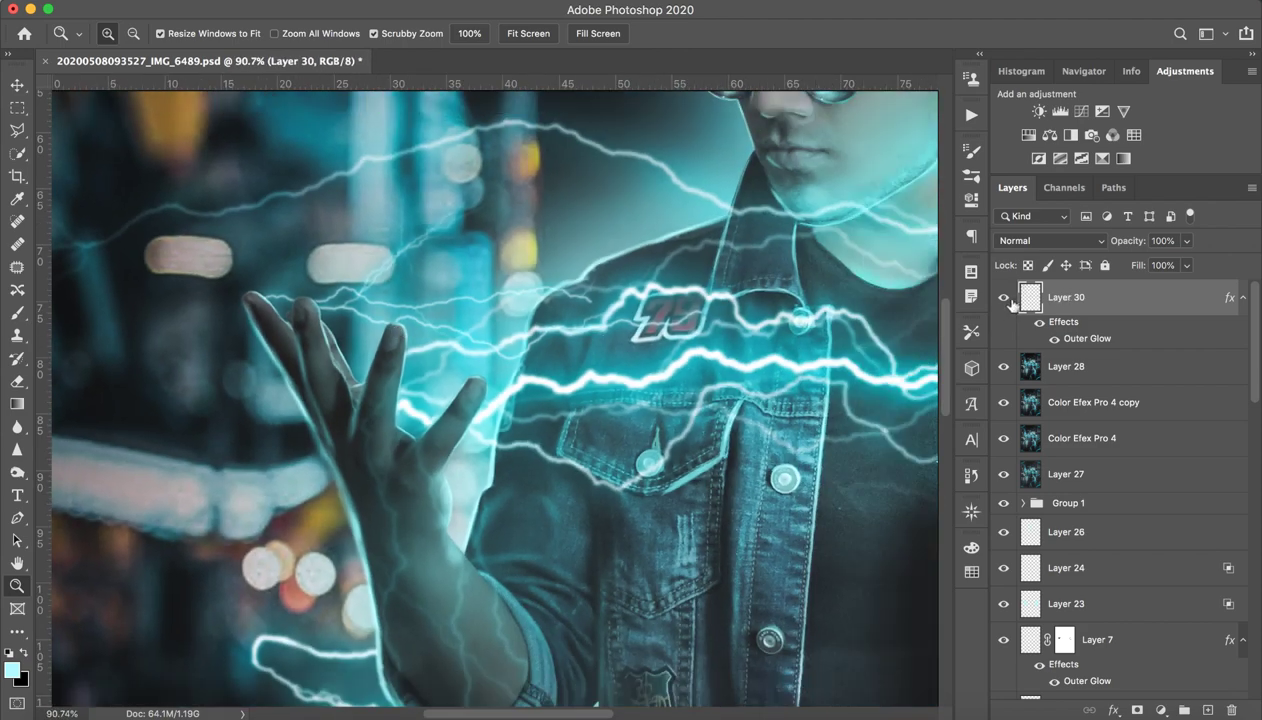
{"action": "left_click", "coordinate": [1004, 300]}
{"action": "left_click", "coordinate": [1003, 300]}
{"action": "left_click", "coordinate": [1004, 300]}
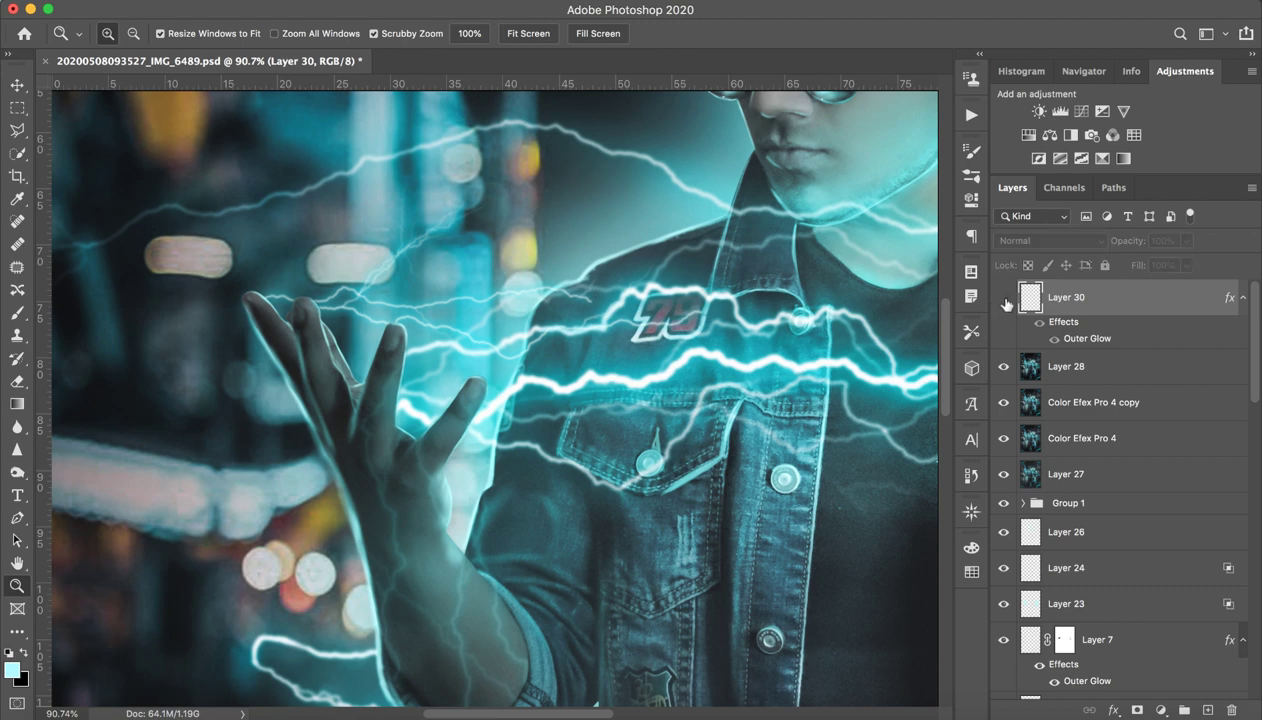
{"action": "left_click", "coordinate": [1004, 300]}
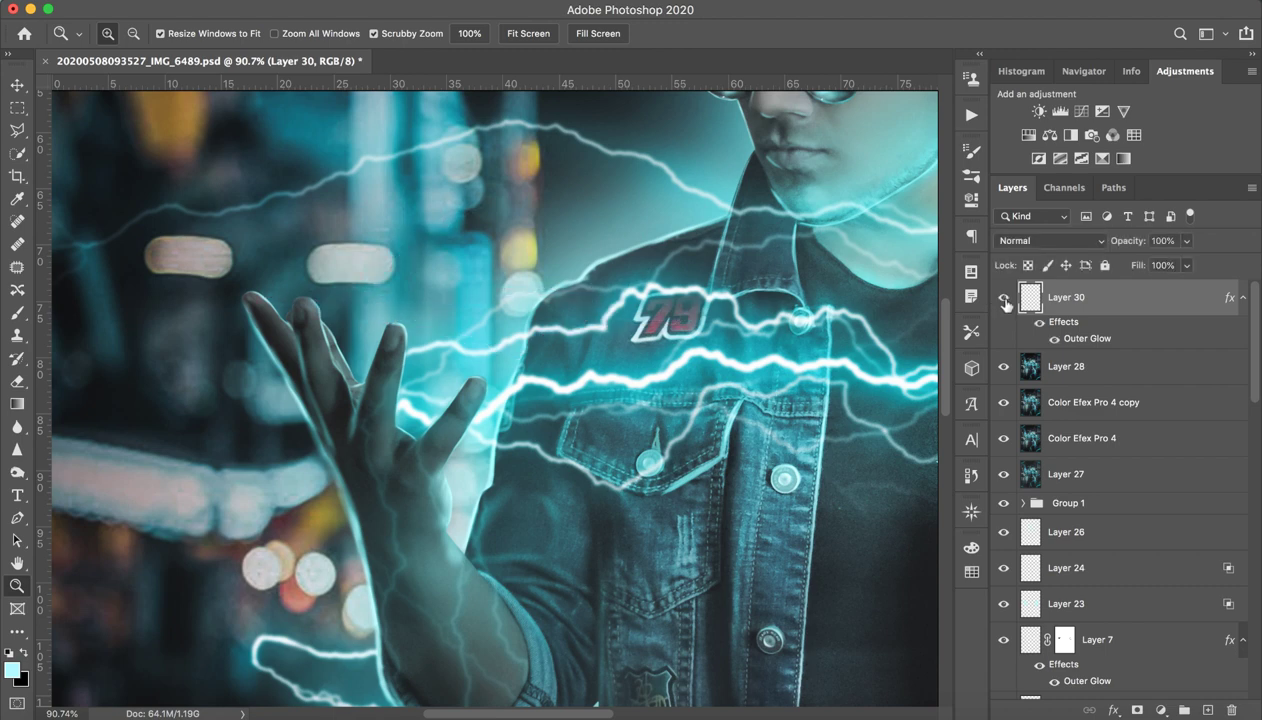
- Quick-export Layer 30 as 'finger electric.png' and zoom back out to the full image
{"action": "right_click", "coordinate": [1105, 300]}
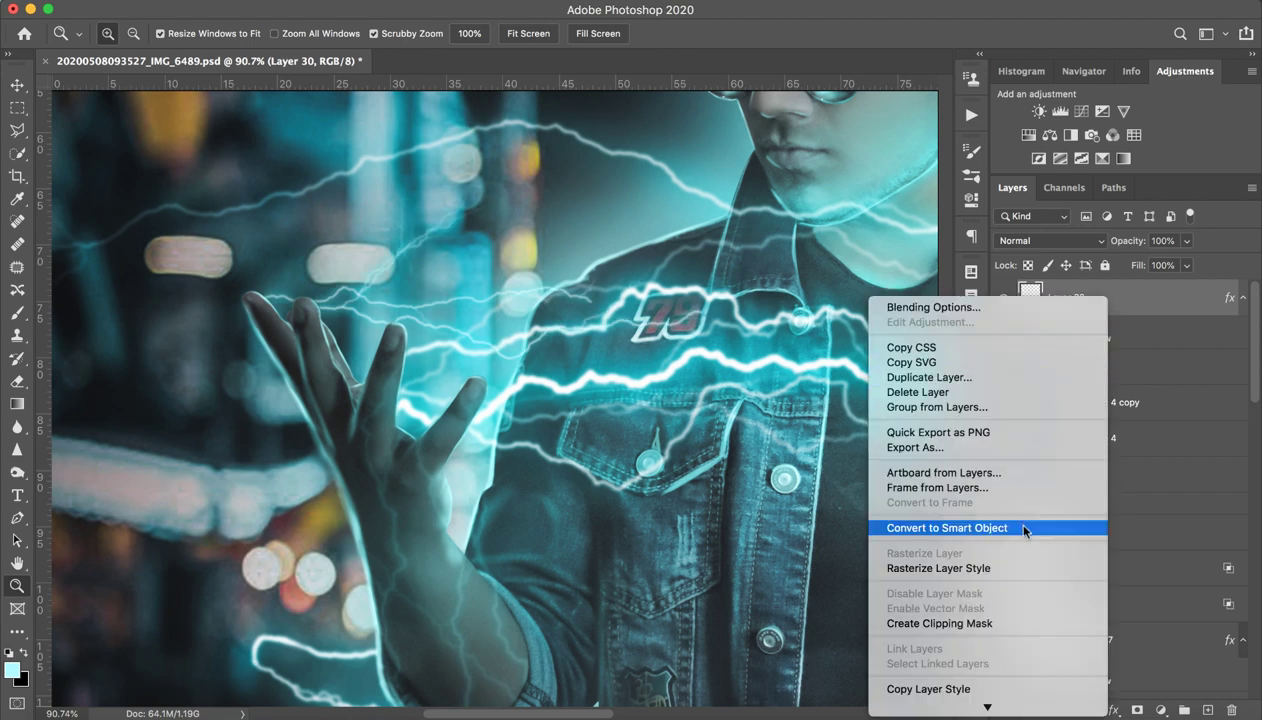
{"action": "key", "text": "Escape"}
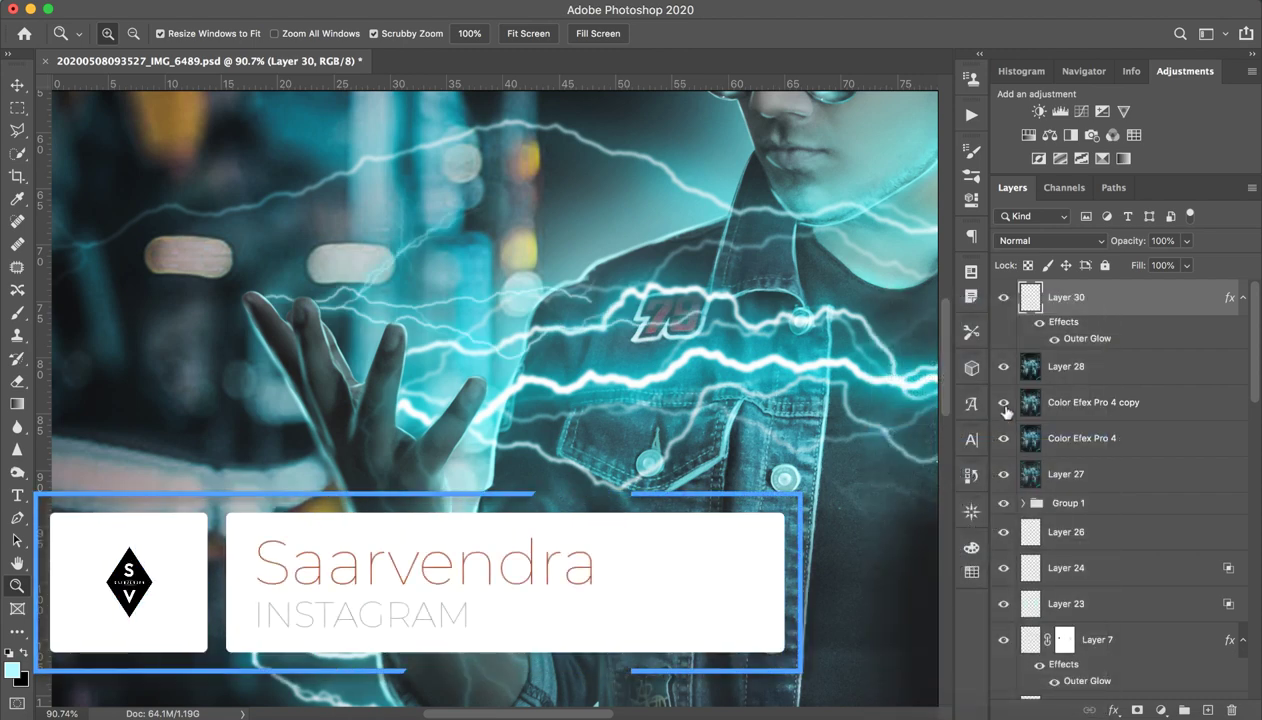
{"action": "key", "text": "super+shift+apostrophe"}
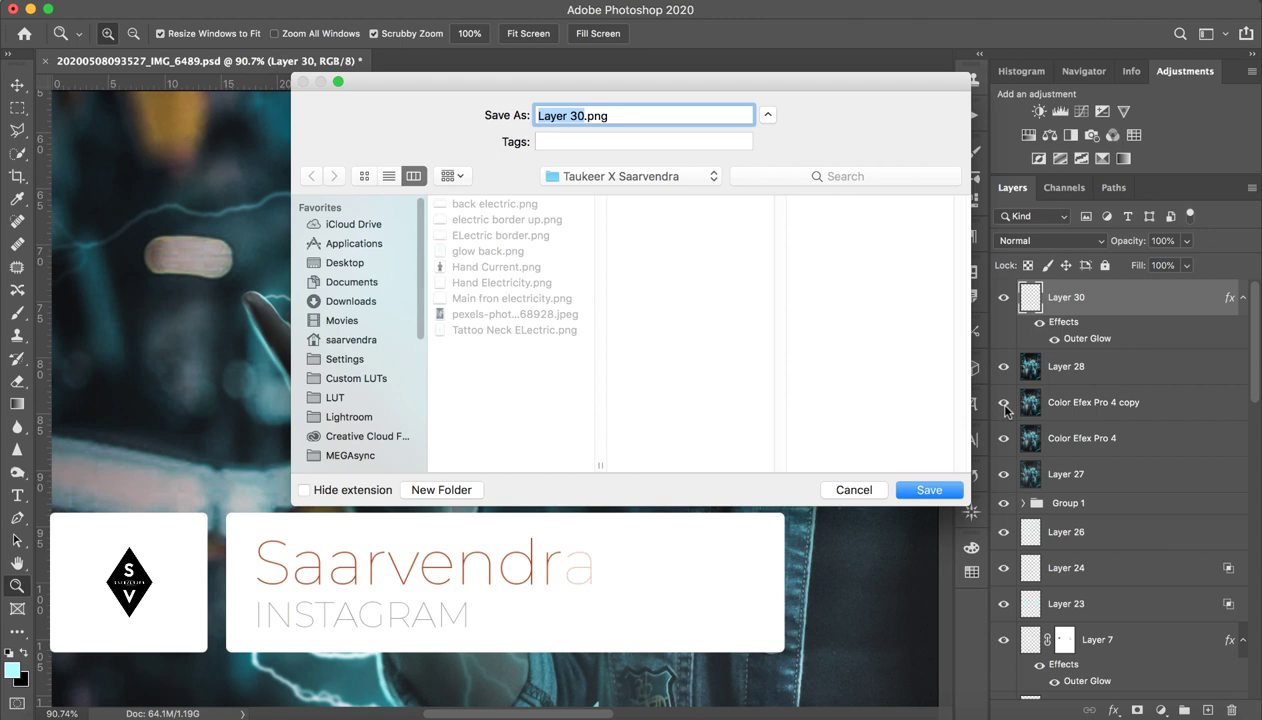
{"action": "type", "text": "finger "}
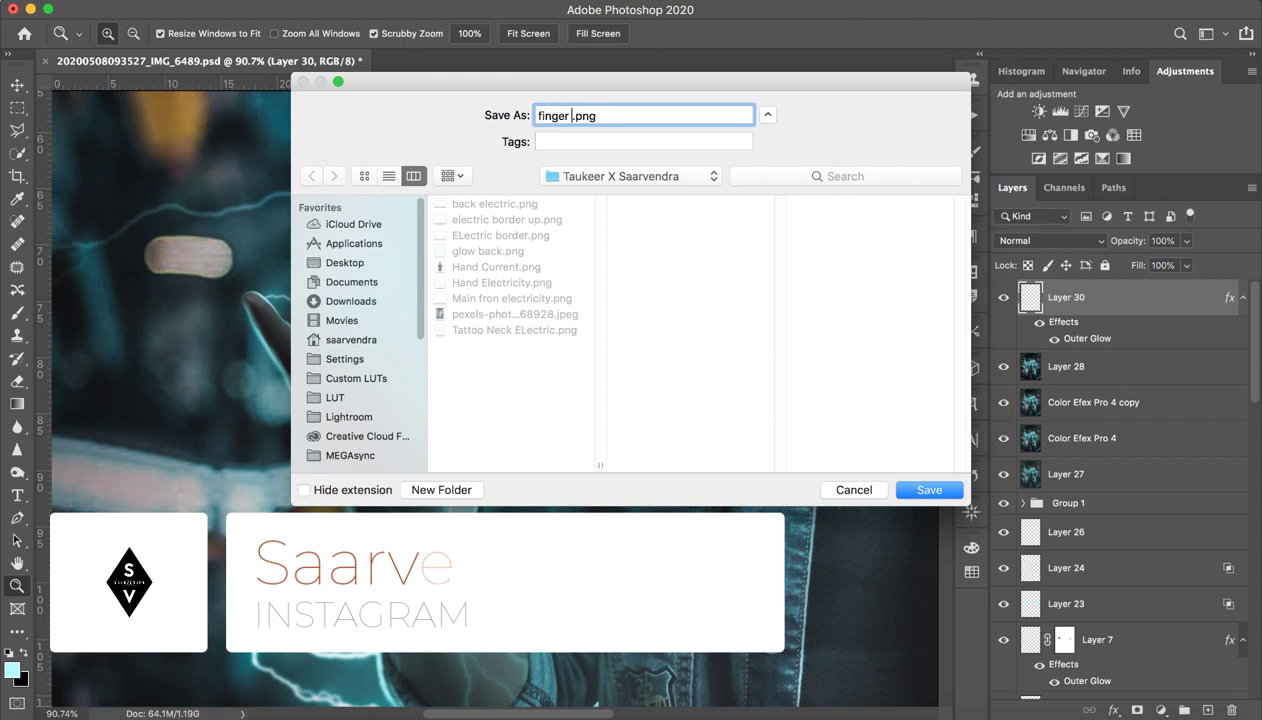
{"action": "type", "text": "electric"}
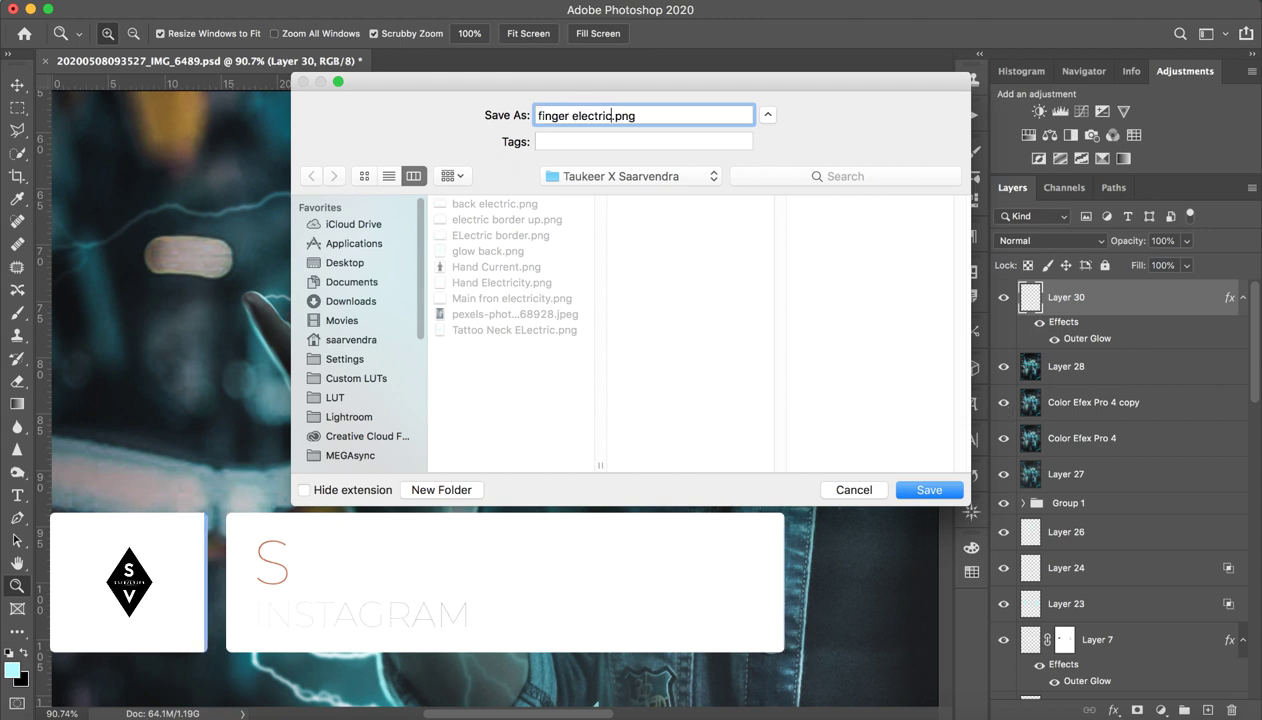
{"action": "key", "text": "Return"}
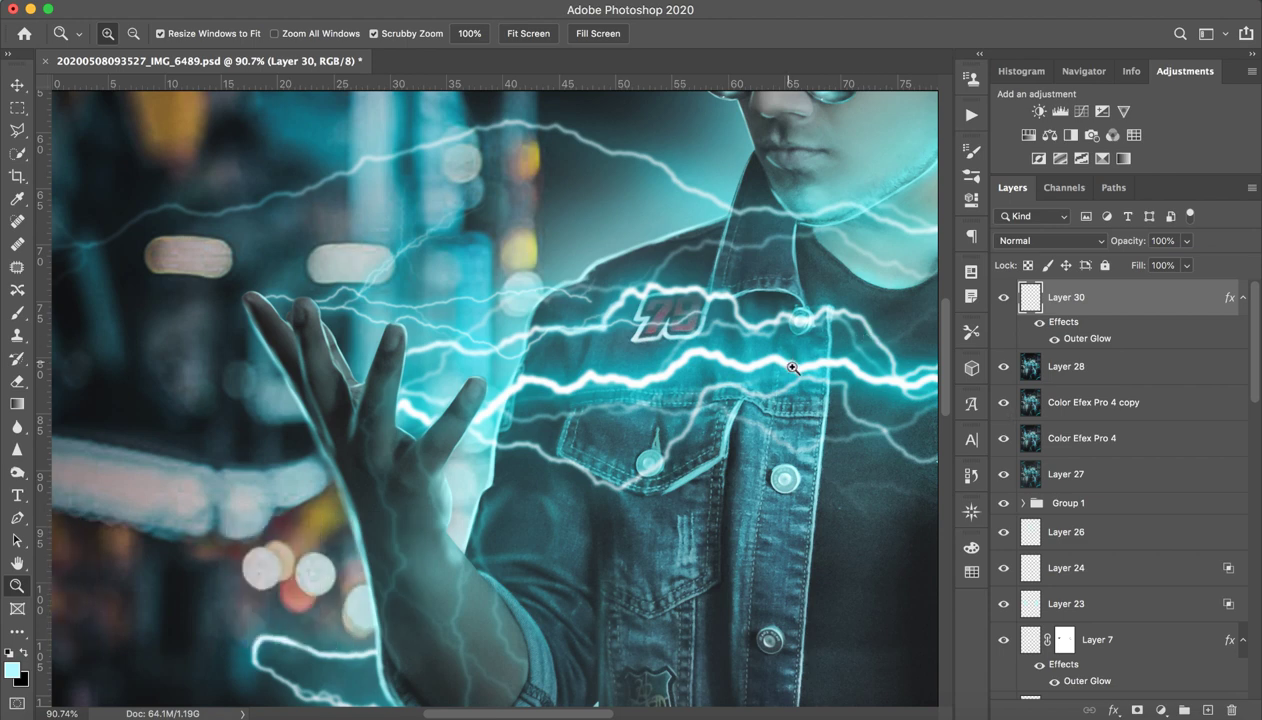
{"action": "left_click_drag", "start_coordinate": [792, 368], "coordinate": [760, 400]}
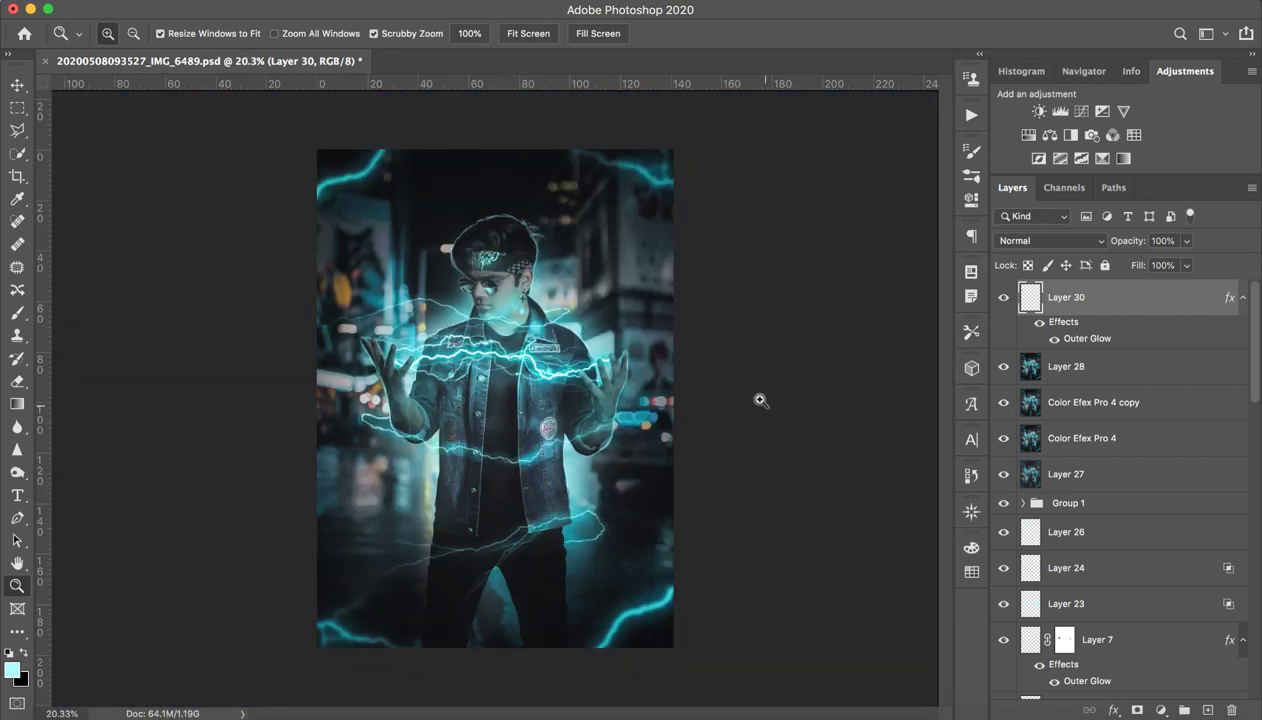
{"action": "left_click_drag", "start_coordinate": [423, 386], "coordinate": [480, 422]}
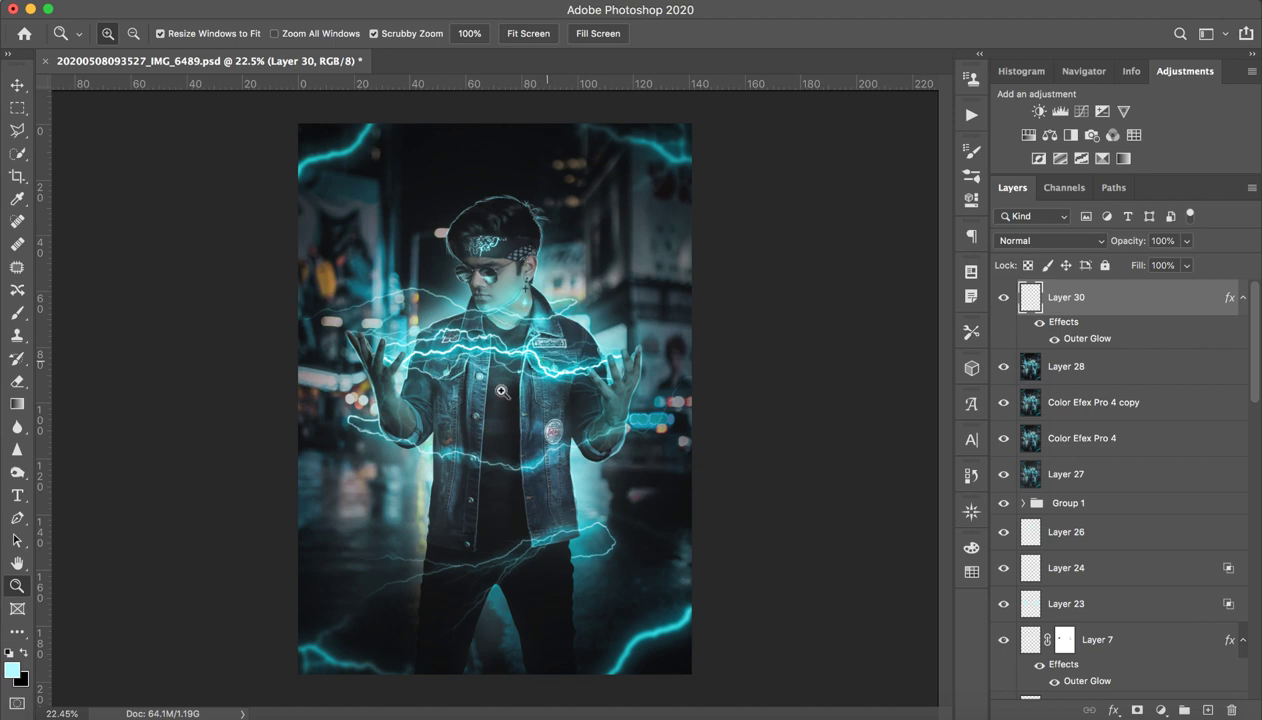
{"action": "left_click", "coordinate": [848, 0]}
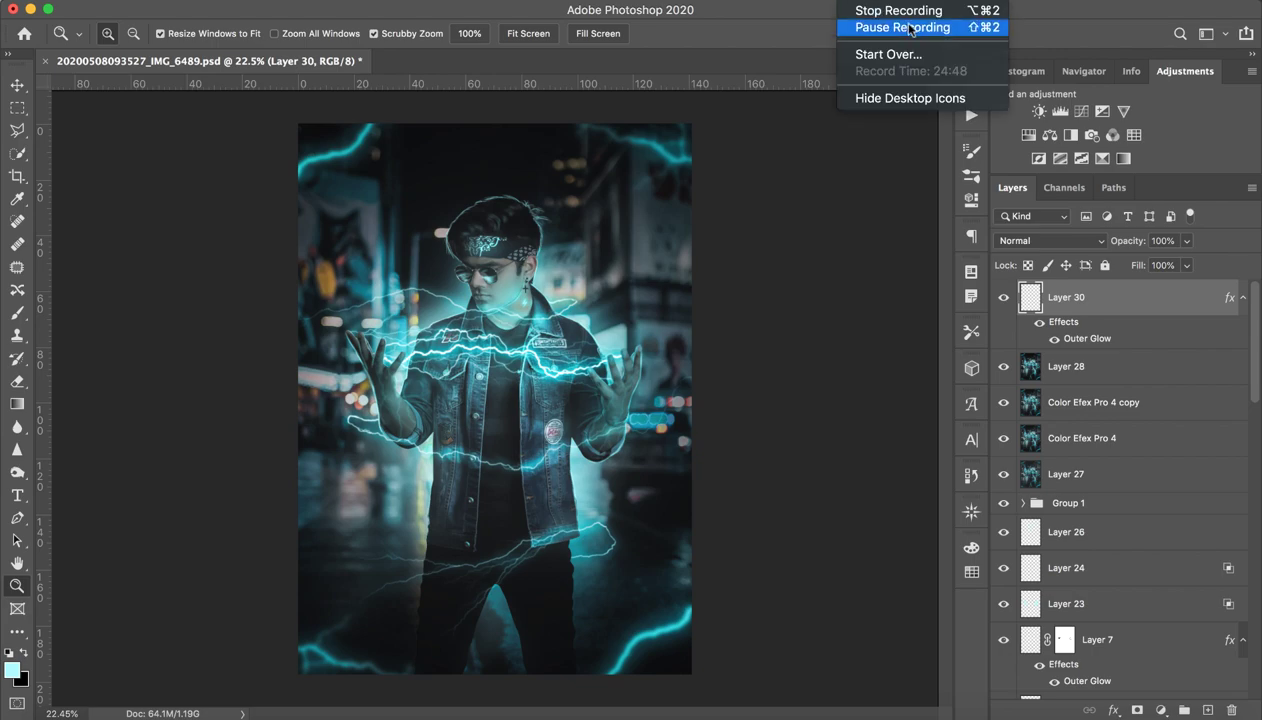